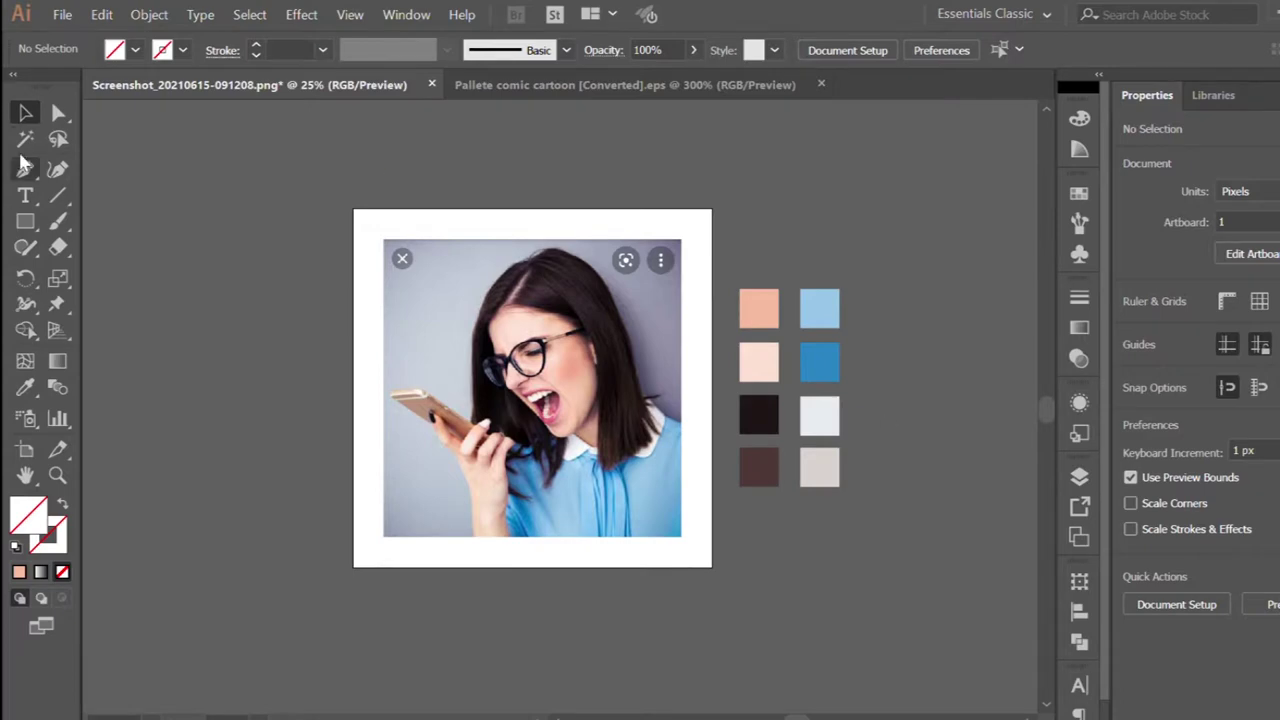
Select the Pen tool from the toolbar
left_click(24, 171)
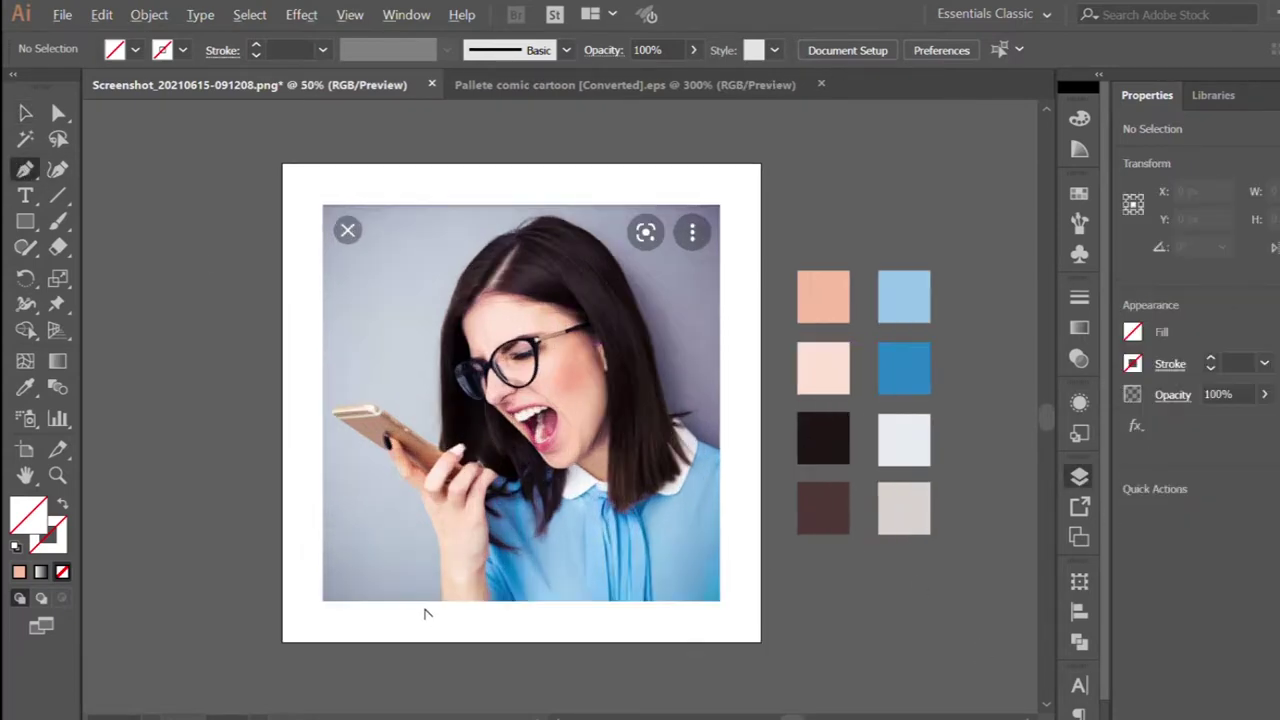
Start the outline at the wrist and place anchors up to the top of the wrist
scroll(423, 606, "up", 5)
left_click(450, 588)
left_click(451, 500)
left_click(445, 430)
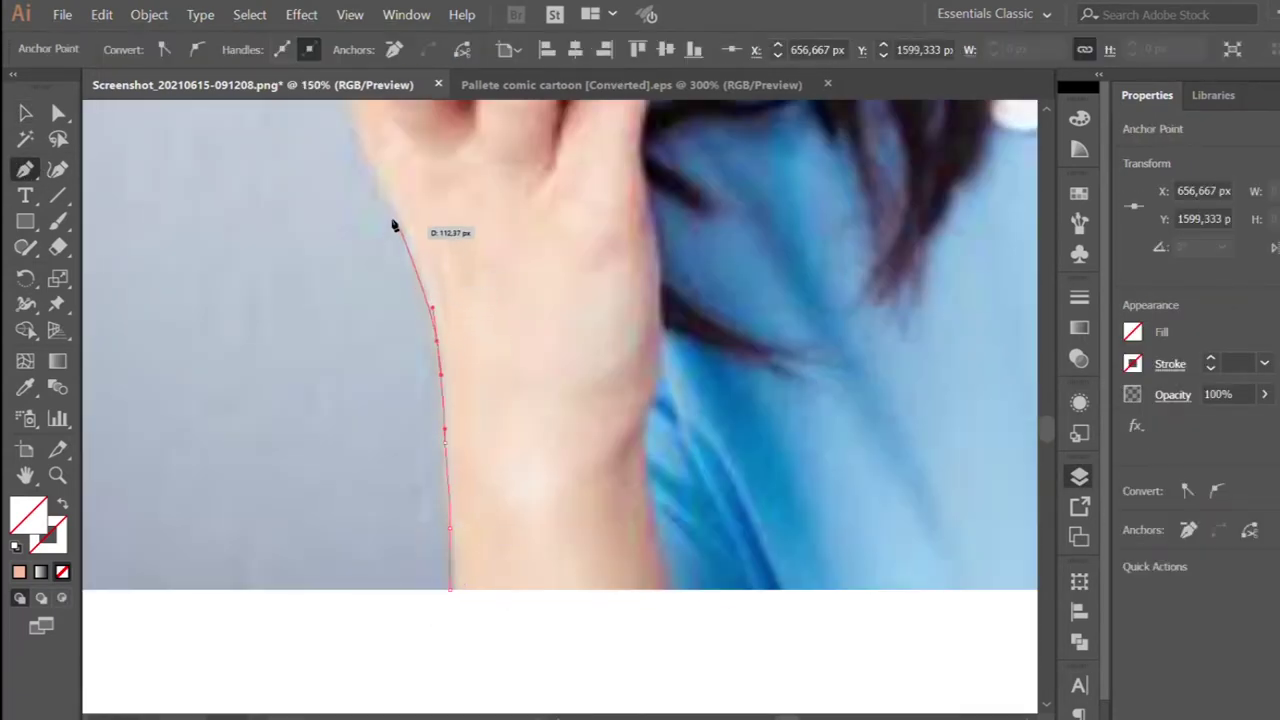
scroll(395, 226, "up", 5)
left_click(391, 491)
left_click_drag(350, 411, 403, 400)
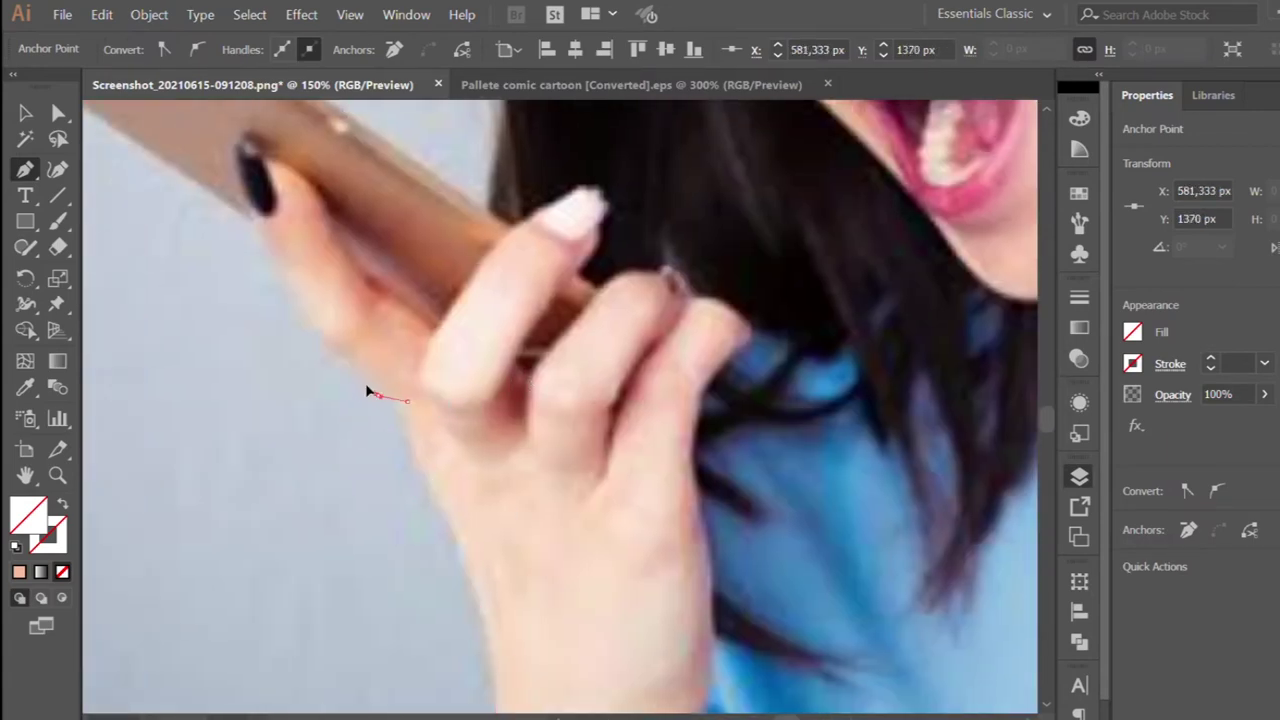
Curve the outline along the hand and fingers, around the phone, to where it meets the hair
left_click_drag(272, 270, 247, 225)
scroll(329, 306, "up", 3)
left_click_drag(374, 328, 200, 211)
mouse_move(145, 157)
left_mouse_down()
mouse_move(151, 134)
mouse_move(220, 217)
left_mouse_up()
scroll(220, 217, "down", 1)
mouse_move(322, 139)
left_mouse_down()
mouse_move(370, 143)
mouse_move(463, 215)
left_mouse_up()
left_click(665, 260)
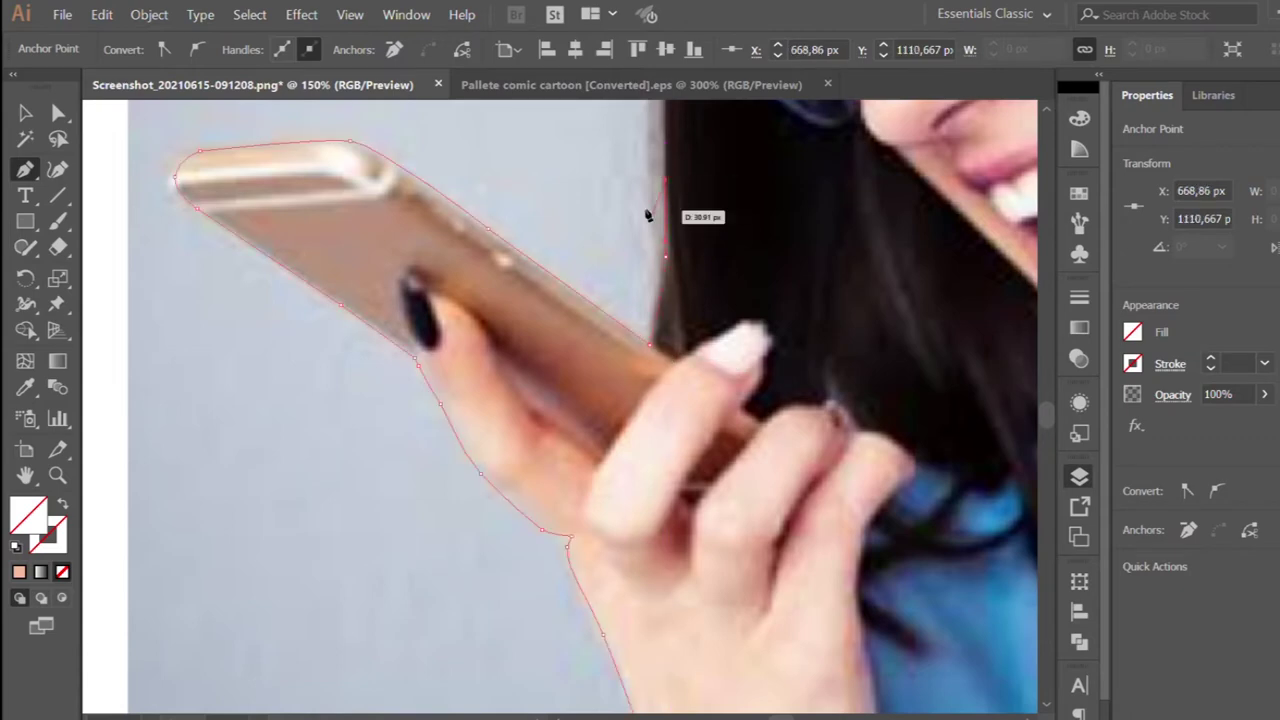
Continue the outline up along the hair edge
left_click(667, 180)
scroll(557, 334, "up", 3)
left_click_drag(557, 252, 585, 338)
scroll(585, 338, "up", 3)
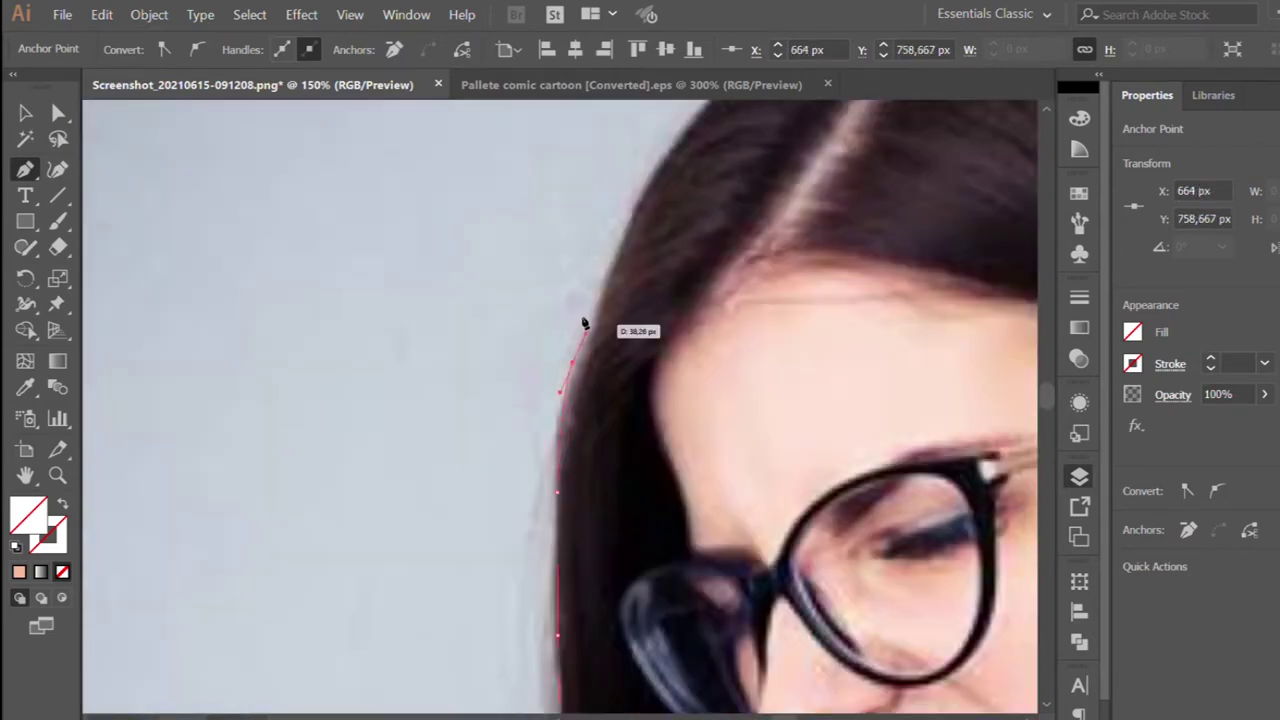
scroll(631, 210, "up", 3)
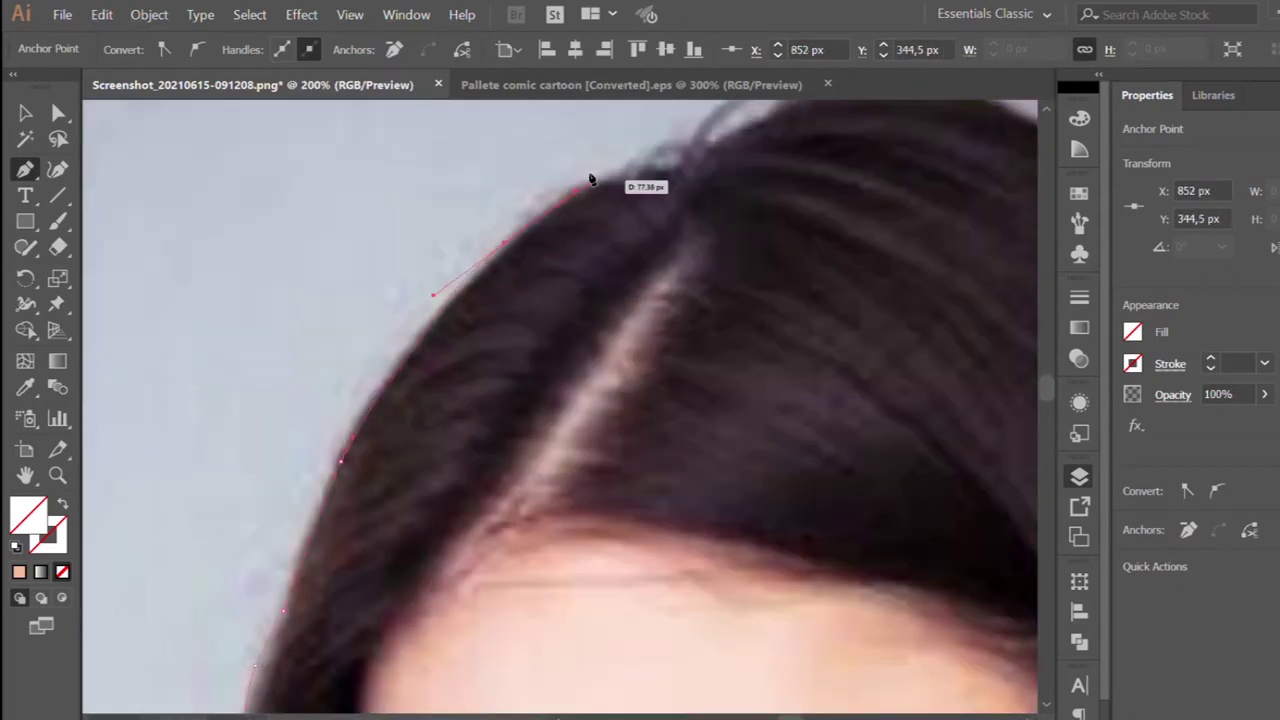
scroll(674, 157, "down", 3)
scroll(586, 220, "up", 2)
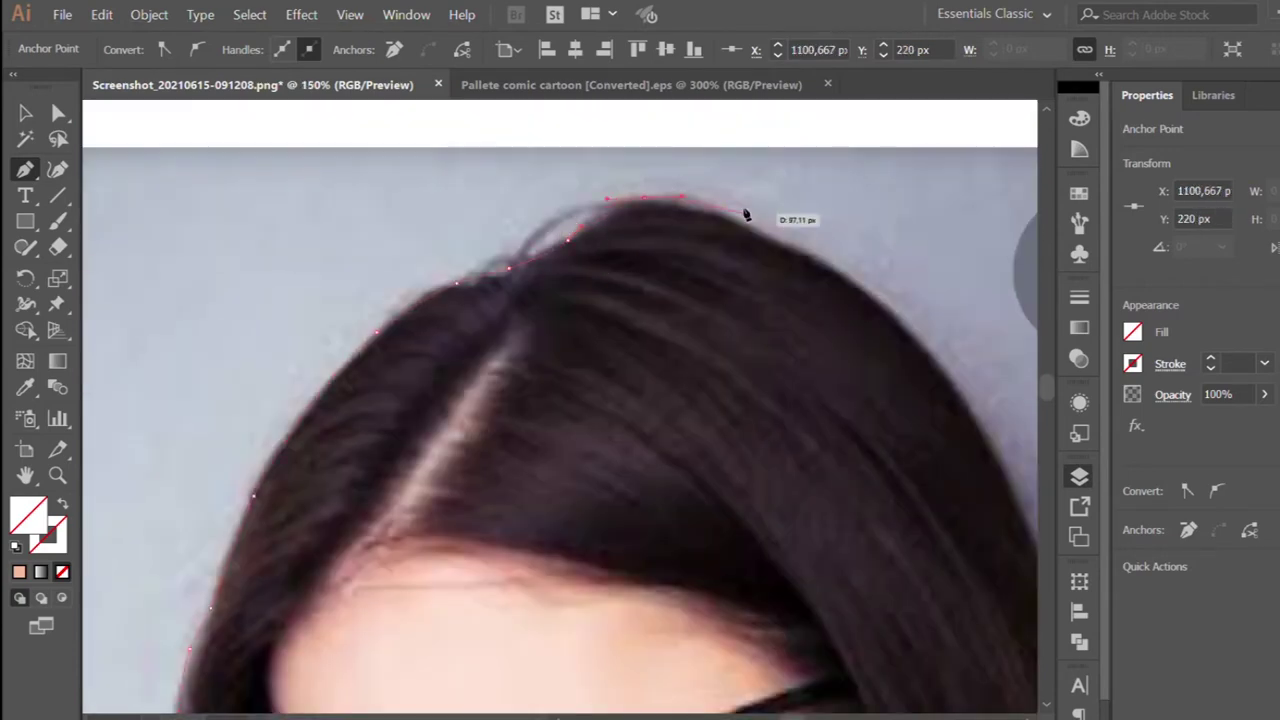
scroll(634, 400, "down", 5)
scroll(634, 400, "right", 4)
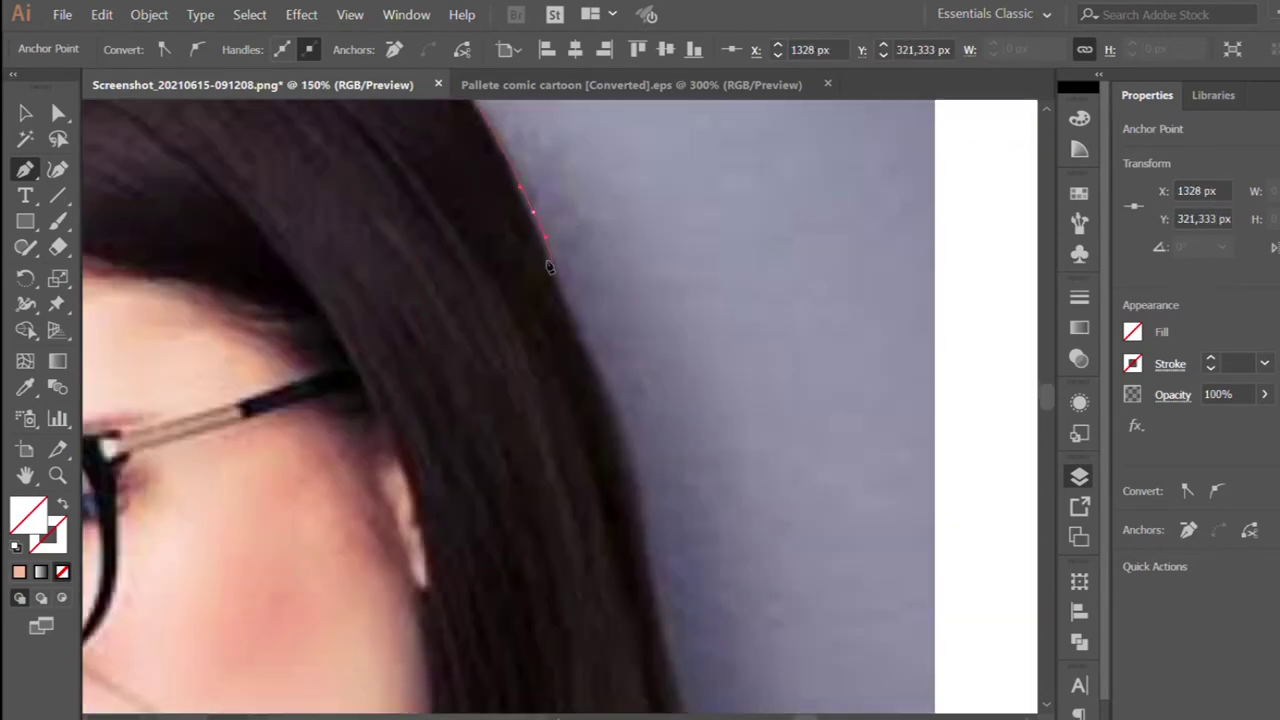
scroll(643, 490, "down", 2)
scroll(677, 529, "up", 3)
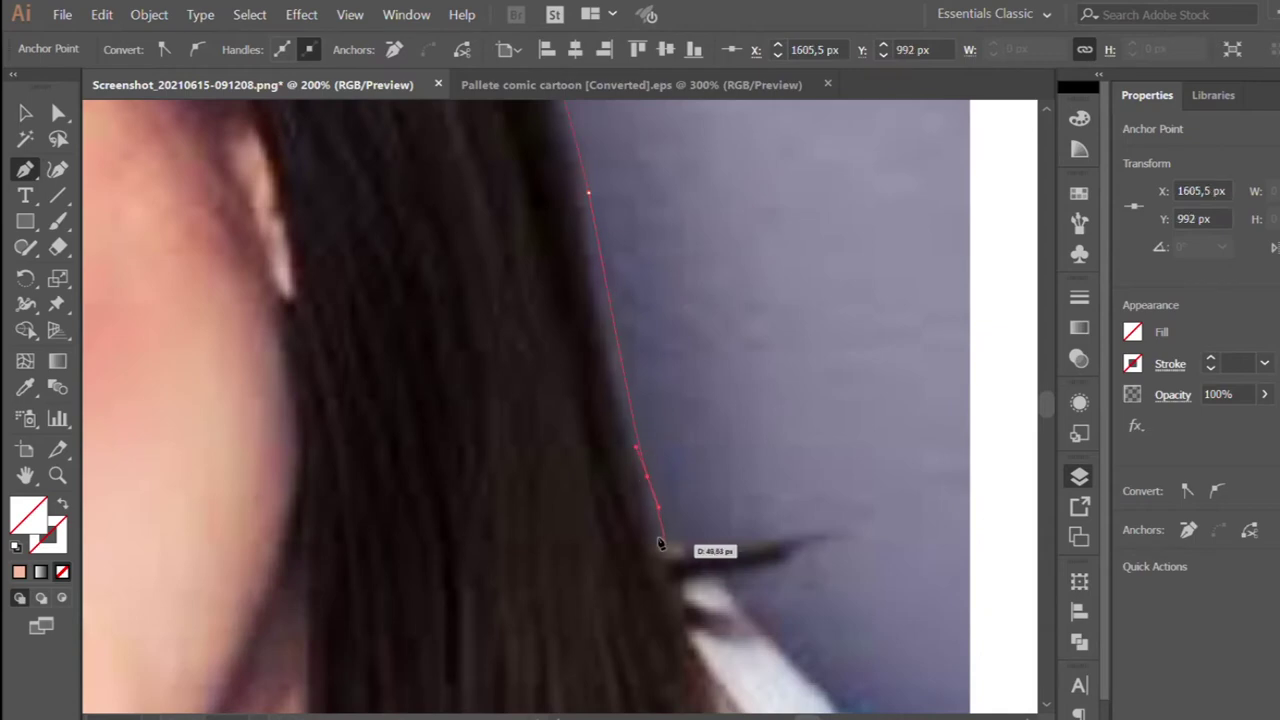
scroll(660, 543, "down", 2)
scroll(674, 566, "down", 1)
scroll(520, 390, "up", 3)
Bring the outline down the right hair edge to the photo's bottom-right corner
left_click(509, 393)
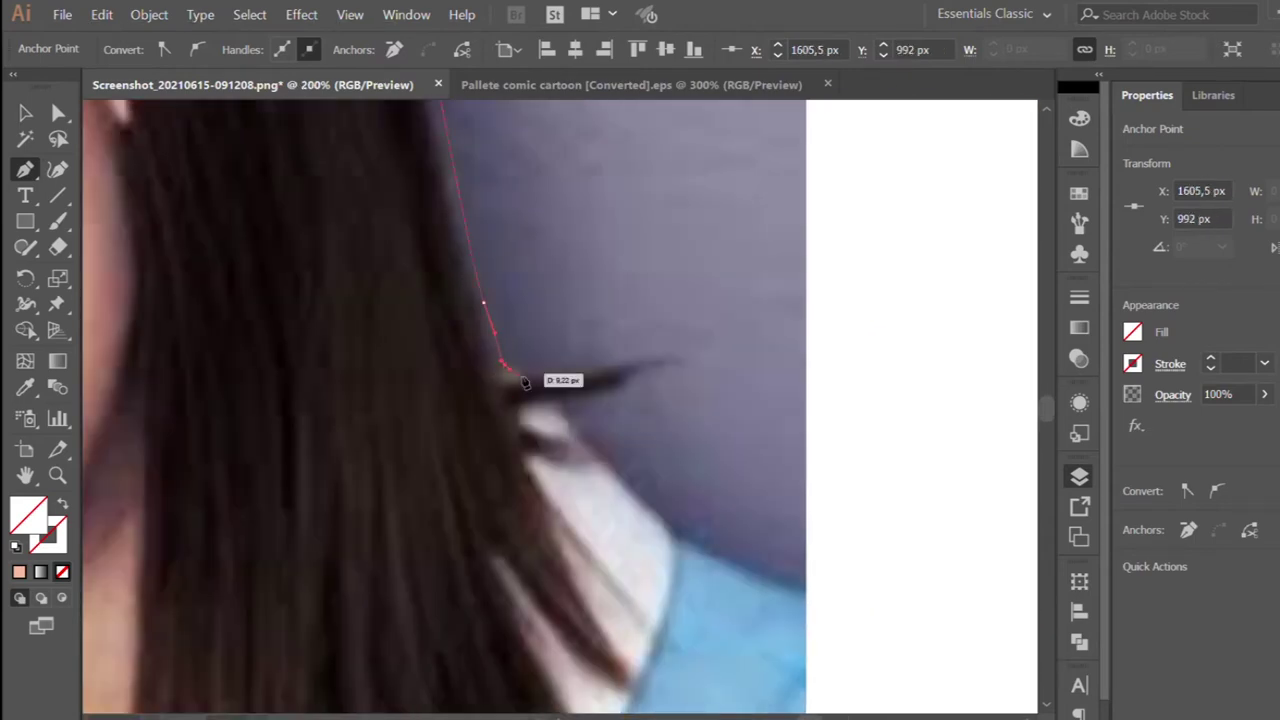
scroll(673, 540, "down", 1)
scroll(714, 586, "down", 1)
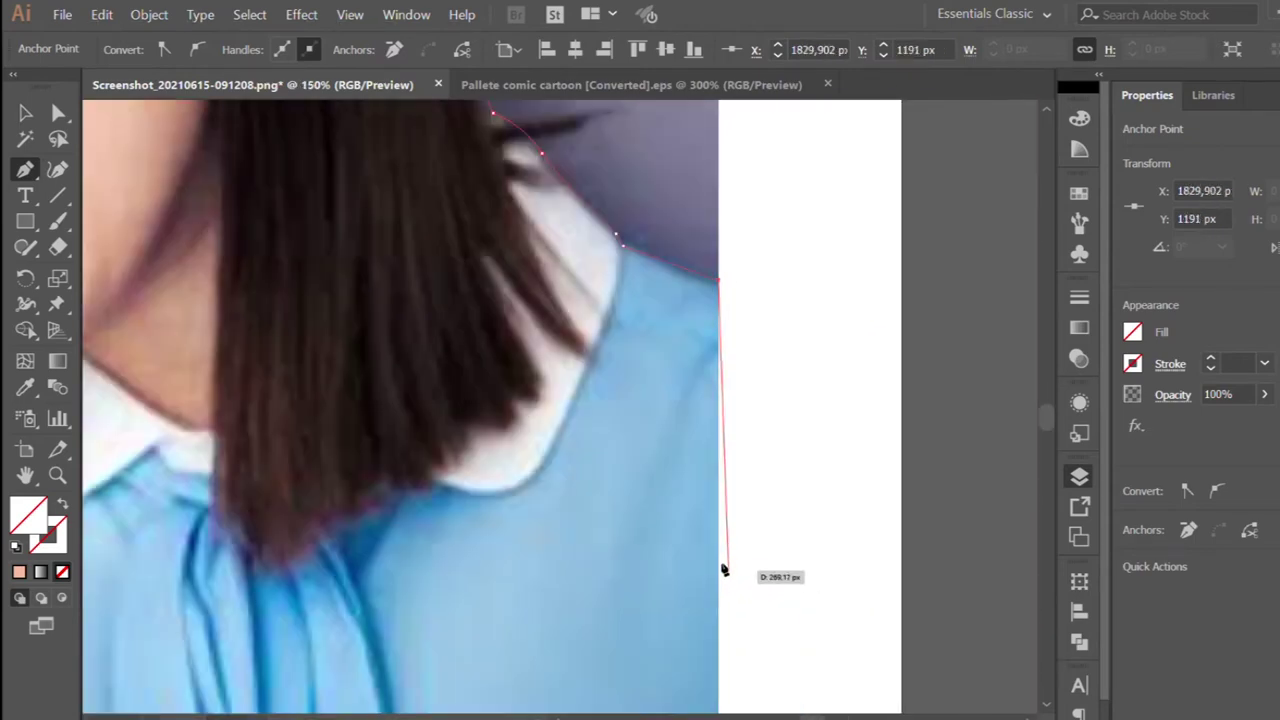
scroll(723, 571, "down", 5)
left_click(716, 660)
scroll(700, 600, "down", 1)
scroll(638, 494, "down", 1)
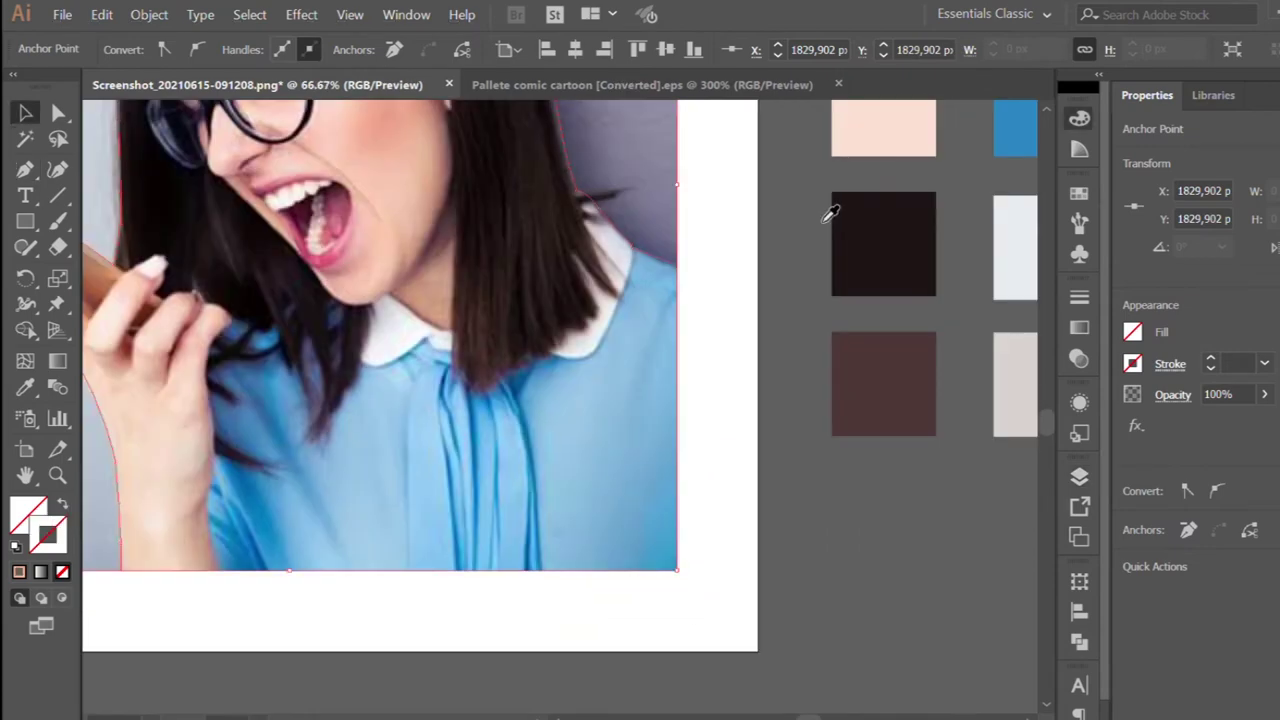
Give the outline the black swatch colour and a 3 pt stroke, then deselect it
left_click(25, 387)
left_click(122, 220)
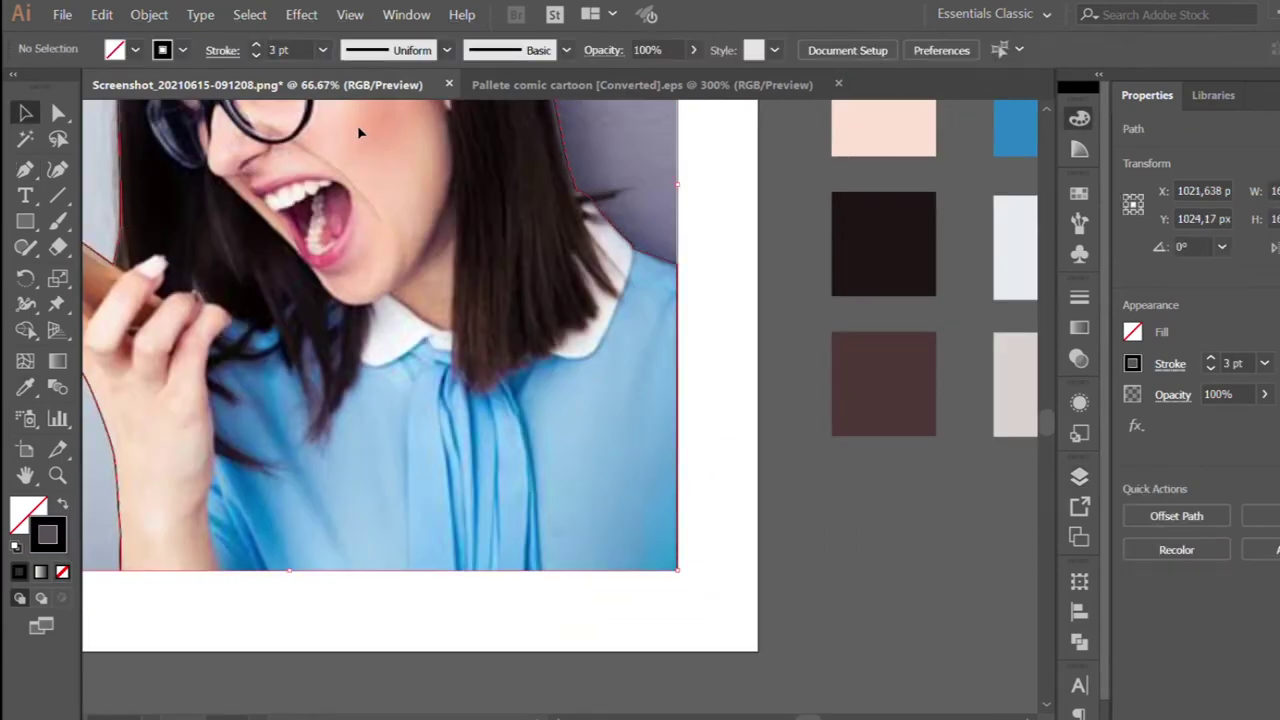
key("ctrl+minus")
Draw a short two-point line along the hairline beside the forehead
key("p")
scroll(262, 328, "up", 4)
scroll(280, 250, "down", 4)
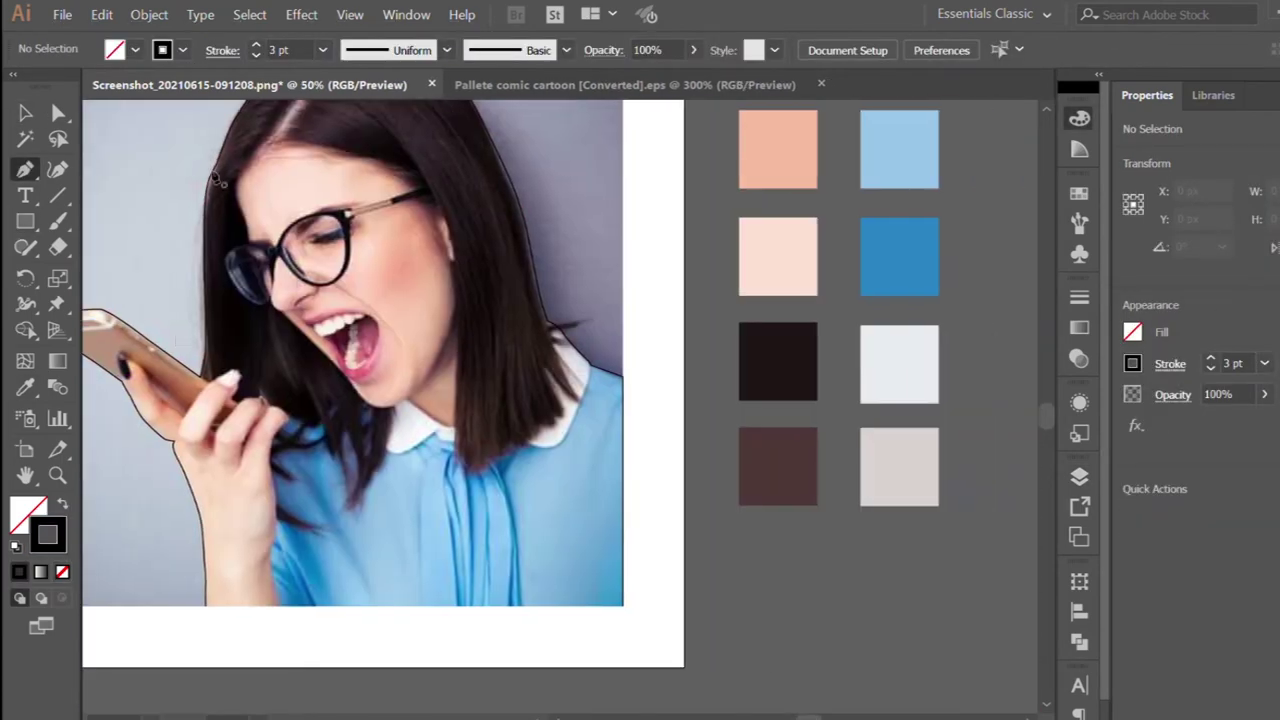
scroll(300, 170, "up", 2)
left_click(287, 163)
left_click(240, 222)
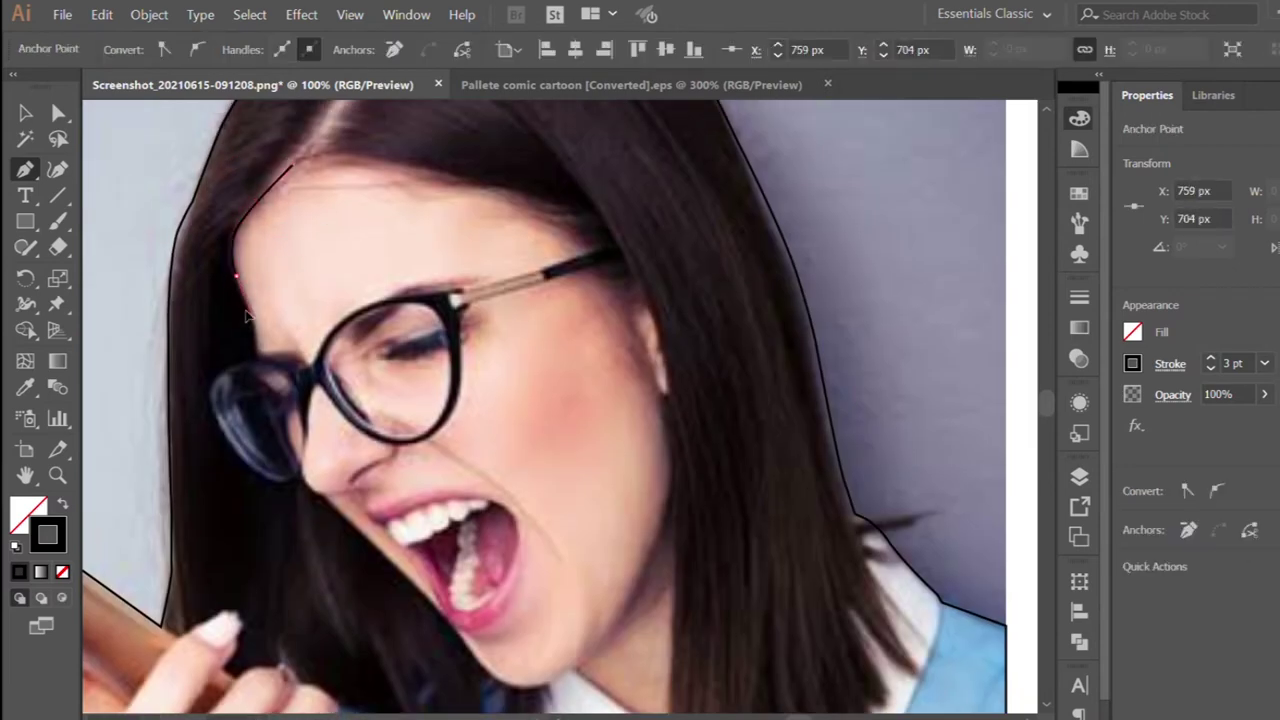
key("Escape")
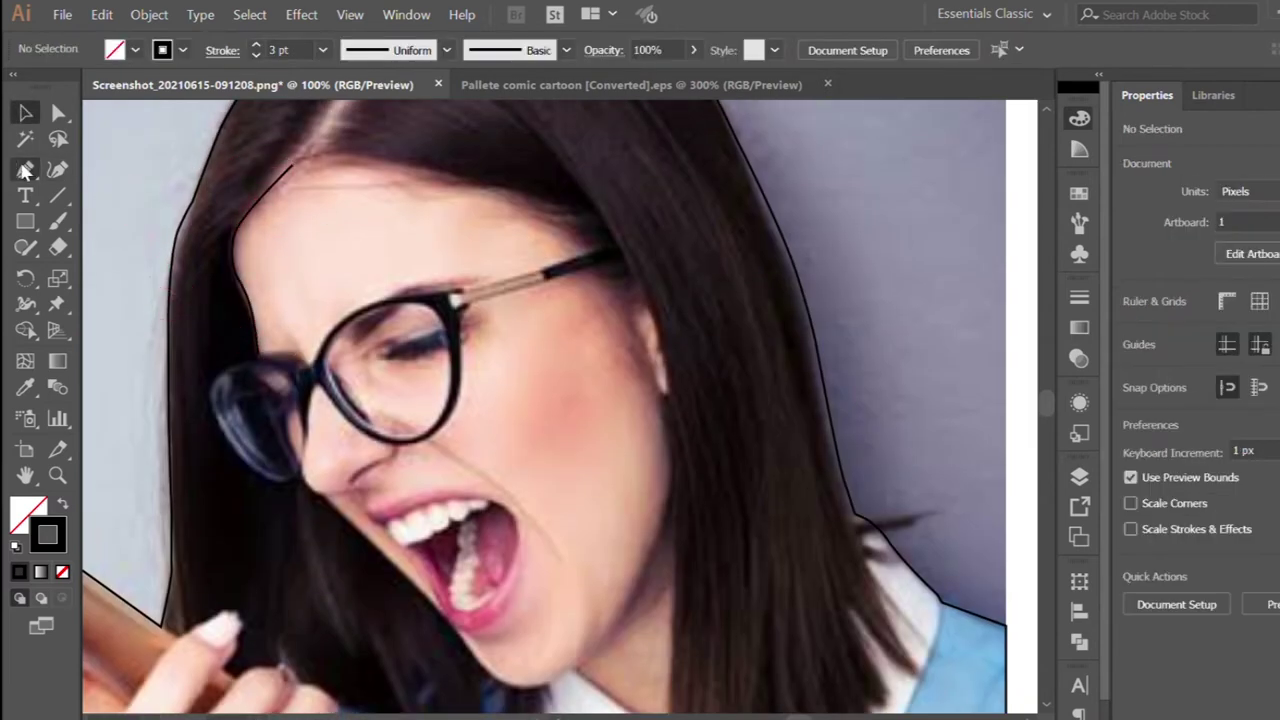
Start a new path along the glasses' temple arm
scroll(620, 275, "up", 1)
left_click(613, 237)
left_click(381, 301)
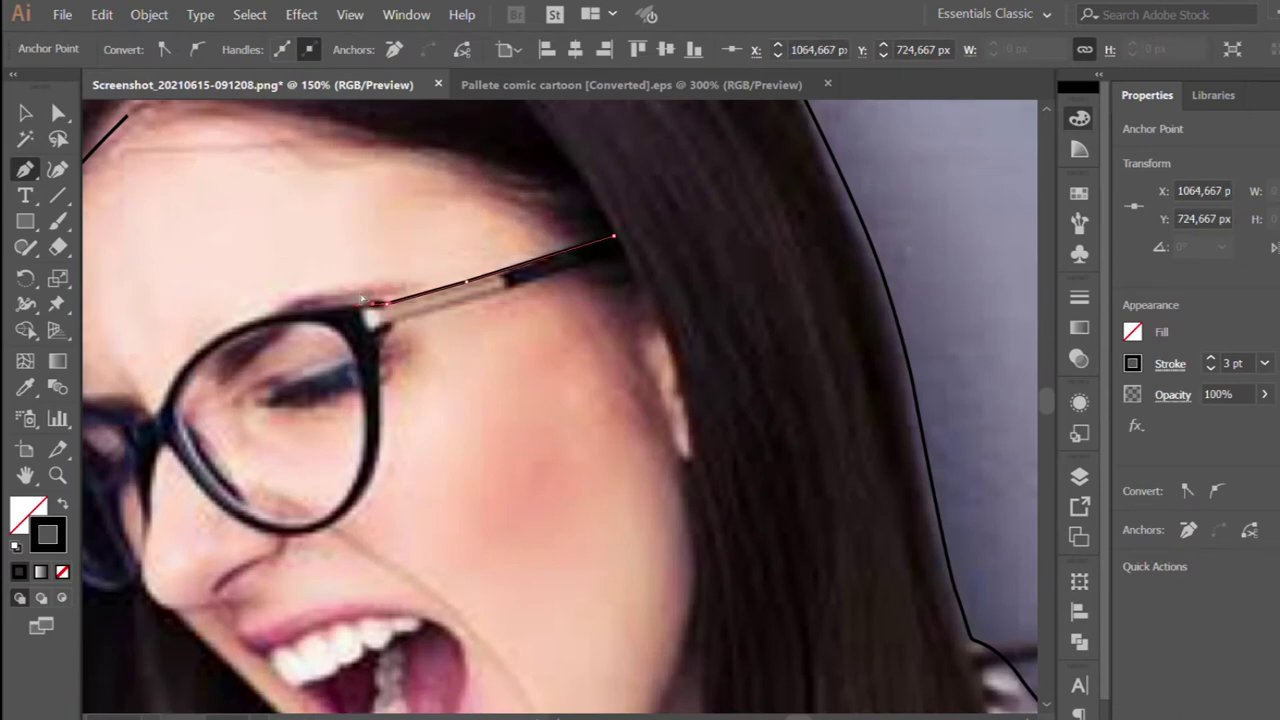
scroll(354, 302, "up", 1)
left_click_drag(383, 301, 280, 313)
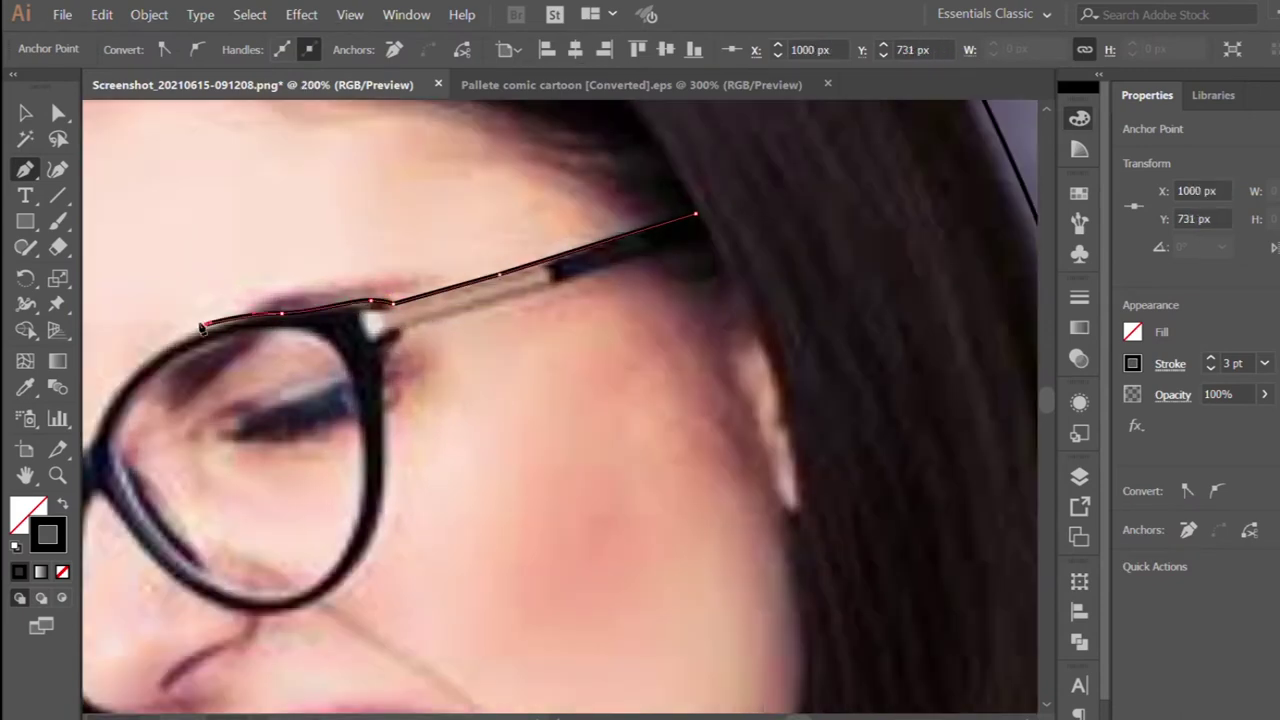
scroll(400, 330, "left", 5)
mouse_move(594, 329)
left_mouse_down()
mouse_move(565, 380)
mouse_move(430, 393)
left_mouse_up()
Curve the path around the top of the left lens and under the frame
mouse_move(352, 410)
left_mouse_down()
mouse_move(343, 462)
mouse_move(424, 323)
left_mouse_up()
scroll(343, 462, "down", 3)
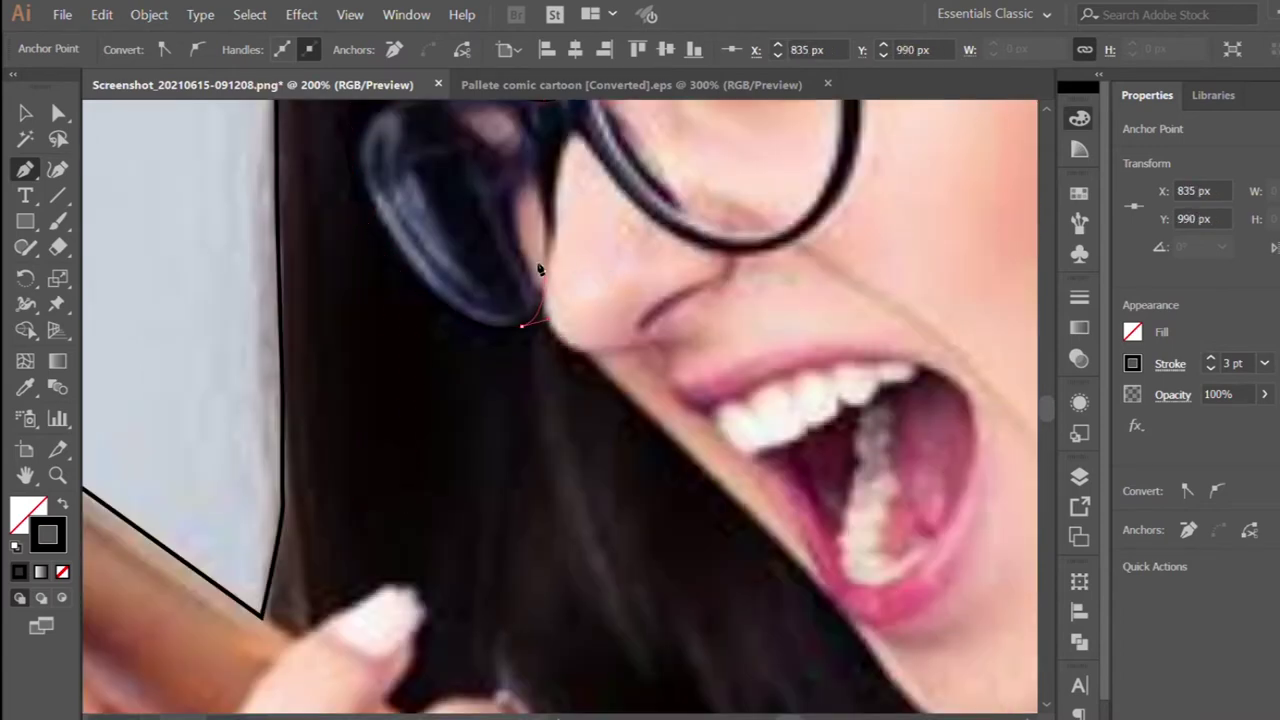
scroll(548, 232, "up", 1)
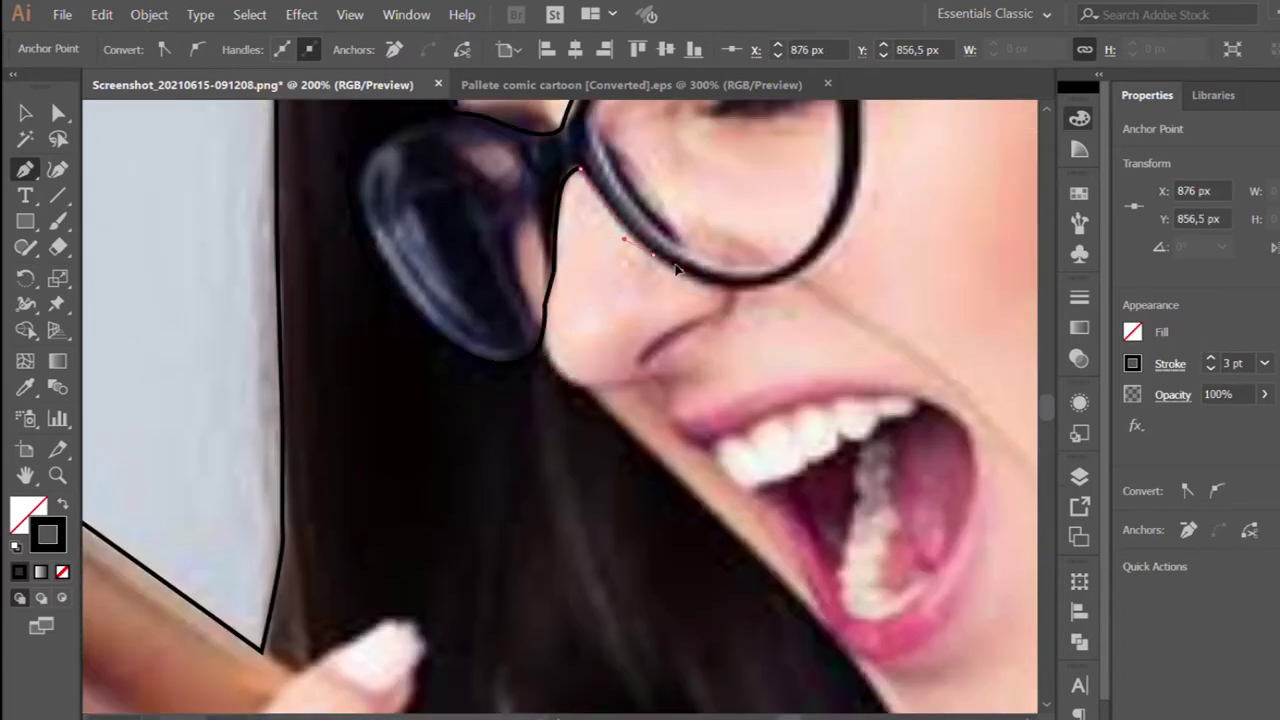
key("ctrl+minus")
key("ctrl+plus")
left_click_drag(590, 289, 658, 261)
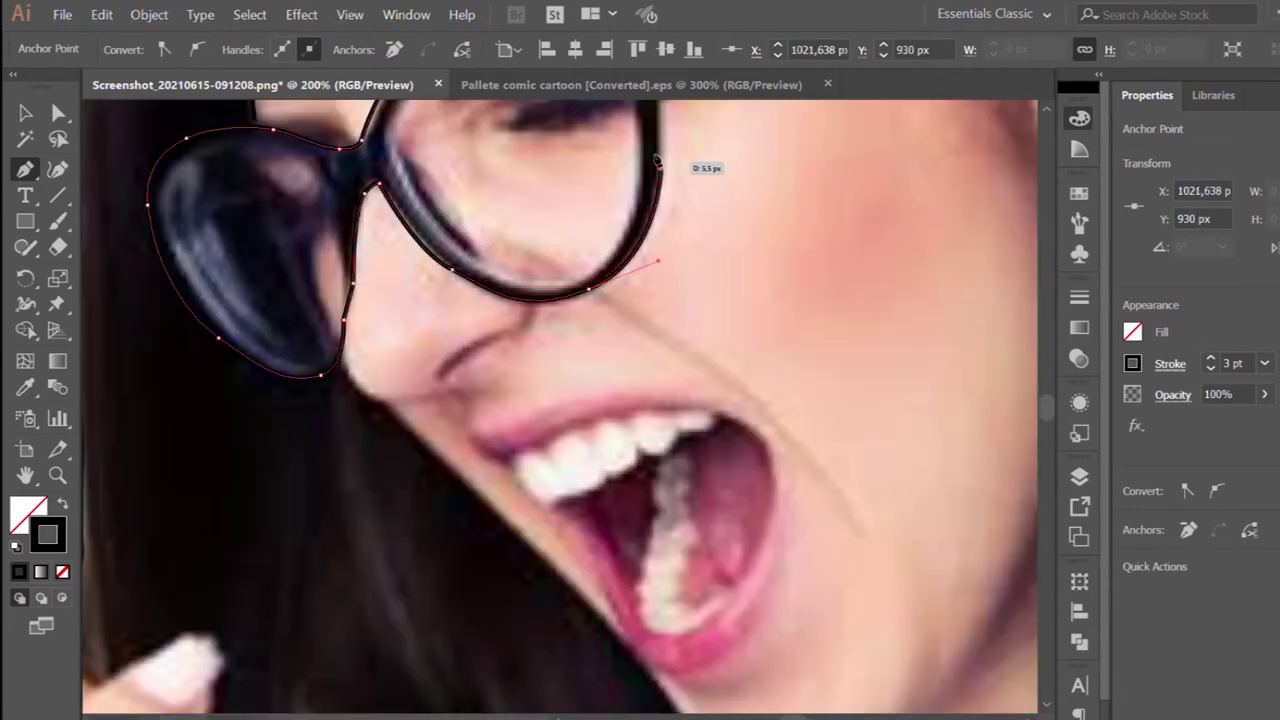
scroll(600, 336, "up", 3)
scroll(650, 250, "right", 2)
Close the glasses frame outline at the temple tip and deselect it
left_click(714, 190)
key("ctrl+minus")
key("ctrl+minus")
key("ctrl+shift+a")
key("ctrl+plus")
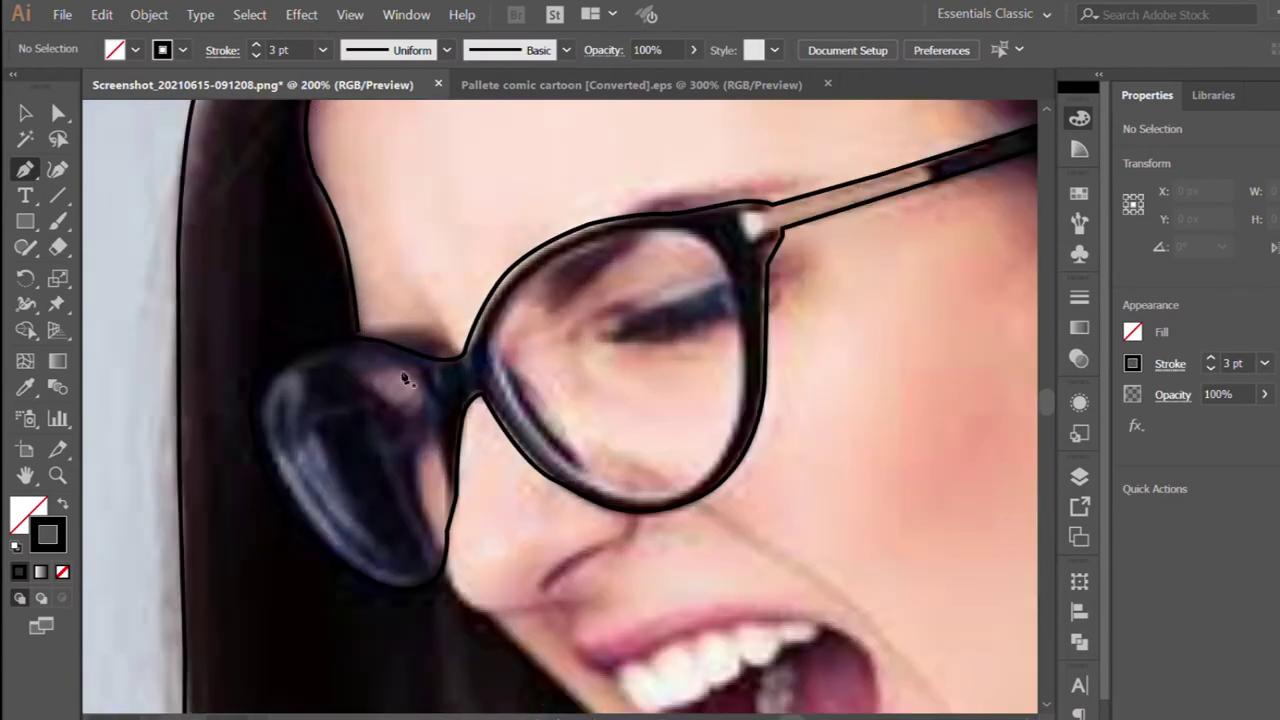
Draw a closed outline around the left lens rim and deselect it
left_click(418, 372)
left_click(380, 343)
left_click(345, 346)
left_click(300, 353)
left_click(276, 357)
left_click_drag(283, 480, 318, 527)
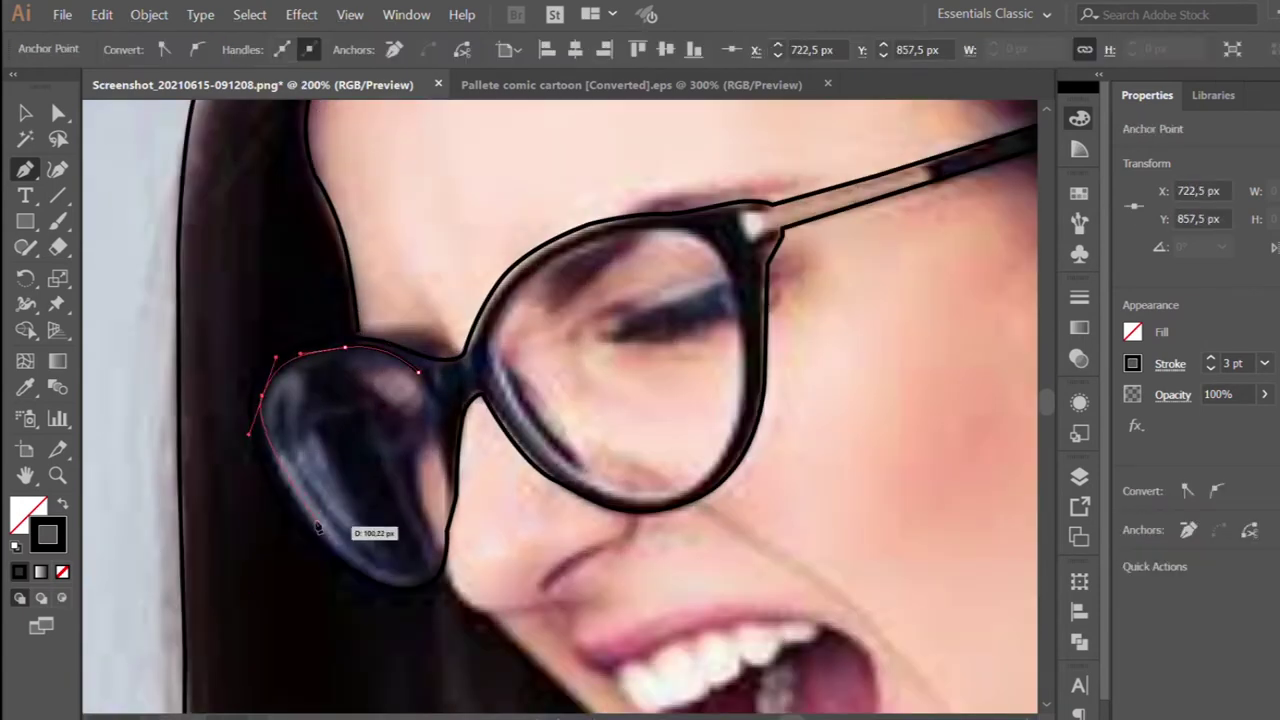
left_click_drag(439, 573, 433, 528)
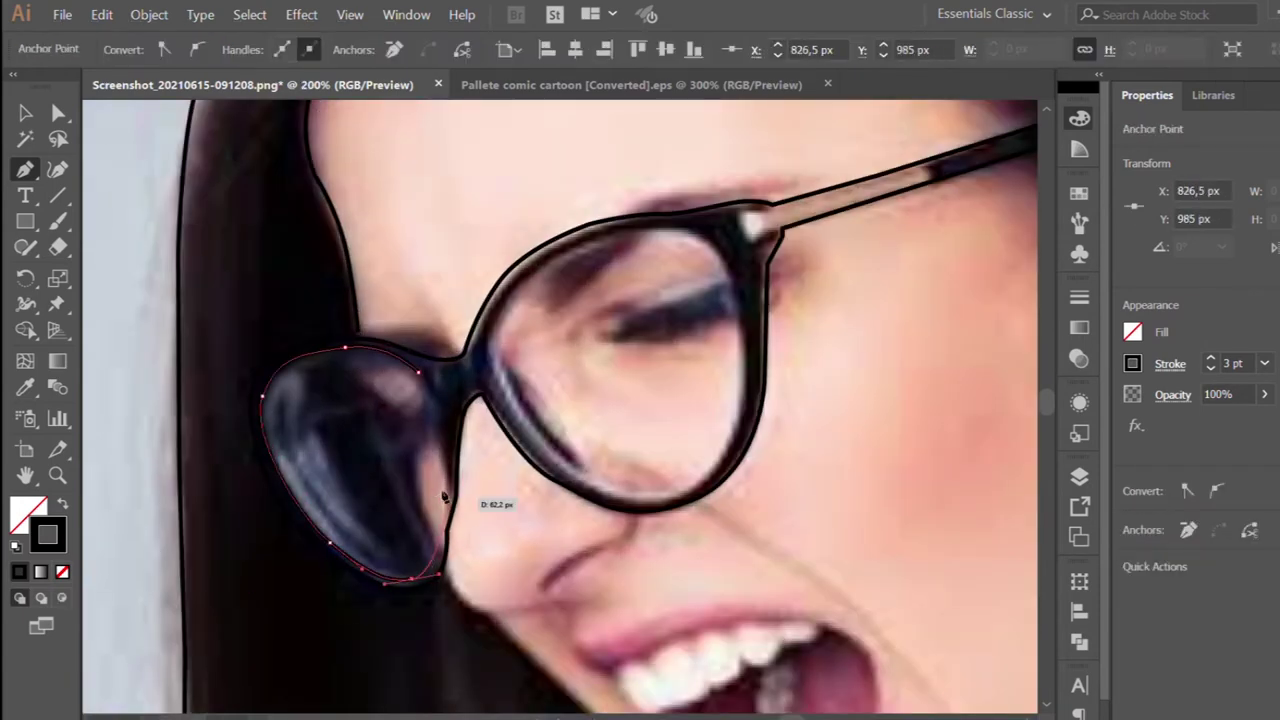
left_click(418, 372)
key("ctrl+shift+a")
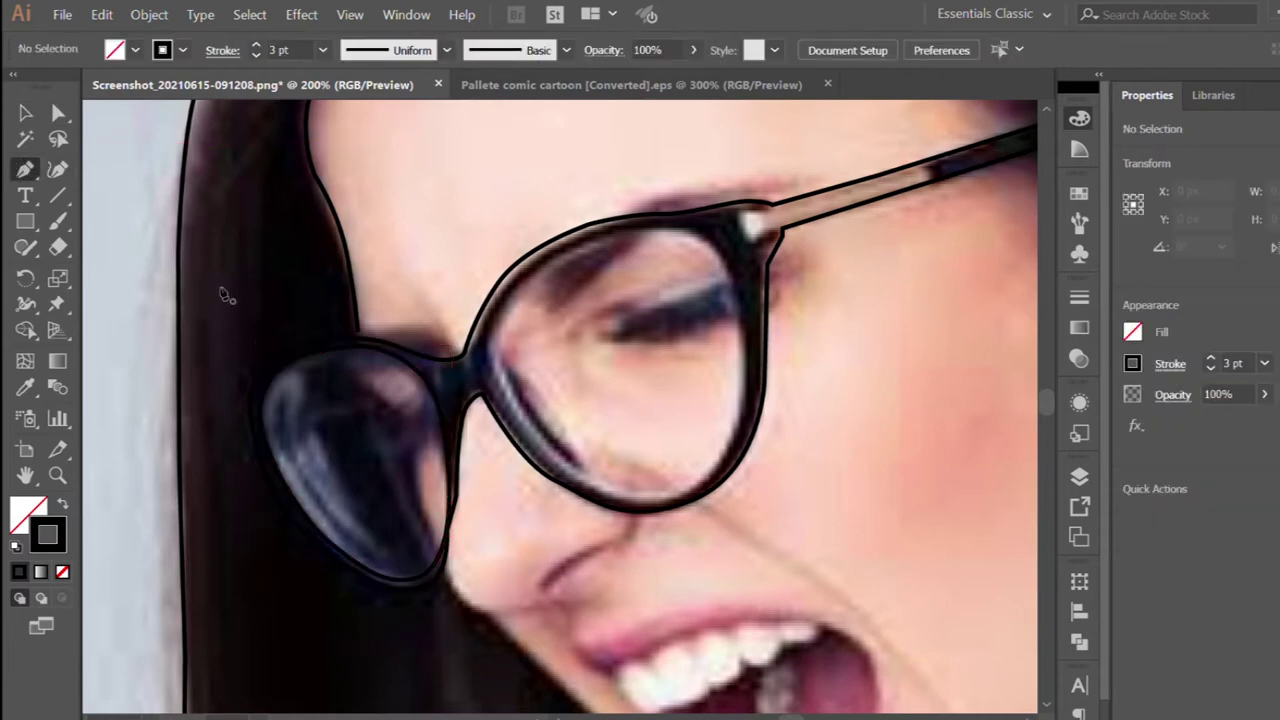
Draw a closed curved outline around the right lens rim
scroll(600, 300, "right", 3)
mouse_move(578, 238)
left_mouse_down()
mouse_move(524, 213)
mouse_move(378, 270)
left_mouse_up()
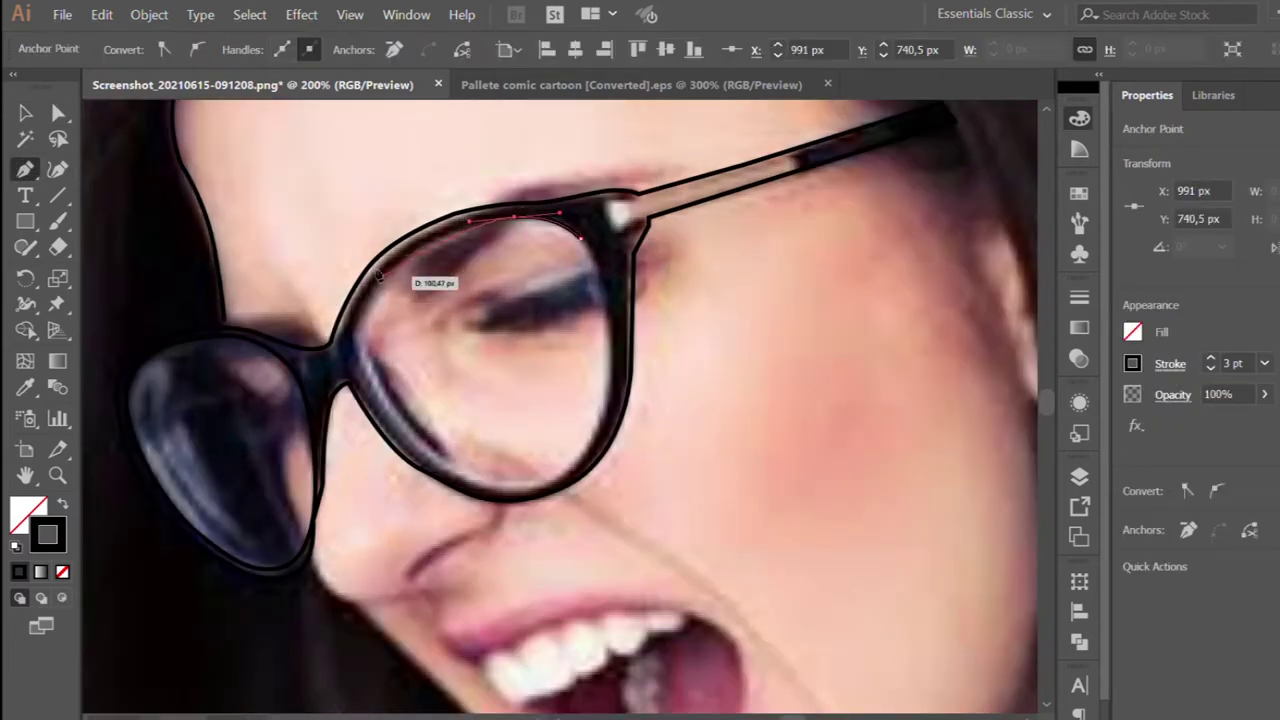
left_click_drag(360, 362, 455, 460)
left_click_drag(550, 490, 610, 370)
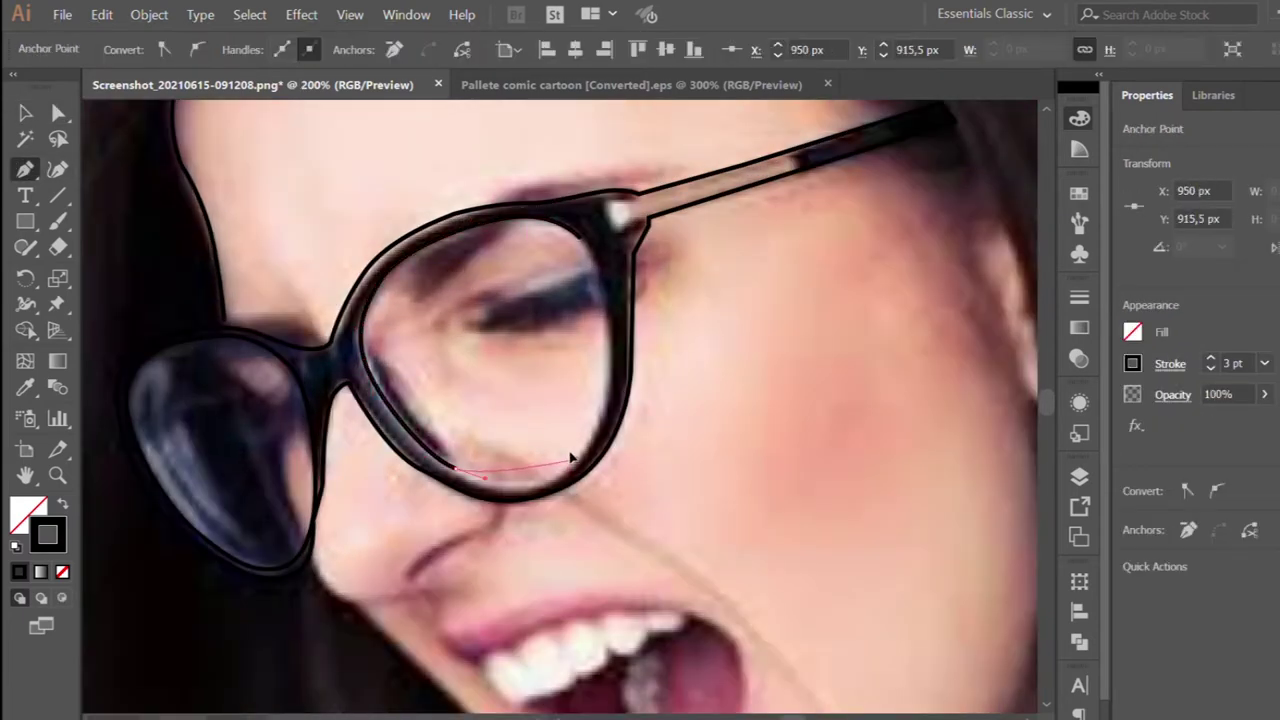
left_click_drag(601, 288, 578, 248)
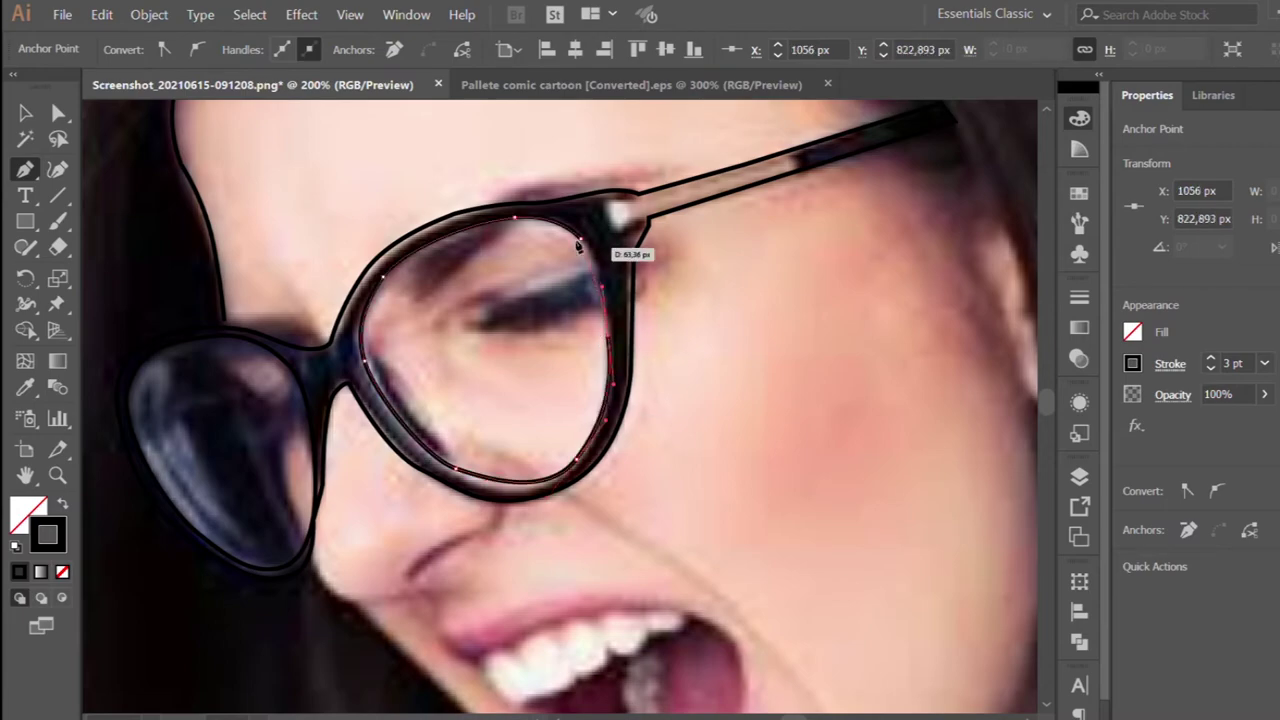
left_click(376, 308)
scroll(376, 308, "down", 2)
key("ctrl+shift+a")
scroll(352, 432, "down", 1)
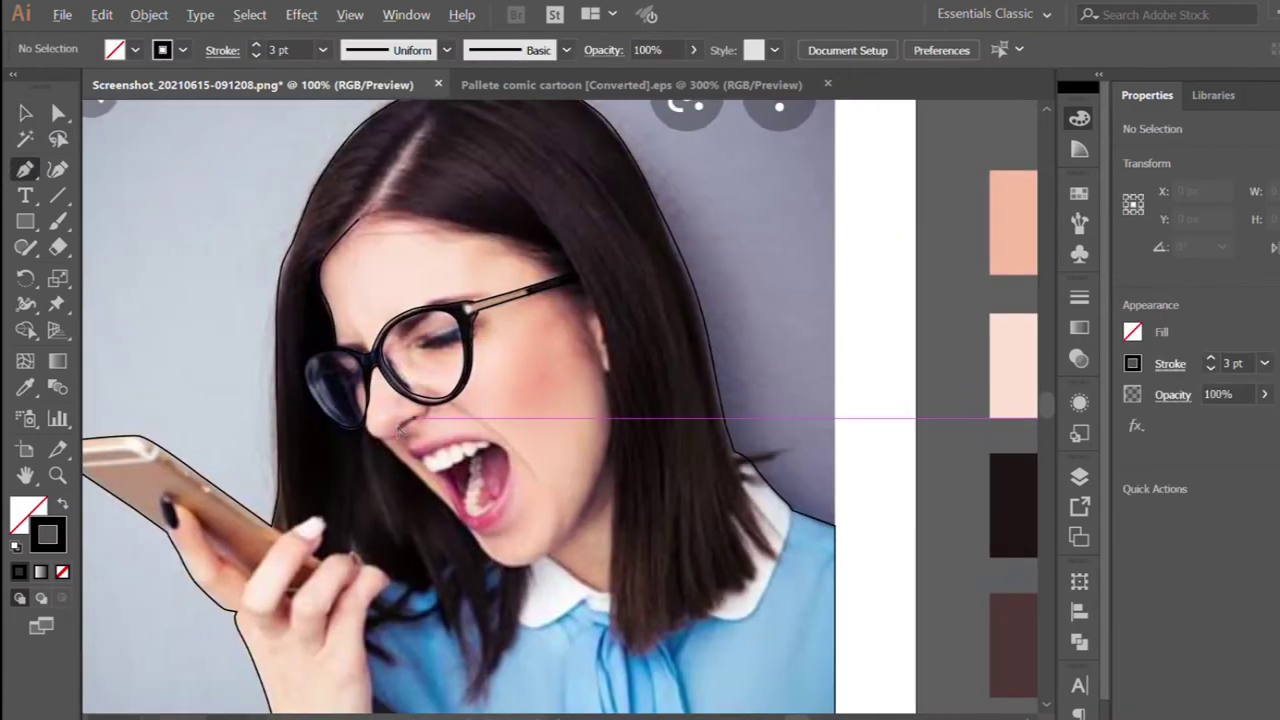
Extend the open outline across the forehead hairline toward the temple
scroll(352, 432, "up", 3)
scroll(352, 432, "up", 5)
left_click(327, 298)
left_click_drag(425, 288, 640, 348)
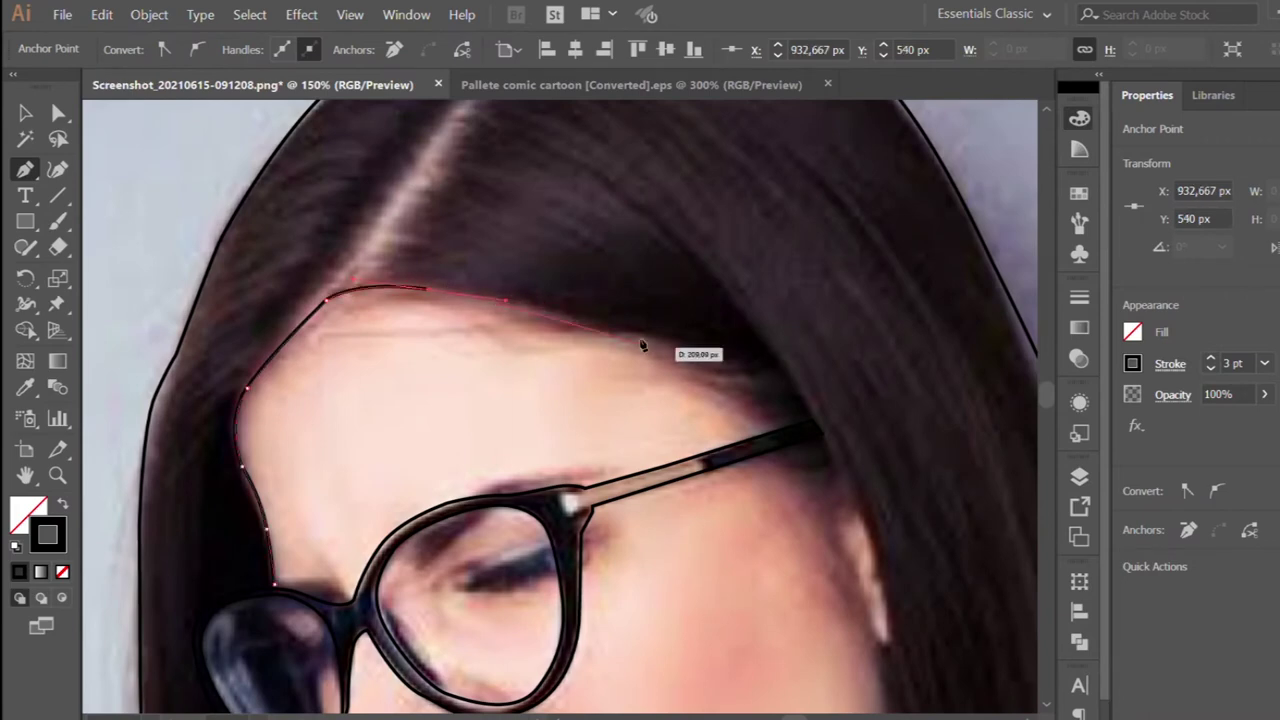
left_click_drag(712, 365, 727, 372)
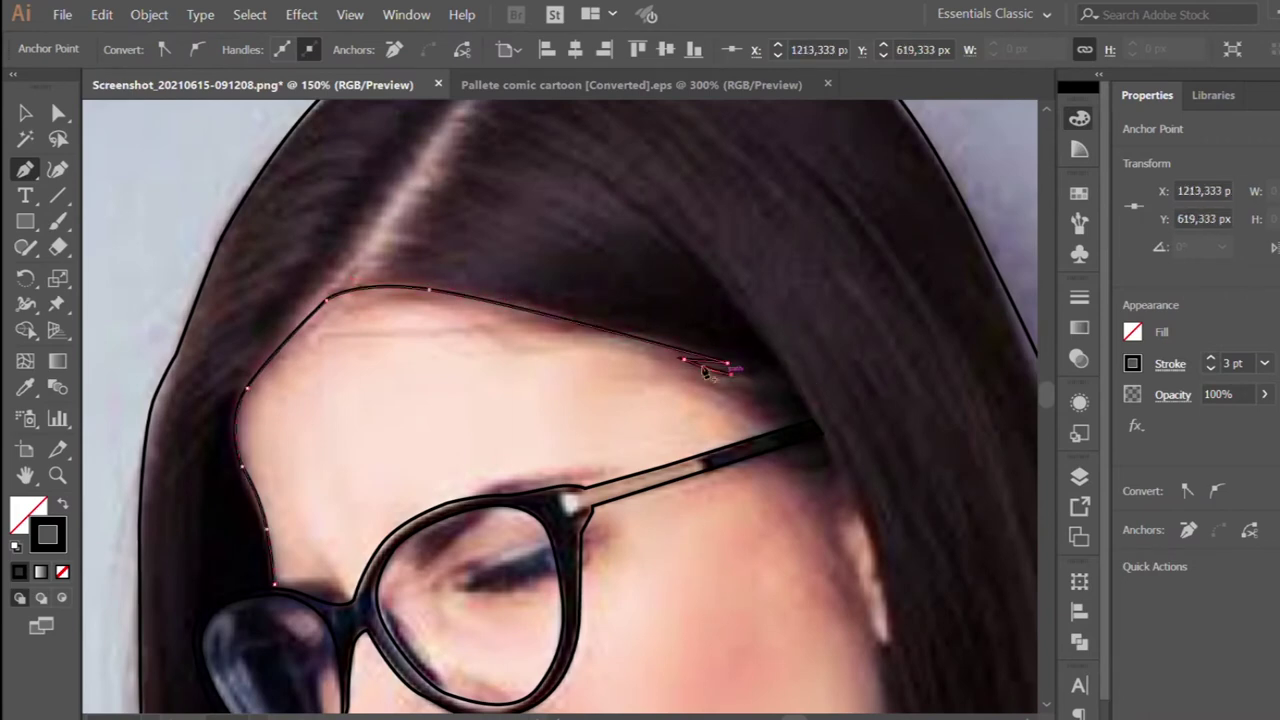
left_click_drag(708, 383, 594, 449)
key("ctrl+1")
left_click(25, 113)
Start a new outline below the glasses and curve it down the cheek around the chin
key("p")
scroll(480, 363, "down", 10)
scroll(480, 363, "up", 5)
left_click(387, 343)
scroll(519, 487, "down", 1)
key("ctrl+z")
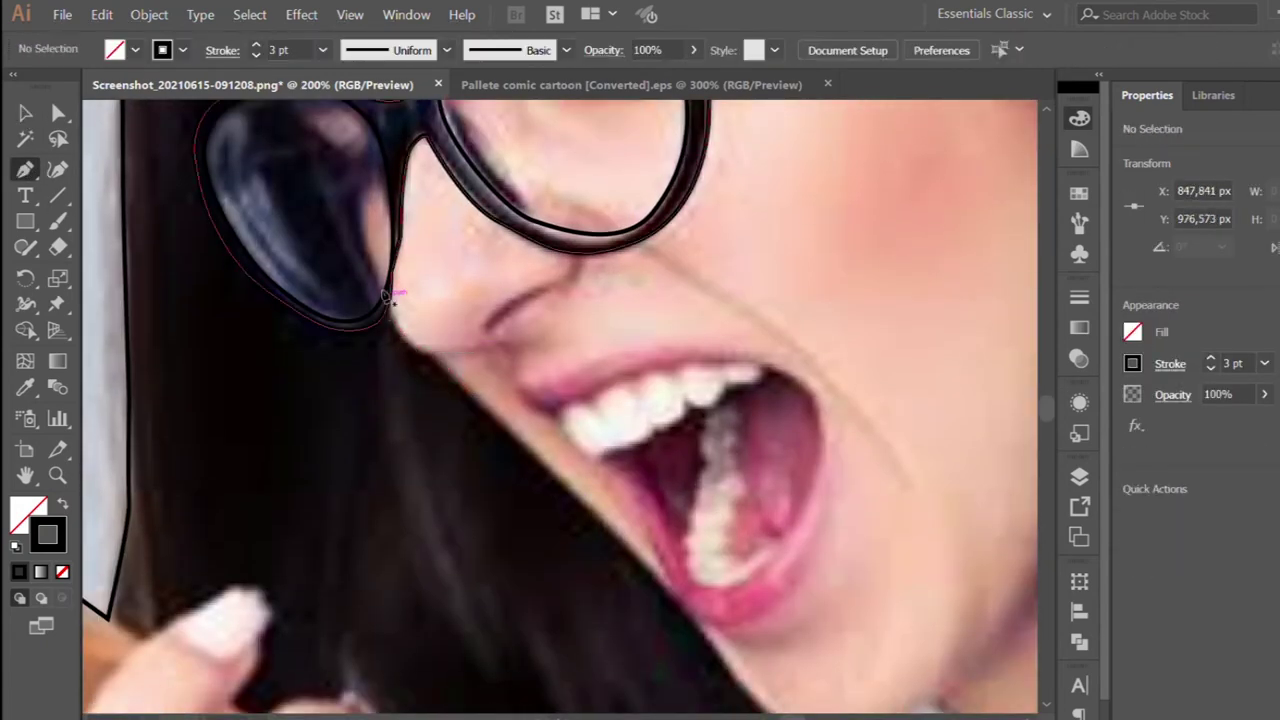
left_click_drag(416, 350, 428, 350)
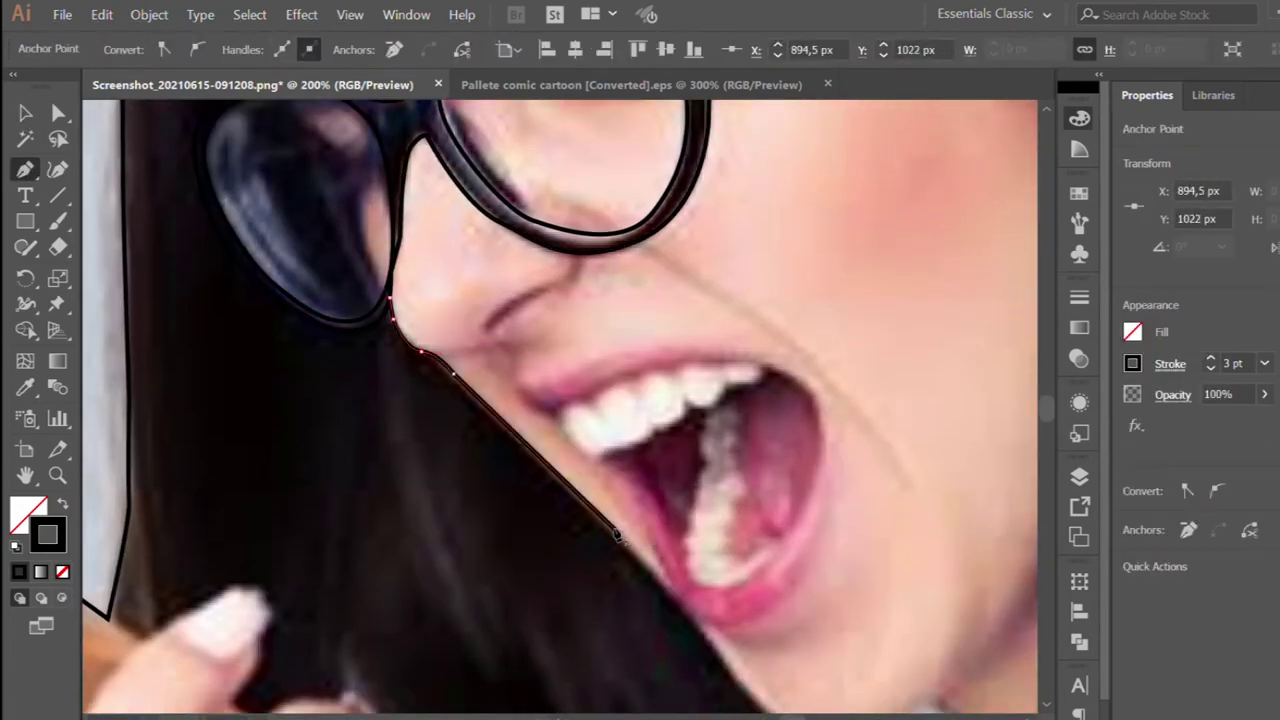
left_click(703, 631)
scroll(730, 620, "down", 3)
key("ctrl+z")
left_click_drag(950, 625, 932, 614)
scroll(900, 620, "right", 5)
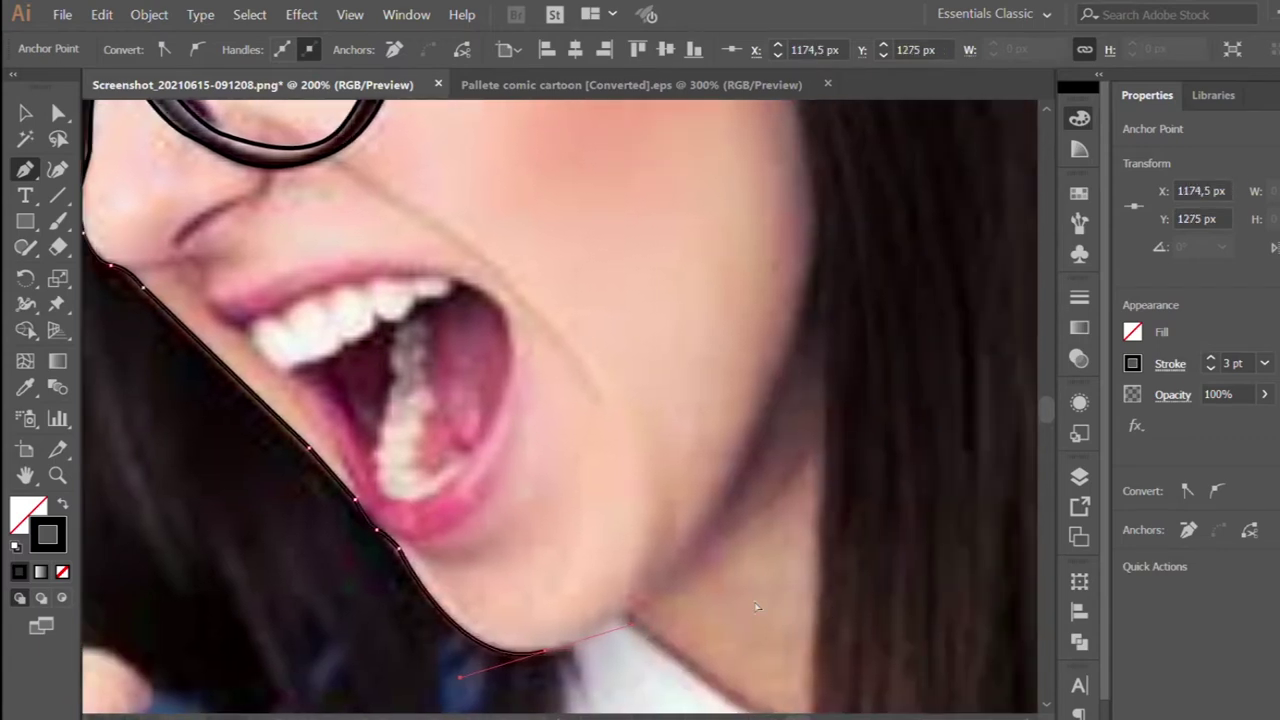
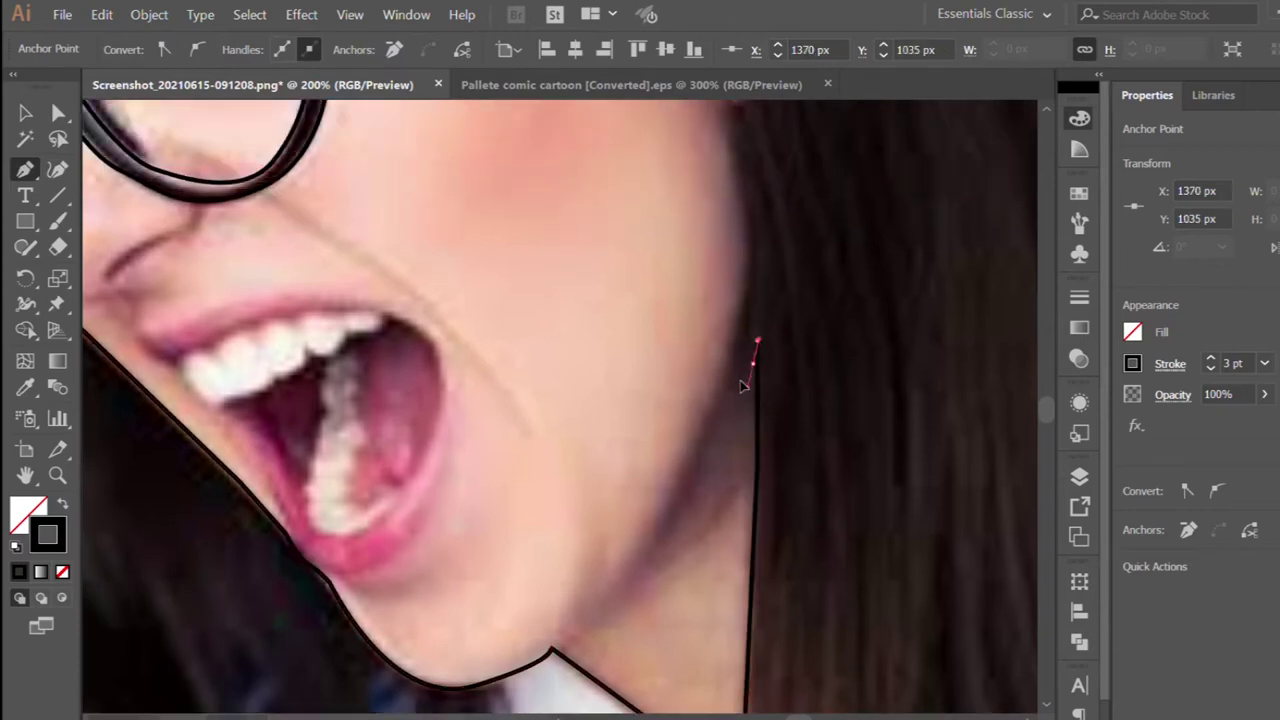
Trace a 3 pt black path up the jaw, chin, collar and neck to the glasses arm
left_click(743, 360)
left_click(762, 297)
left_click(760, 260)
left_click(757, 222)
scroll(757, 240, "up", 4)
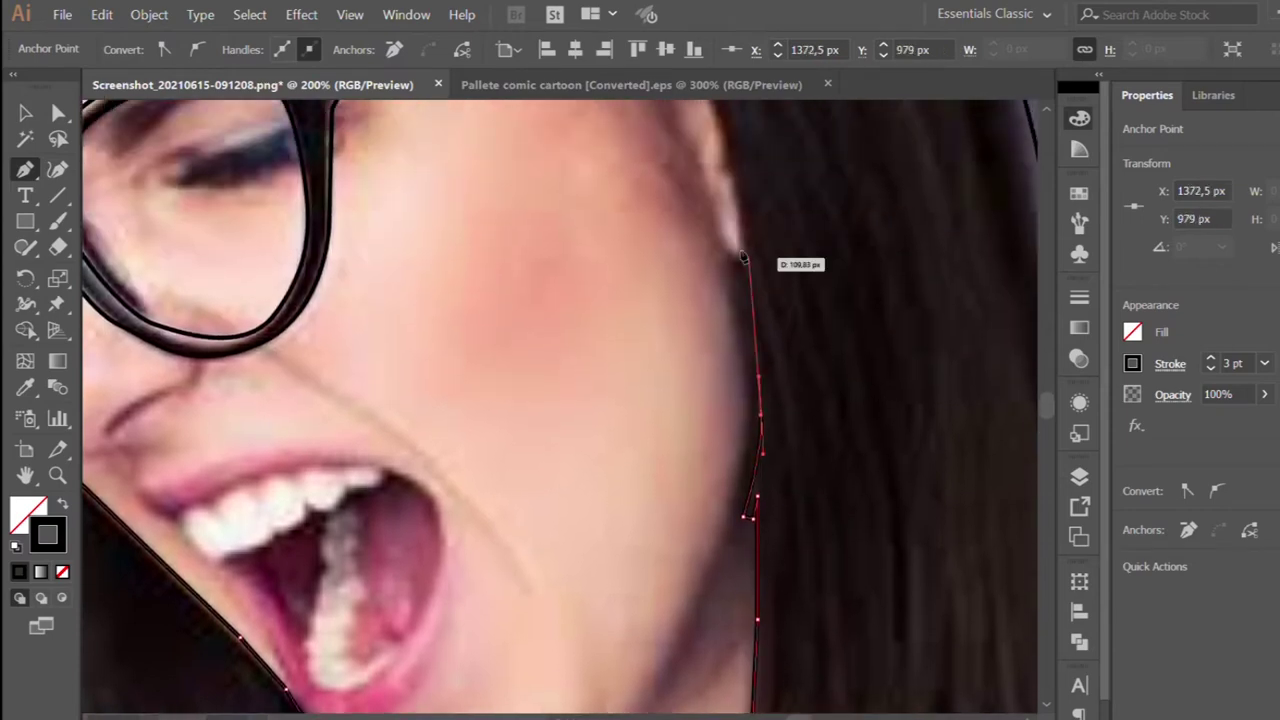
left_click(743, 327)
left_click_drag(731, 248, 717, 372)
scroll(720, 300, "up", 3)
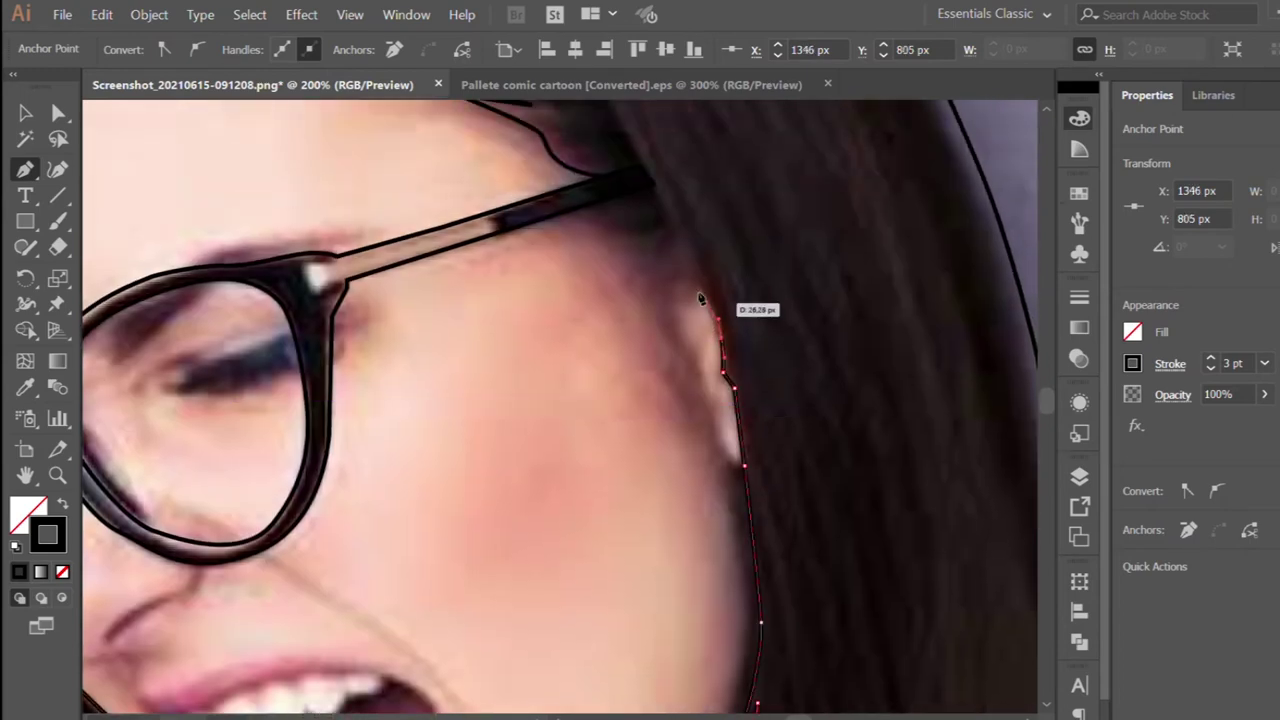
left_click_drag(666, 270, 648, 268)
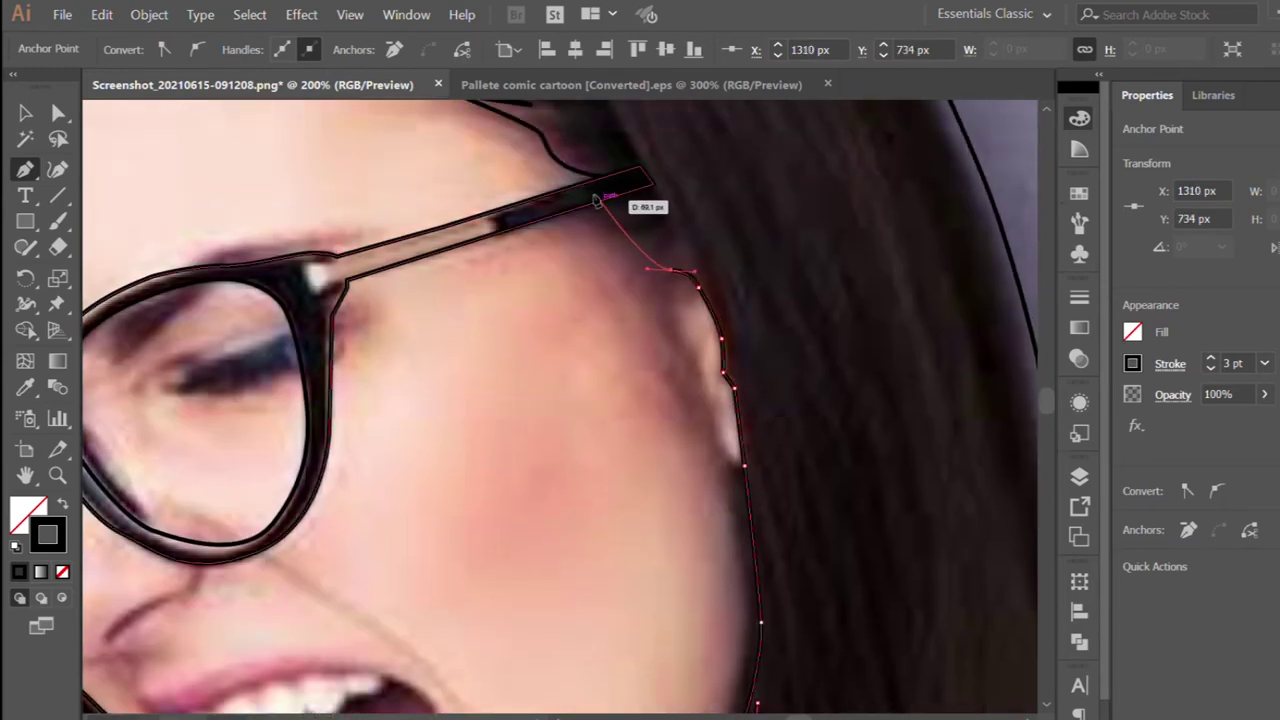
key("Escape")
scroll(413, 445, "down", 2)
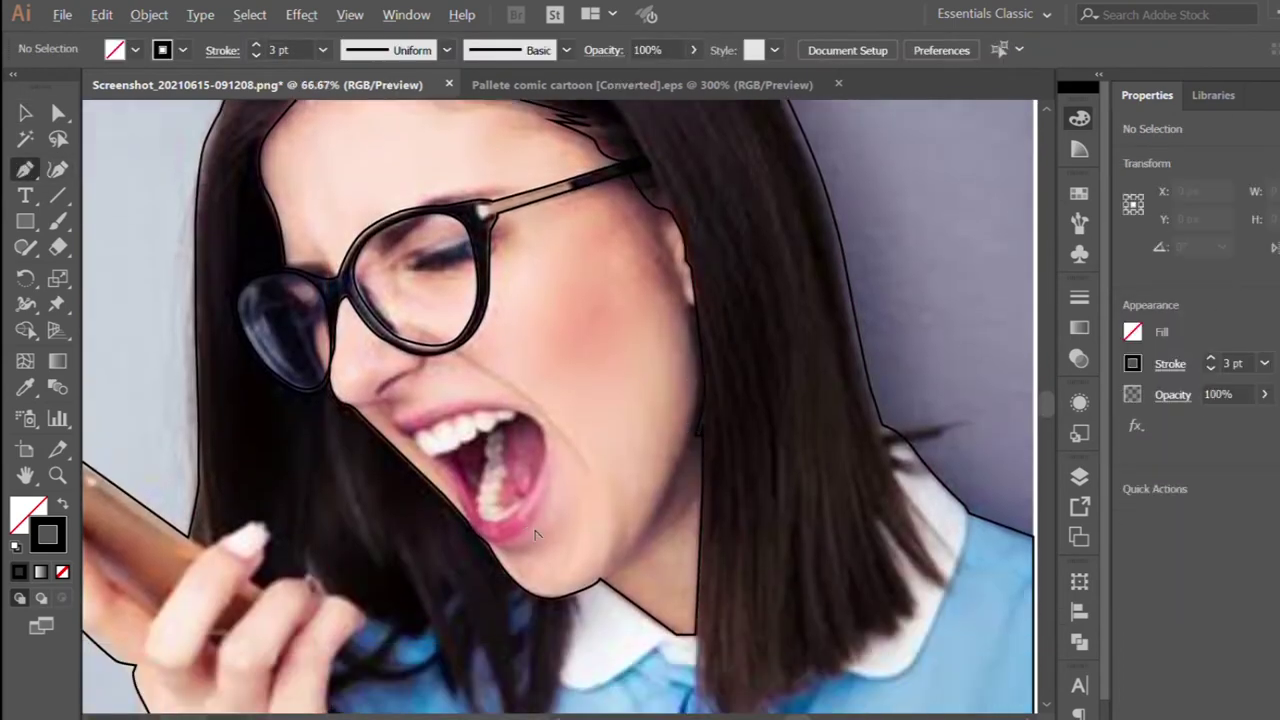
Draw a curved nostril line from the nose tip upward
scroll(413, 445, "up", 3)
left_click_drag(392, 459, 467, 460)
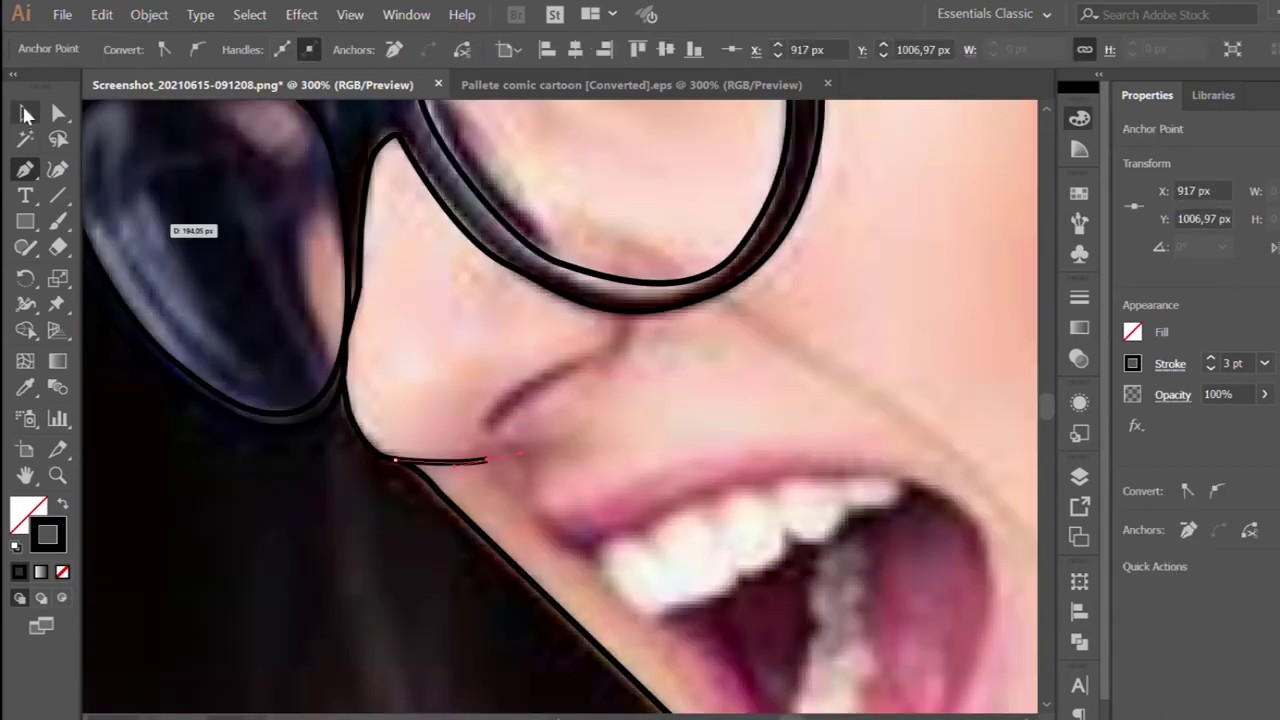
left_click_drag(557, 370, 563, 366)
scroll(550, 420, "down", 2)
key("Escape")
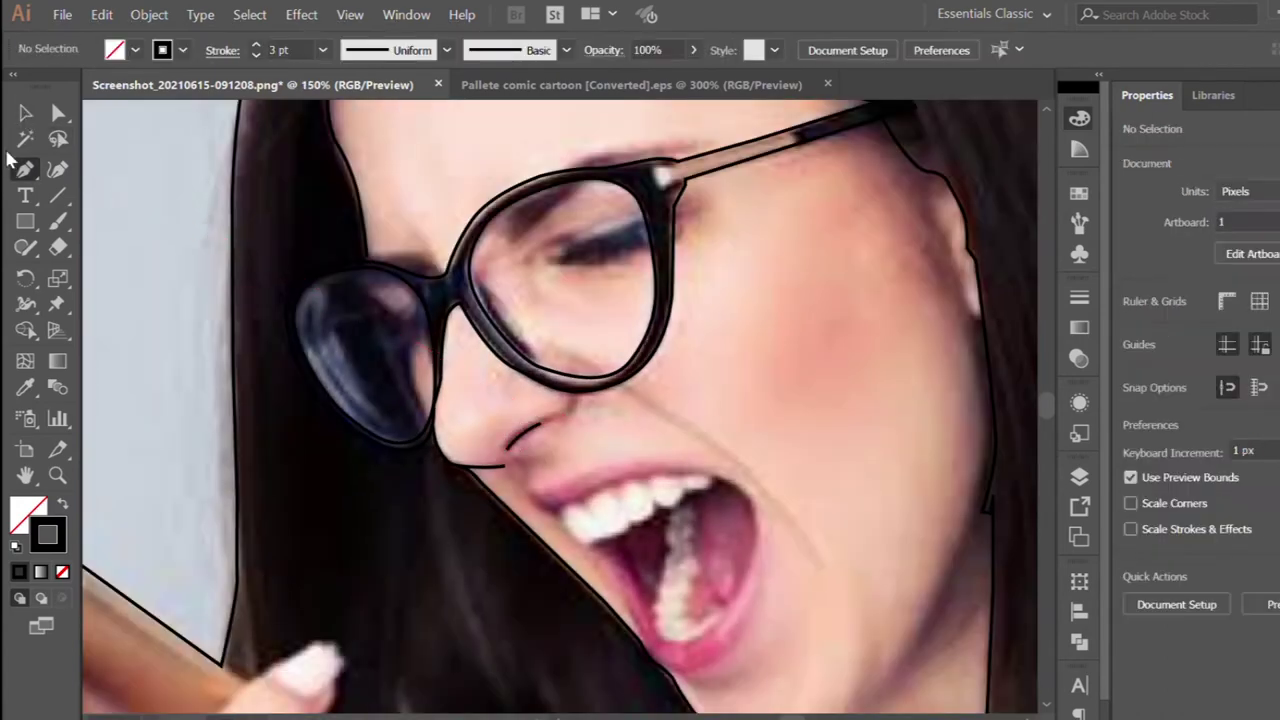
scroll(583, 434, "up", 2)
scroll(328, 440, "down", 1)
Draw a closed outline around the open mouth's lips
left_click_drag(336, 441, 459, 411)
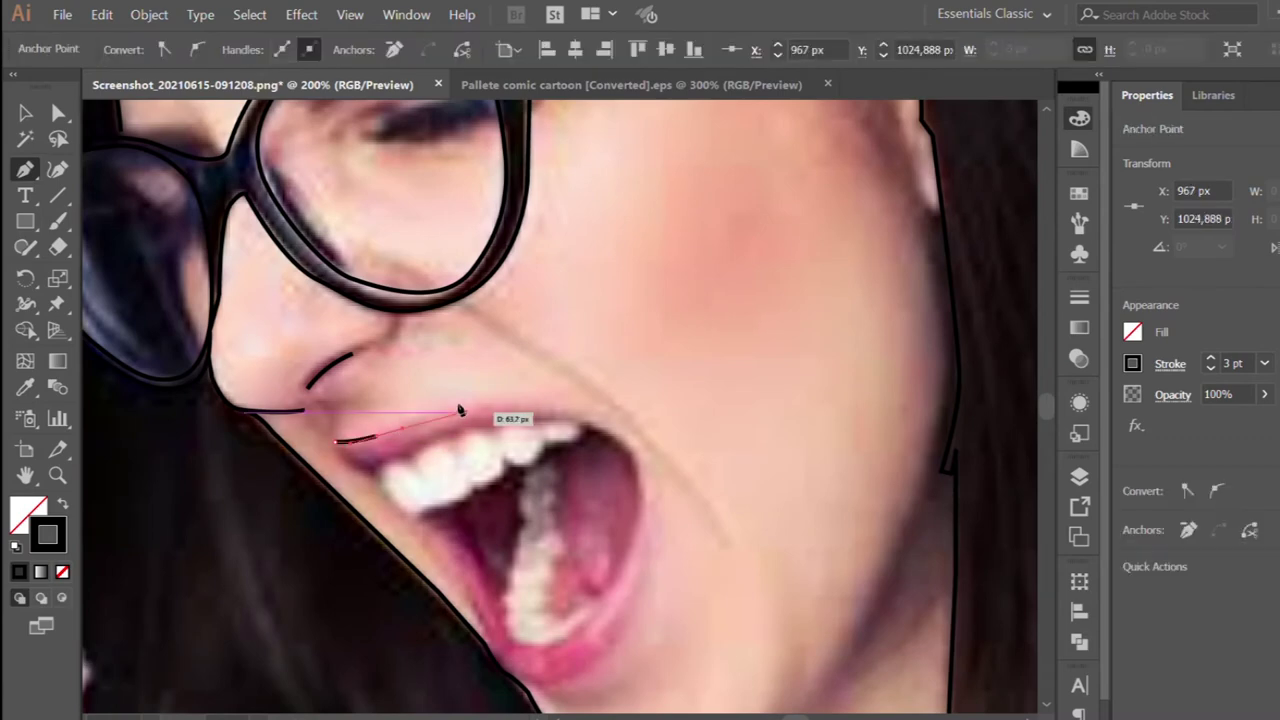
mouse_move(625, 632)
left_mouse_down()
mouse_move(560, 690)
mouse_move(490, 657)
left_mouse_up()
left_click(484, 628)
left_click_drag(457, 563, 310, 432)
left_click(337, 440)
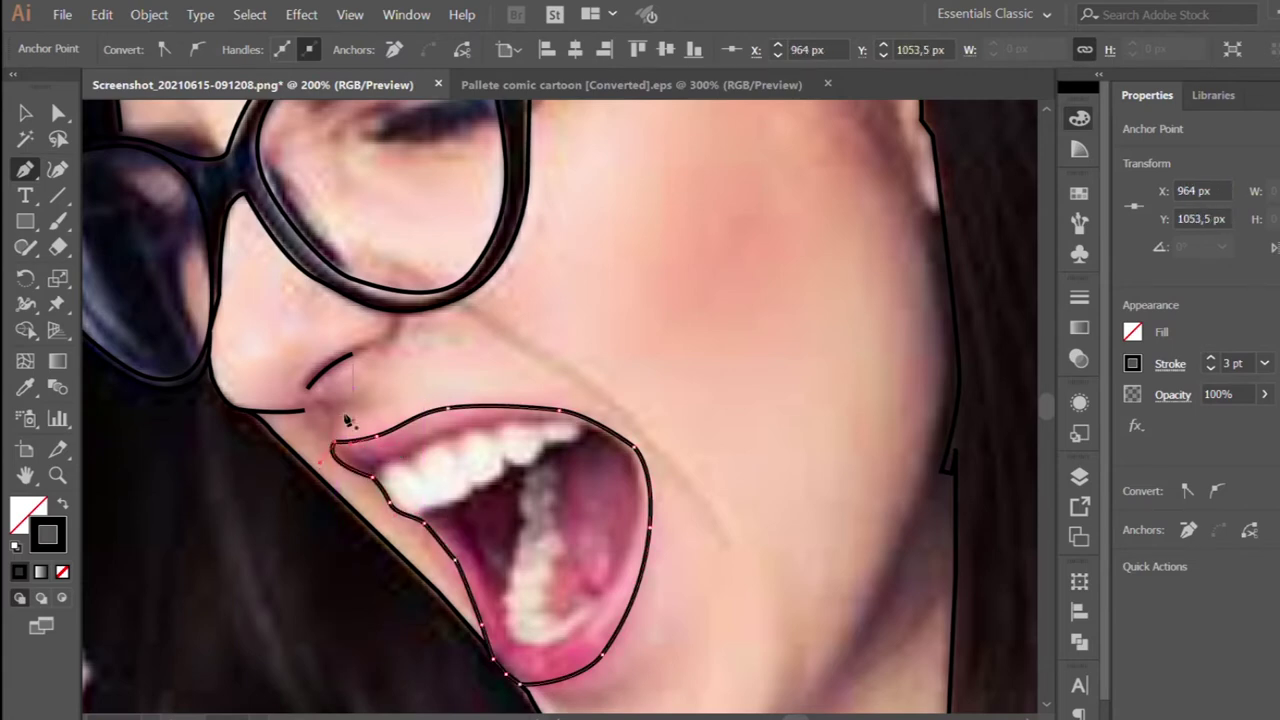
scroll(340, 445, "down", 2)
scroll(343, 455, "up", 3)
left_click(345, 457)
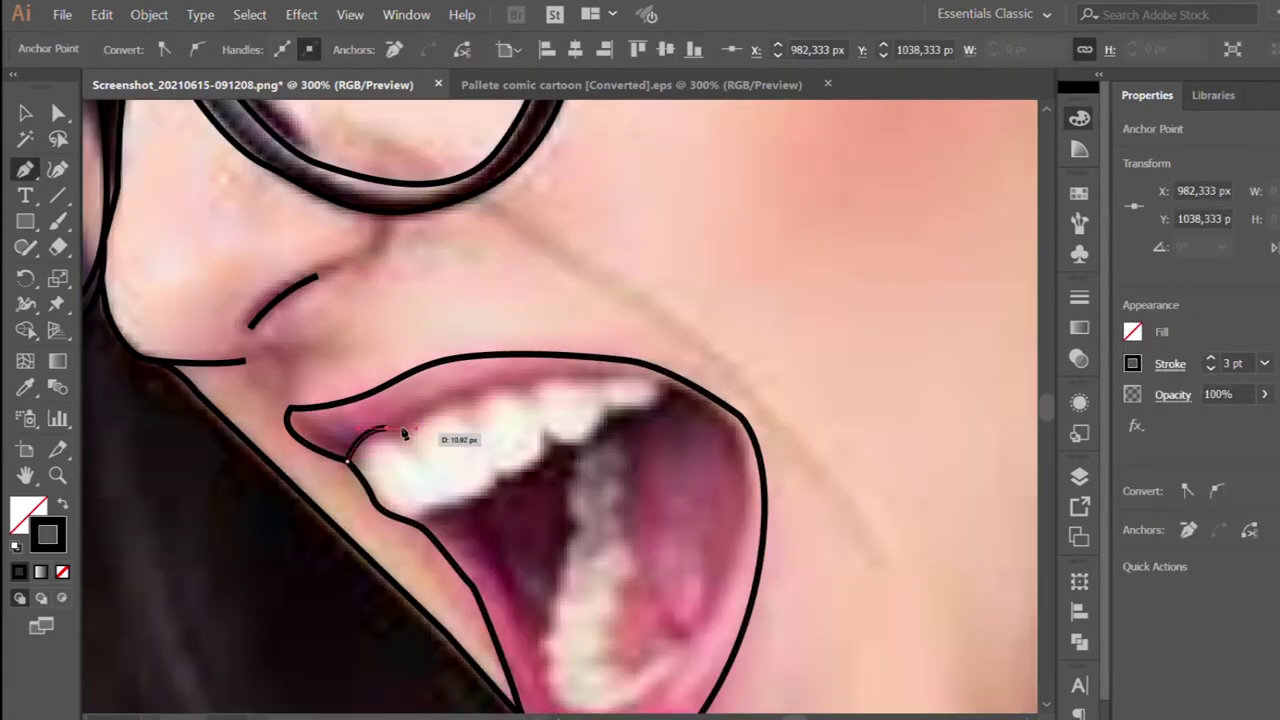
Trace the top edge of the upper teeth from the mouth corner across
left_click_drag(400, 430, 450, 400)
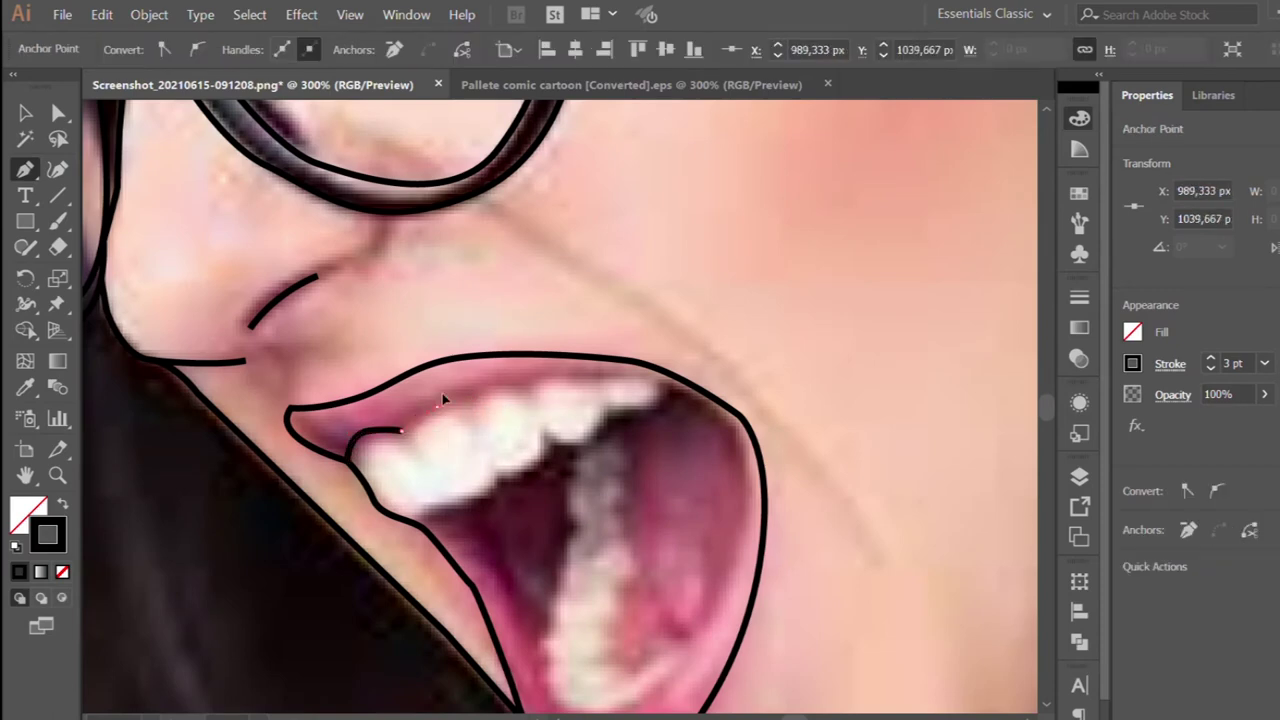
left_click_drag(672, 383, 672, 383)
scroll(600, 470, "down", 2)
left_click(628, 443, "ctrl")
Trace the bottom edge of the upper teeth around the tooth tips
scroll(350, 418, "up", 2)
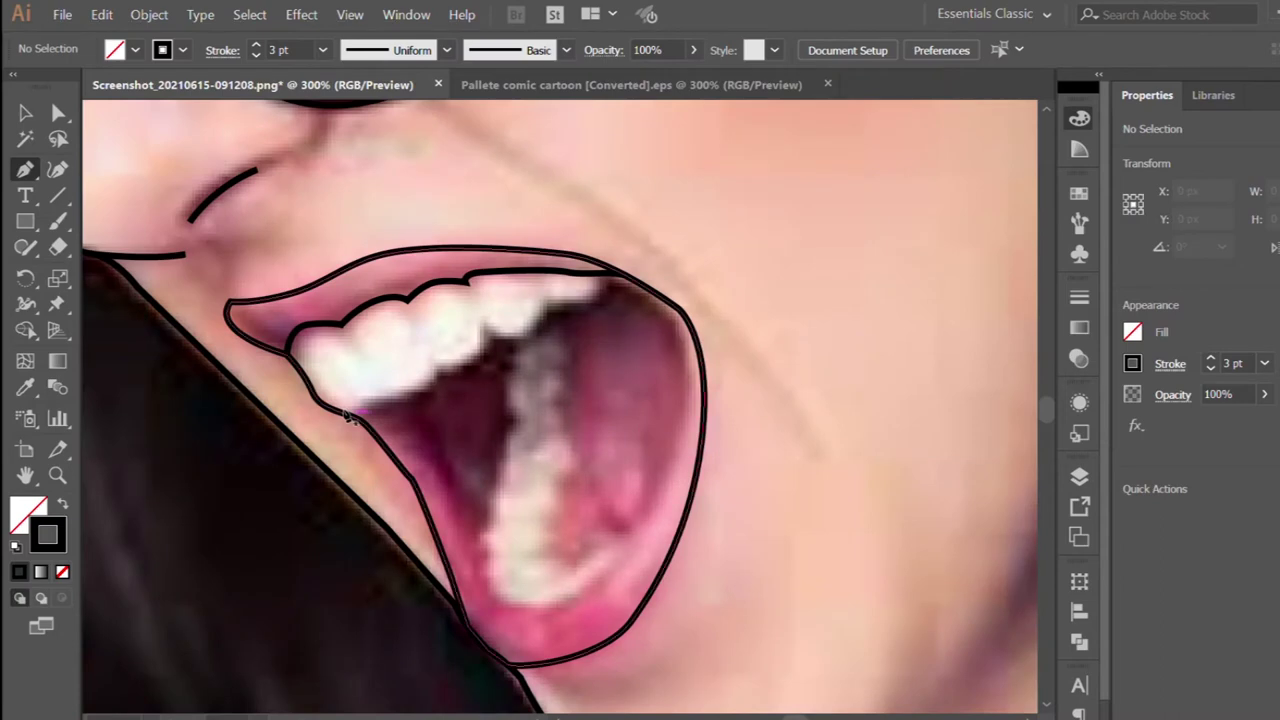
left_click_drag(357, 403, 358, 402)
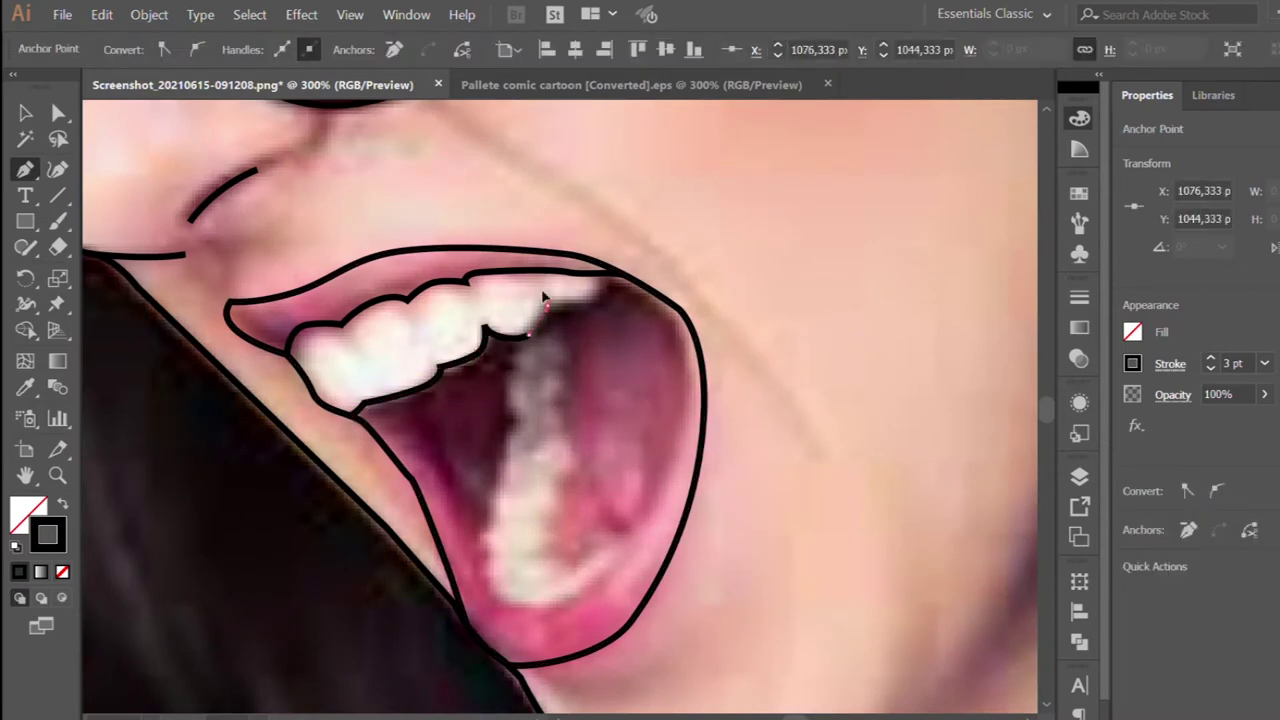
left_click_drag(546, 300, 595, 309)
scroll(518, 364, "down", 3)
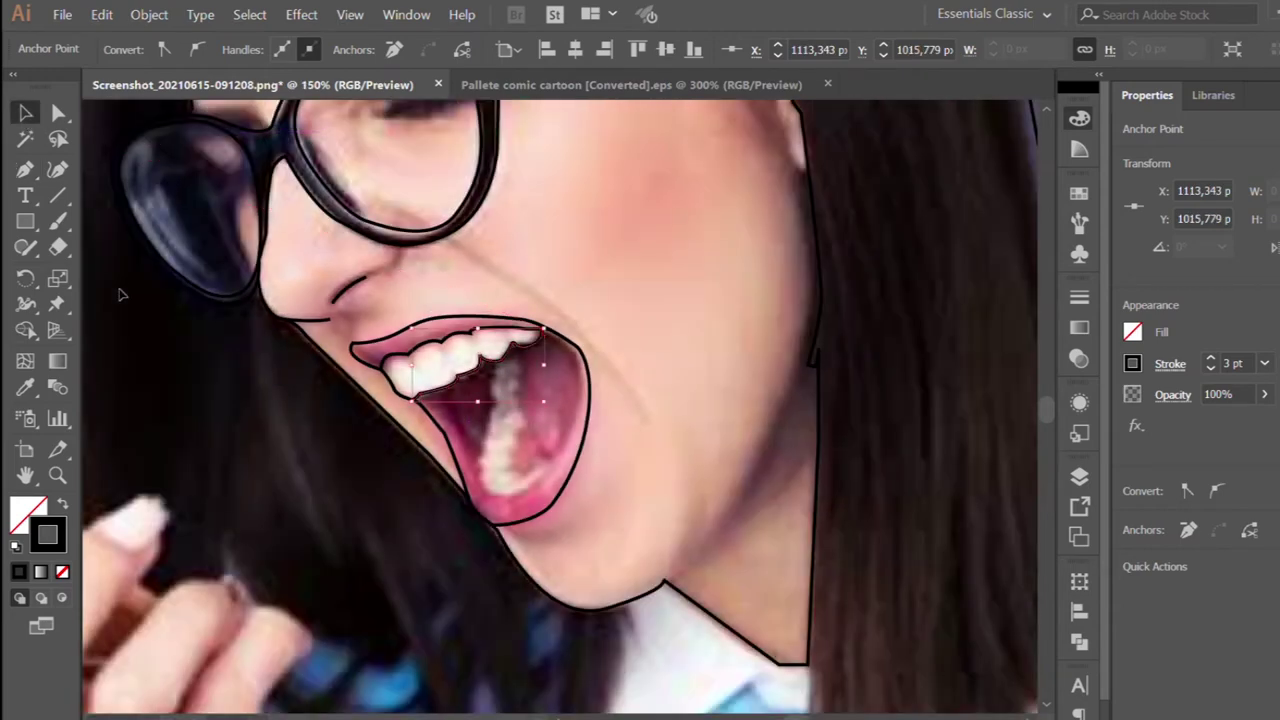
left_click(520, 364, "ctrl")
scroll(526, 363, "up", 2)
scroll(526, 363, "up", 1)
Outline the pale lower teeth, curving around their bottom and up the right side
left_click_drag(476, 318, 455, 428)
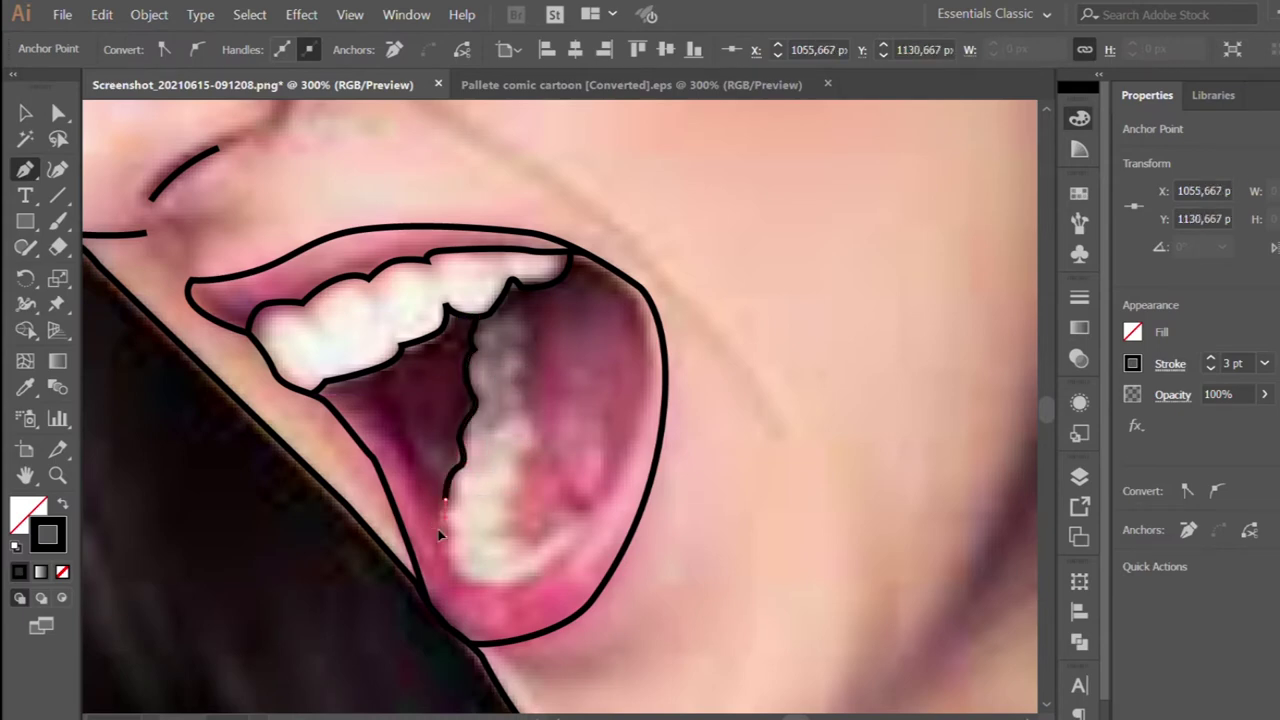
left_click_drag(568, 536, 554, 523)
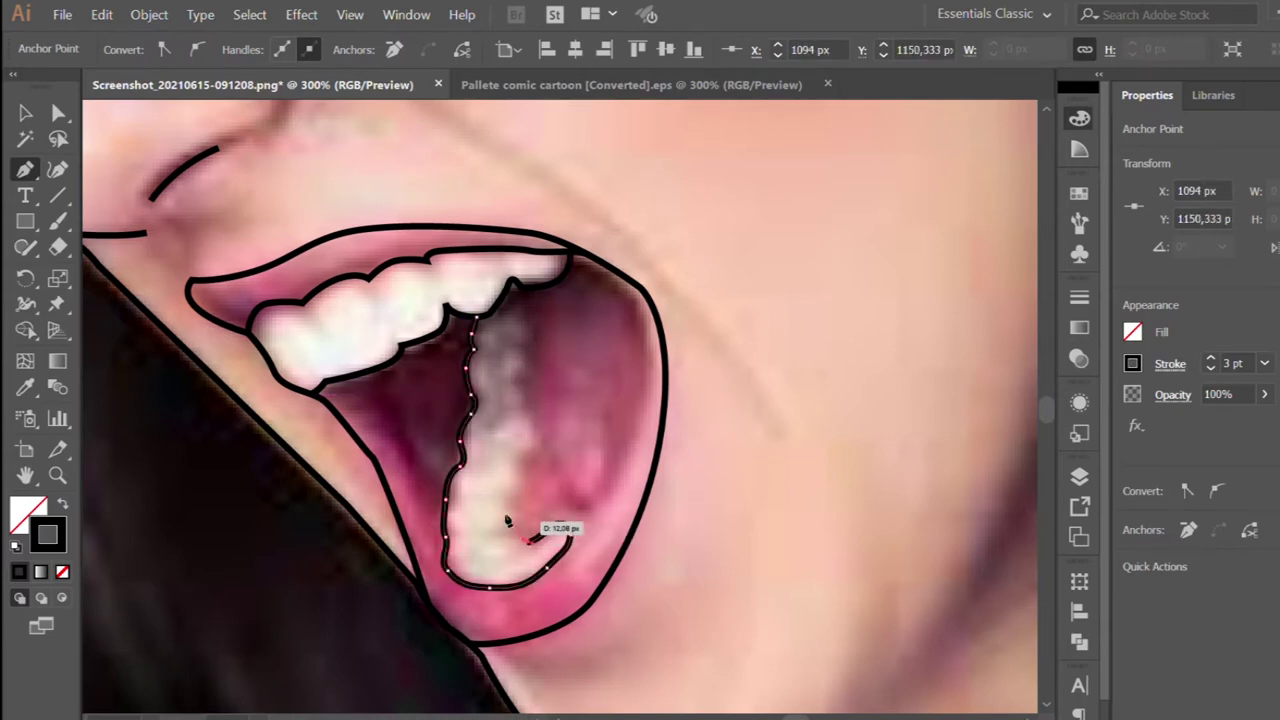
left_click_drag(528, 395, 560, 362)
left_click_drag(515, 310, 535, 287)
key("ctrl+minus")
key("ctrl+minus")
left_click(25, 170)
Draw a short line along the mouth's inner left edge
scroll(460, 500, "up", 1)
scroll(460, 500, "up", 1)
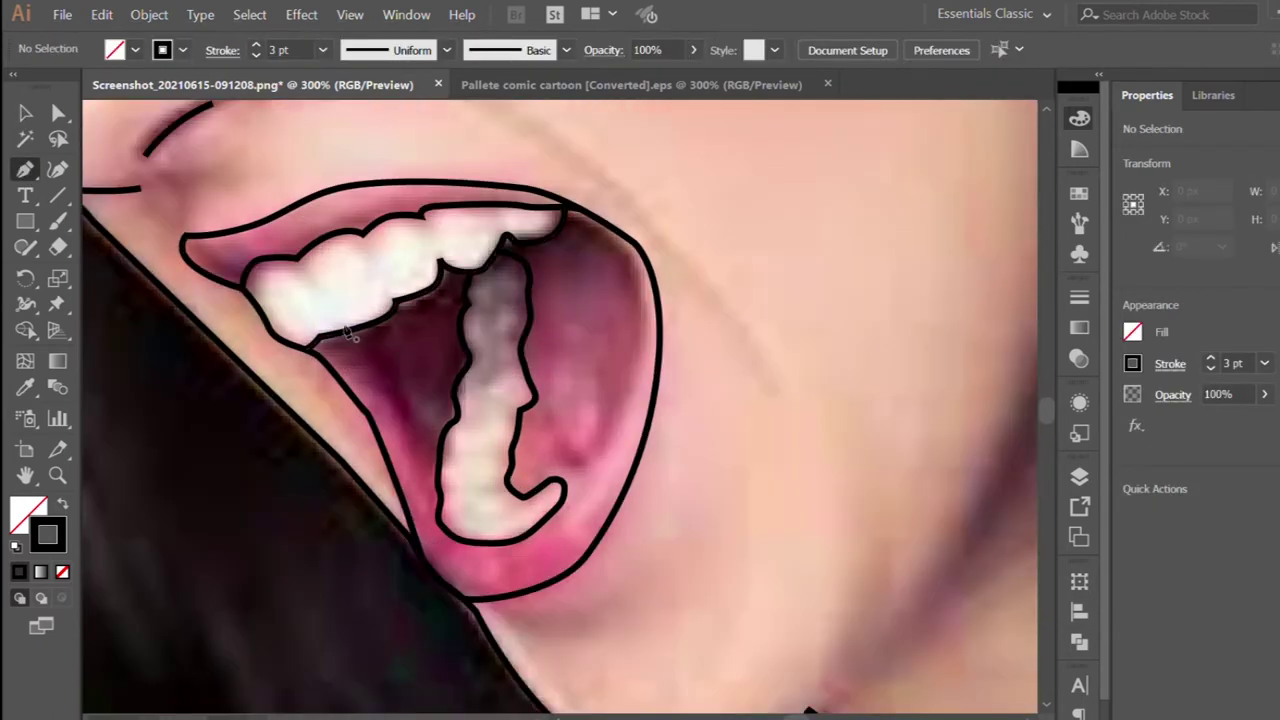
left_click_drag(349, 331, 384, 402)
key("ctrl+minus")
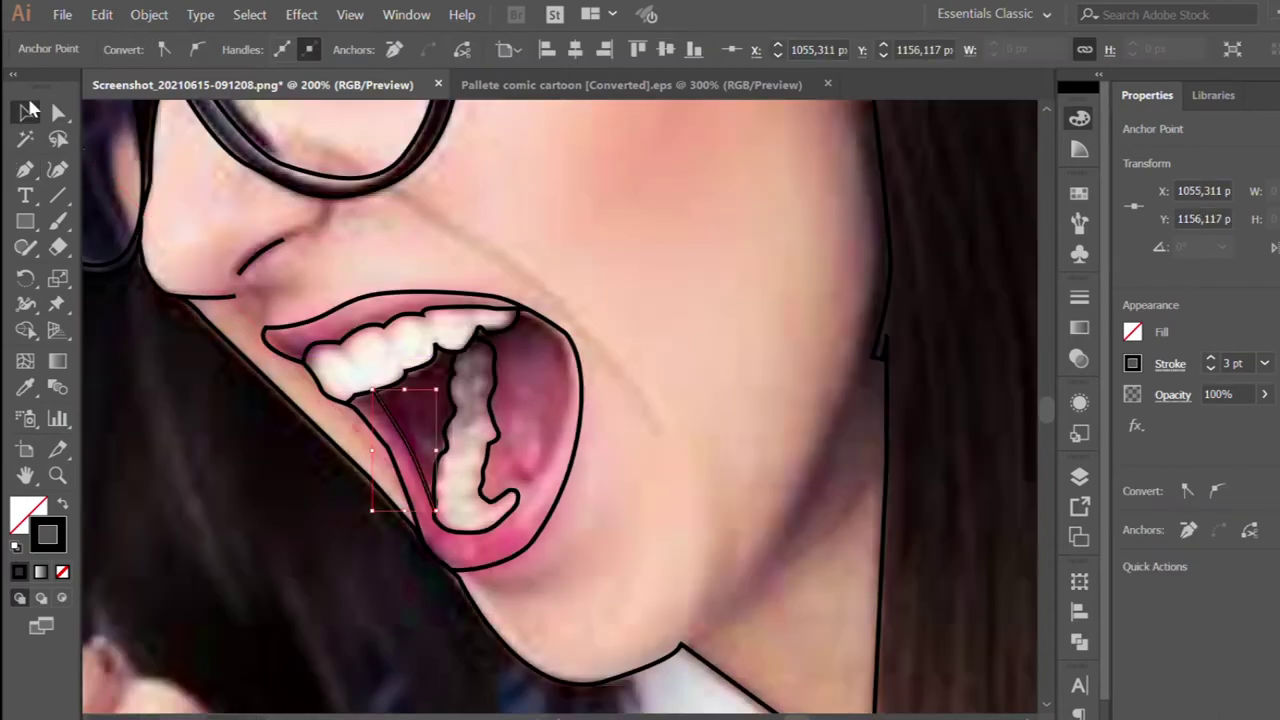
Add a straight-segment line down the inner right mouth edge
key("ctrl+minus")
key("ctrl+minus")
left_click(27, 170)
scroll(460, 398, "up", 2)
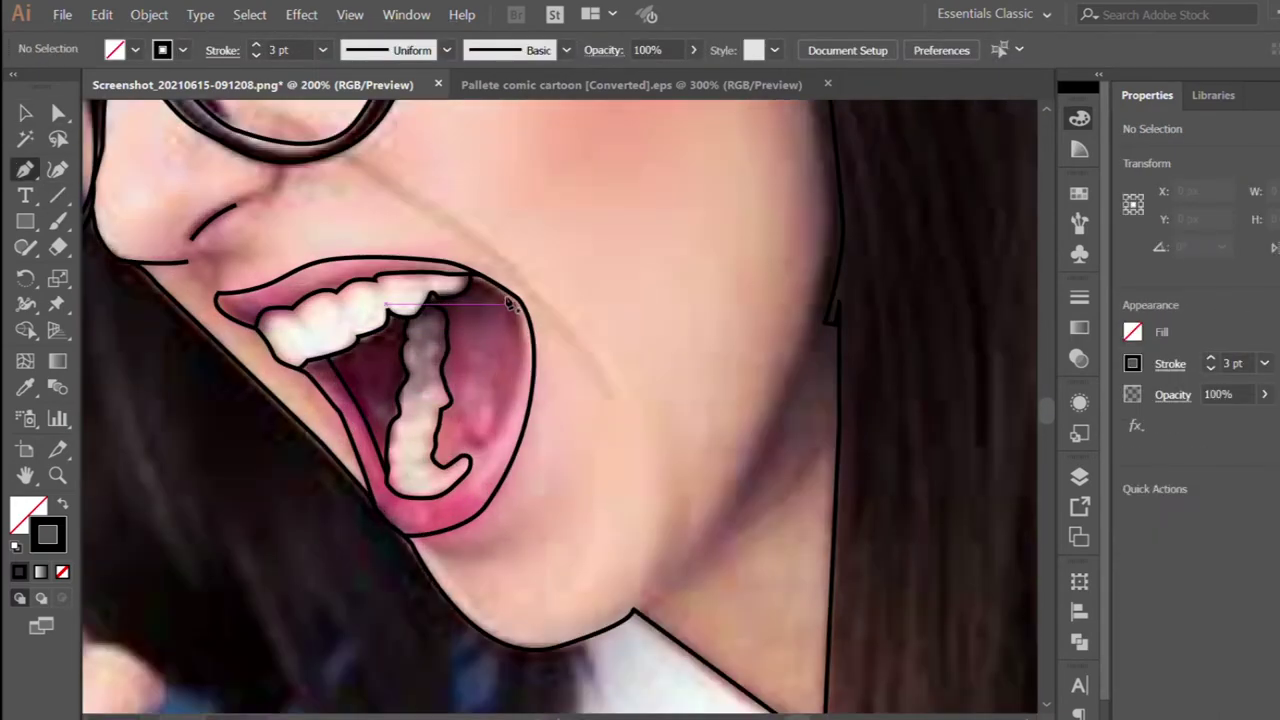
left_click(512, 303)
left_click(530, 378)
left_click(476, 472)
key("ctrl+minus")
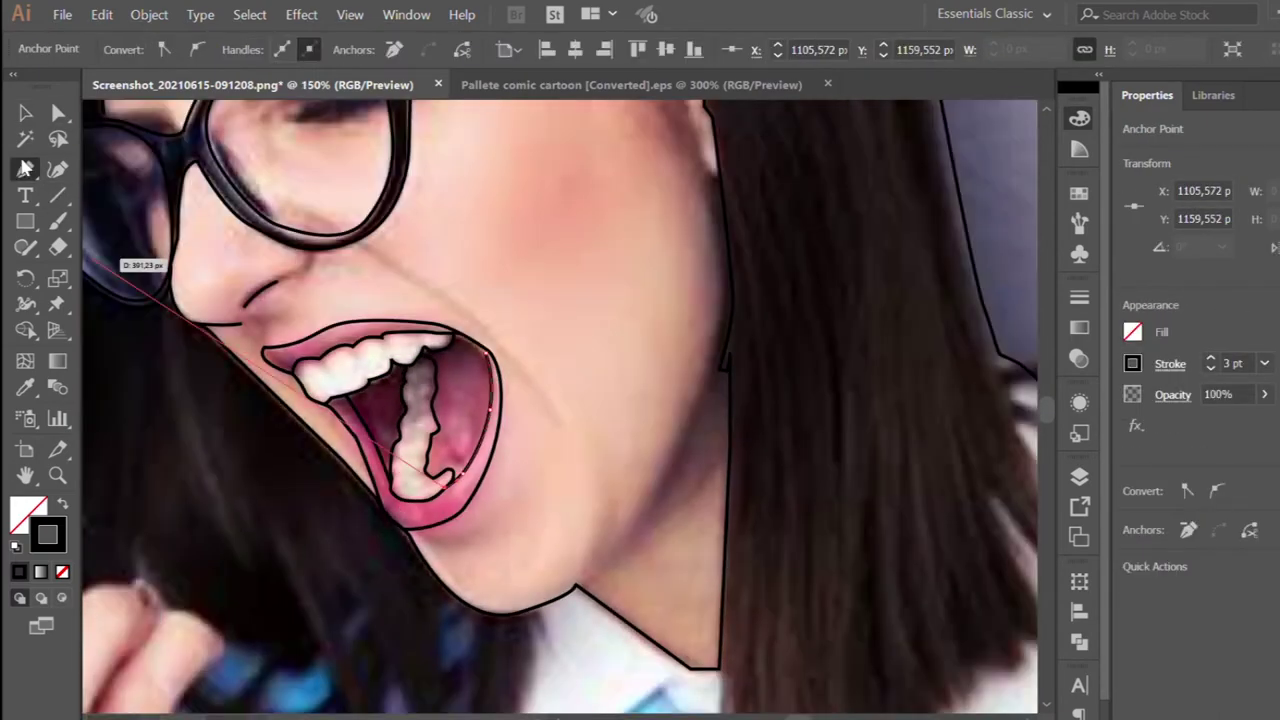
Draw a closed four-corner eyebrow shape above the glasses
left_click(25, 170)
key("ctrl+minus")
scroll(343, 286, "up", 2)
left_click(345, 253)
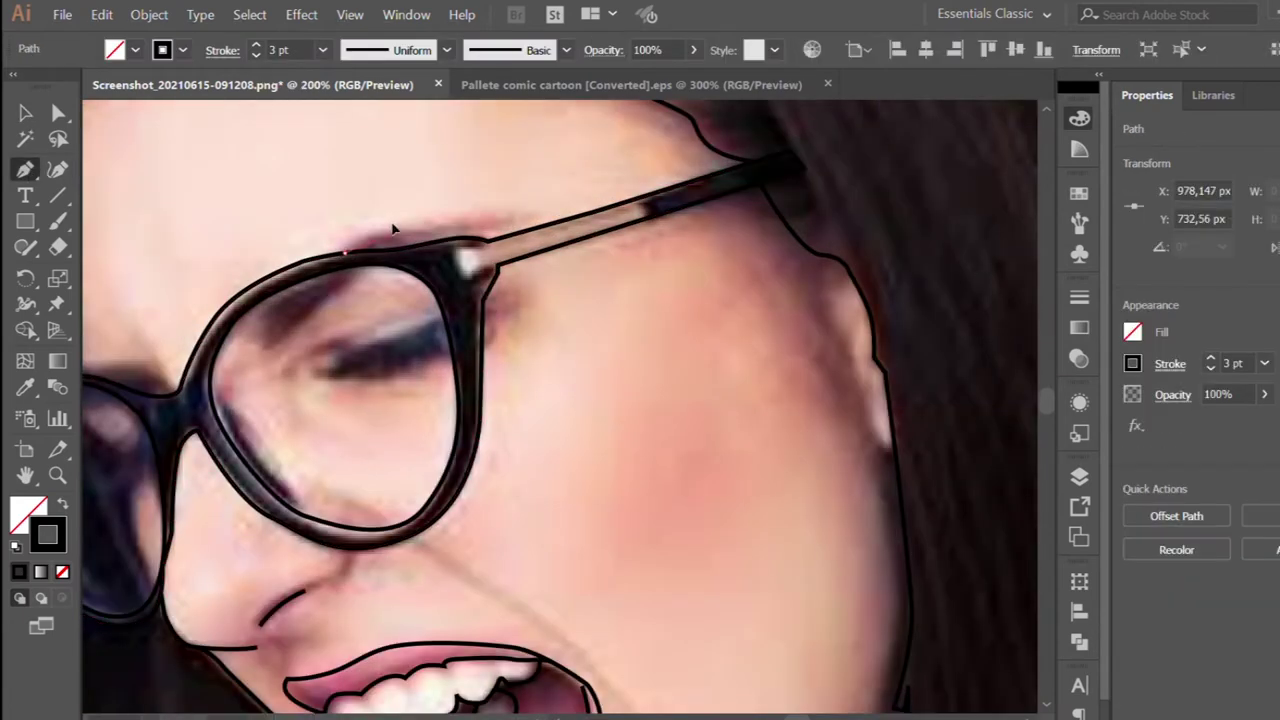
left_click(397, 230)
left_click(526, 222)
left_click(489, 241)
left_click(345, 253)
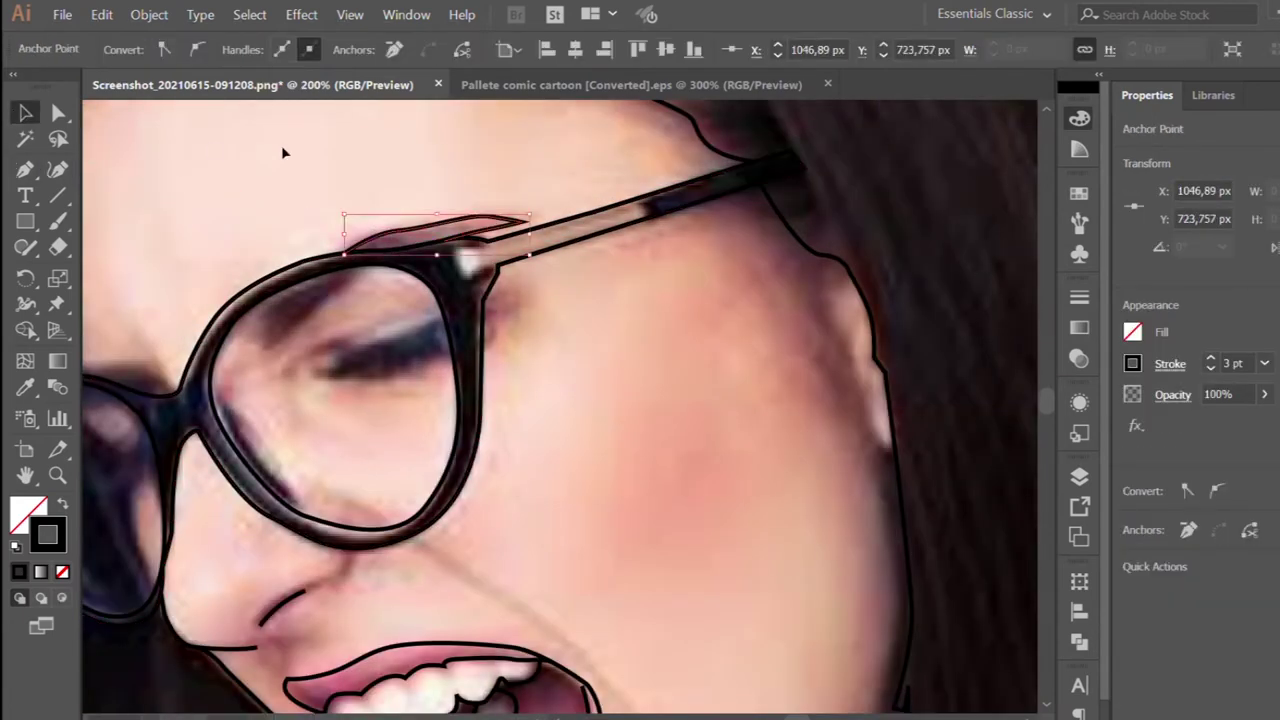
key("ctrl+shift+a")
Draw a curved line beside the left glasses rim and adjust its anchor
scroll(220, 300, "left", 2)
left_click(157, 358)
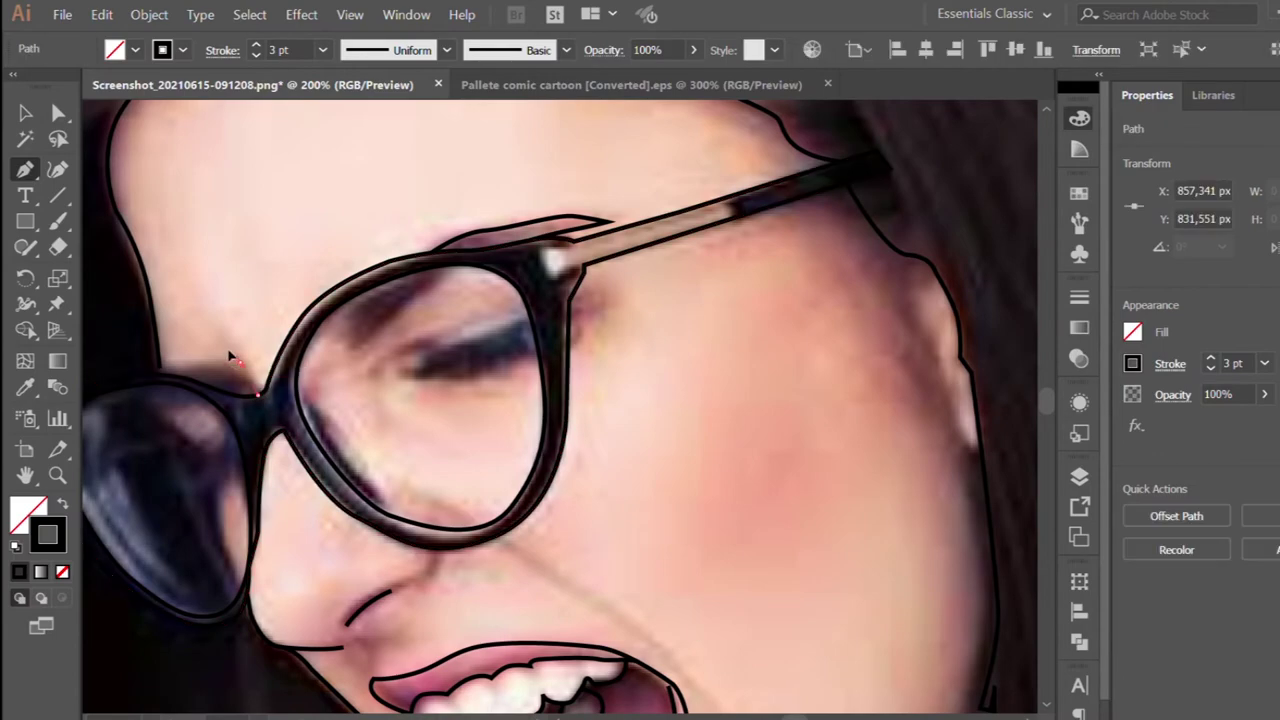
left_click_drag(258, 395, 291, 436)
left_click(57, 113)
scroll(155, 355, "up", 1)
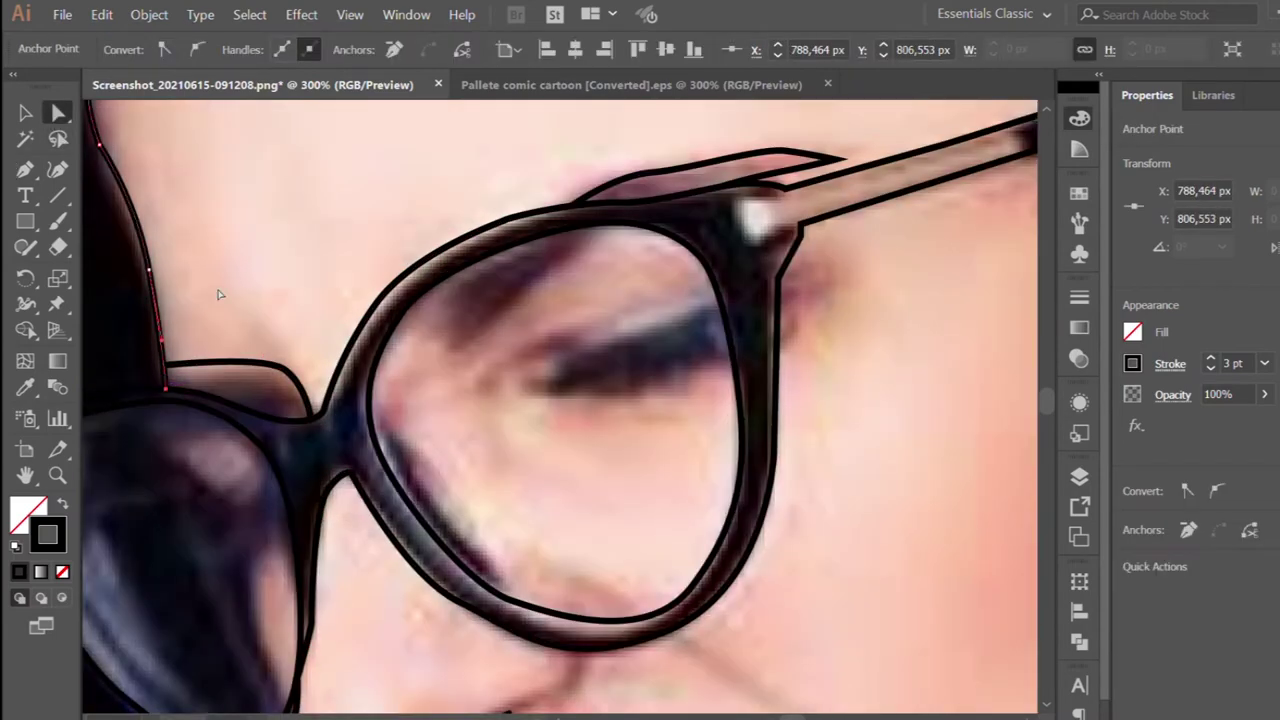
scroll(220, 294, "down", 4)
key("p")
scroll(418, 402, "up", 2)
left_click(395, 306)
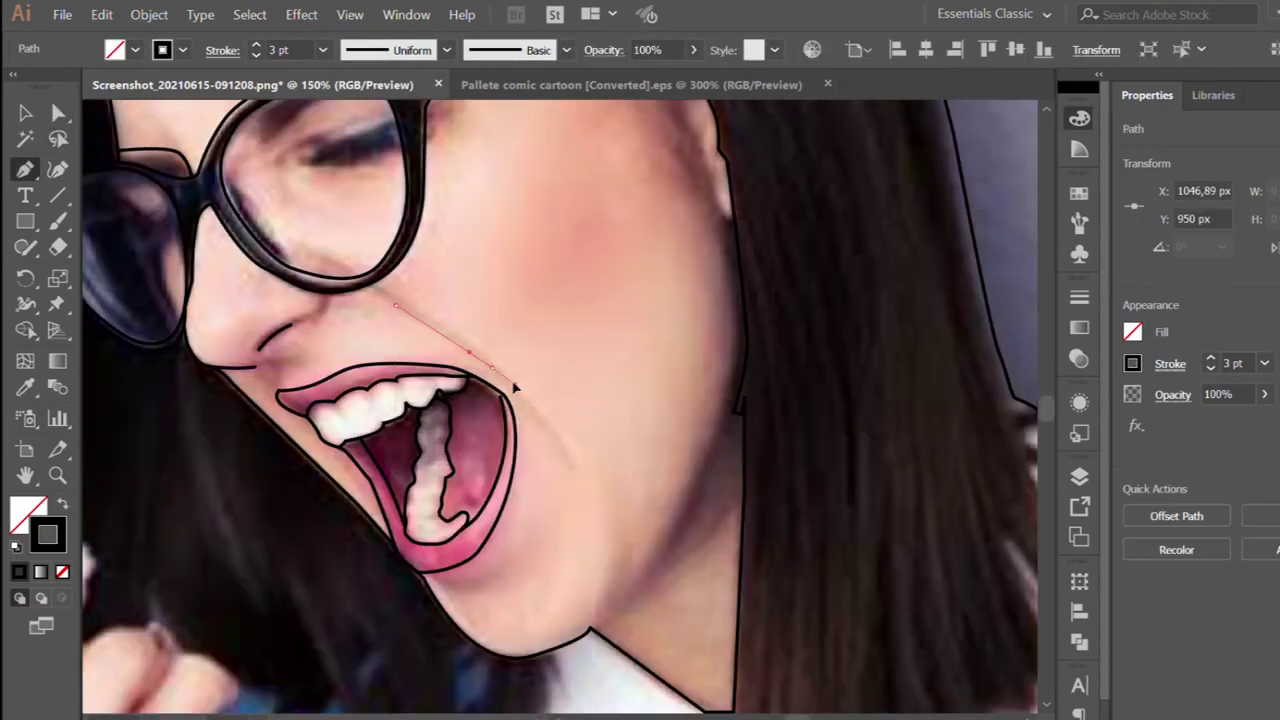
Finish the cheek crease line beside the mouth
left_click(515, 388)
scroll(515, 388, "down", 2)
left_click(314, 177, "ctrl")
scroll(660, 363, "up", 2)
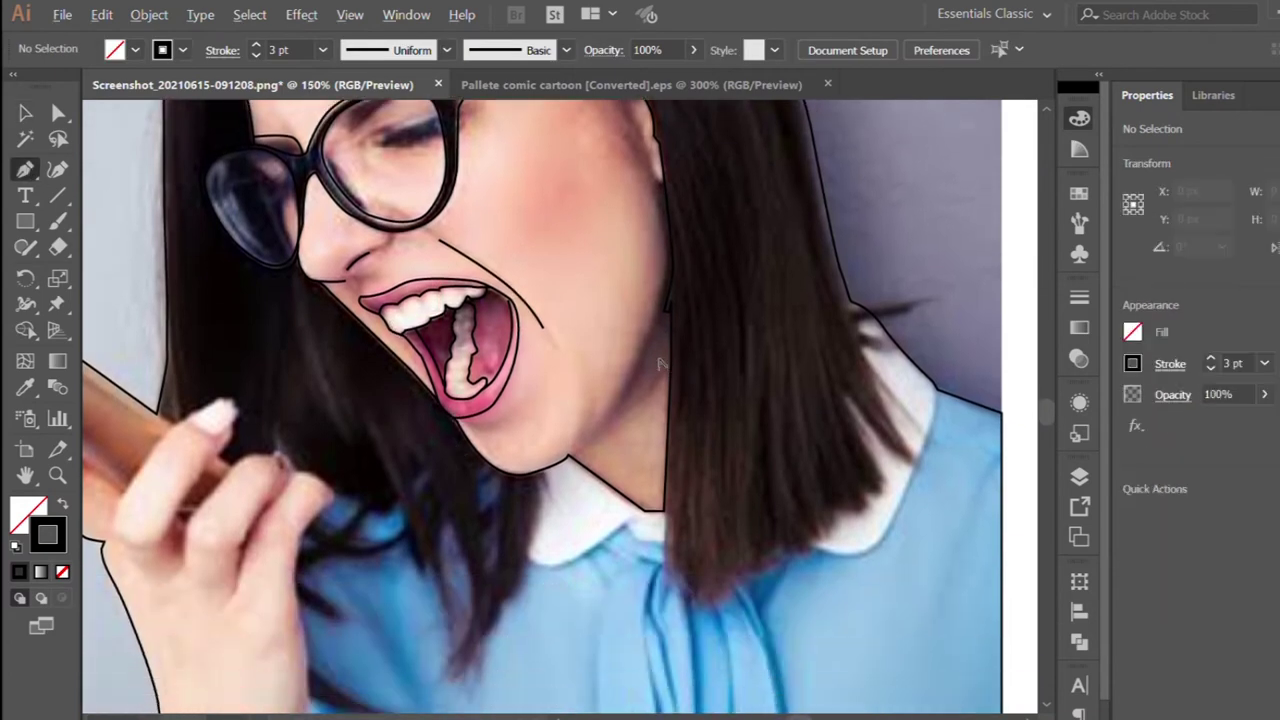
scroll(660, 363, "up", 1)
Draw a jawline curving from the face edge around the chin, tweaking the chin anchor
left_click(655, 285)
left_click(518, 500)
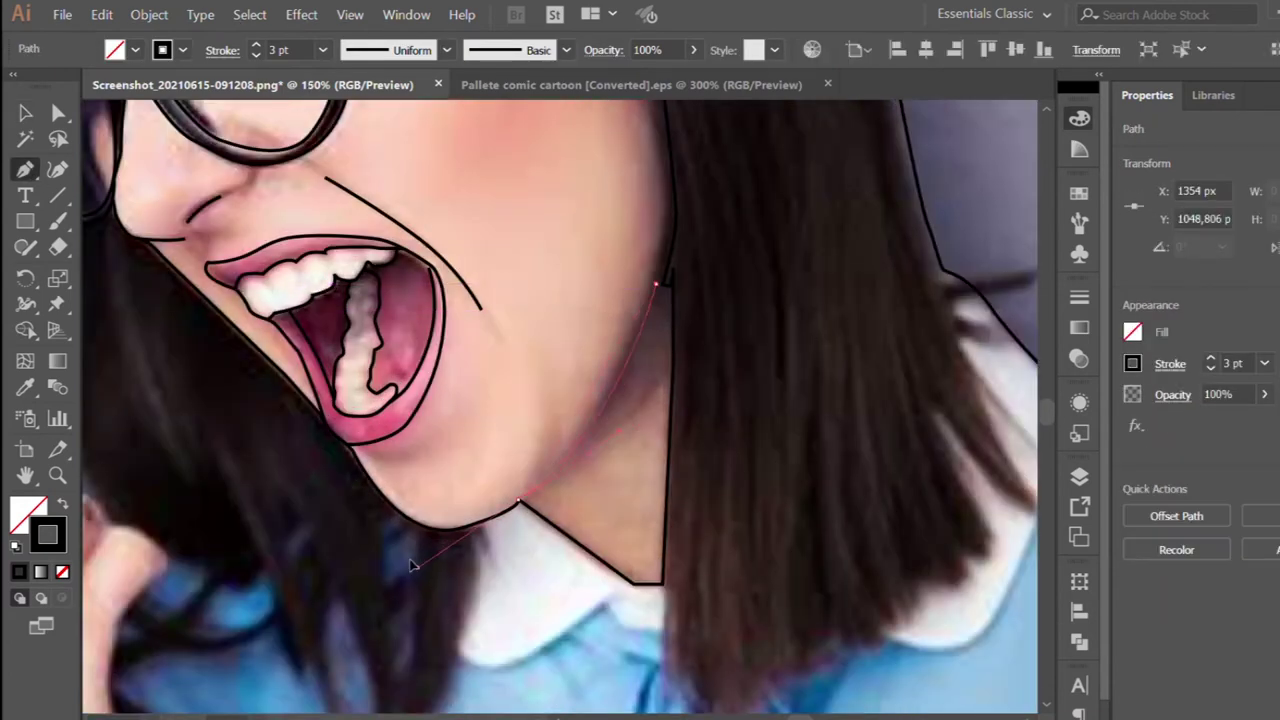
left_click_drag(410, 565, 400, 548)
key("a")
scroll(520, 500, "up", 2)
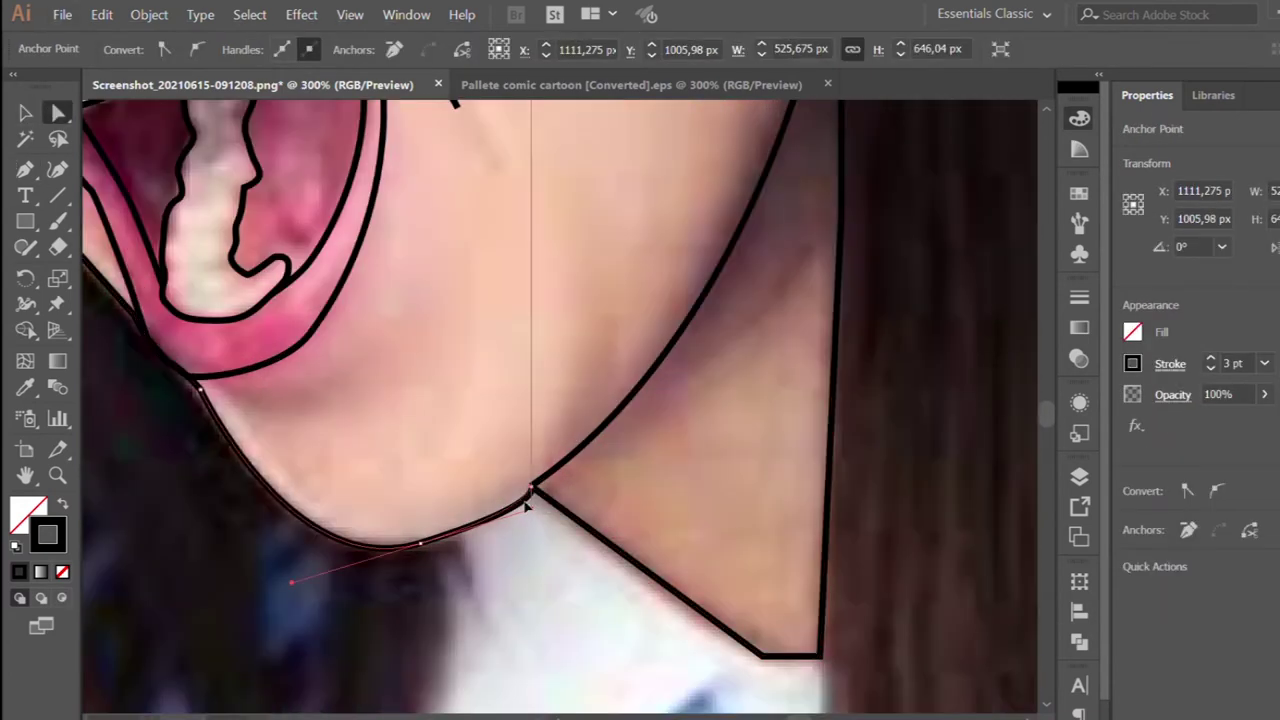
scroll(527, 505, "down", 3)
scroll(340, 375, "down", 2)
key("p")
scroll(340, 375, "up", 1)
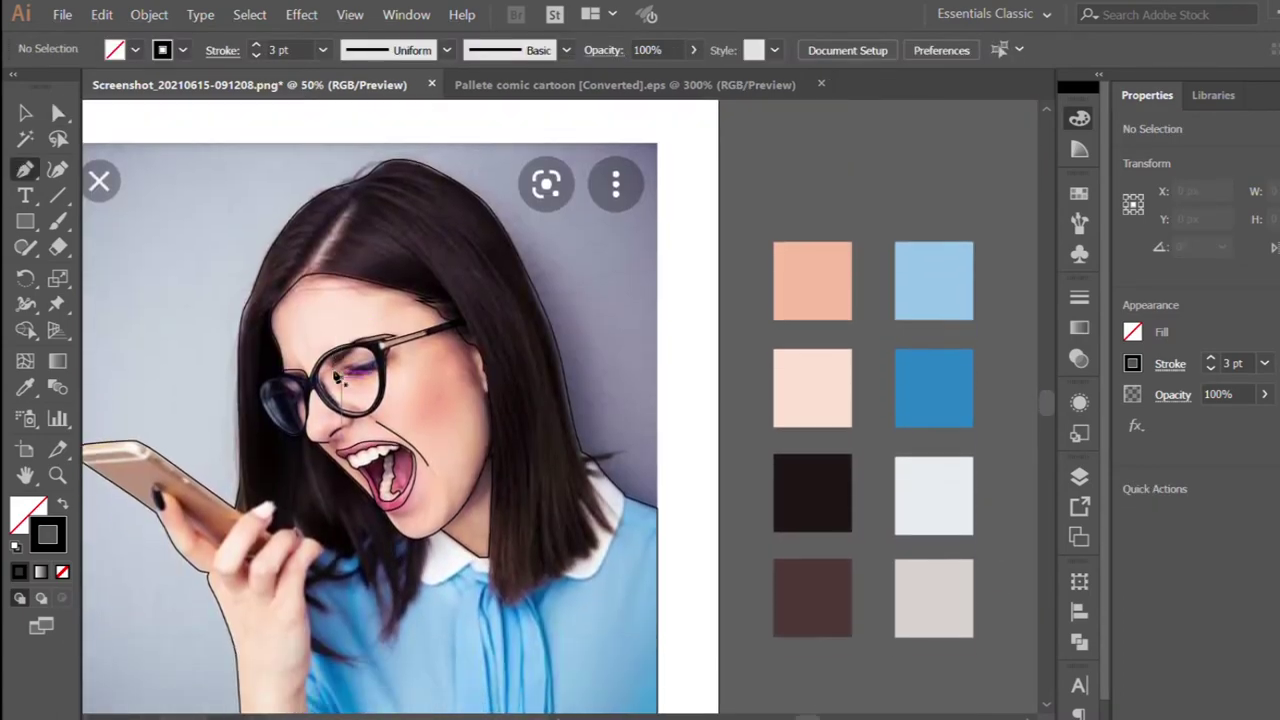
left_click_drag(340, 340, 409, 202)
scroll(203, 387, "up", 2)
Outline the fingernail and the finger edge beside the phone at 300% zoom
scroll(203, 387, "up", 3)
left_click(247, 433)
left_click_drag(216, 318, 213, 271)
left_click(212, 279)
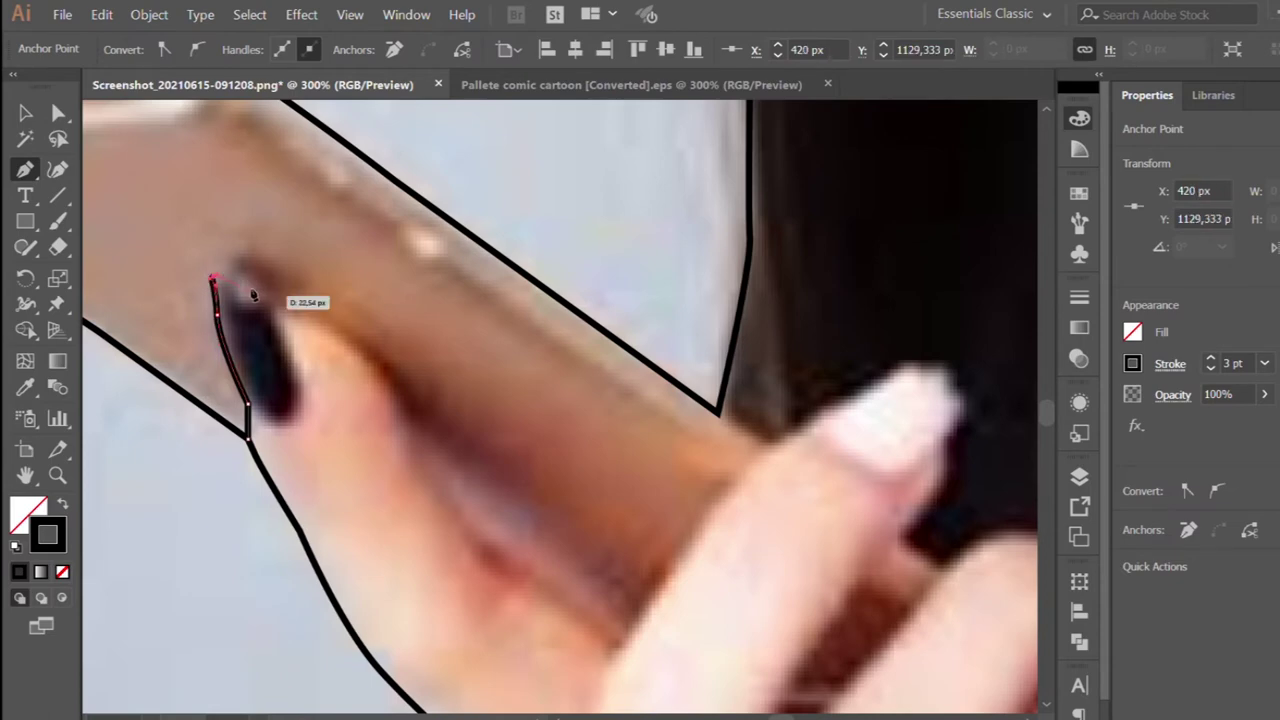
left_click(396, 393)
left_click(478, 533)
left_click(591, 622)
left_click(619, 642)
left_click(706, 510)
left_click(790, 434)
left_click(829, 408)
Continue the hand outline over the fingertip and finger base onto the next finger
left_click(844, 400)
left_click(904, 364)
scroll(318, 443, "right", 5)
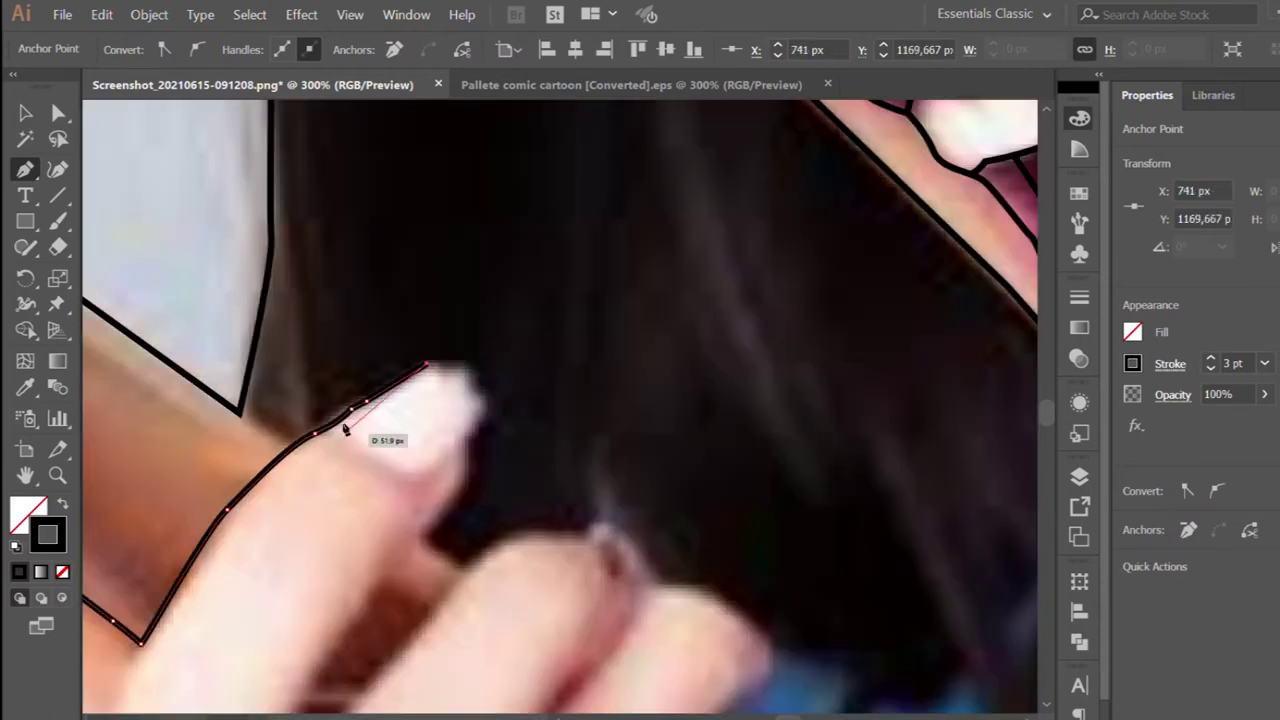
mouse_move(487, 421)
left_mouse_down()
mouse_move(468, 440)
mouse_move(464, 478)
left_mouse_up()
scroll(406, 529, "down", 5)
left_click_drag(323, 352, 297, 405)
left_click_drag(321, 450, 350, 393)
left_click(505, 240)
left_click(588, 233)
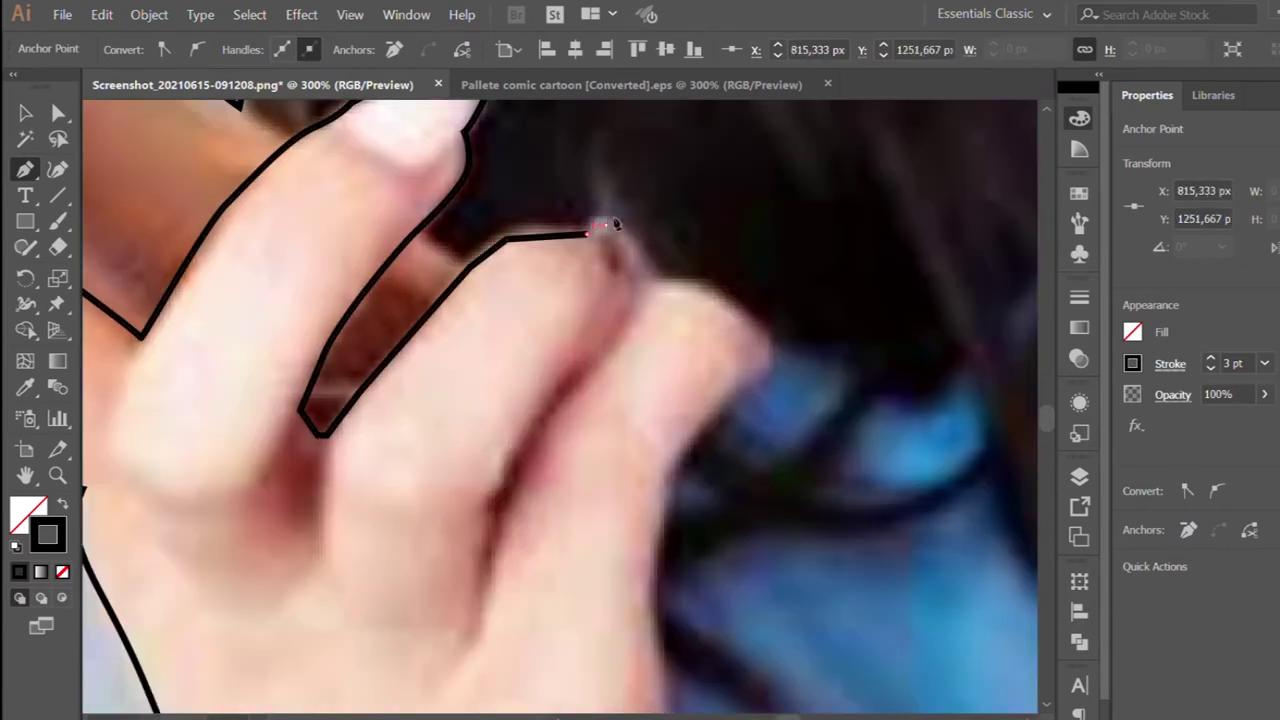
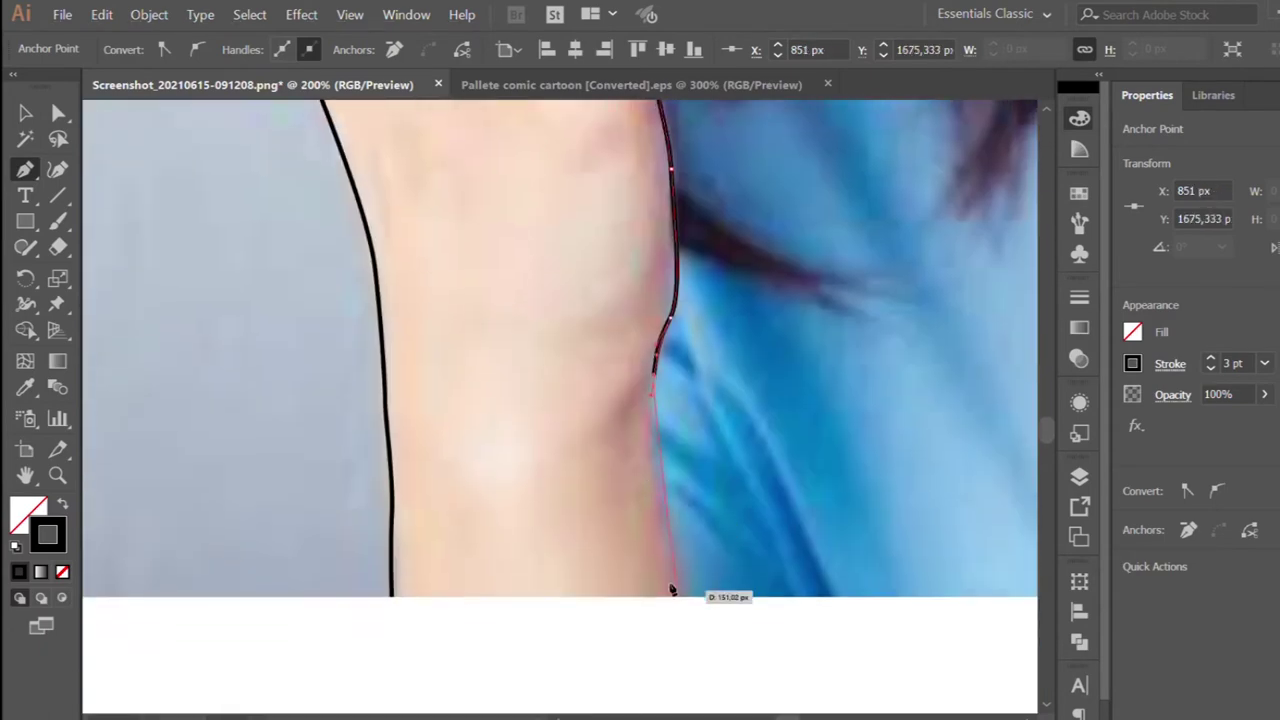
Finish the curved finger line and trace a second outline down the finger
left_click_drag(698, 678, 86, 386)
key("Escape")
key("ctrl+minus")
key("ctrl+minus")
key("ctrl+minus")
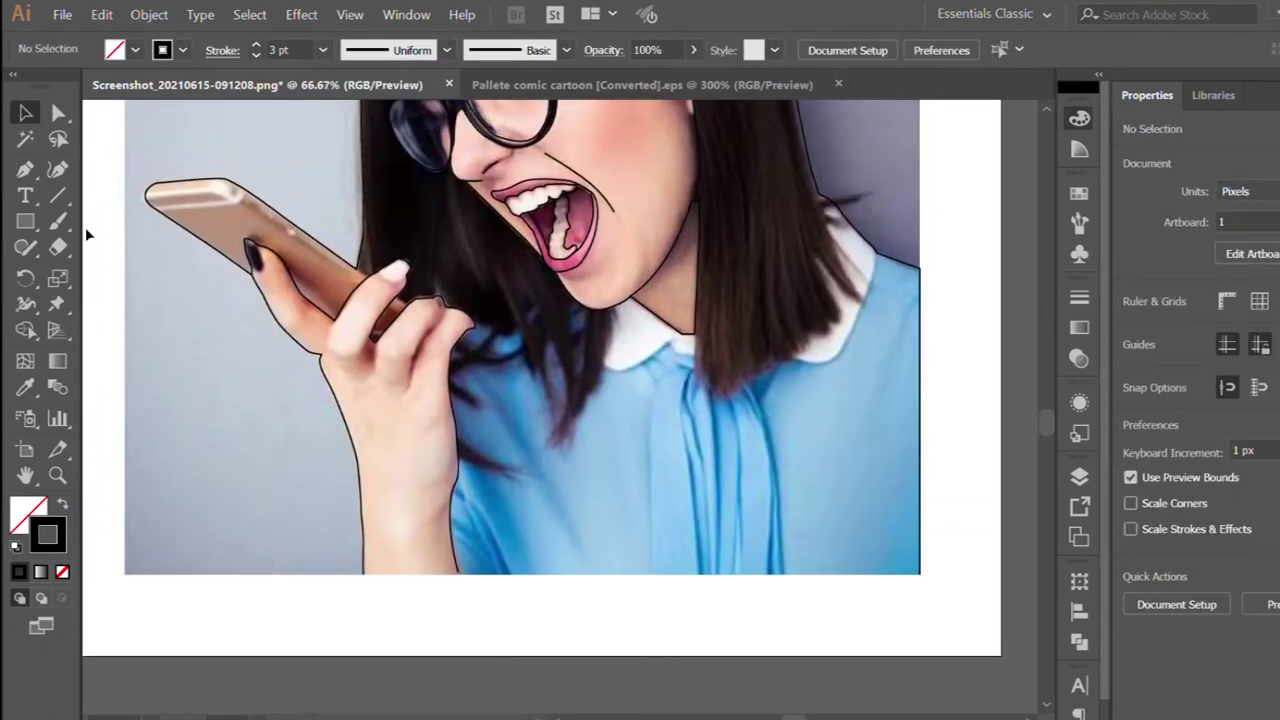
key("ctrl+plus")
key("ctrl+plus")
key("ctrl+plus")
key("ctrl+plus")
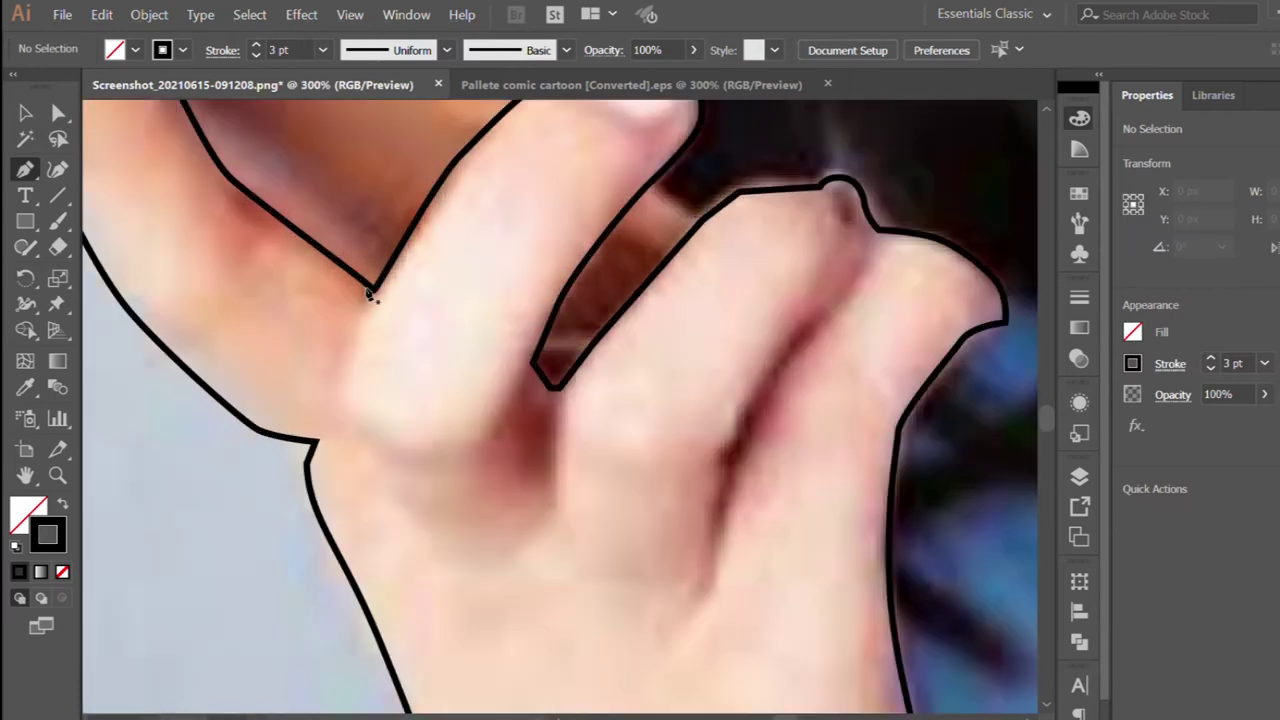
left_click(341, 382)
left_click(355, 448)
left_click(557, 386)
left_click(554, 507)
Draw curved outlines along the hand and the next finger
left_click(24, 171)
left_click(533, 363)
left_click_drag(507, 422, 512, 478)
left_click_drag(818, 390, 595, 390)
left_click(653, 230)
left_click(625, 282)
scroll(456, 616, "down", 2)
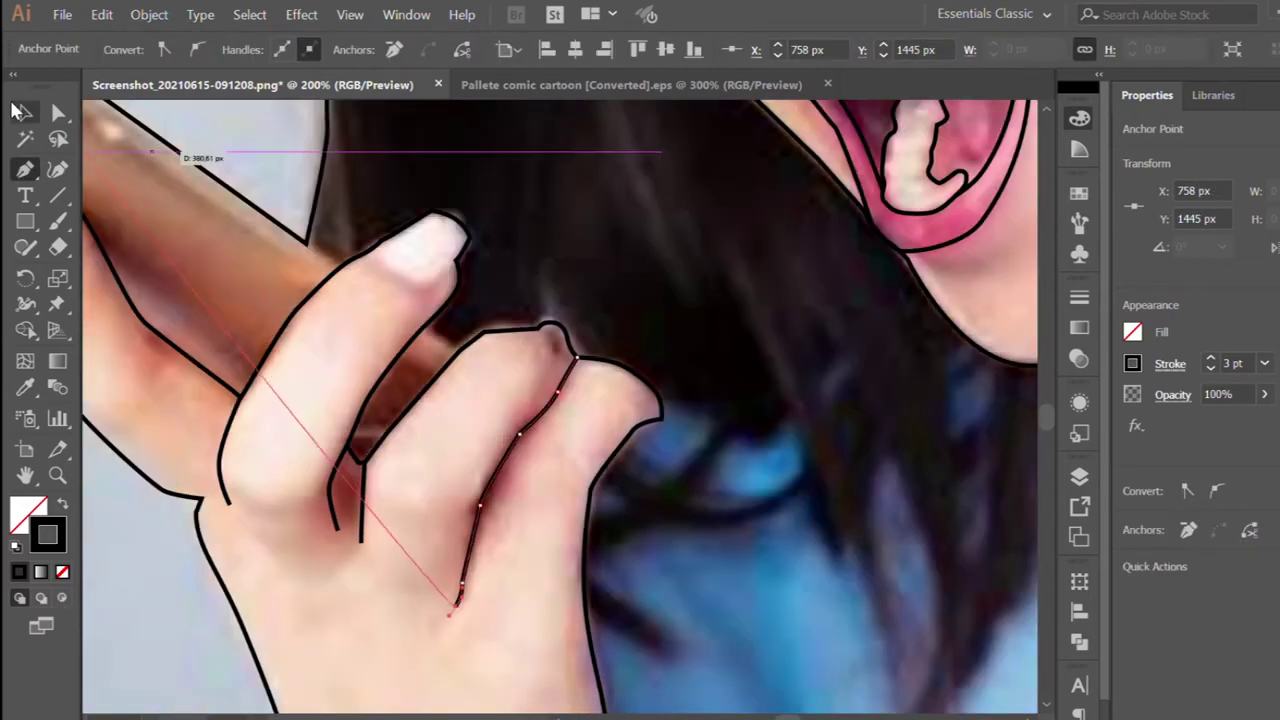
scroll(408, 323, "up", 2)
scroll(408, 323, "up", 2)
Outline the pale fingernail around its tip and close the small knuckle loop
left_click(358, 292)
left_click_drag(397, 335, 450, 348)
left_click_drag(487, 310, 140, 256)
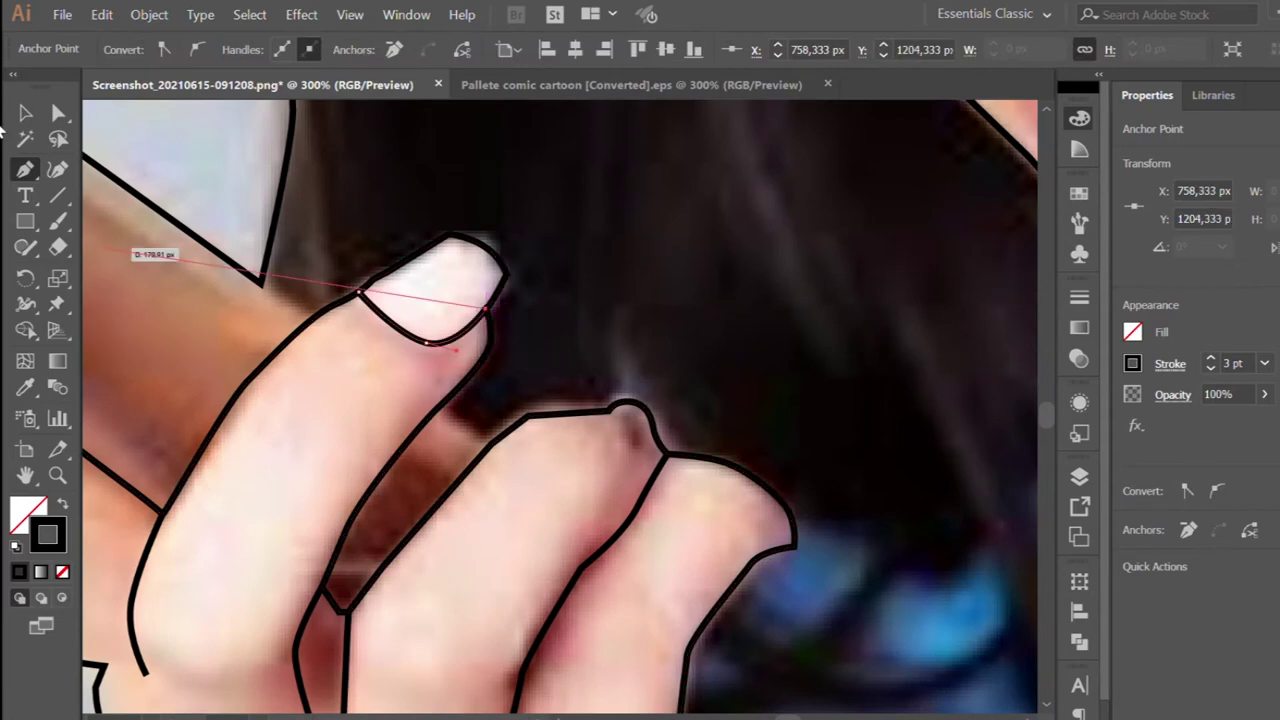
left_click(630, 424)
scroll(638, 414, "down", 2)
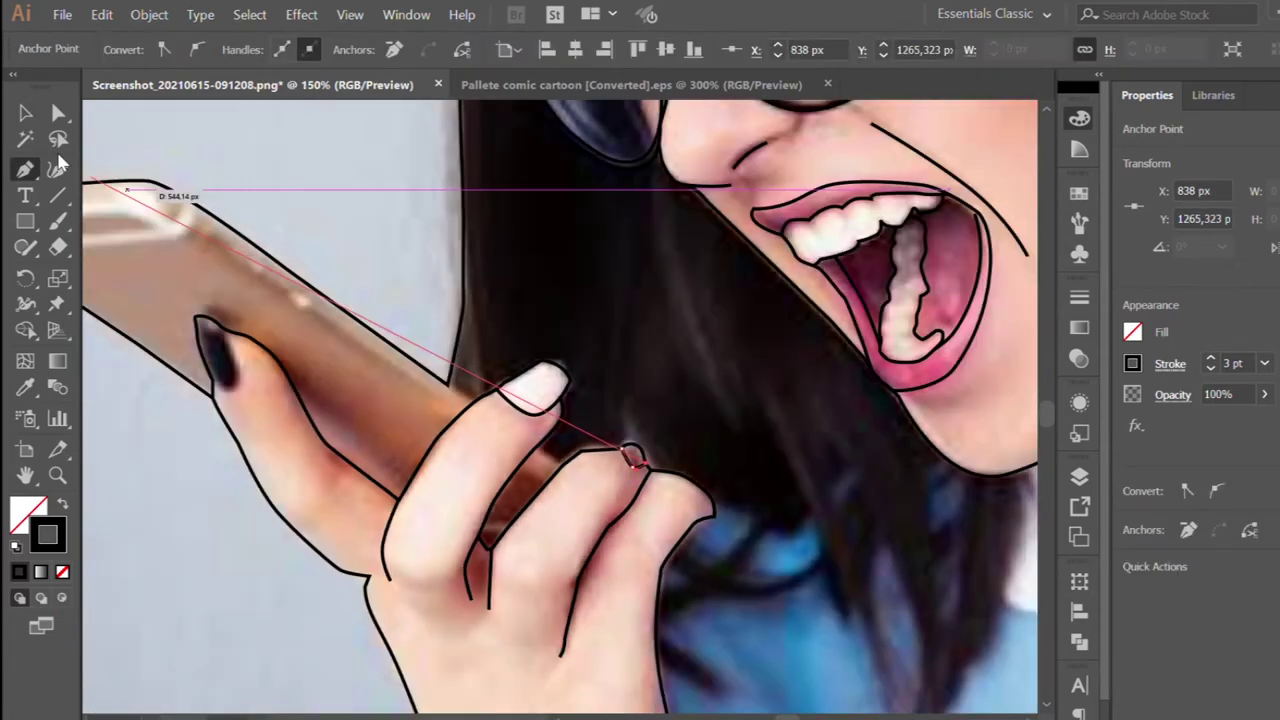
key("v")
scroll(428, 267, "down", 2)
scroll(300, 300, "up", 4)
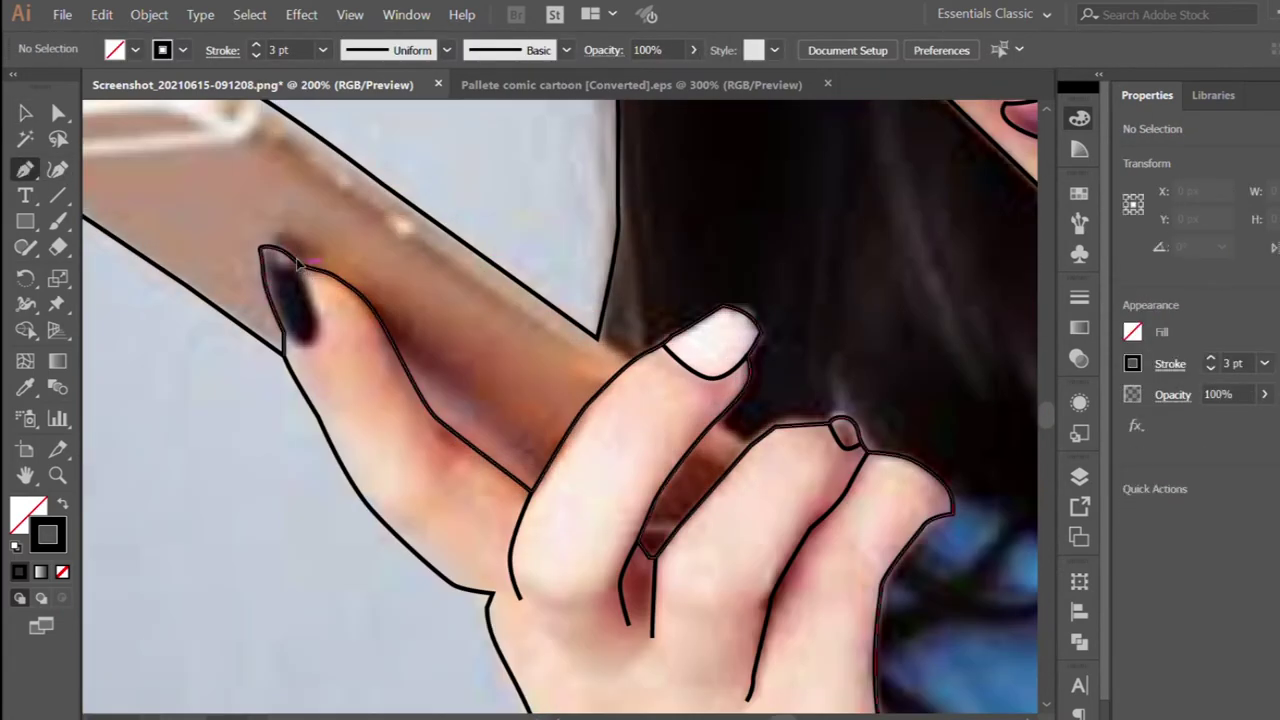
Trace the dark fingernail outline and deselect it
key("p")
left_click(297, 239)
left_click(309, 352)
scroll(309, 357, "down", 2)
key("ctrl+shift+a")
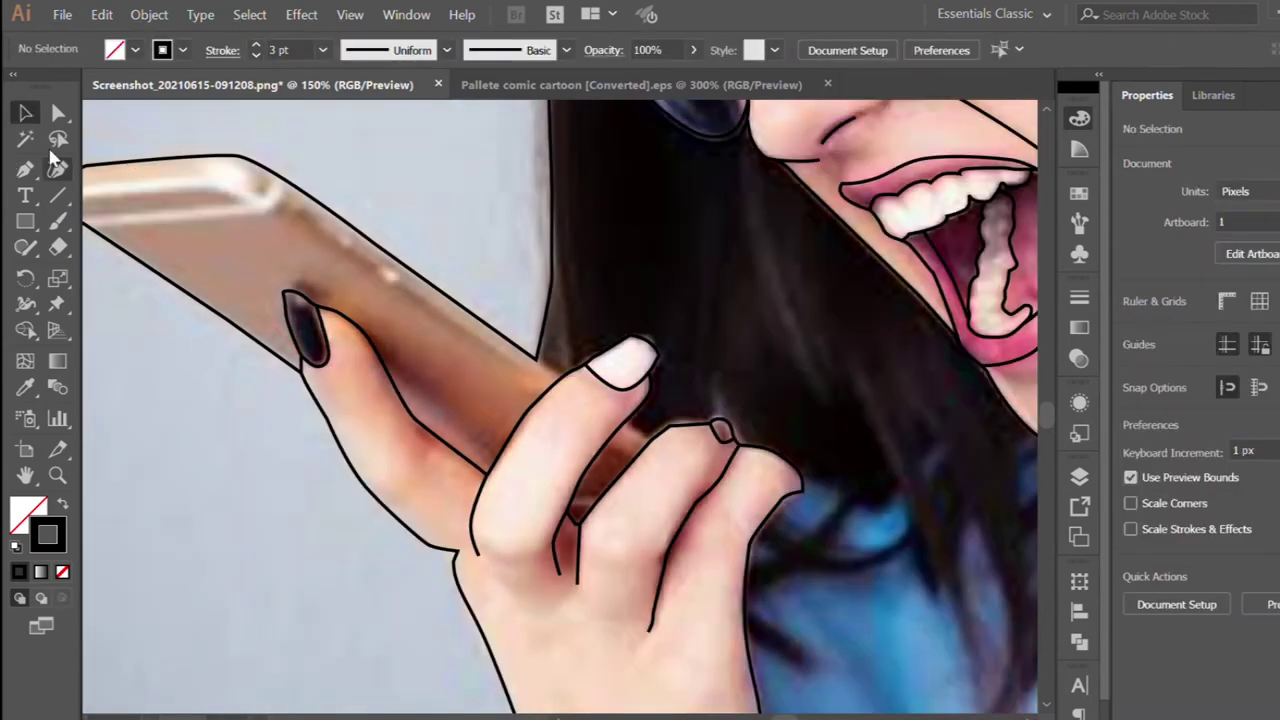
scroll(251, 237, "up", 1)
Outline the highlight shape on the phone's top
left_click(433, 172)
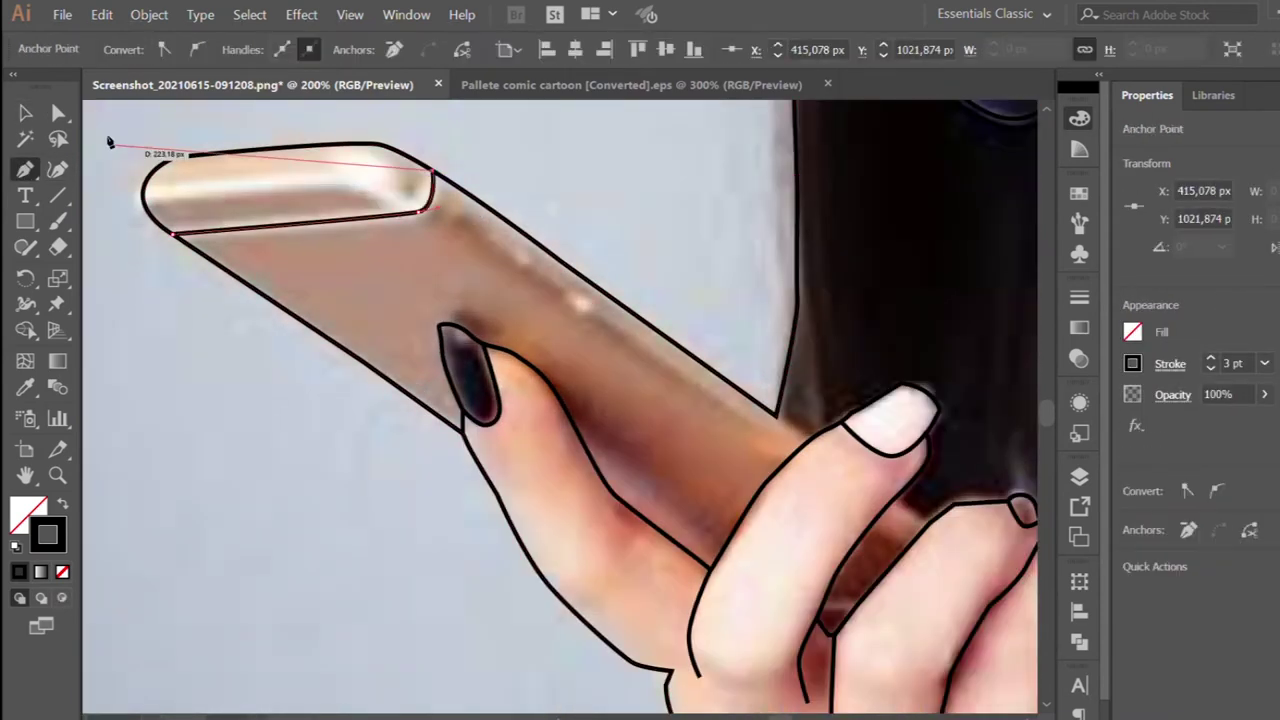
left_click(172, 200)
key("v")
key("ctrl+shift+a")
Trace the line along the phone's top edge, then deselect it
key("p")
left_click(145, 195)
left_click(373, 182)
left_click(420, 211)
left_click(783, 465)
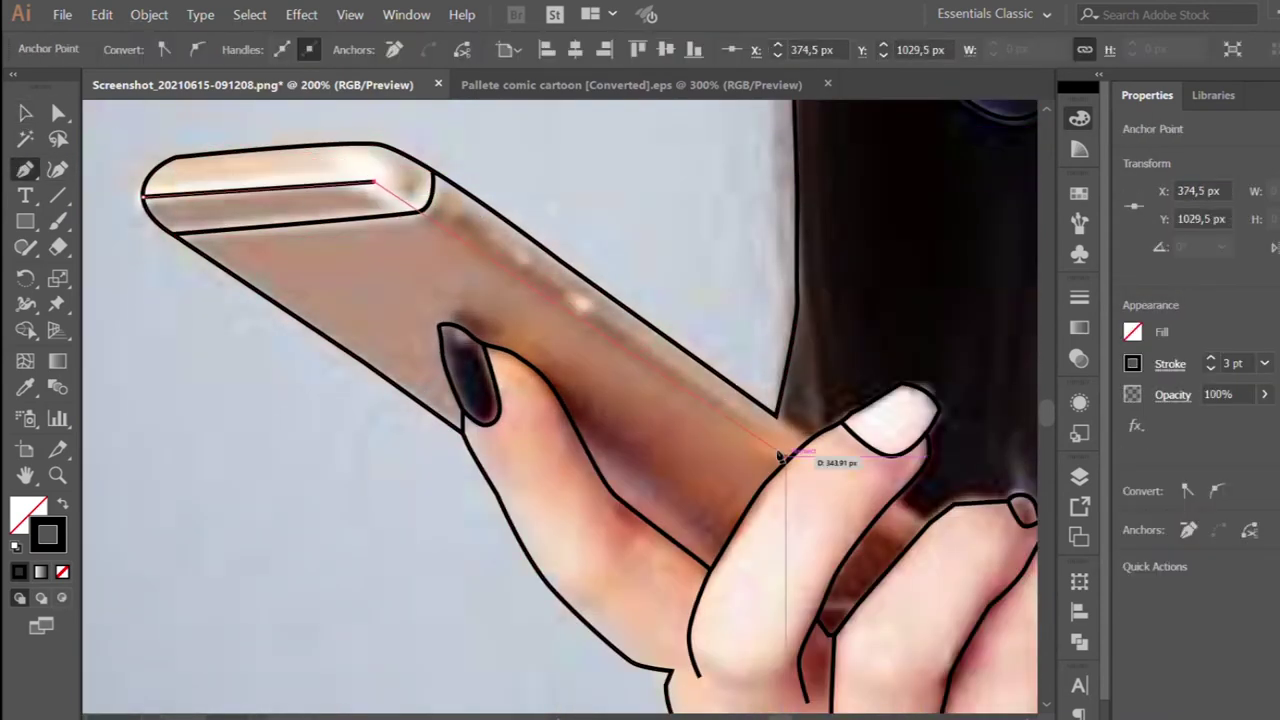
key("ctrl+shift+a")
scroll(158, 132, "down", 1)
scroll(158, 132, "down", 2)
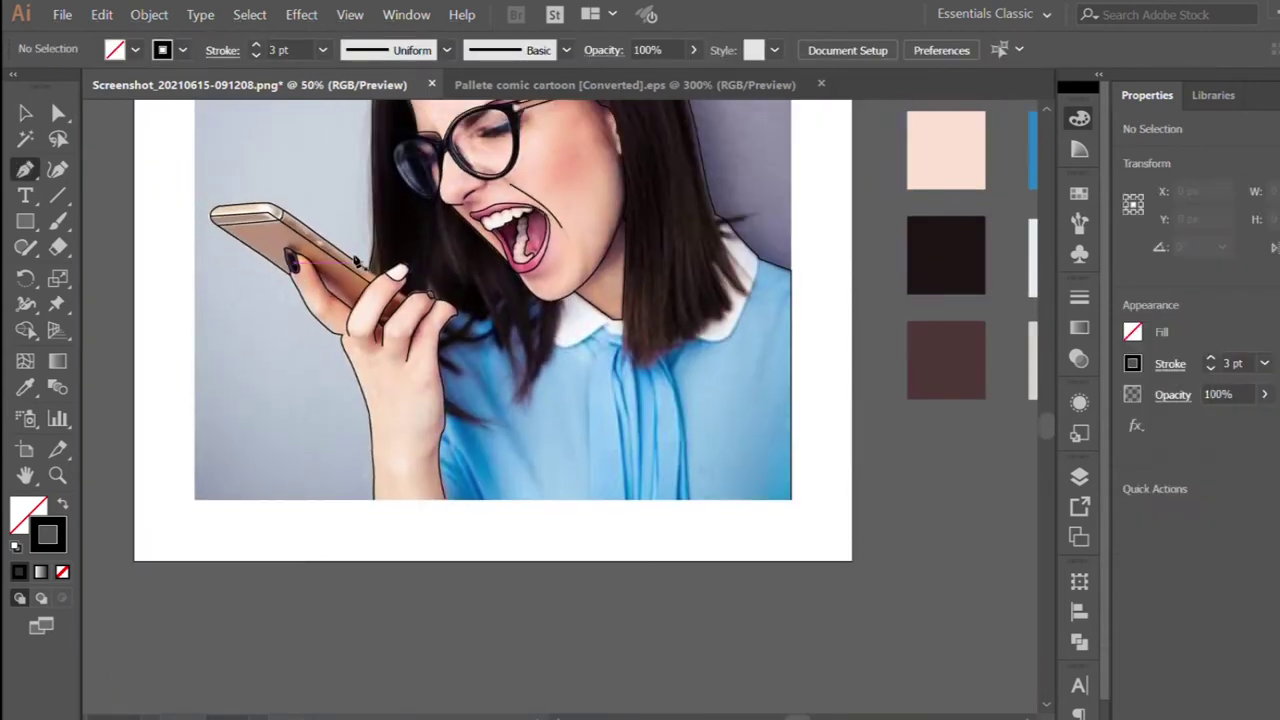
scroll(368, 278, "up", 4)
left_click(368, 278)
Draw the short line where the phone shows between the fingers
left_click(483, 358)
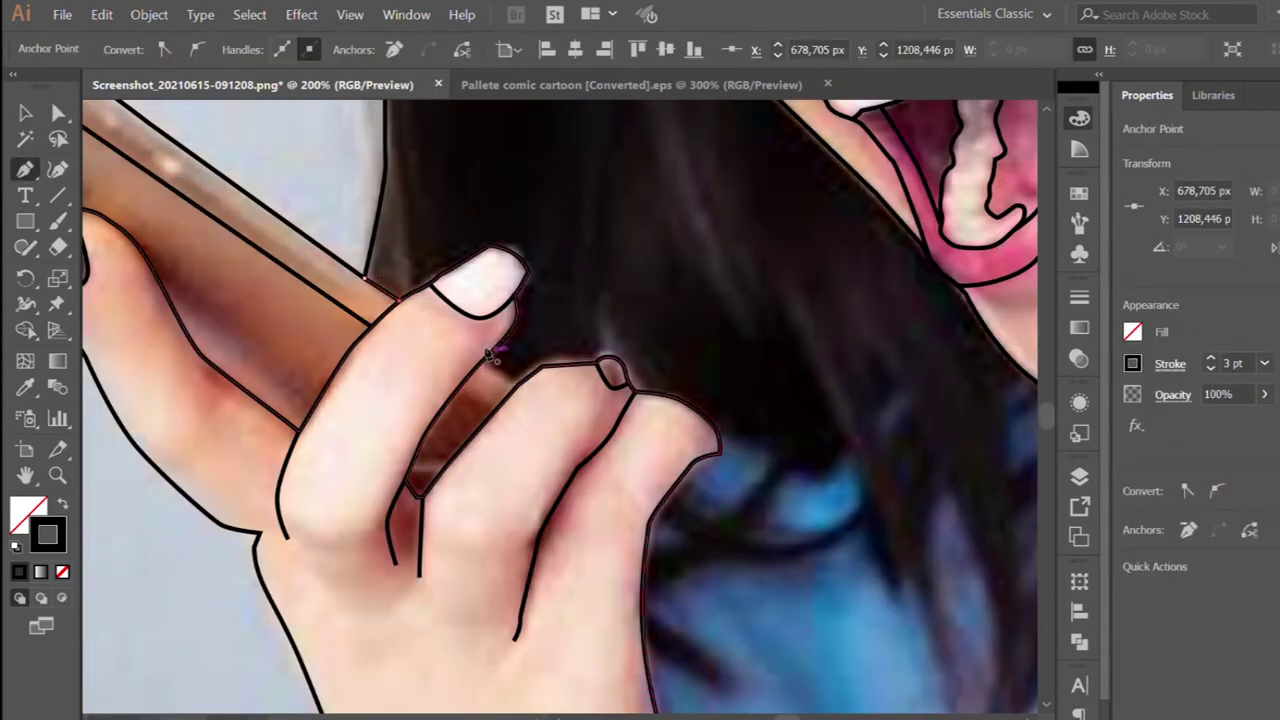
left_click(515, 380)
left_click(18, 113)
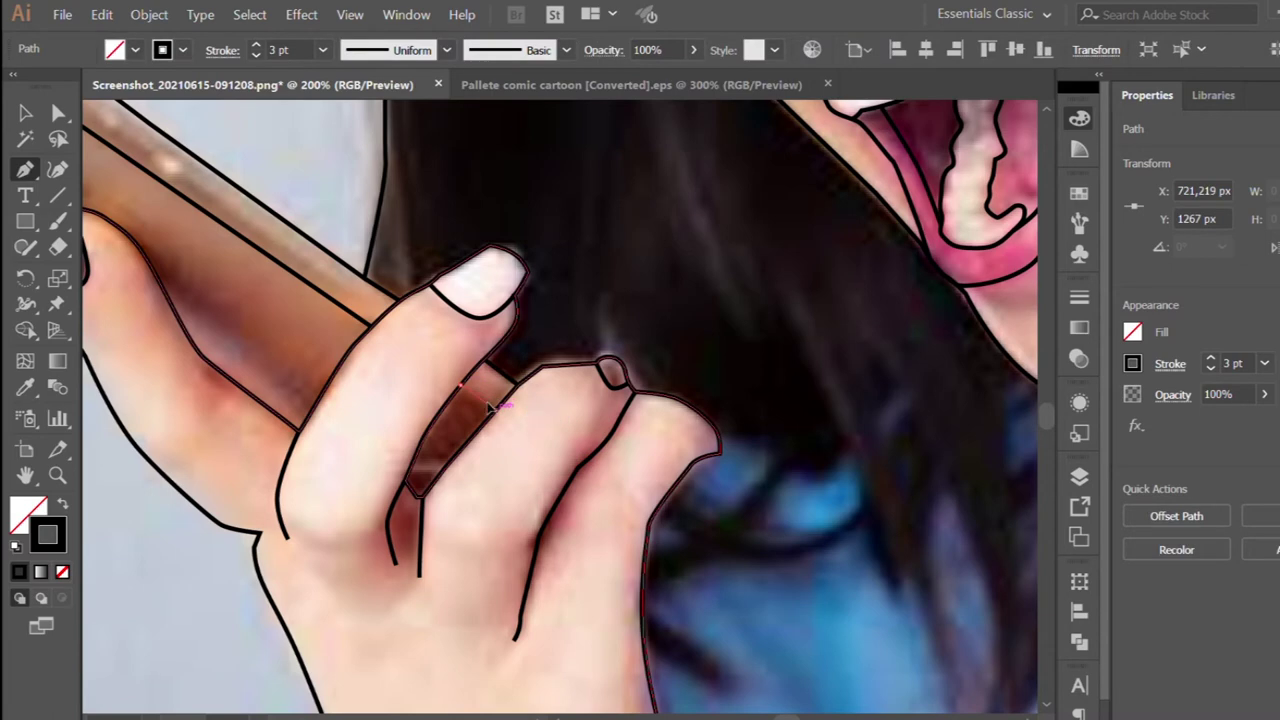
left_click(459, 390, "ctrl")
scroll(357, 381, "down", 3)
scroll(554, 375, "up", 3)
Trace the hair strand down the shirt and start the right hair's lower edge
left_click(368, 384)
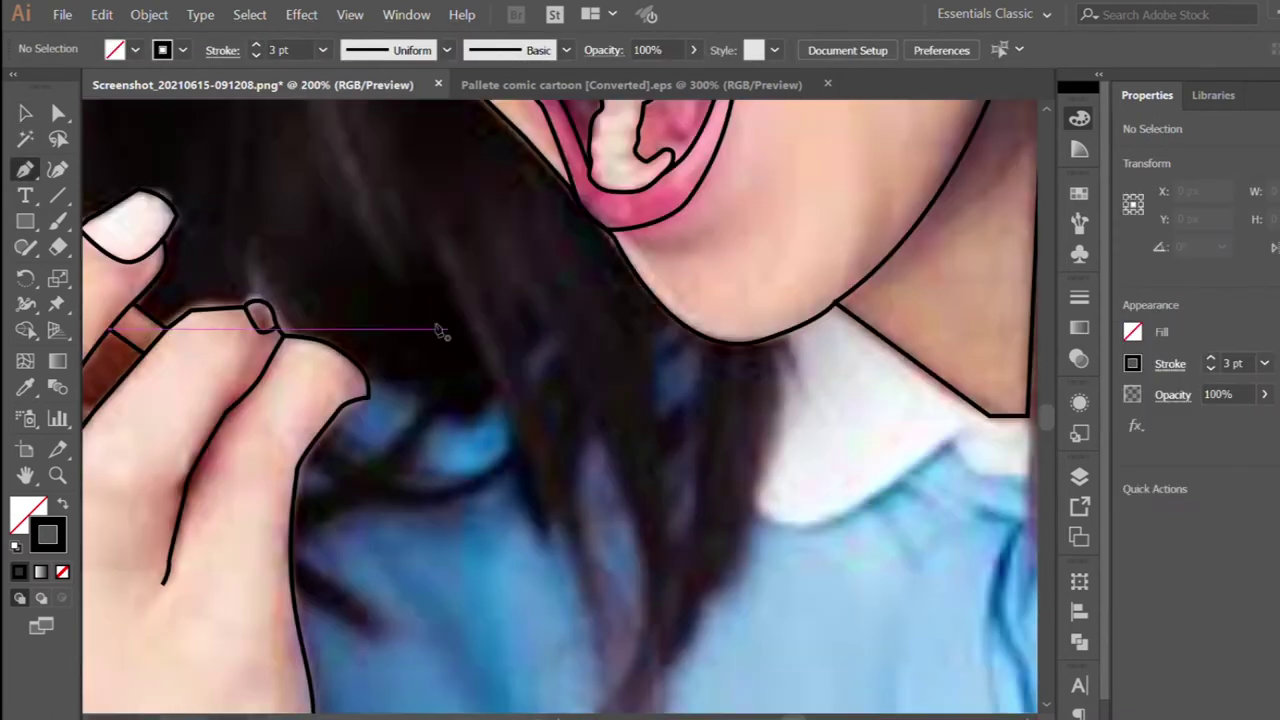
left_click(443, 414)
left_click(493, 387)
scroll(572, 477, "down", 2)
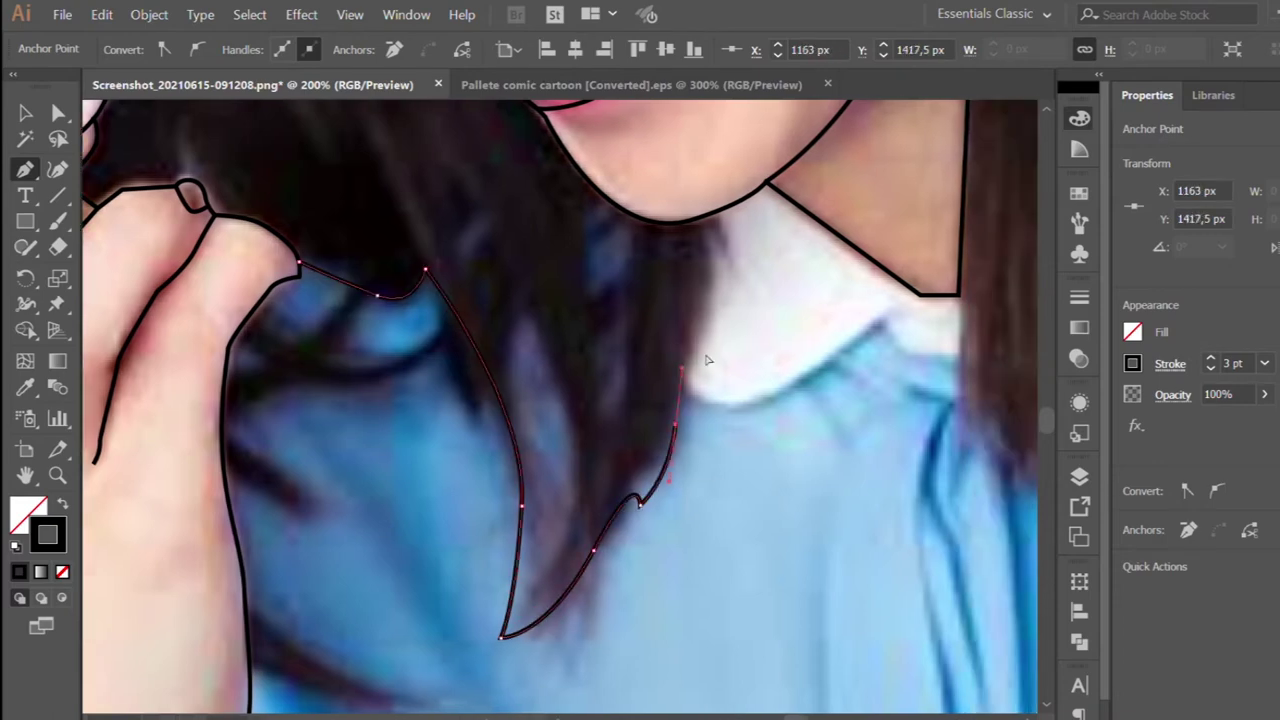
left_click(750, 222)
scroll(400, 340, "down", 3)
left_click(25, 113)
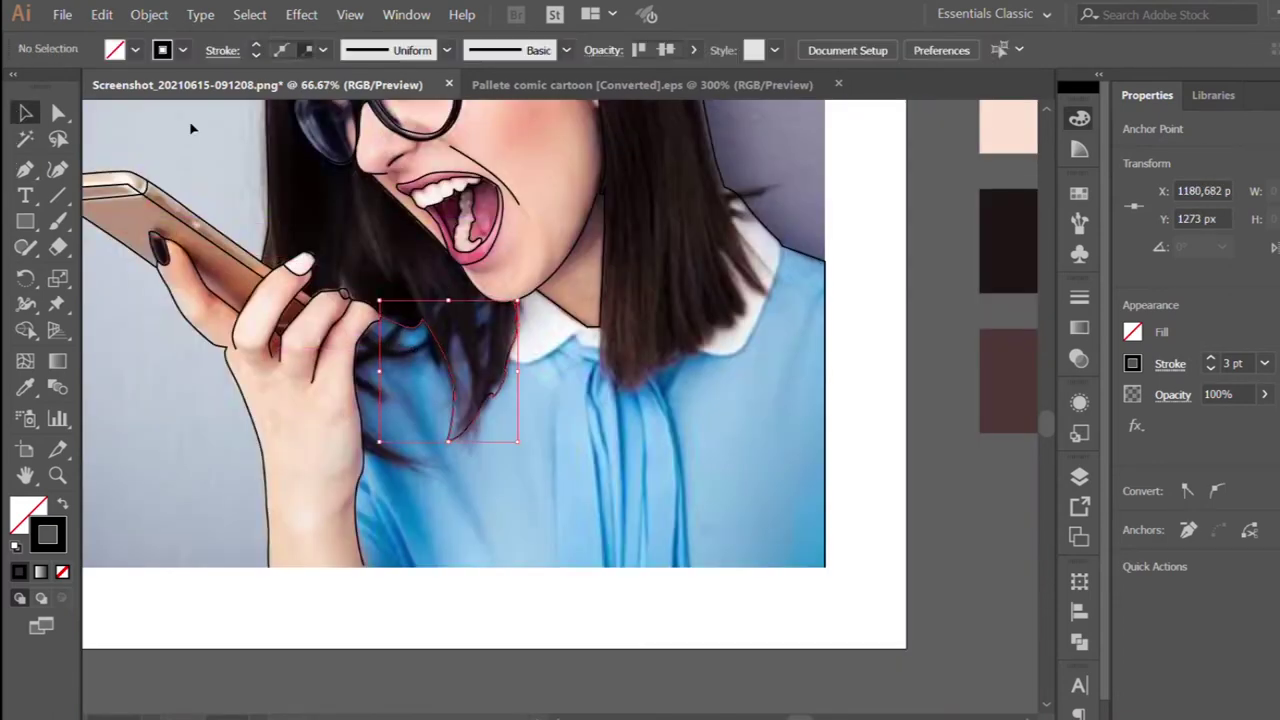
key("p")
scroll(492, 362, "up", 1)
left_click(440, 333)
left_click(442, 402)
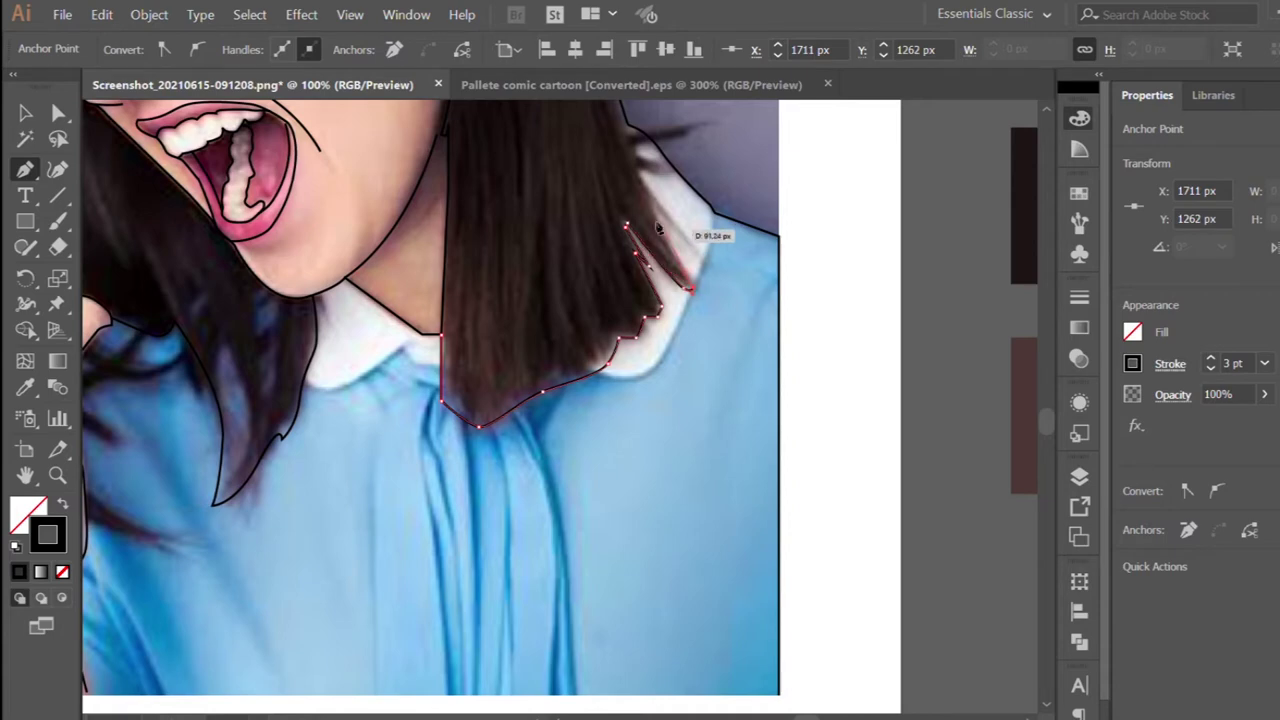
End the hair path and curve the right collar outline below the hair
scroll(625, 120, "down", 1)
key("Escape")
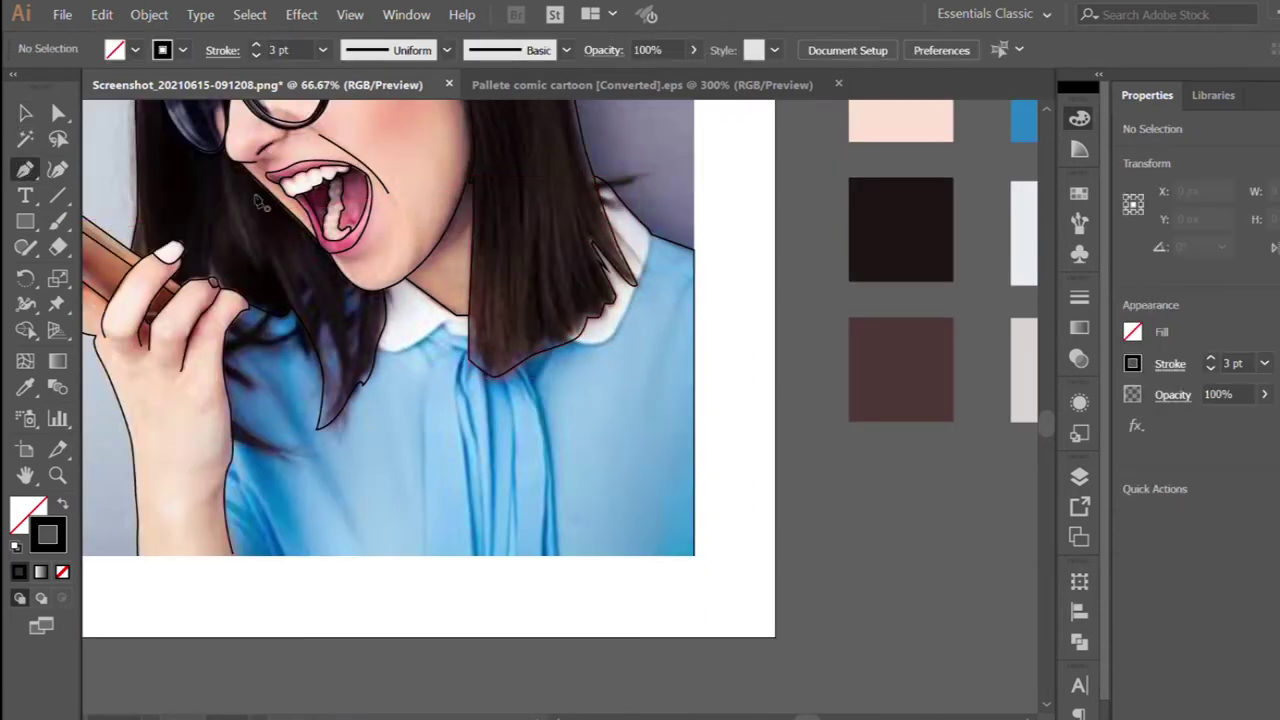
scroll(615, 290, "up", 2)
left_click(633, 271)
left_click_drag(604, 381, 22, 132)
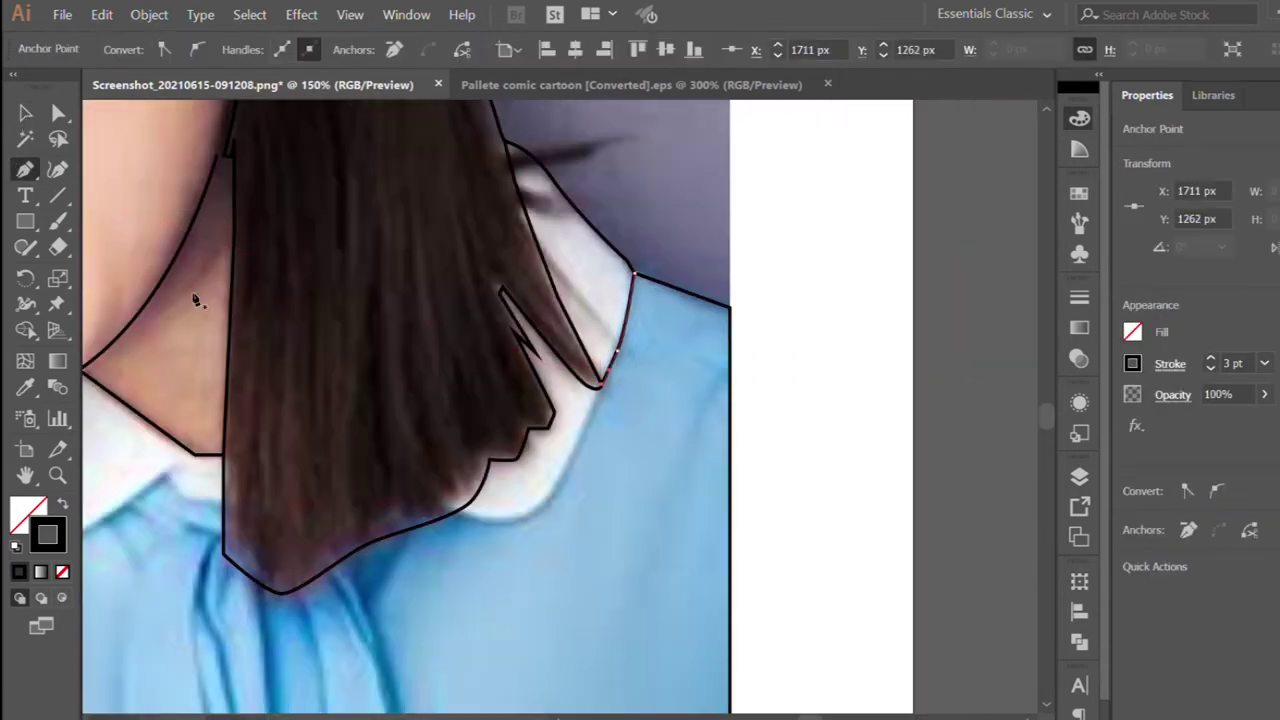
scroll(515, 426, "up", 2)
left_click_drag(535, 592, 22, 113)
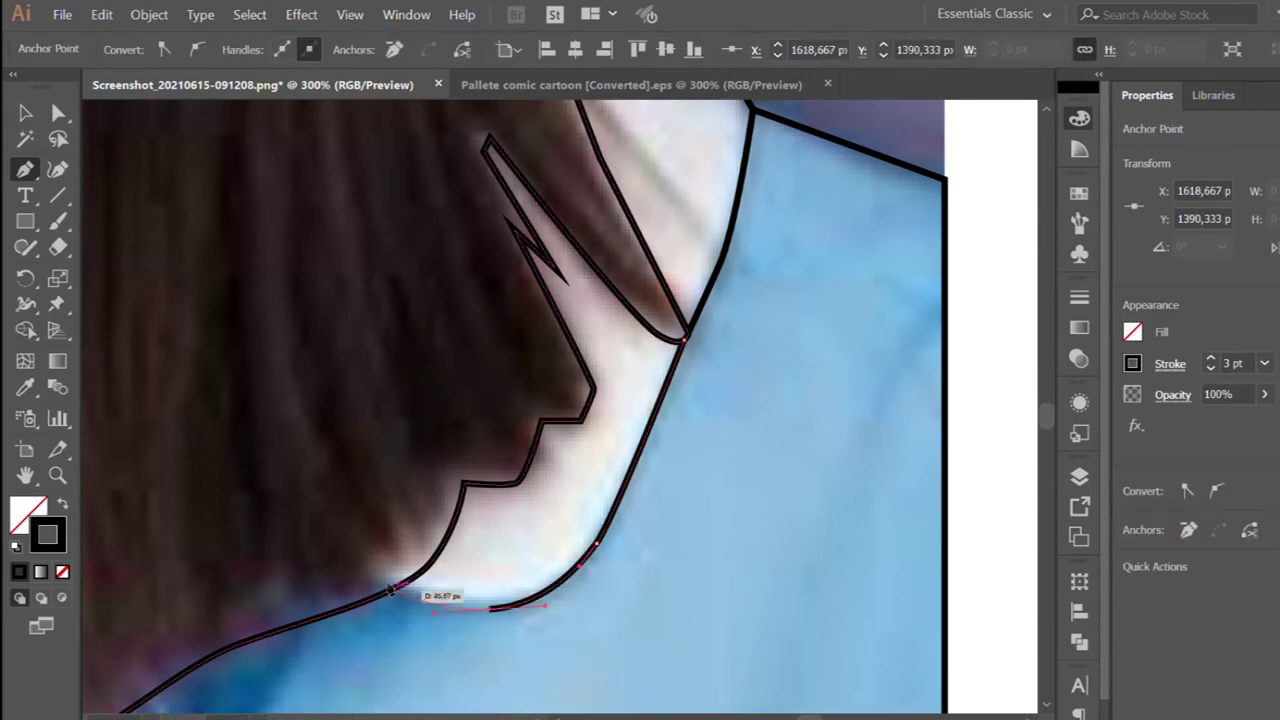
scroll(560, 600, "down", 3)
scroll(300, 400, "down", 1)
scroll(400, 420, "up", 1)
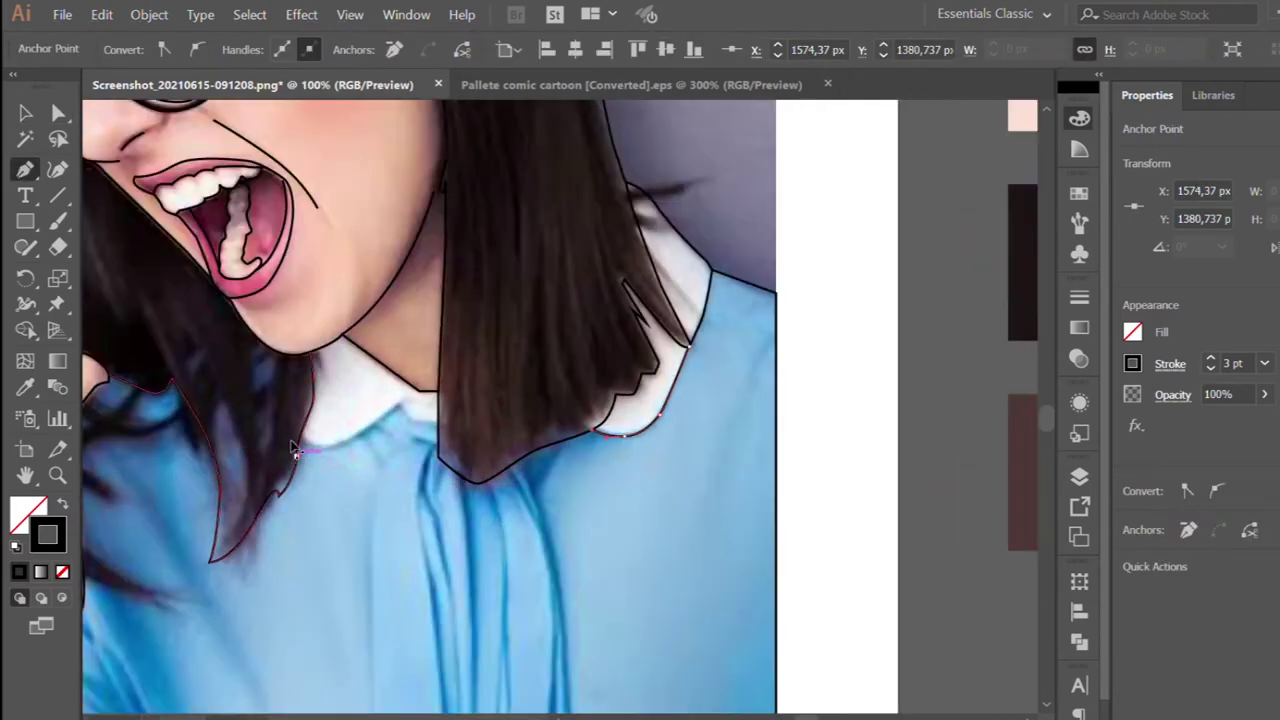
scroll(420, 410, "up", 1)
Shape the left collar curve up to its corner
left_click_drag(22, 113, 437, 402)
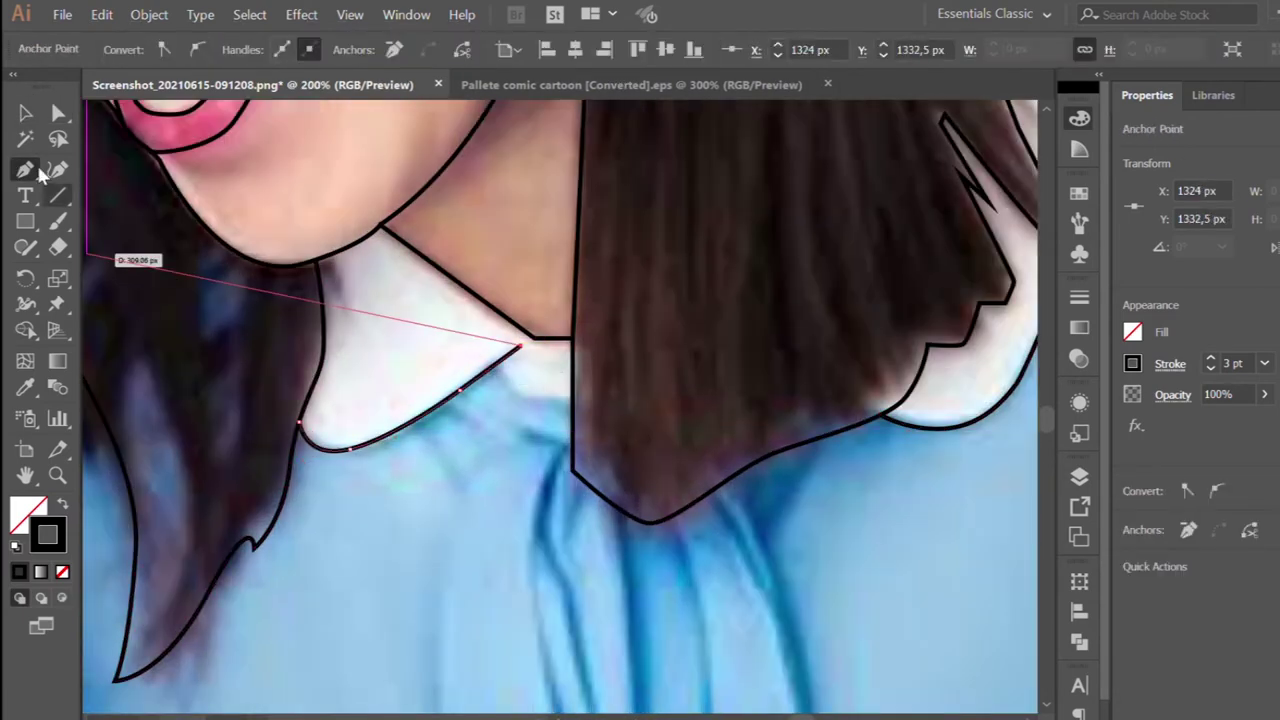
left_click(500, 365)
scroll(114, 366, "down", 1)
scroll(114, 366, "down", 1)
scroll(425, 368, "up", 2)
left_click_drag(410, 350, 437, 376)
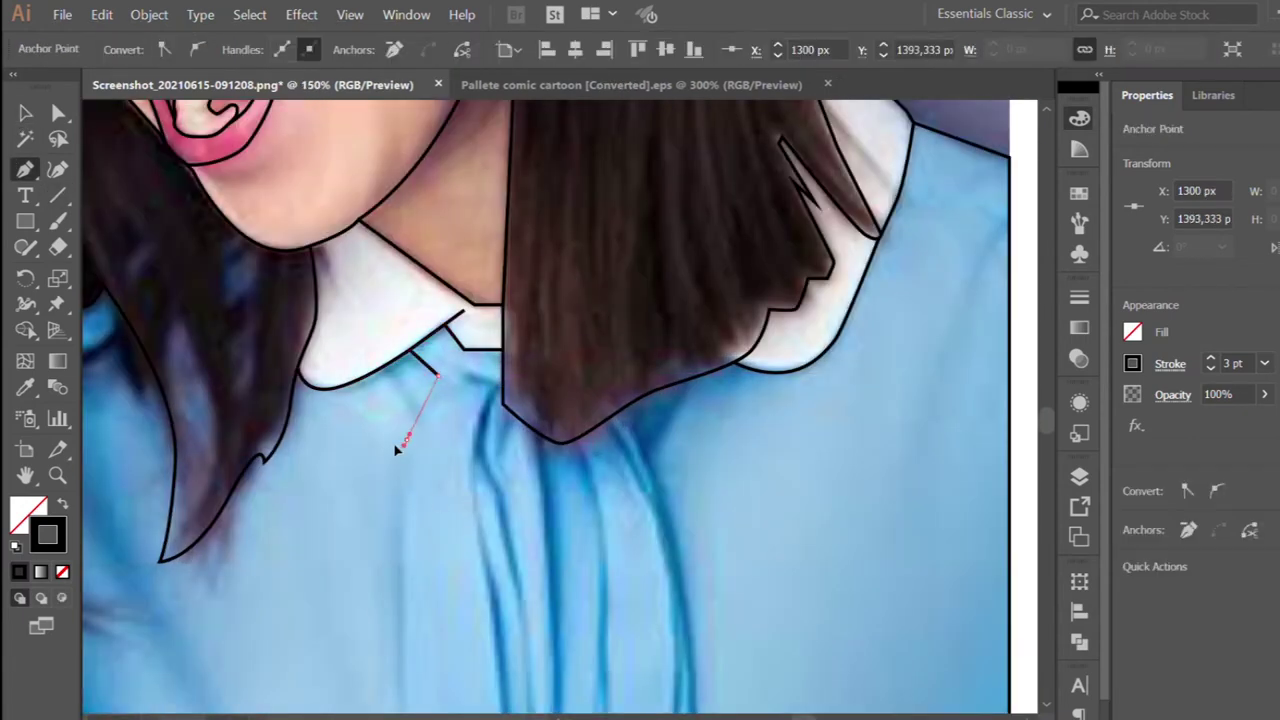
scroll(390, 369, "down", 3)
scroll(390, 369, "up", 3)
scroll(396, 483, "down", 5)
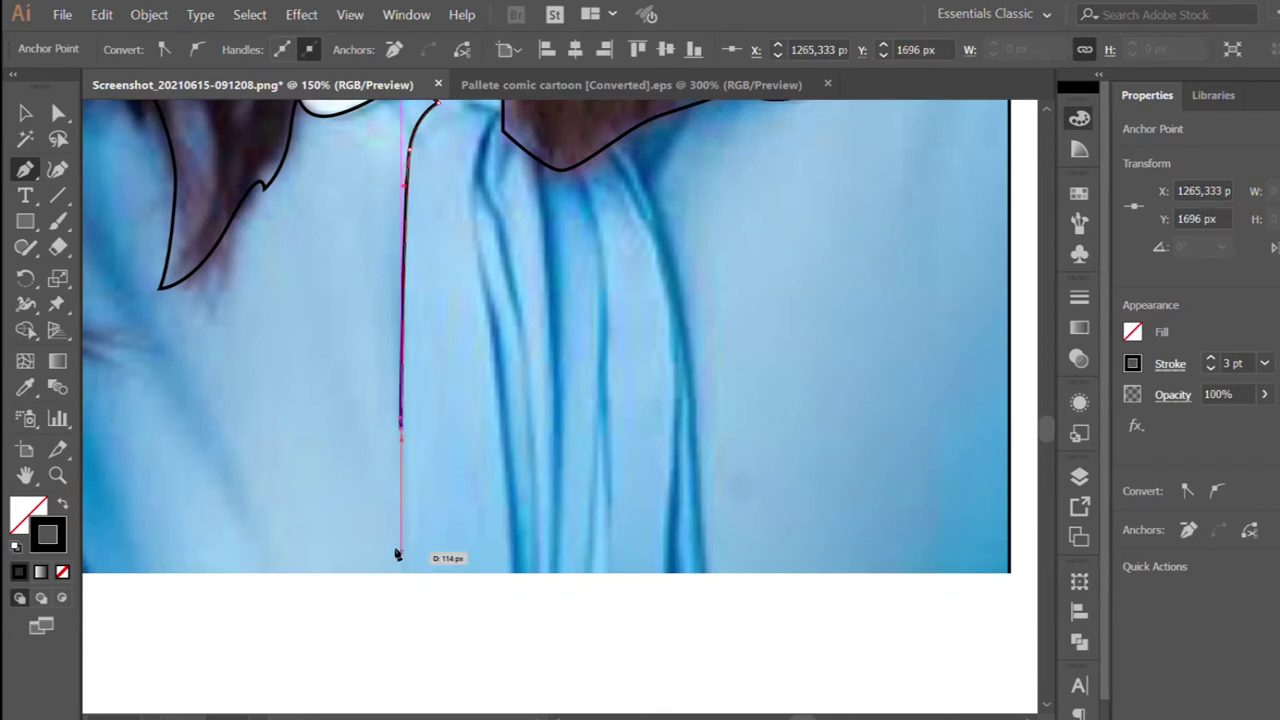
scroll(398, 565, "down", 2)
scroll(400, 450, "up", 2)
Draw the shirt's front opening line down to the shirt bottom
left_click(502, 302)
left_click(550, 445)
left_click(579, 557)
scroll(570, 620, "down", 1)
scroll(577, 690, "down", 2)
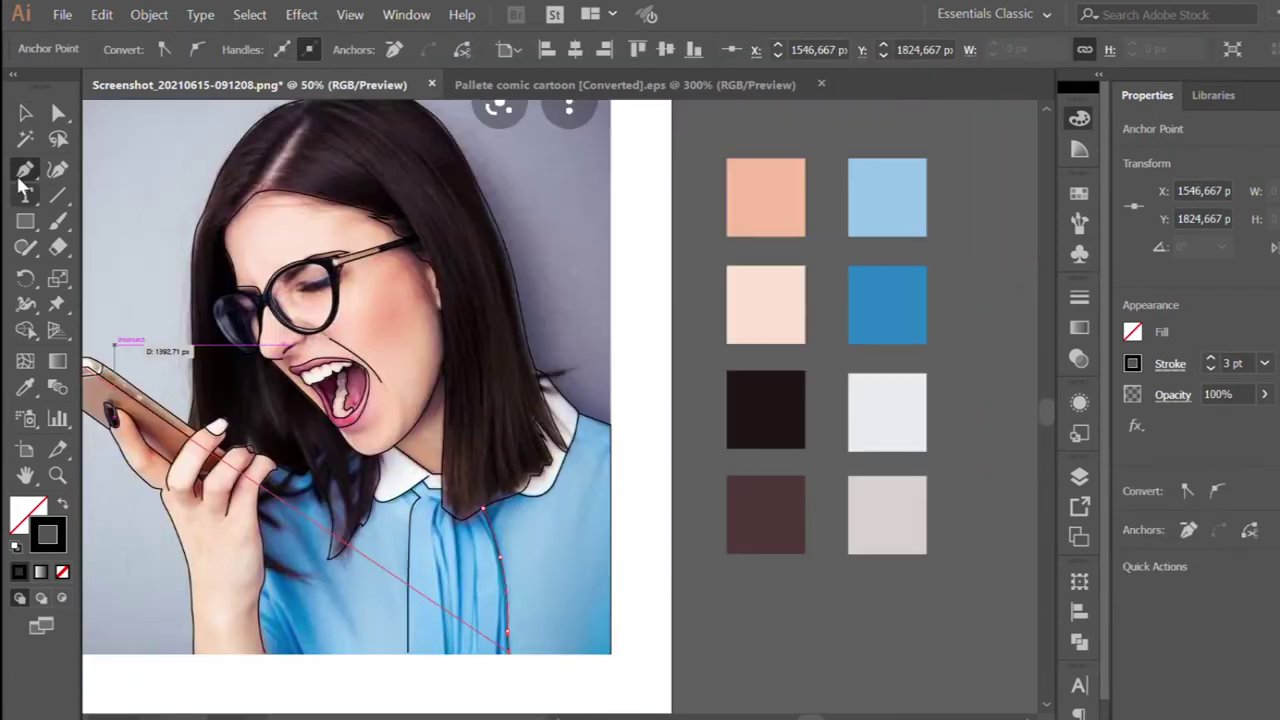
key("ctrl+shift+a")
scroll(286, 471, "up", 2)
Add a second vertical shirt line and the curved fold lines near the arm
left_click(255, 362)
left_click(378, 590)
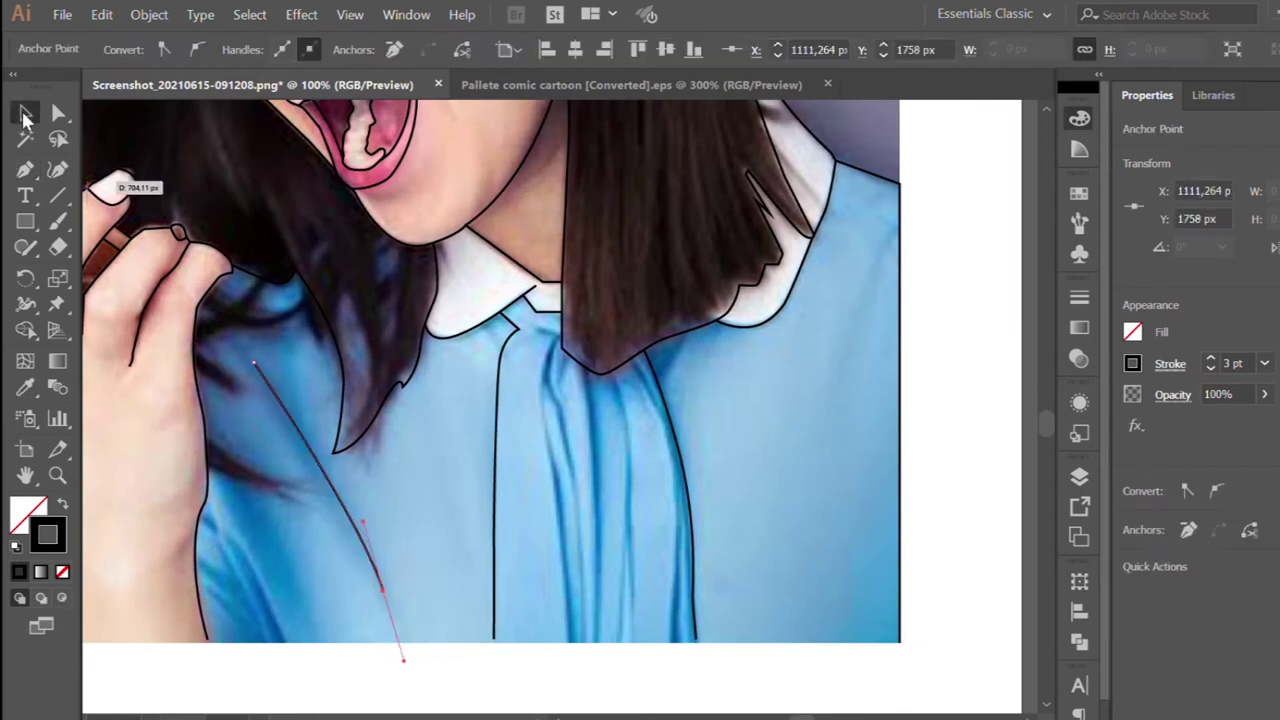
scroll(205, 576, "up", 1)
left_click(243, 534)
scroll(309, 697, "down", 2)
left_click_drag(312, 565, 336, 646)
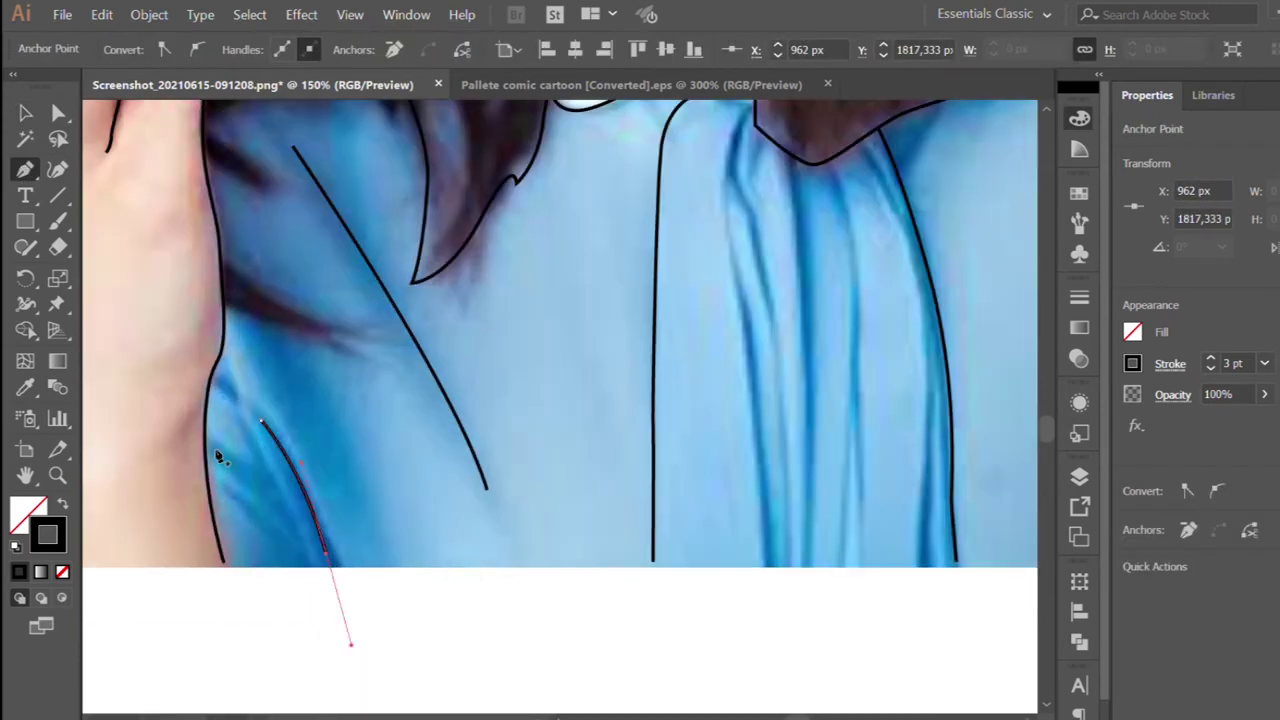
mouse_move(215, 458)
left_mouse_down()
mouse_move(300, 500)
mouse_move(242, 507)
mouse_move(265, 528)
left_mouse_up()
left_click(137, 314, "ctrl")
key("ctrl+minus")
key("ctrl+minus")
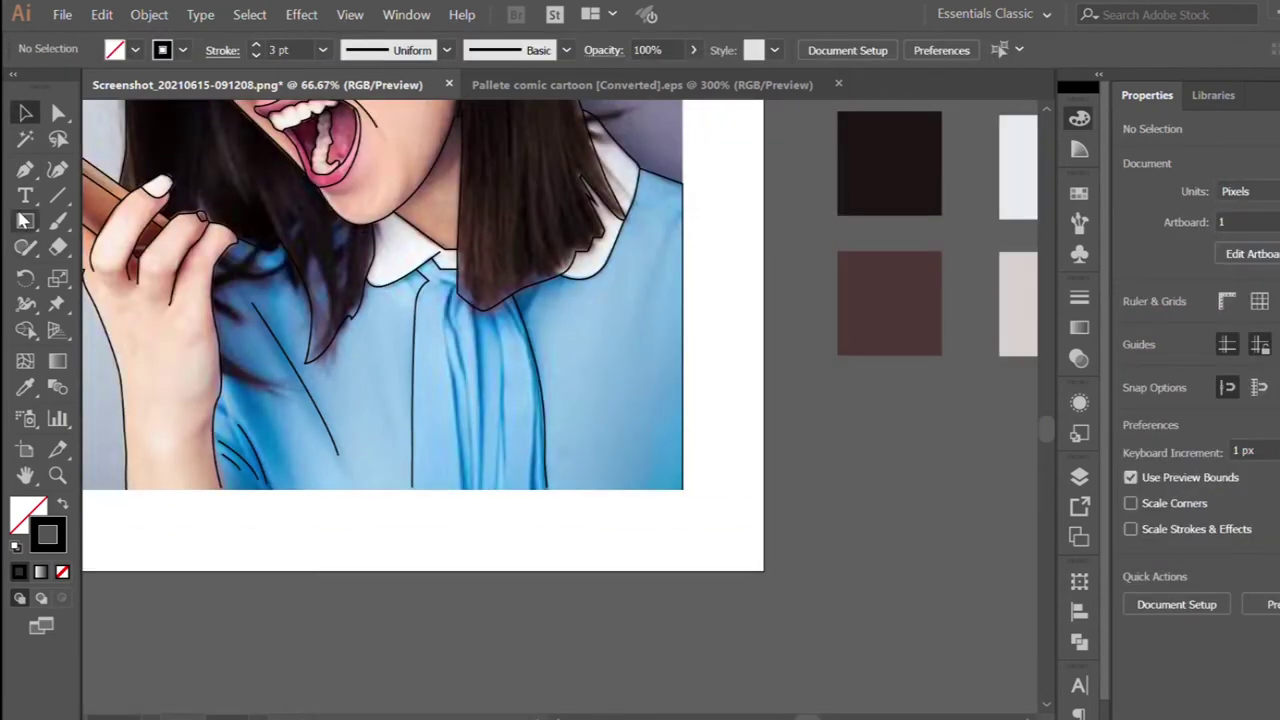
Trace the hair edges beside the face and down the left side
scroll(400, 350, "up", 3)
scroll(506, 338, "up", 1)
scroll(518, 453, "down", 2)
scroll(423, 480, "up", 1)
scroll(423, 480, "up", 1)
scroll(343, 378, "up", 1)
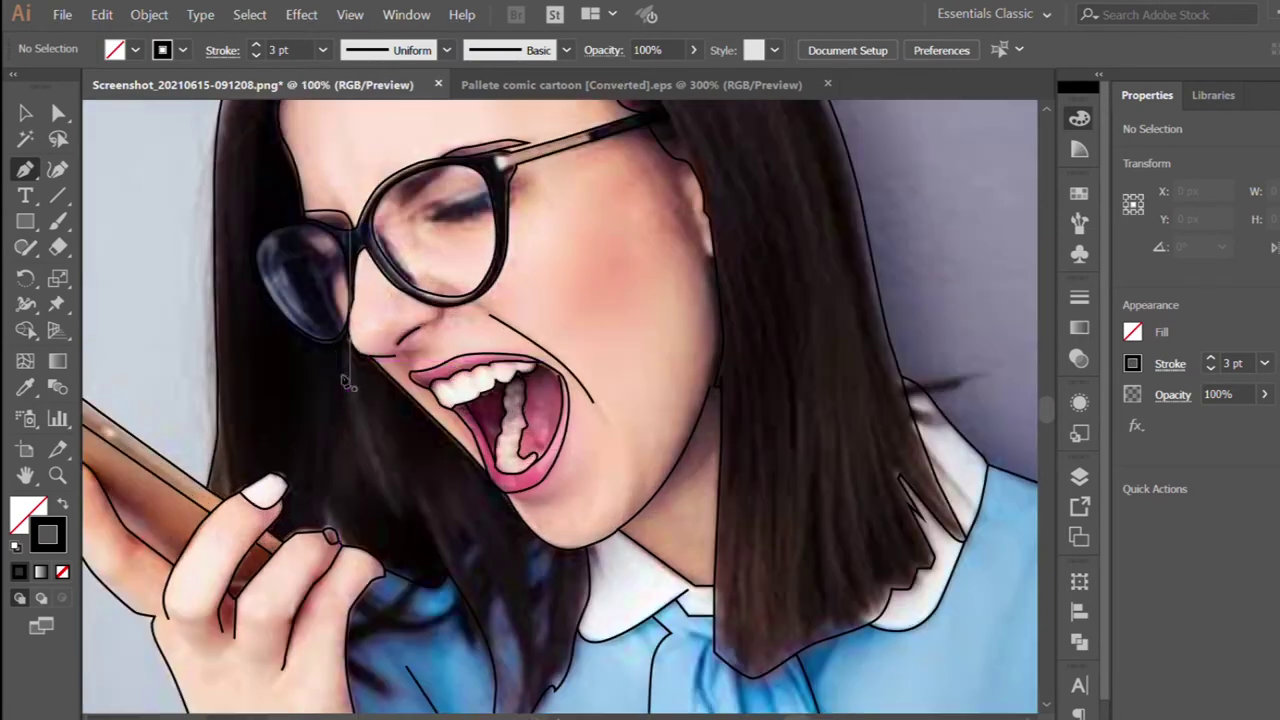
left_click(343, 378)
left_click(384, 493)
left_click(25, 169)
scroll(266, 300, "up", 2)
left_click(243, 272)
left_click(243, 518)
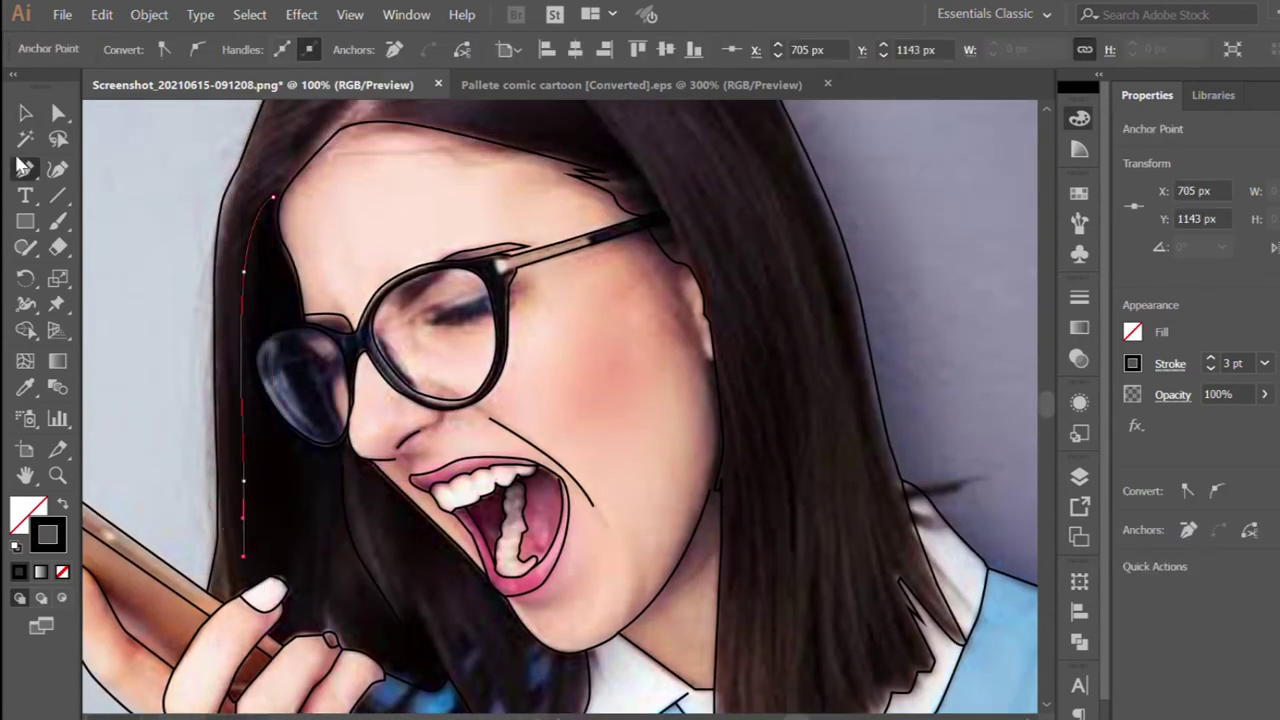
scroll(238, 547, "down", 3)
Complete the jaw outline path
left_click(455, 443)
left_click(528, 540)
key("Escape")
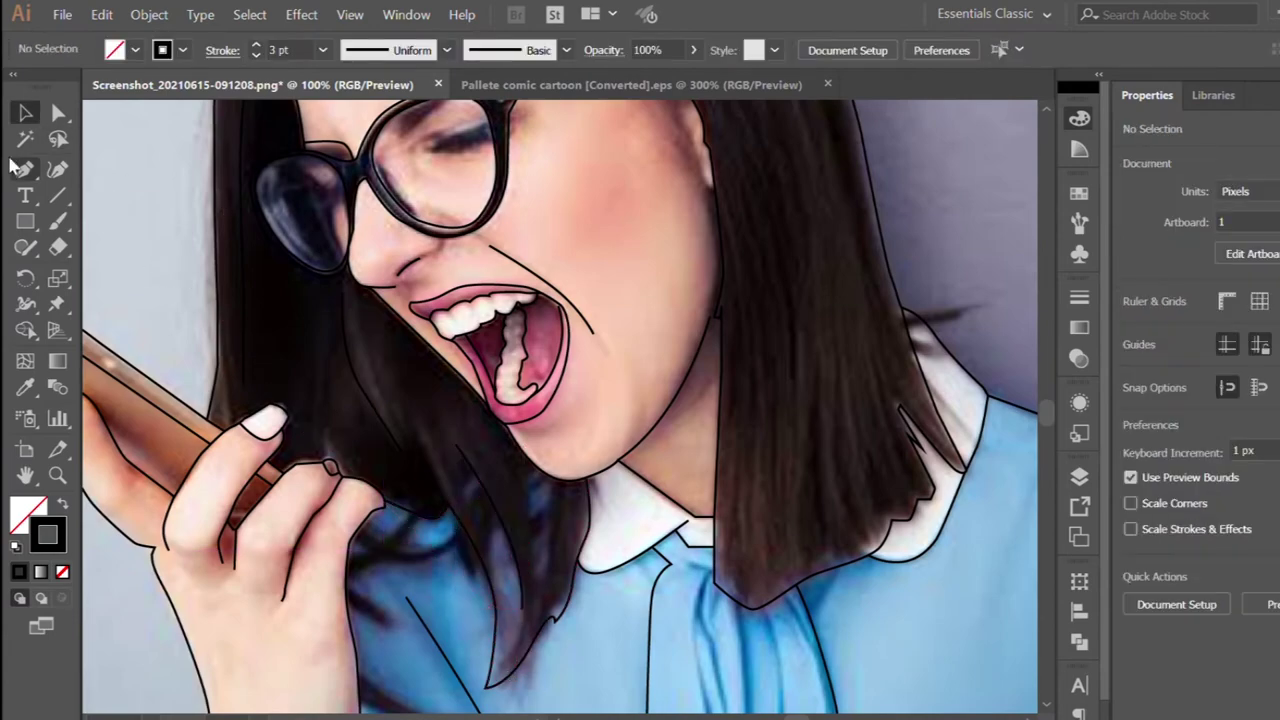
scroll(260, 257, "down", 2)
scroll(375, 253, "up", 1)
scroll(372, 252, "up", 1)
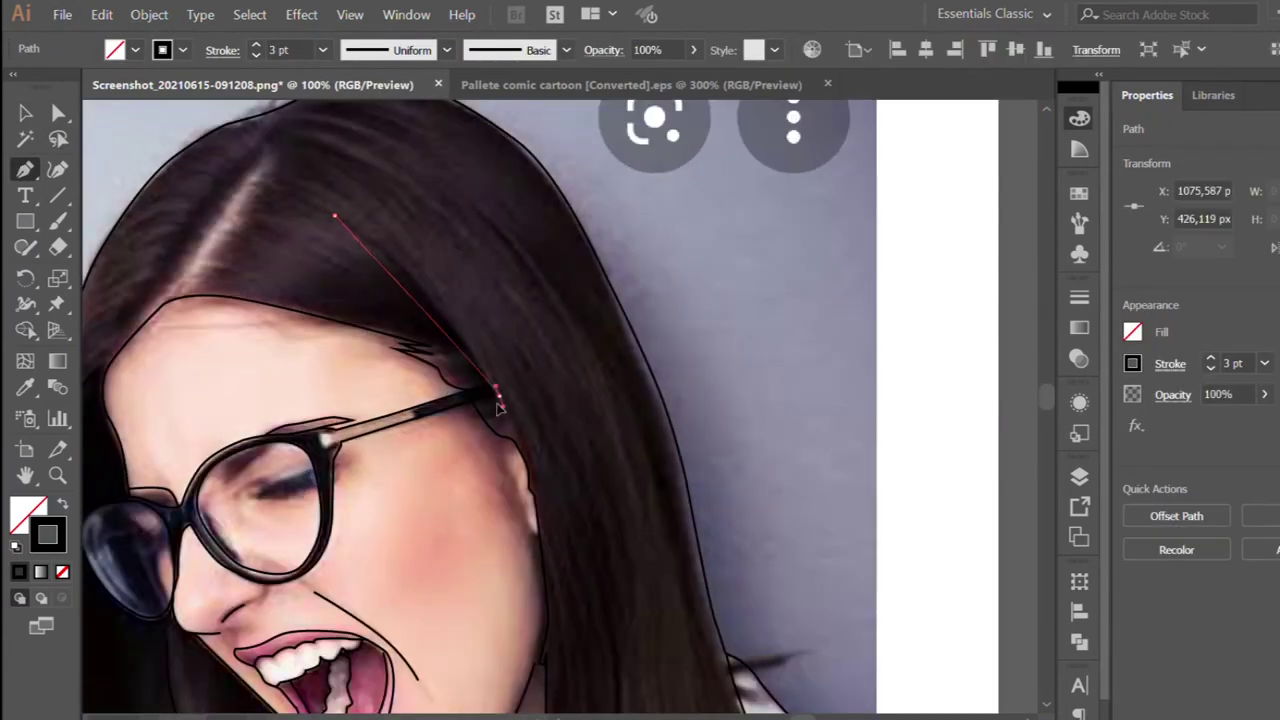
Draw a curved hair outline ending at the hair tip
left_click(488, 220)
left_click_drag(615, 420, 630, 515)
scroll(501, 444, "down", 1)
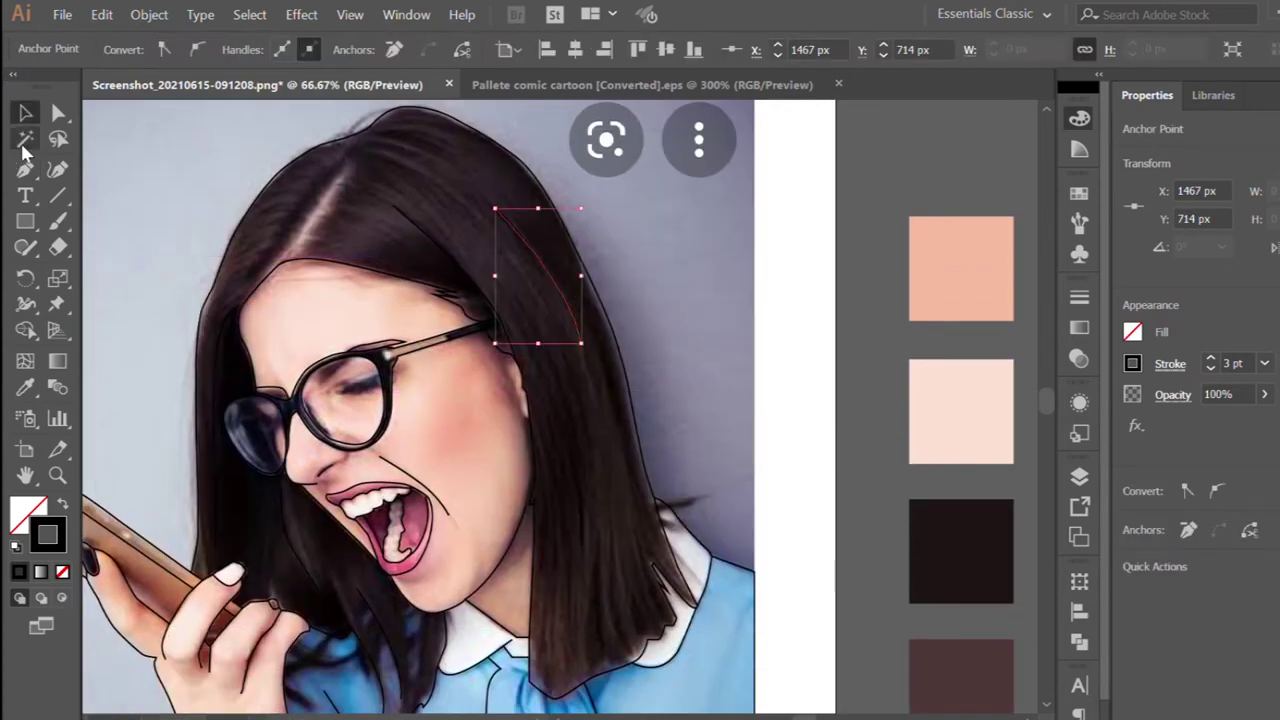
scroll(618, 533, "up", 2)
left_click(563, 390)
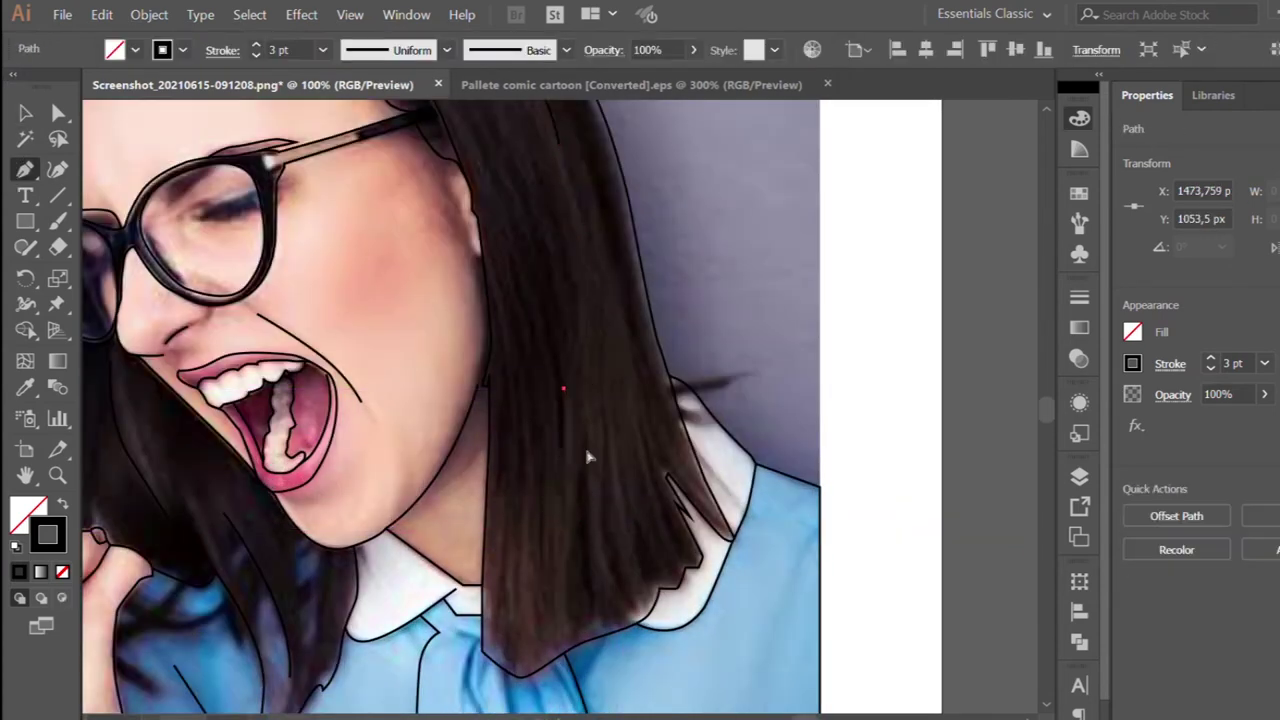
left_click(591, 620)
Fit the artboard, deselect, and switch to Outline view to check the drawing
key("ctrl+0")
left_click(1027, 187, "ctrl")
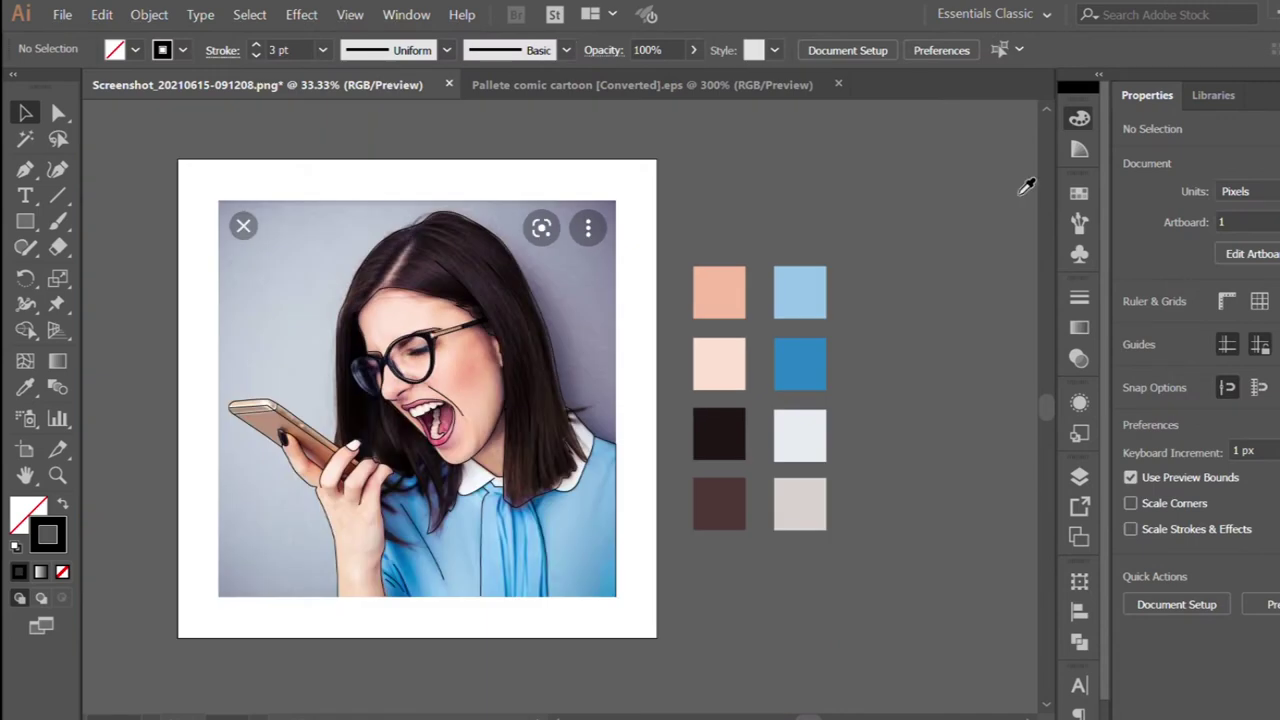
key("ctrl+y")
scroll(614, 523, "left", 2)
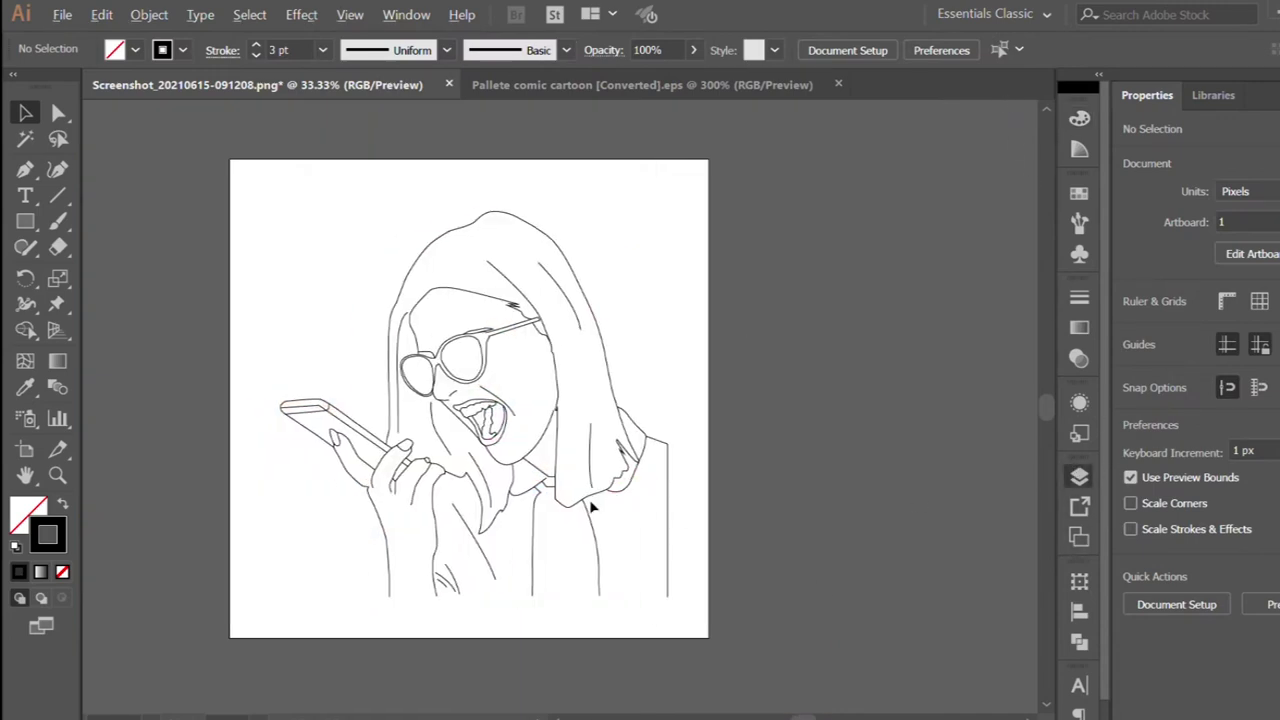
Back in colour preview, draw the first black fold line down the shirt front
key("ctrl+y")
scroll(600, 580, "up", 2)
key("p")
scroll(600, 580, "up", 2)
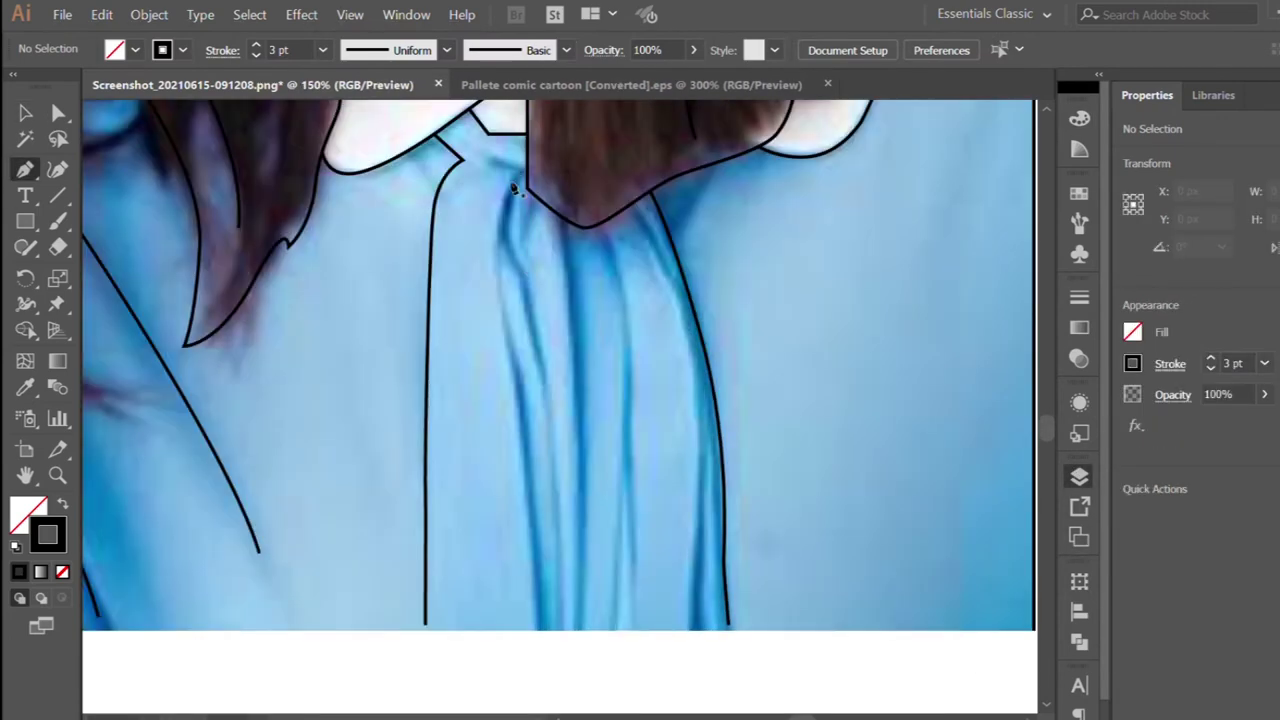
left_click_drag(495, 290, 502, 393)
key("ctrl+z")
left_click_drag(493, 231, 508, 205)
left_click(541, 383)
key("Escape")
Draw a second and third vertical fold line down the shirt
left_click(570, 228)
left_click(575, 385)
left_click(580, 598)
key("Escape")
left_click(603, 233)
left_click(624, 343)
left_click(616, 530)
key("Escape")
left_click(614, 551)
key("ctrl+minus")
key("ctrl+minus")
key("ctrl+minus")
Add a short line under the collar where it meets the shirt
key("v")
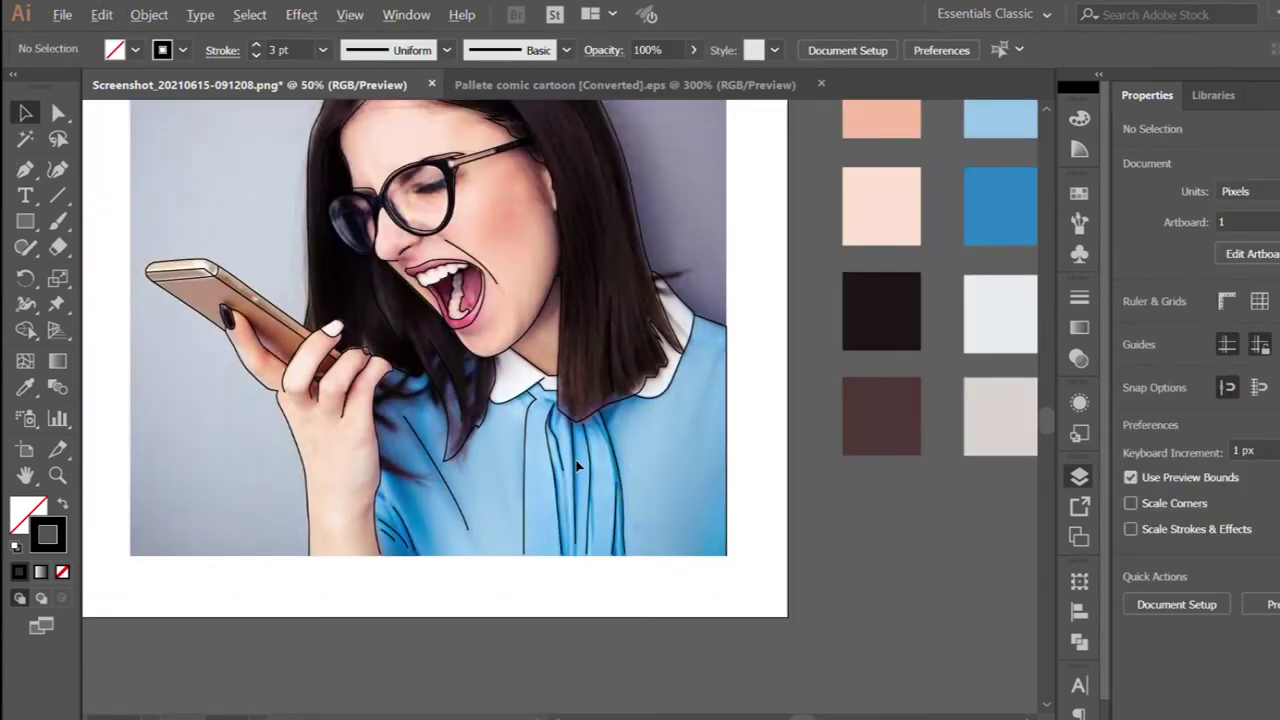
key("ctrl+plus")
key("ctrl+plus")
key("p")
left_click(533, 372)
left_click(620, 388)
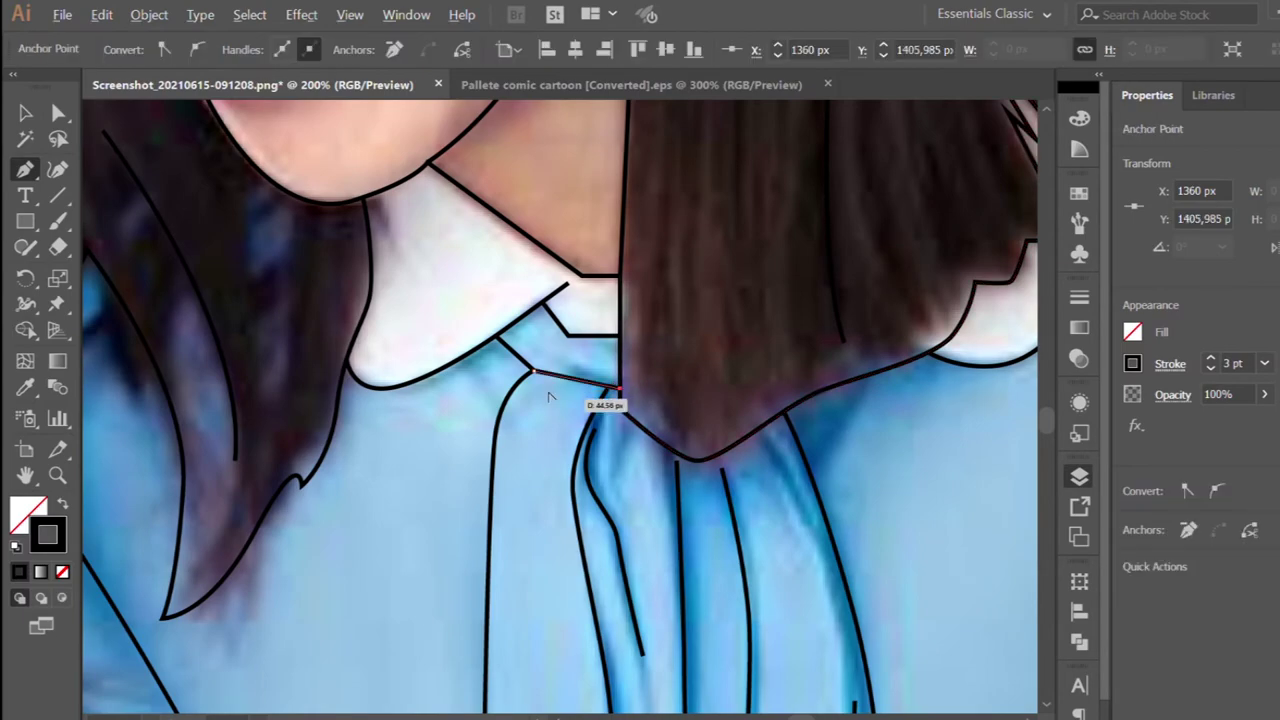
key("ctrl+minus")
Draw a curved strand line in the hair
key("Escape")
key("ctrl+minus")
scroll(510, 340, "up", 1)
left_click(549, 228)
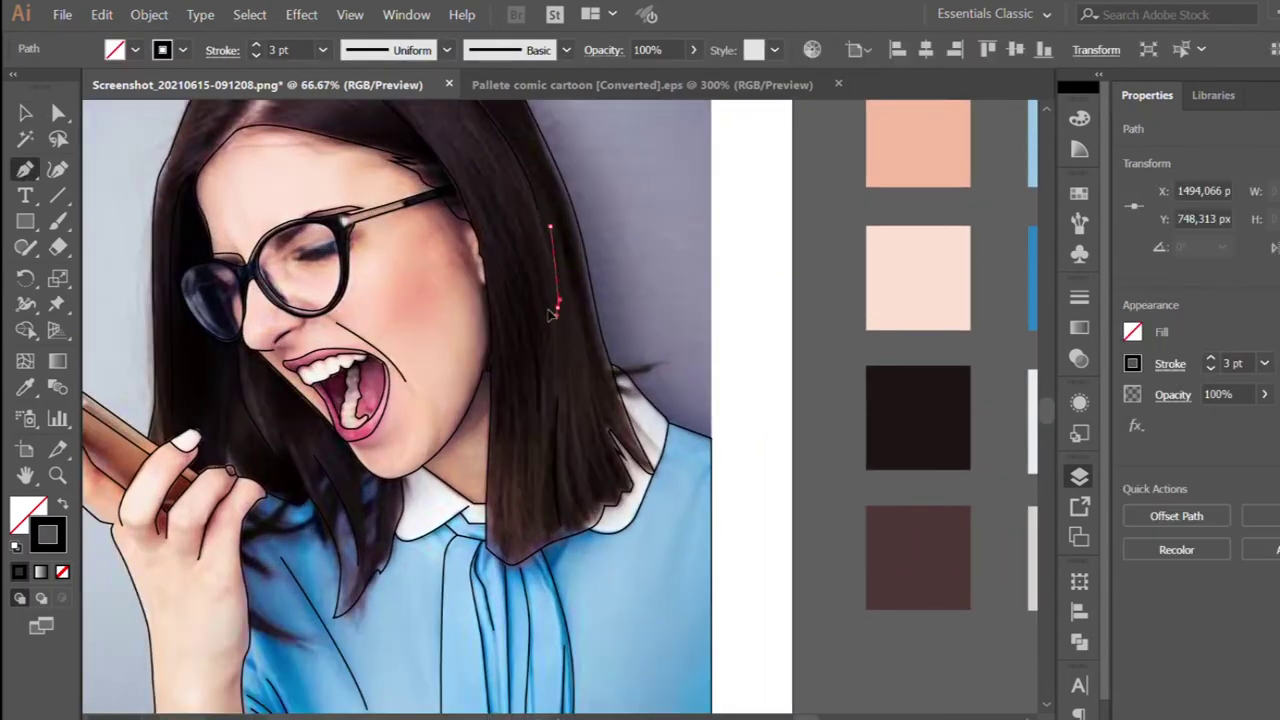
left_click_drag(557, 308, 549, 348)
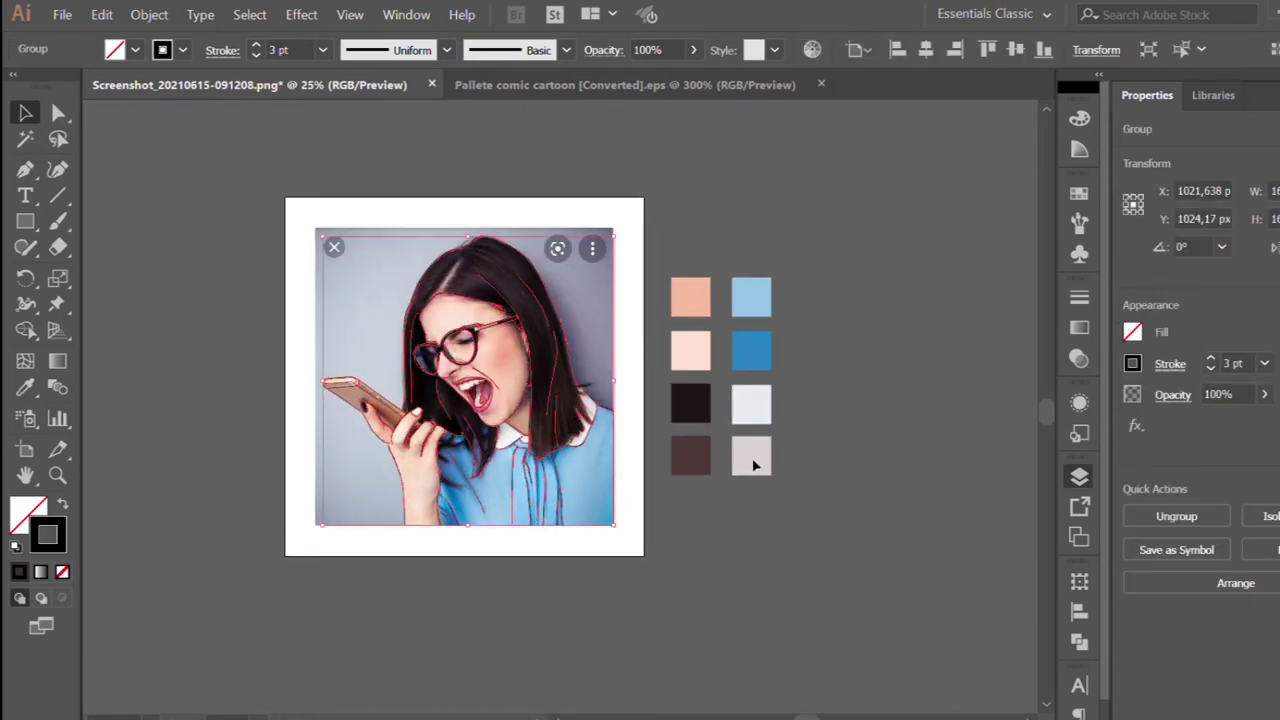
Fill the glasses outline with the dark palette colour
left_click(971, 663)
left_click(527, 463)
key("ctrl+plus")
left_click(885, 518)
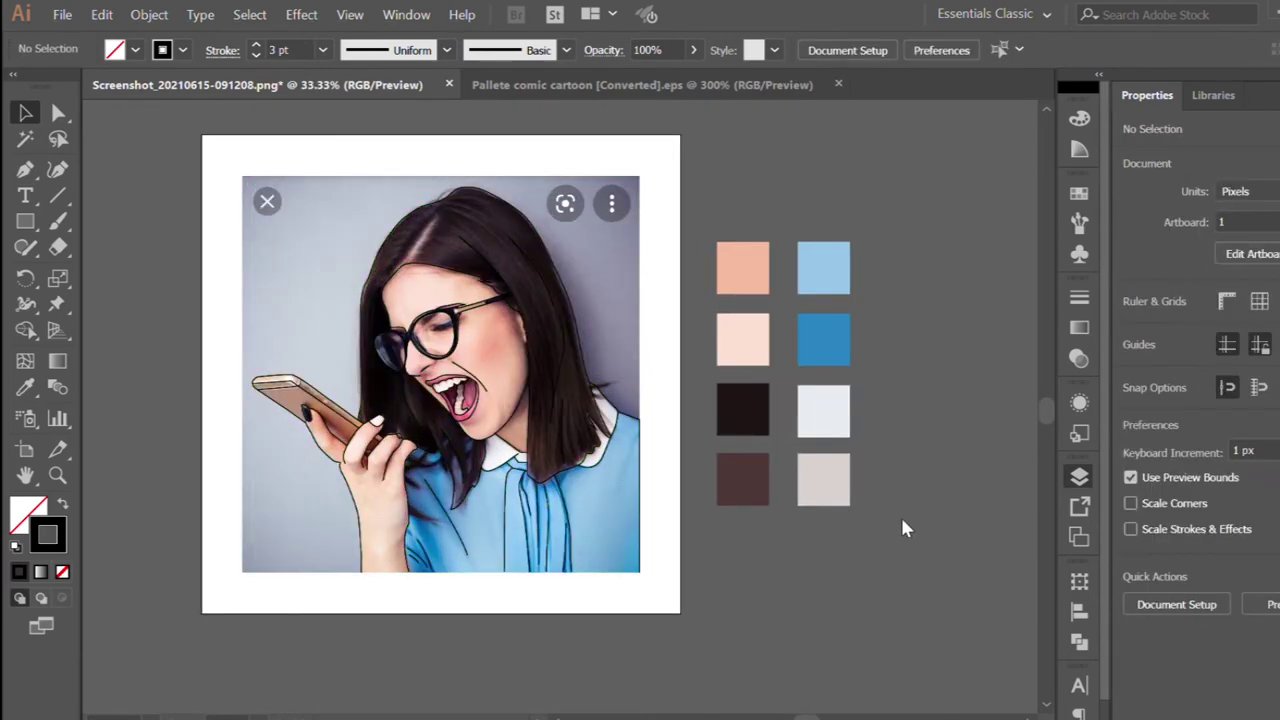
left_click(460, 340)
key("ctrl+shift+a")
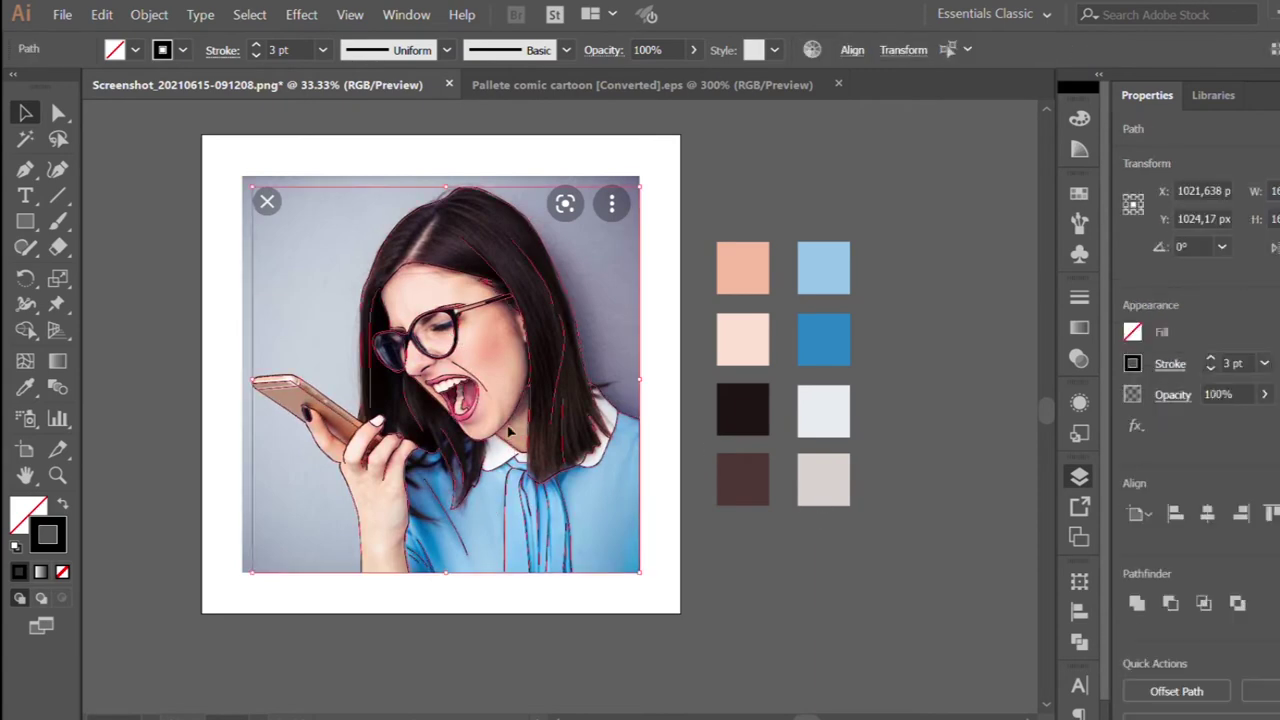
scroll(503, 420, "up", 2, "alt")
left_click(505, 415)
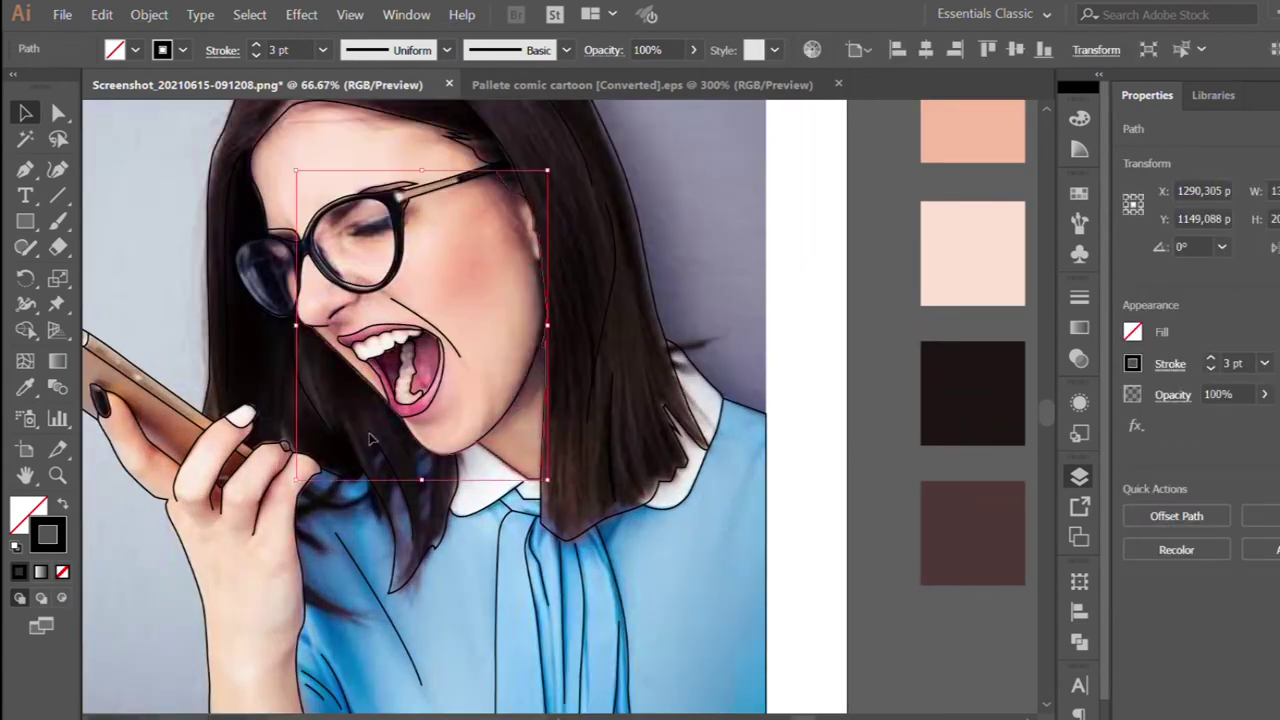
key("i")
scroll(180, 329, "down", 1, "alt")
left_click(93, 203)
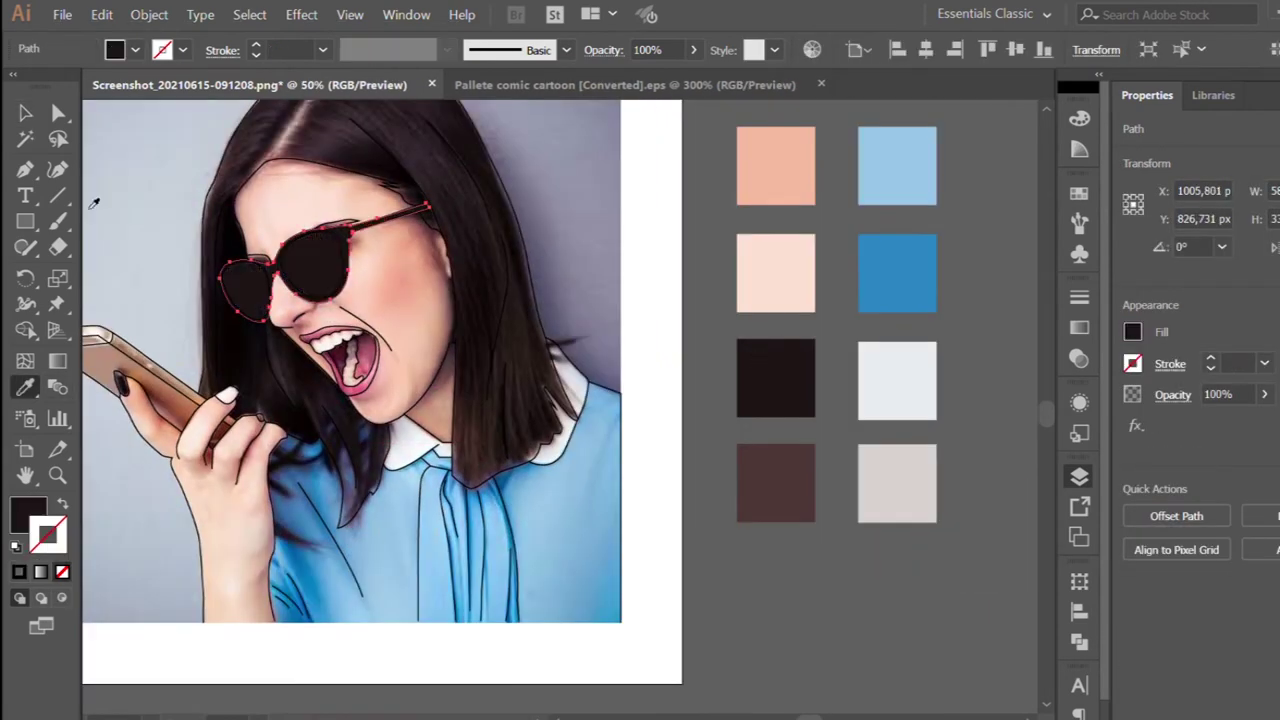
Fill the lens shapes with the light grey-white palette colour
left_click(258, 275)
key("i")
left_click(897, 380)
key("ctrl+shift+a")
Fill the shape along the glasses' top edge with the dark colour
scroll(350, 220, "up", 1, "alt")
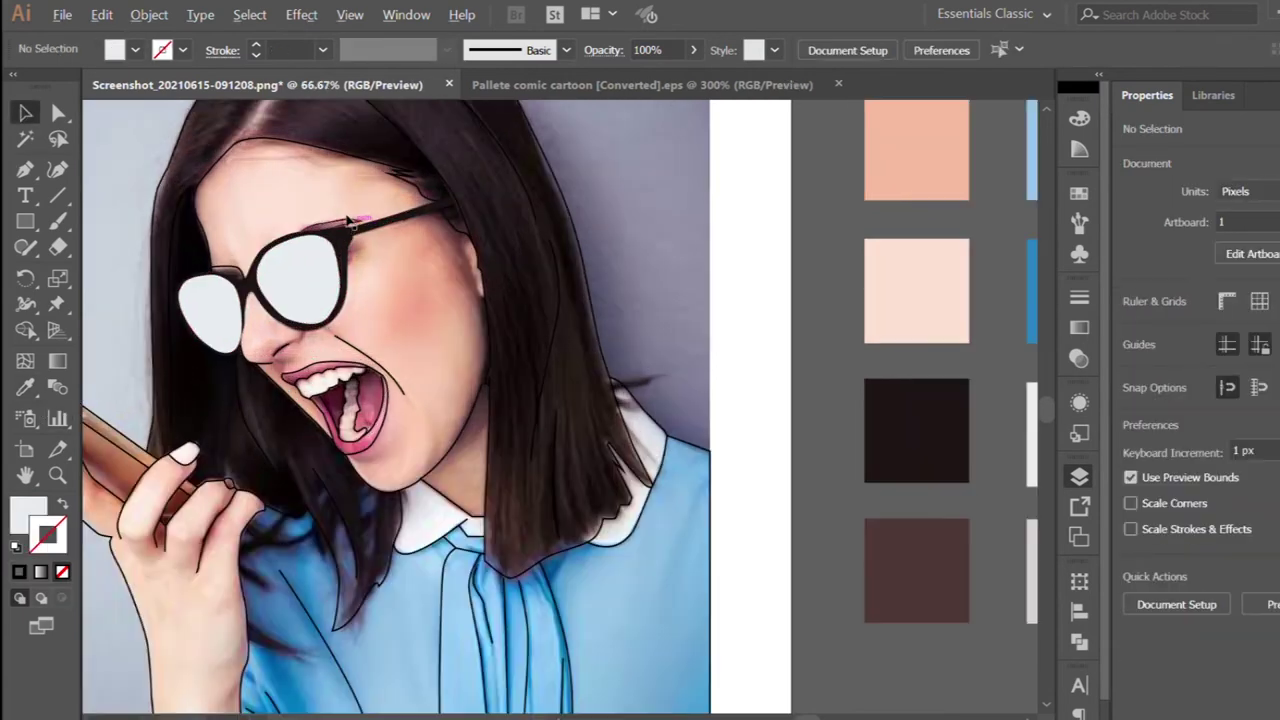
left_click(348, 222)
key("i")
left_click(916, 430)
key("v")
Draw a new shape from the glasses bridge along the frame's top edge
scroll(100, 224, "up", 2, "alt")
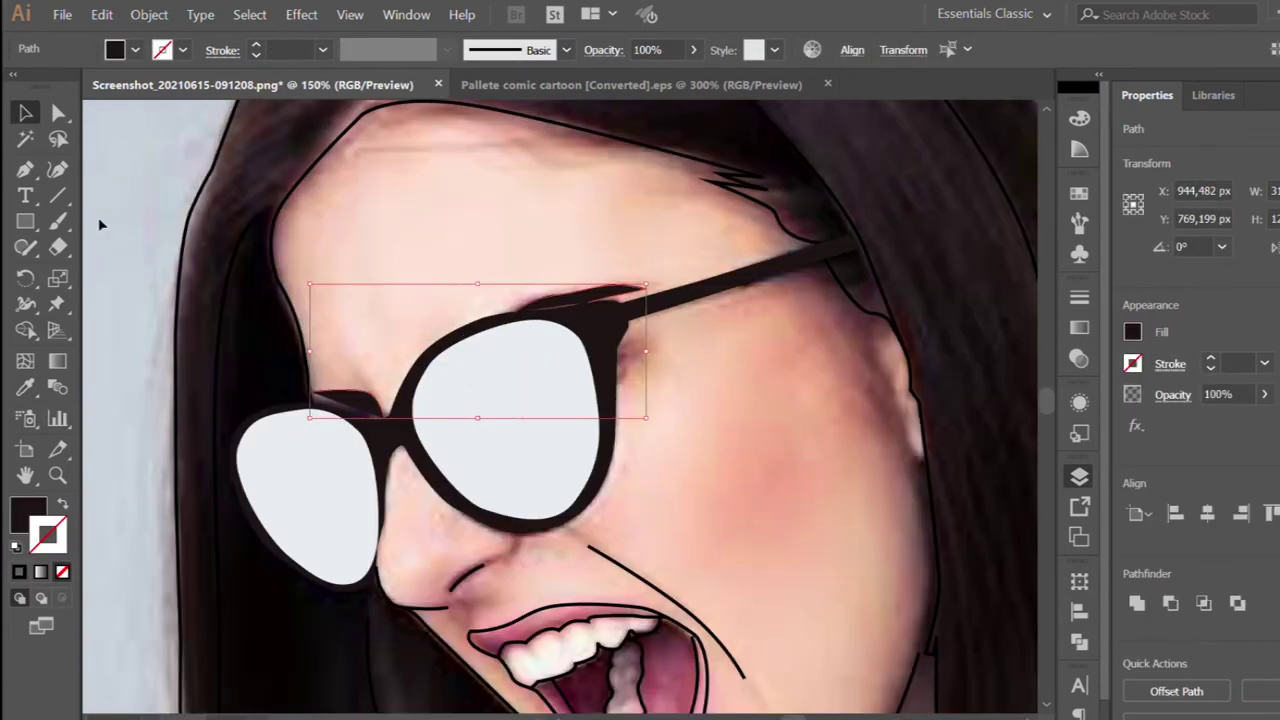
key("p")
scroll(340, 420, "up", 1, "alt")
left_click(300, 407)
left_click(390, 420)
left_click(755, 258)
scroll(420, 280, "down", 2, "alt")
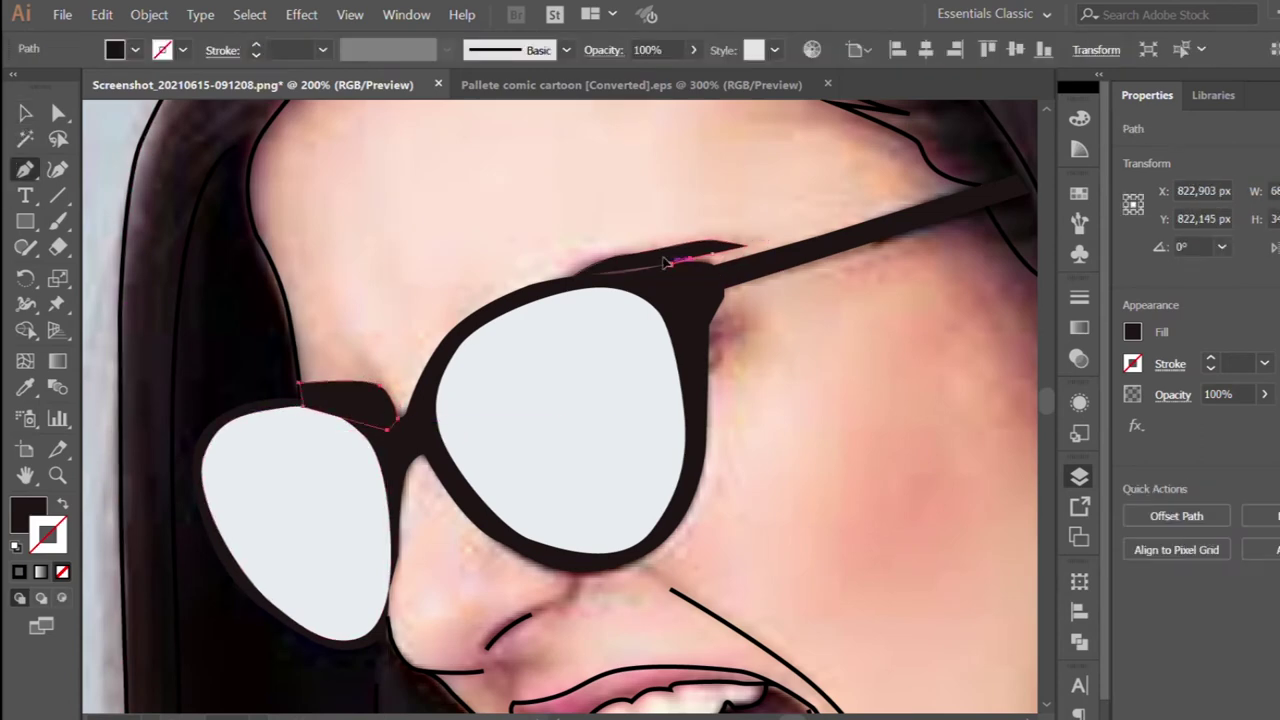
scroll(397, 300, "down", 1, "alt")
scroll(397, 300, "down", 1, "alt")
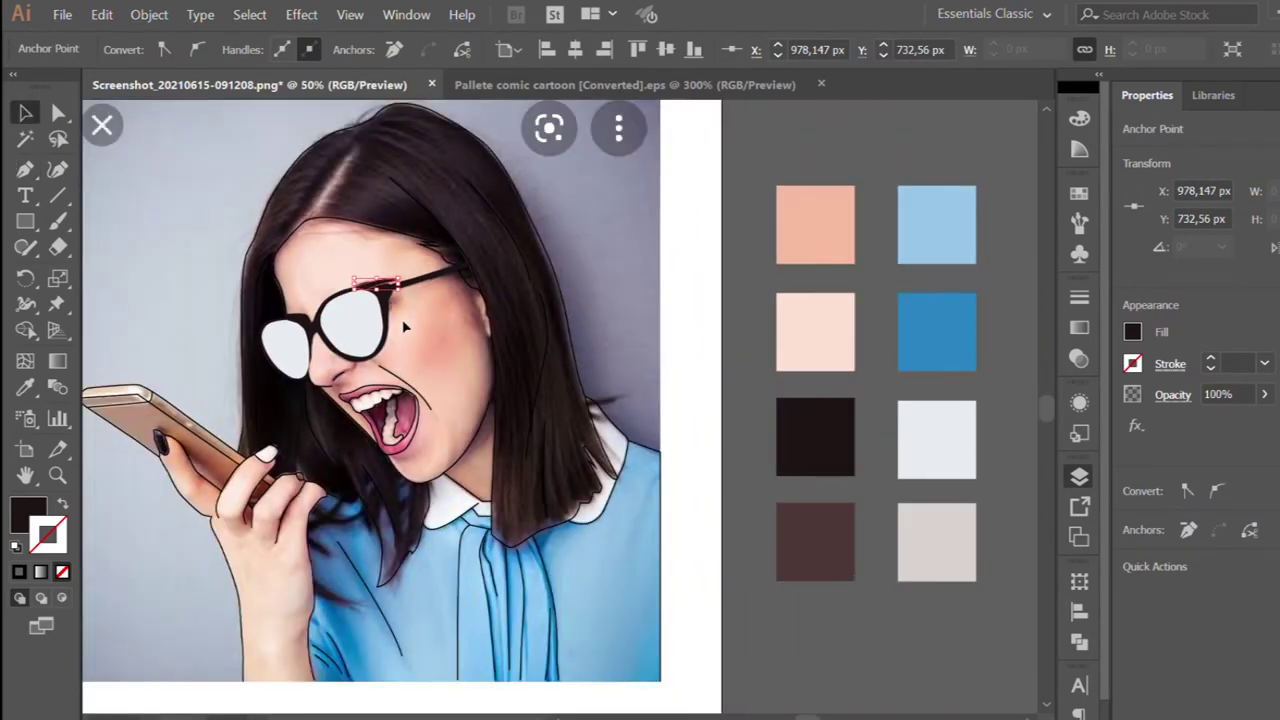
Select the glasses frame, left lens and another glasses path
key("v")
scroll(330, 190, "up", 1, "alt")
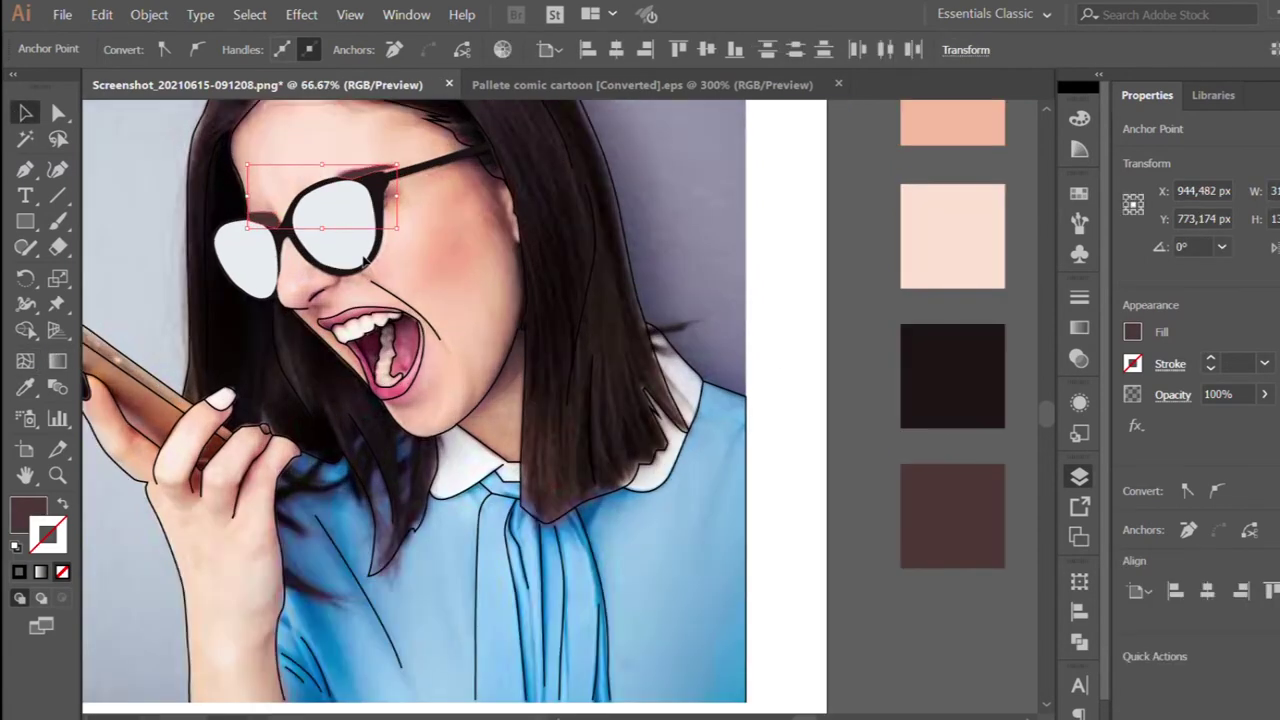
left_click(430, 165)
left_click(277, 230, "shift")
scroll(341, 187, "down", 1, "alt")
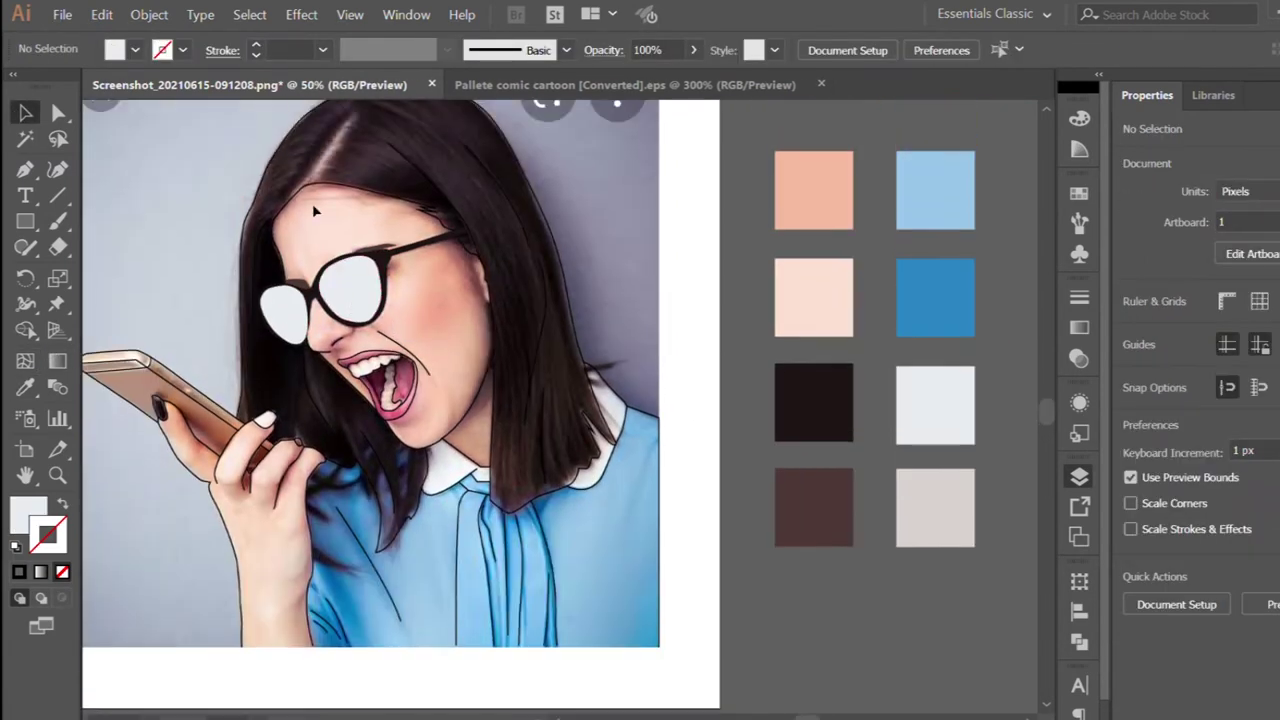
left_click(350, 220)
Fill the mouth shape with the lip pink colour
left_click(25, 170)
scroll(307, 338, "up", 2, "alt")
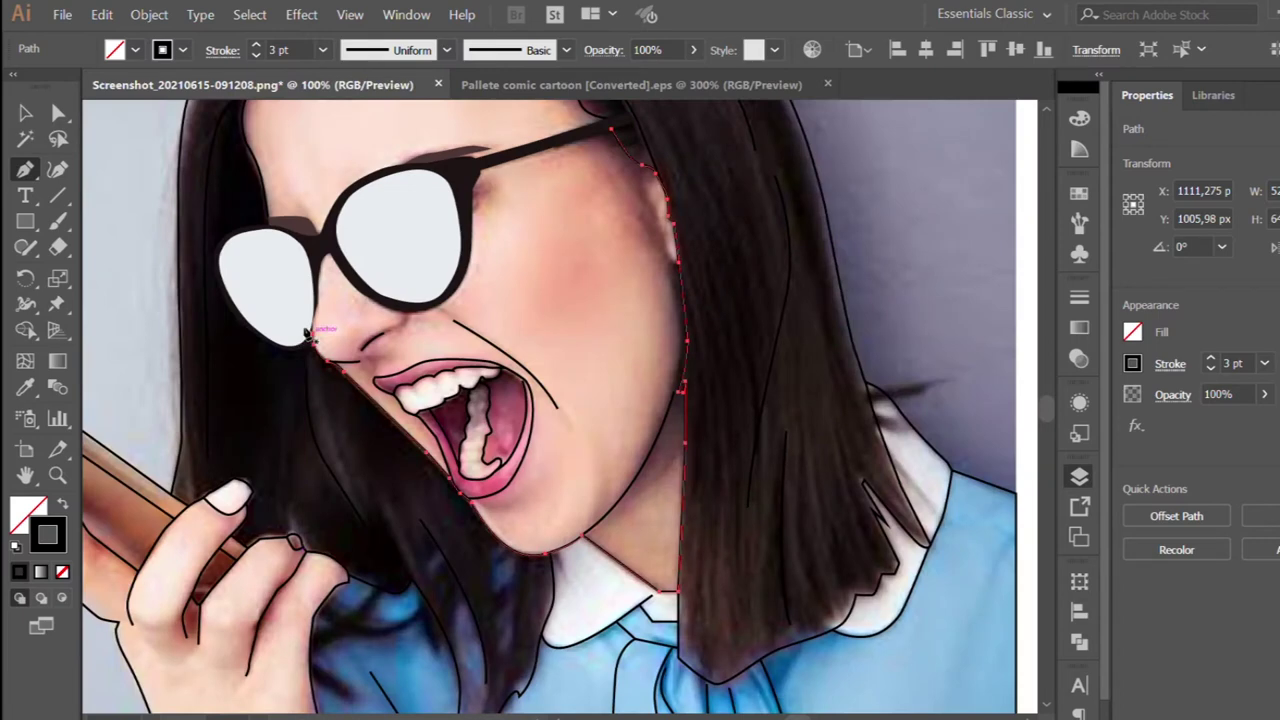
left_click(25, 113)
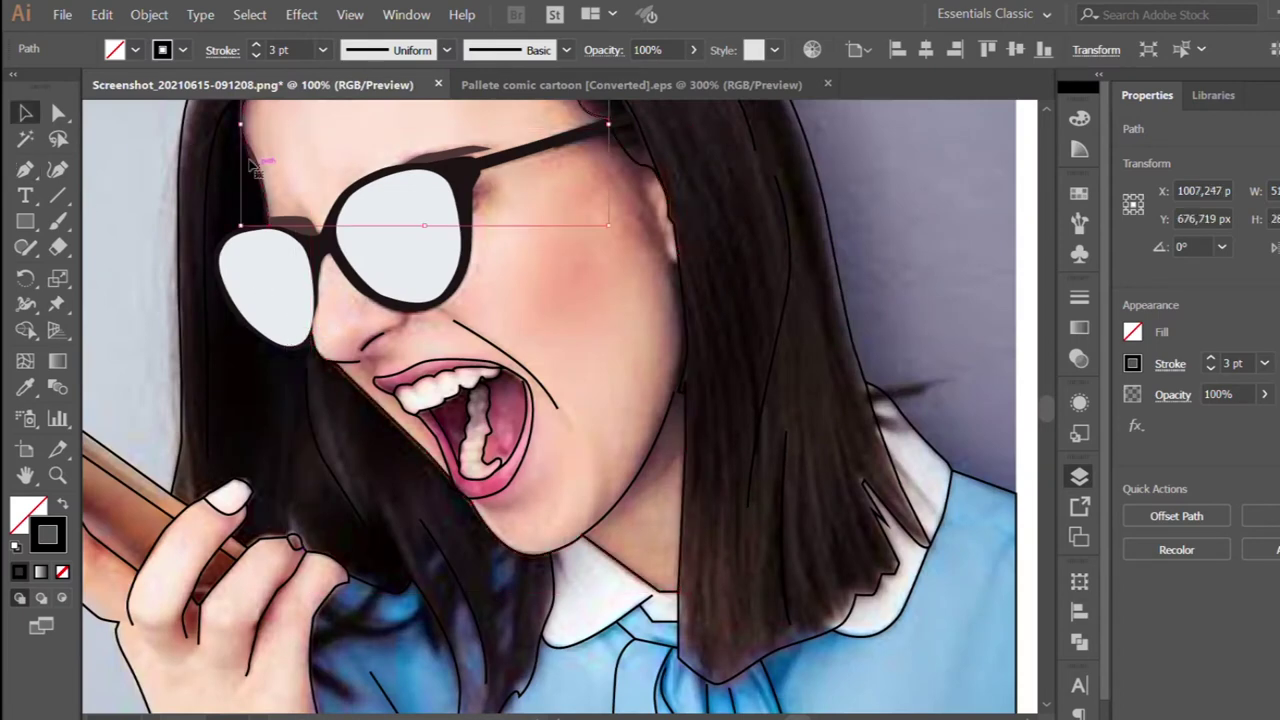
left_click(25, 170)
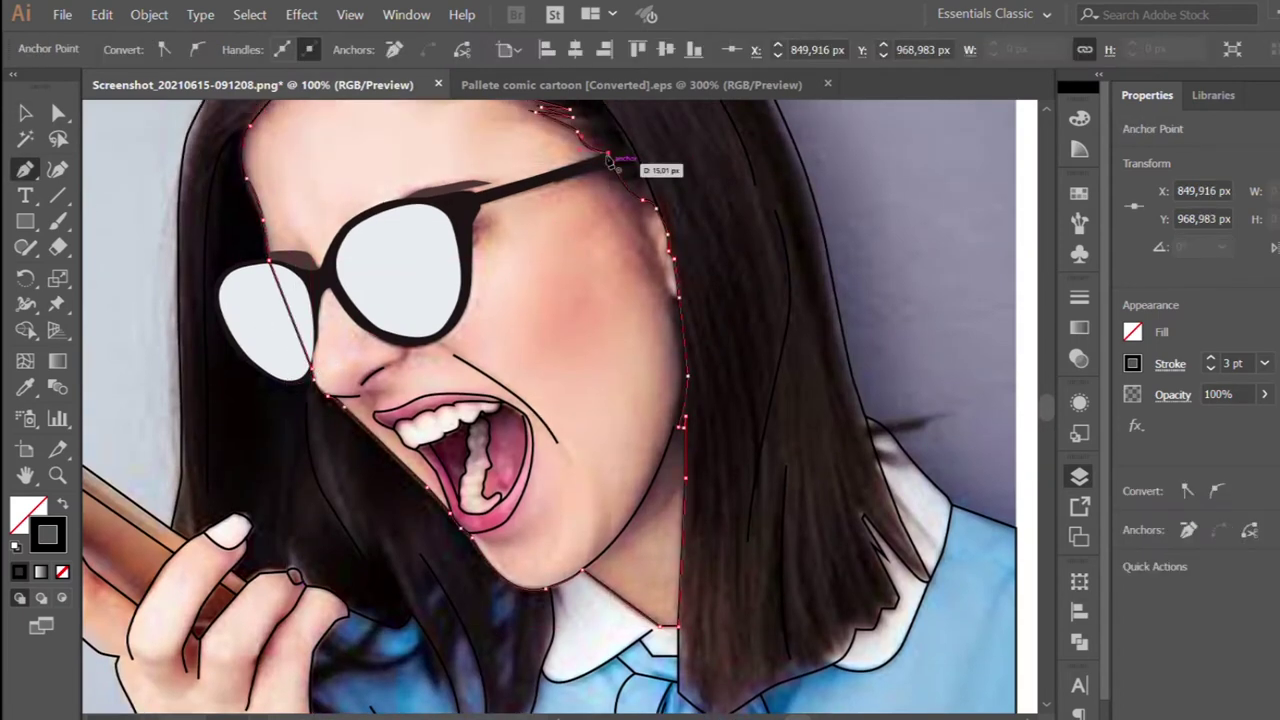
scroll(93, 318, "down", 1, "alt")
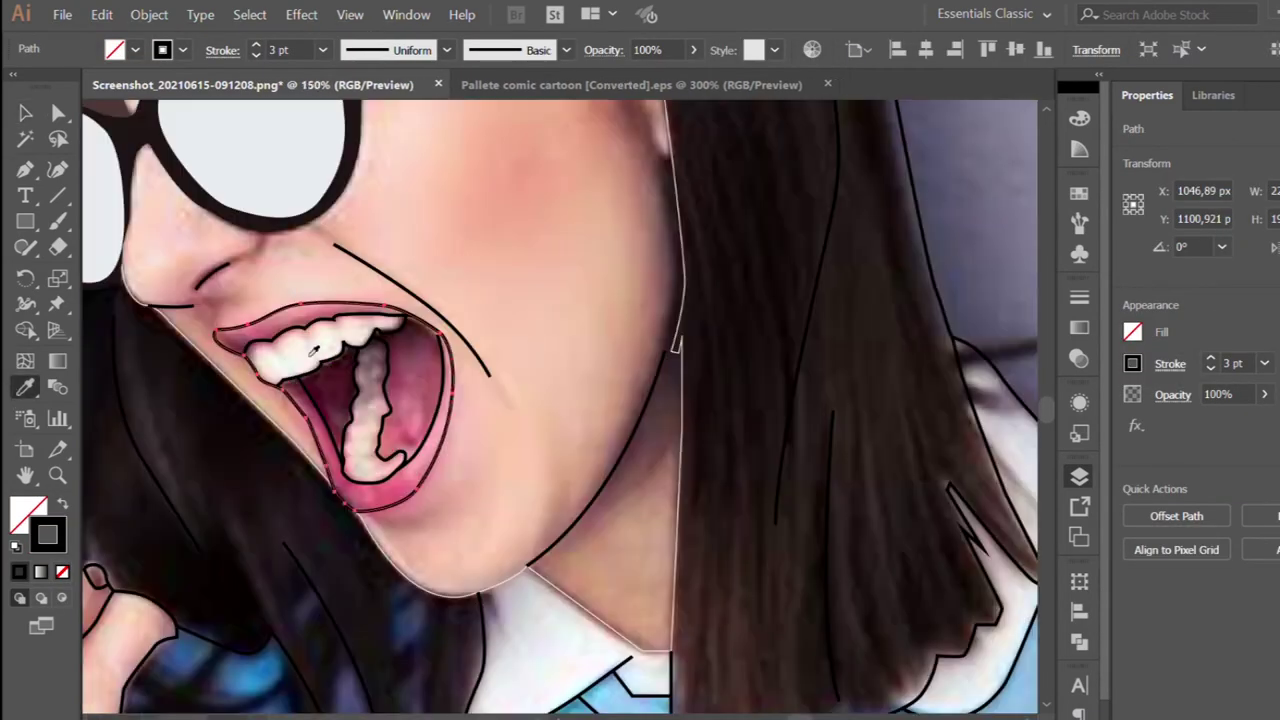
left_click(268, 323)
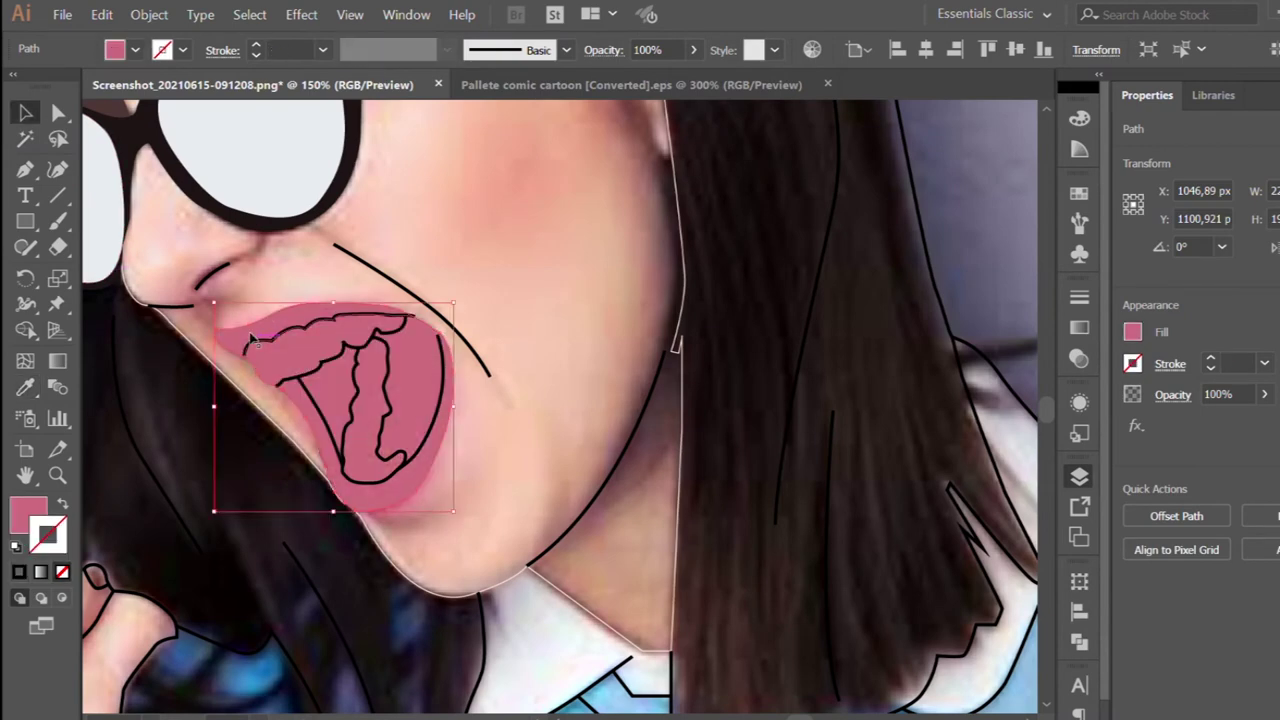
Extend the upper-lip path from its left end with the Direct Selection tool
scroll(252, 340, "up", 1)
left_click(280, 385)
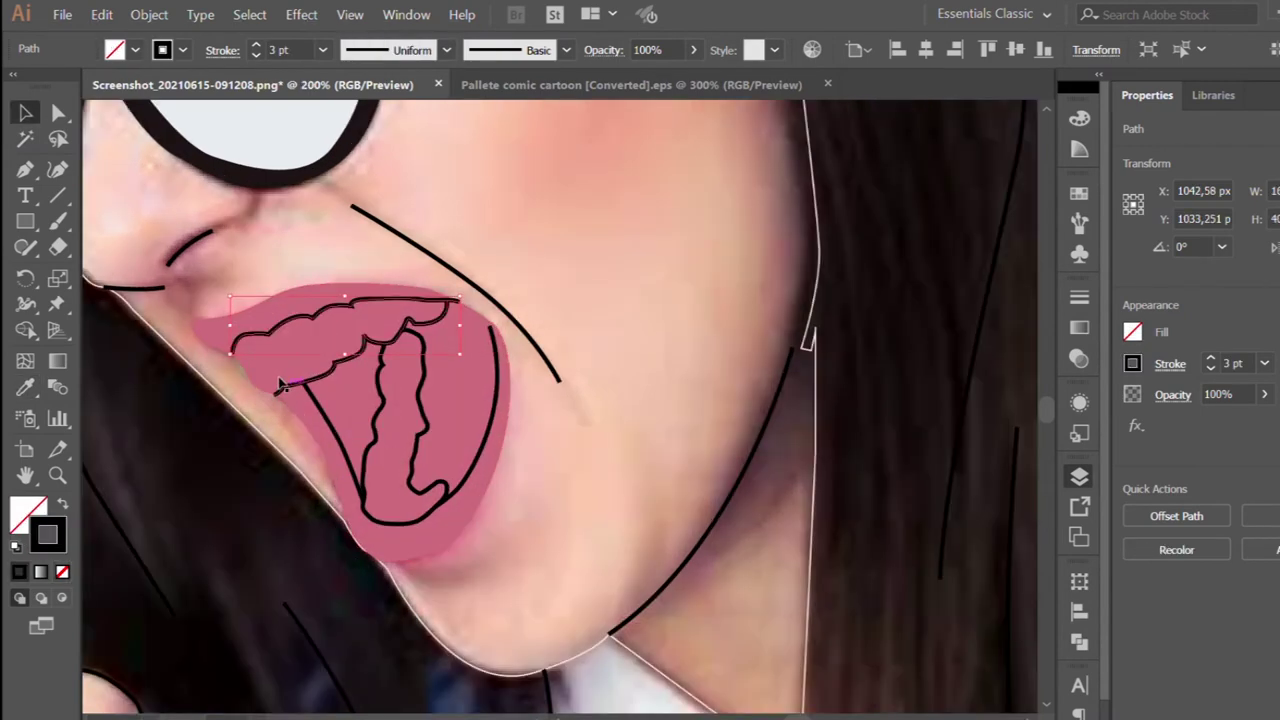
left_click(268, 244)
key("a")
scroll(502, 312, "up", 1)
left_click(432, 295)
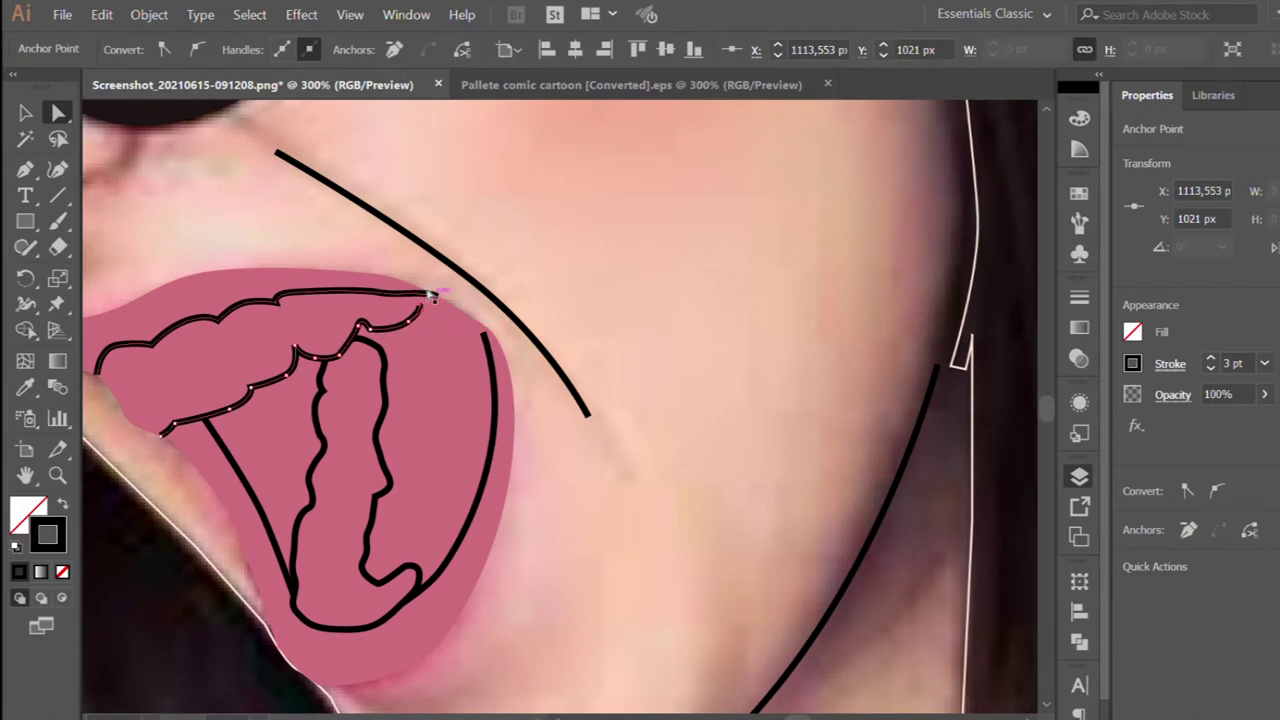
left_click_drag(457, 286, 491, 320)
Close the teeth outline shape and fill it with the light colour
key("p")
left_click(129, 410)
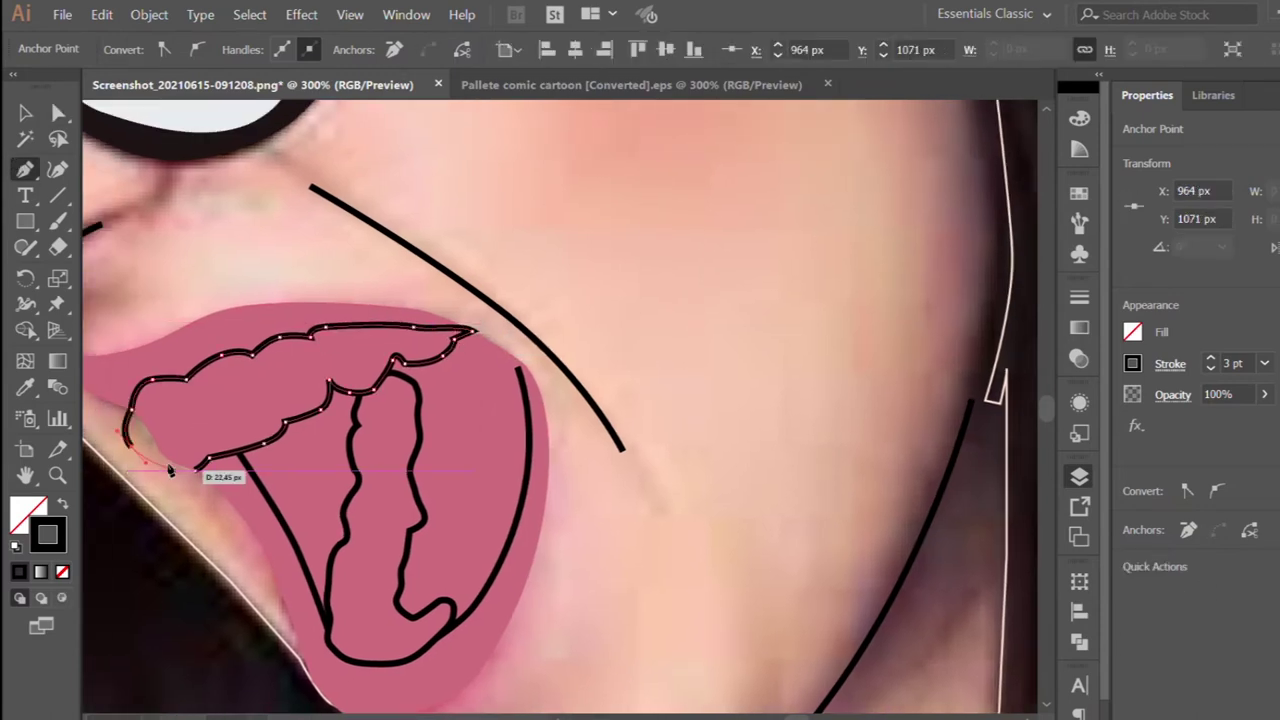
left_click(20, 395)
key("ctrl+minus")
left_click(177, 194)
Merge the upper lip into the tongue shape with the Shape Builder
key("shift+m")
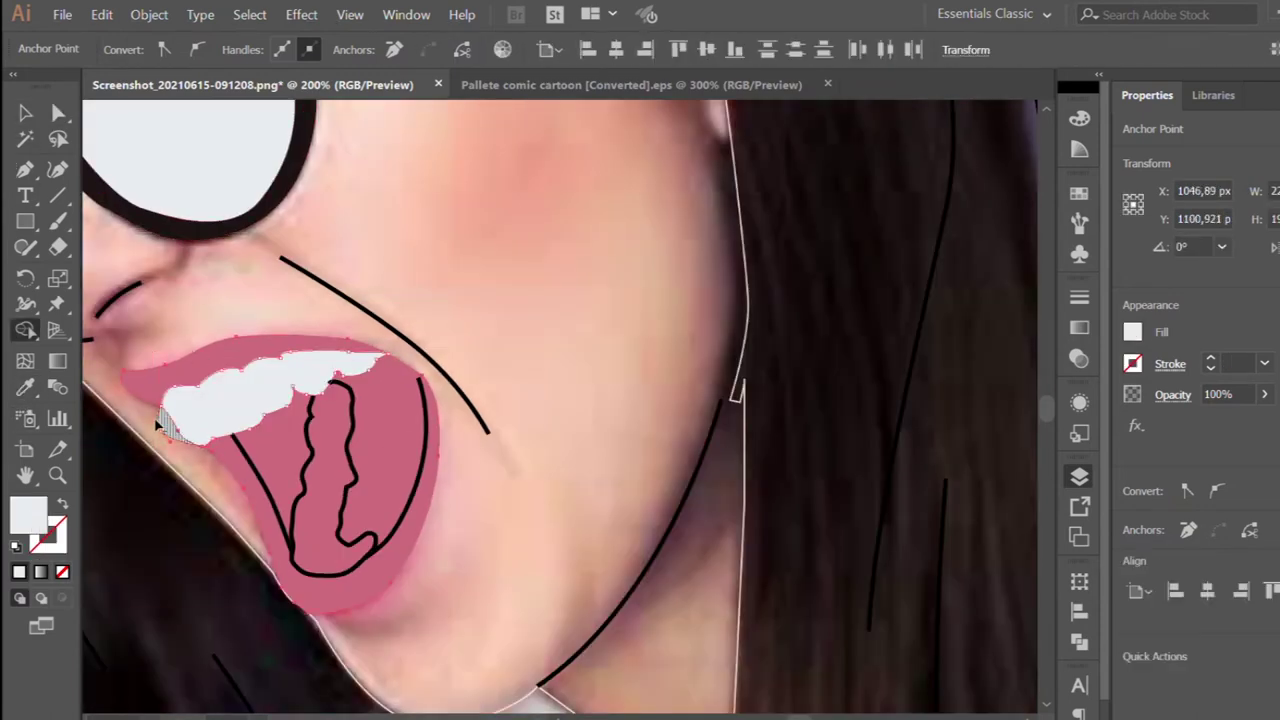
left_click_drag(362, 347, 340, 430)
scroll(340, 430, "up", 3)
scroll(340, 430, "down", 5)
key("v")
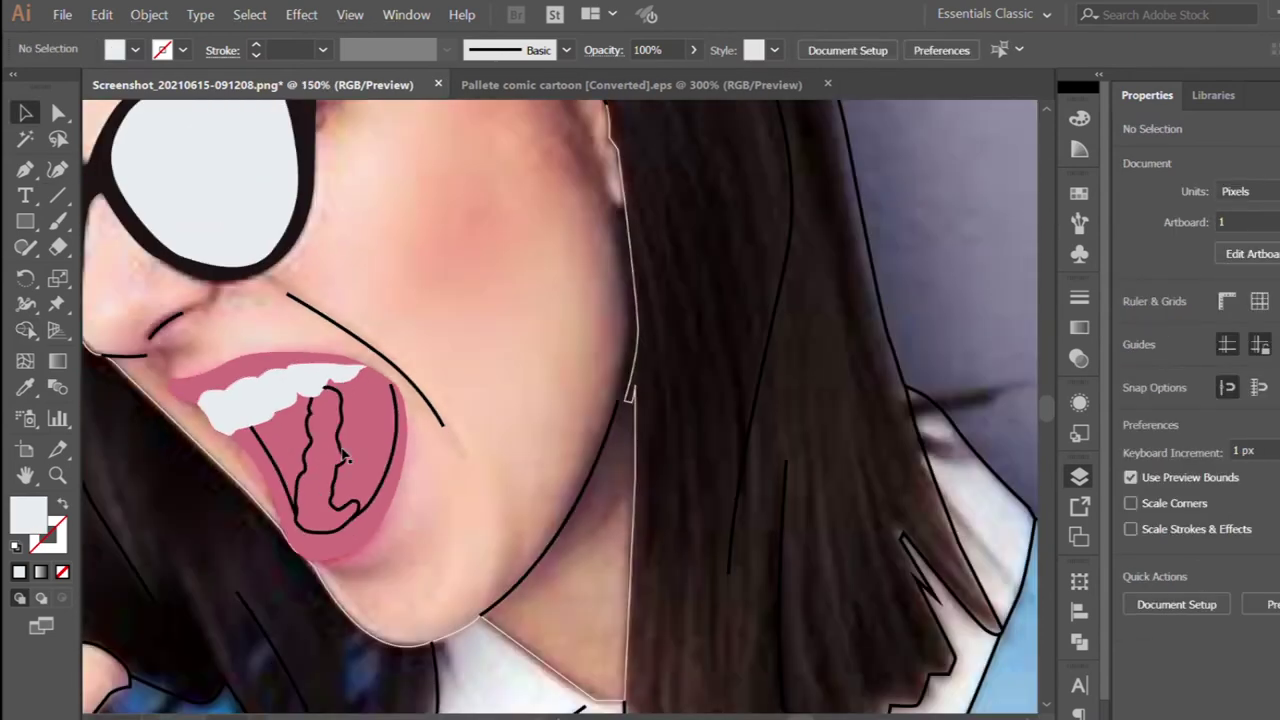
scroll(333, 462, "up", 1)
left_click(333, 462)
left_click(333, 462)
Draw a closed Pen path around the mouth interior
key("ctrl+shift+bracketright")
key("ctrl+shift+a")
scroll(380, 374, "down", 1)
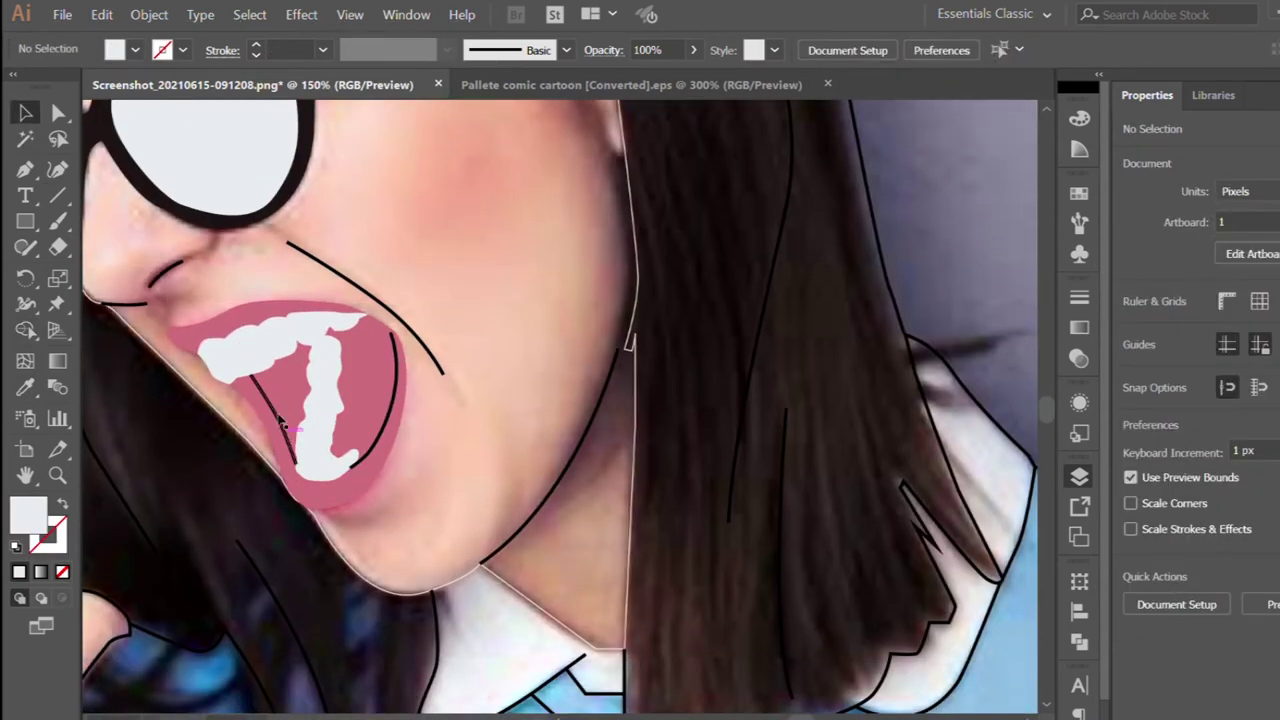
key("p")
key("ctrl+plus")
left_click(250, 347)
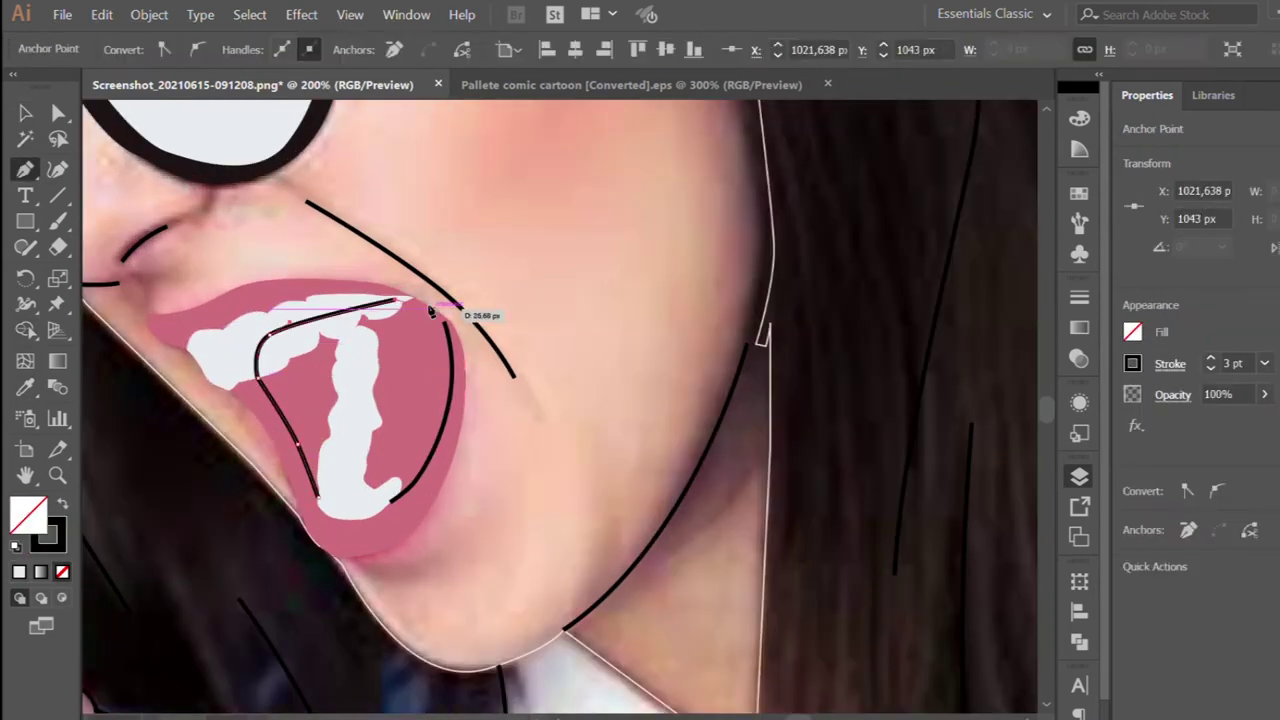
left_click(314, 499)
key("ctrl+minus")
key("ctrl+minus")
key("ctrl+minus")
key("ctrl+plus")
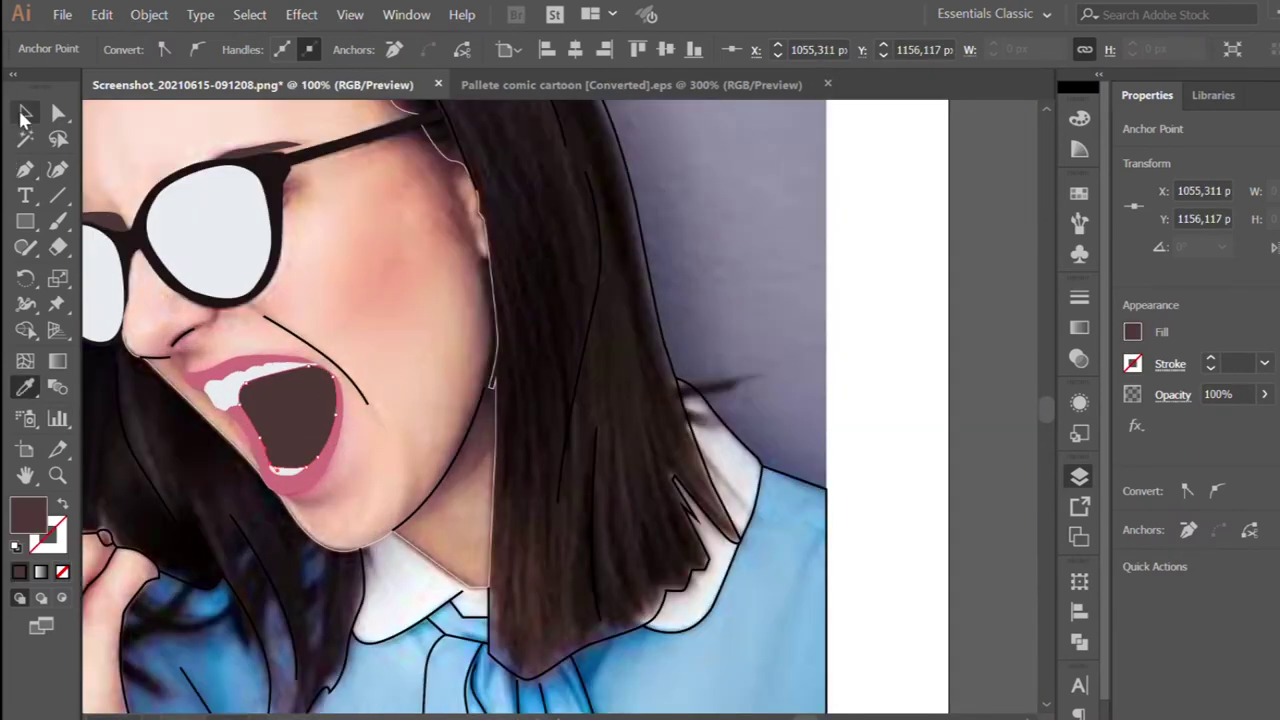
Try a pale skin fill on the face shape, then remove it so the photo shows
left_click(323, 386)
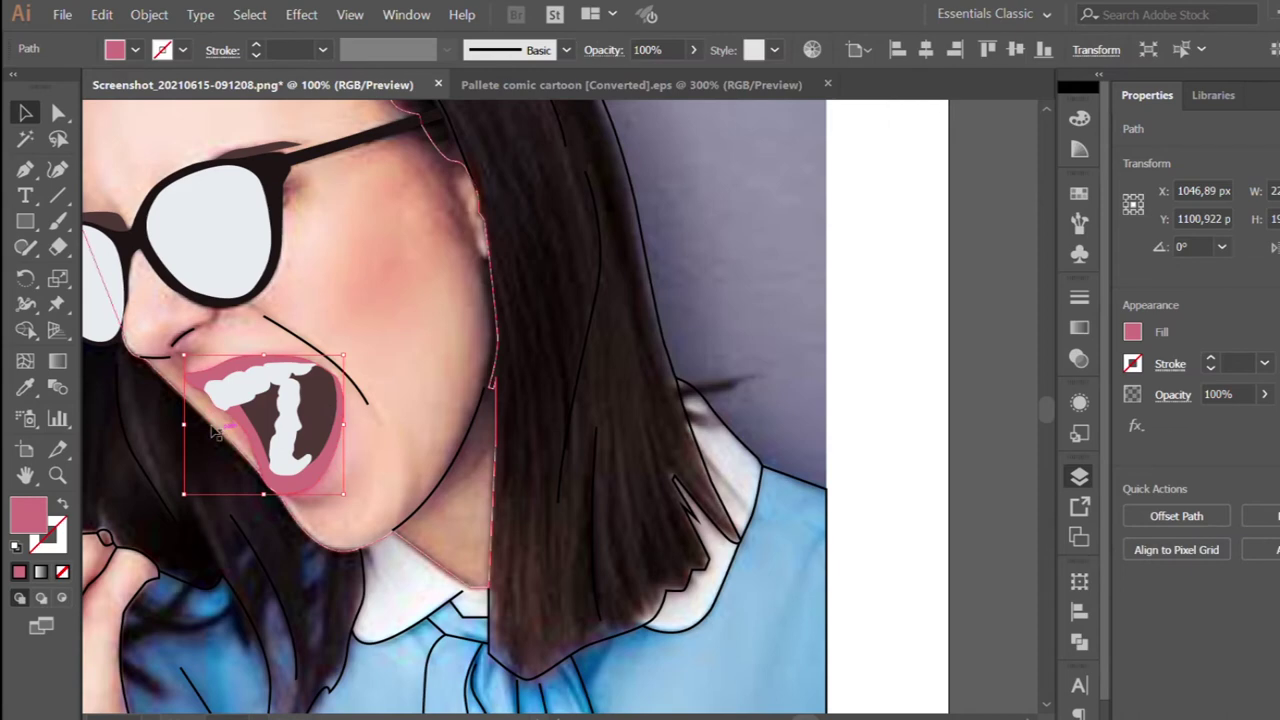
left_click(213, 431)
left_click(64, 496)
key("ctrl+minus")
key("ctrl+minus")
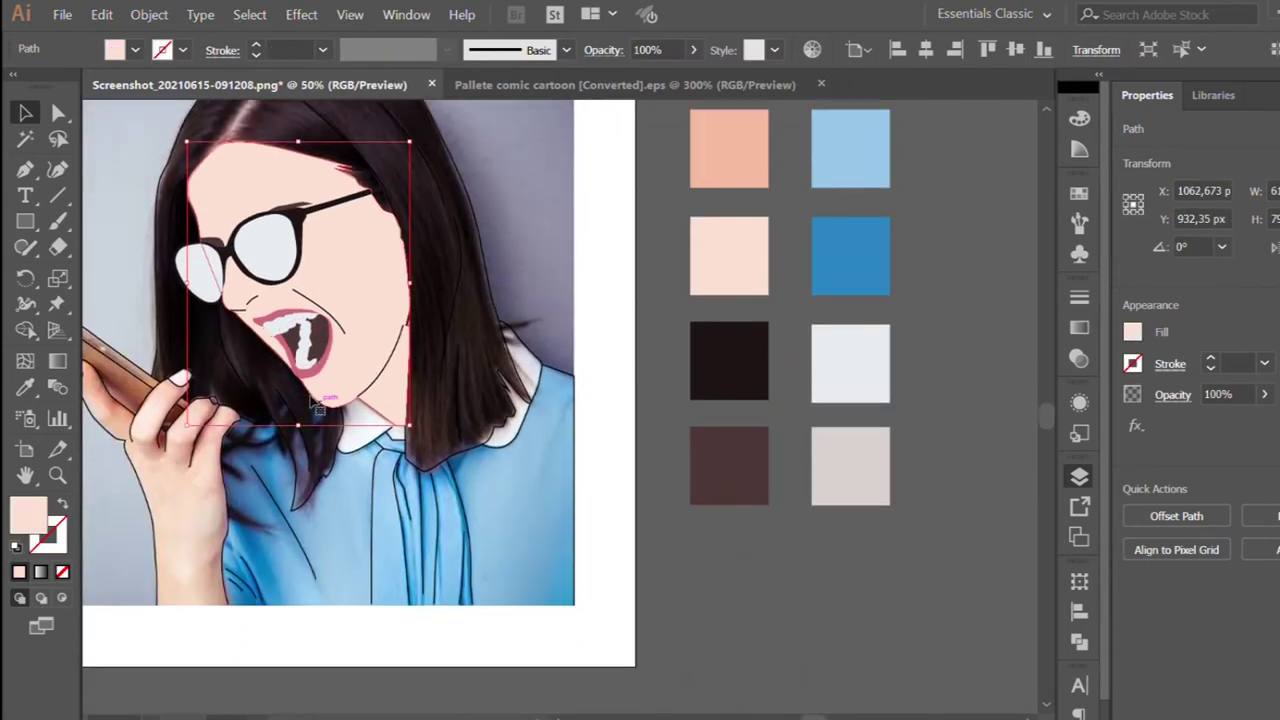
key("ctrl+plus")
key("ctrl+plus")
left_click(424, 433)
key("v")
left_click(510, 300)
left_click(64, 500)
Start a shadow path under the chin and select the face shape
left_click(510, 292)
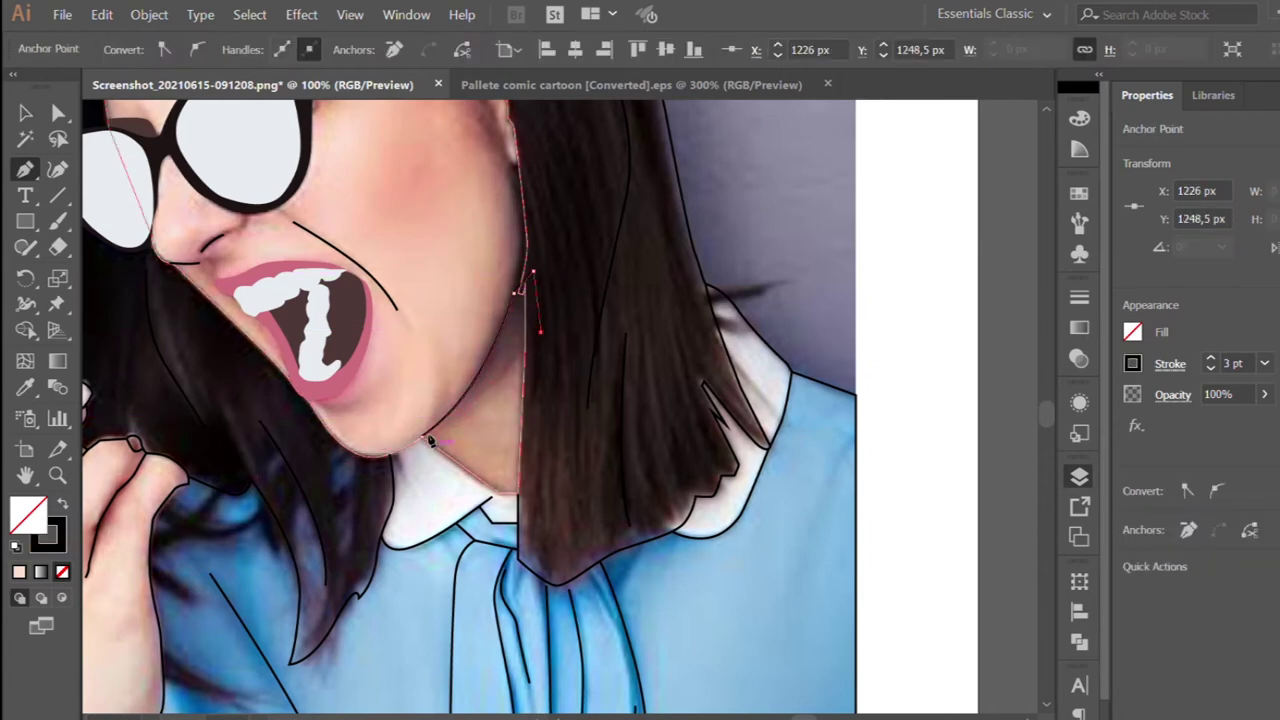
scroll(432, 446, "up", 2)
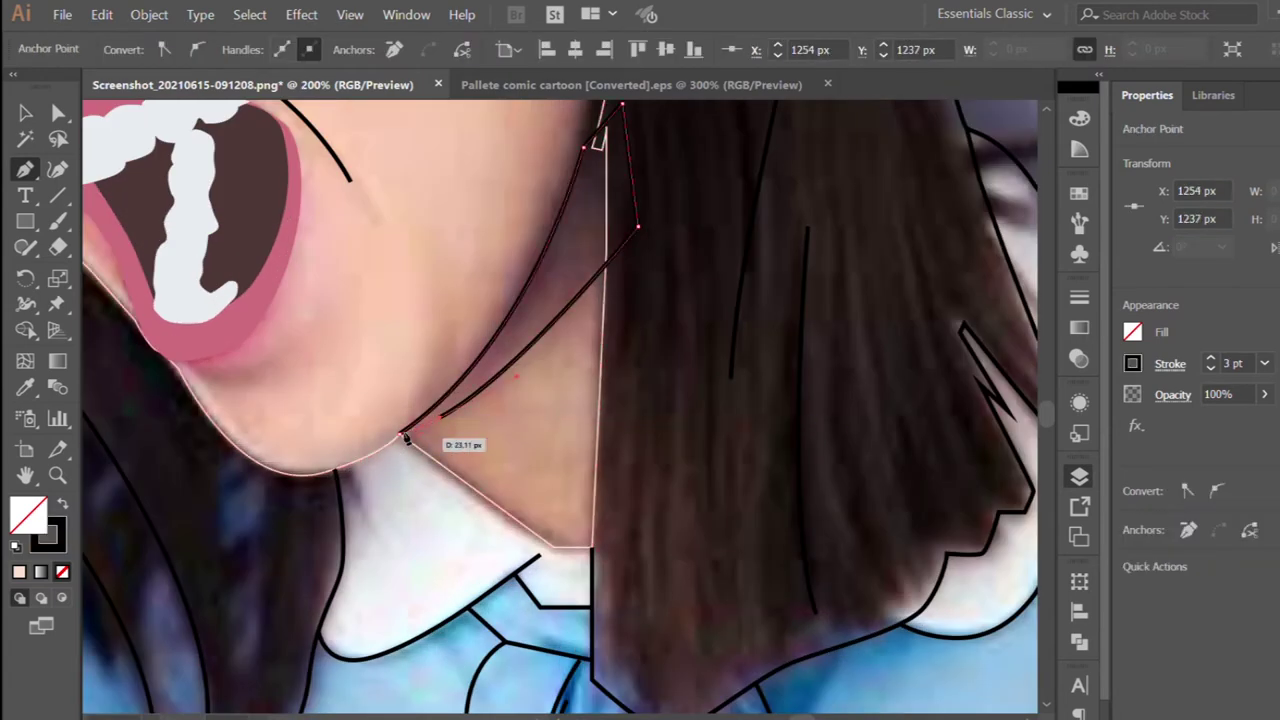
scroll(350, 497, "down", 2)
scroll(350, 497, "down", 2)
key("v")
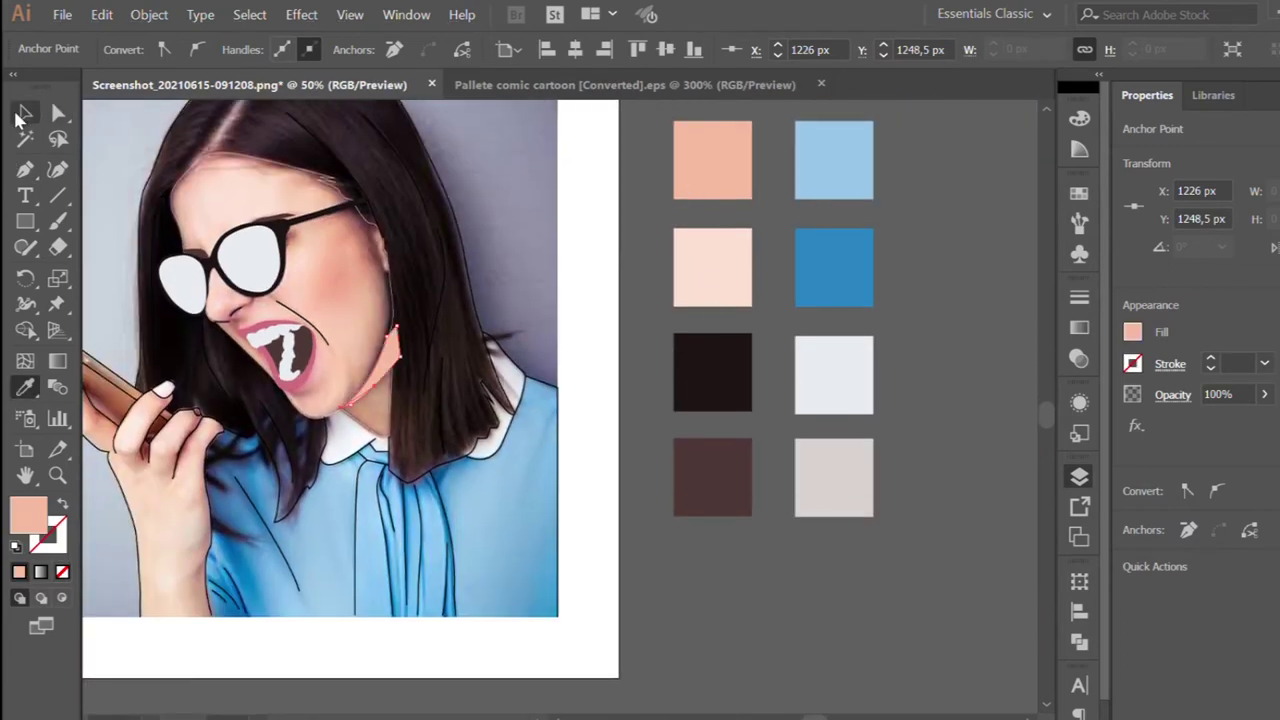
scroll(390, 310, "up", 1)
left_click(390, 310, "shift")
scroll(400, 375, "down", 2)
key("v")
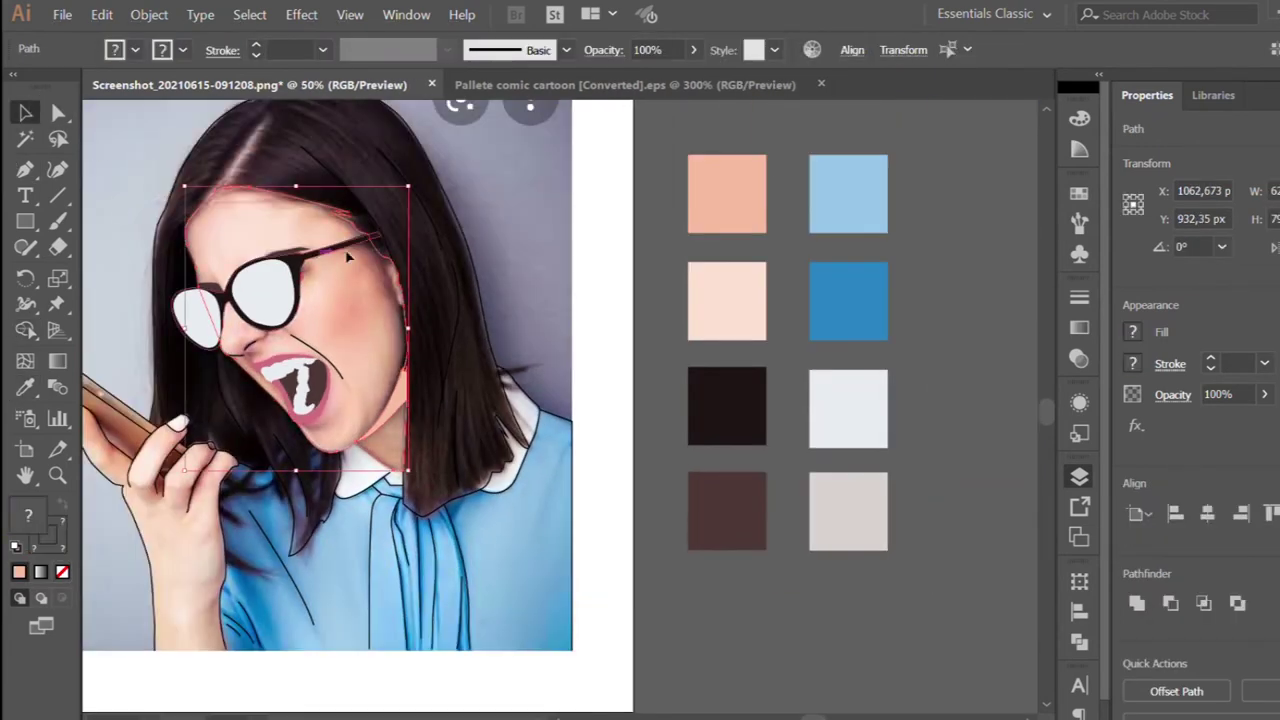
left_click(257, 209)
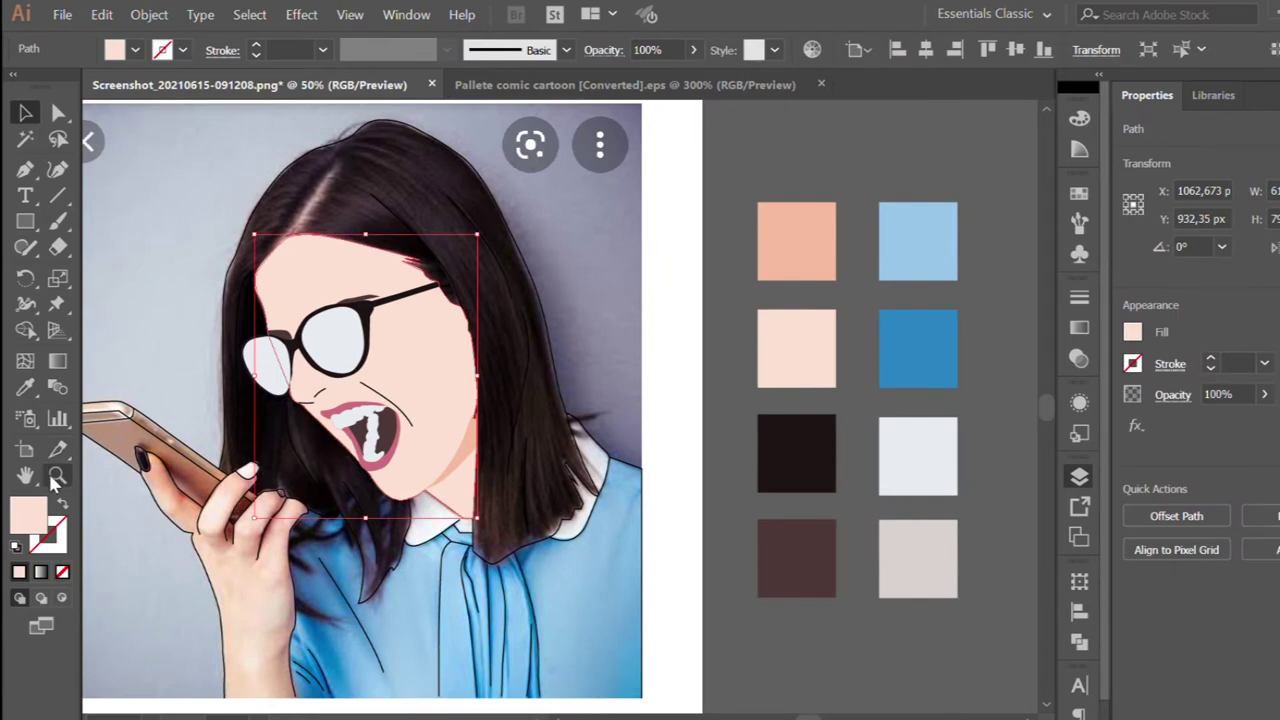
Begin outlining a curved blush shape on the cheek
key("p")
scroll(363, 367, "up", 2)
scroll(363, 367, "up", 1)
left_click(385, 310)
left_click(376, 337)
left_click_drag(423, 410, 457, 395)
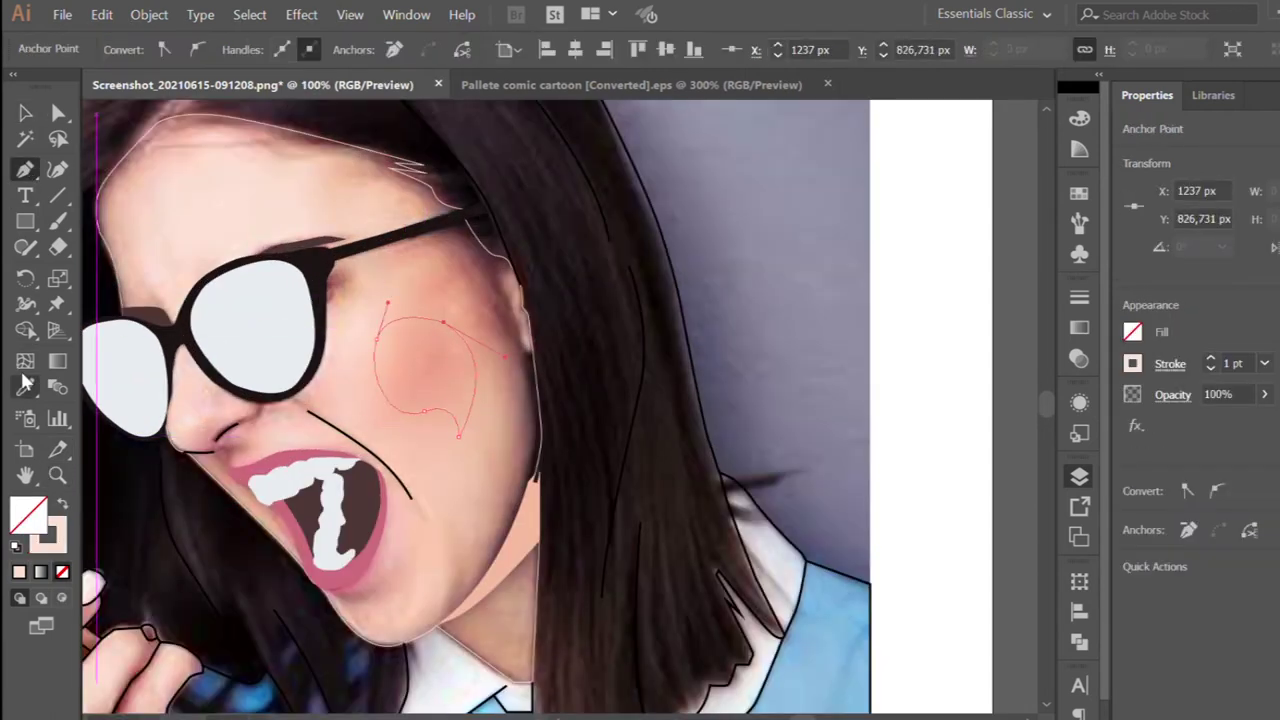
Close the cheek blush path and fill it with the peach swatch
left_click(25, 383)
left_click(440, 370)
key("p")
key("ctrl+shift+a")
scroll(256, 243, "down", 1)
scroll(420, 287, "up", 1)
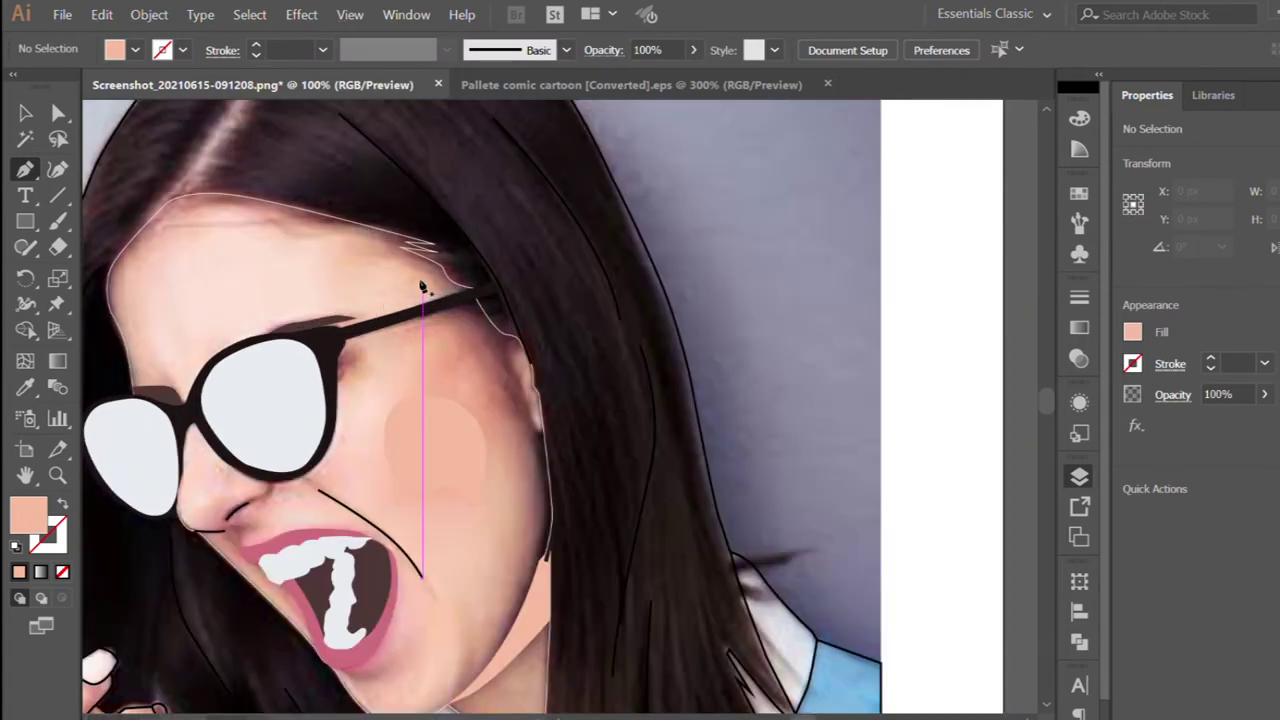
Draw a peach shadow down the face's right edge and trim it against the face outline with Shape Builder
left_click(432, 312)
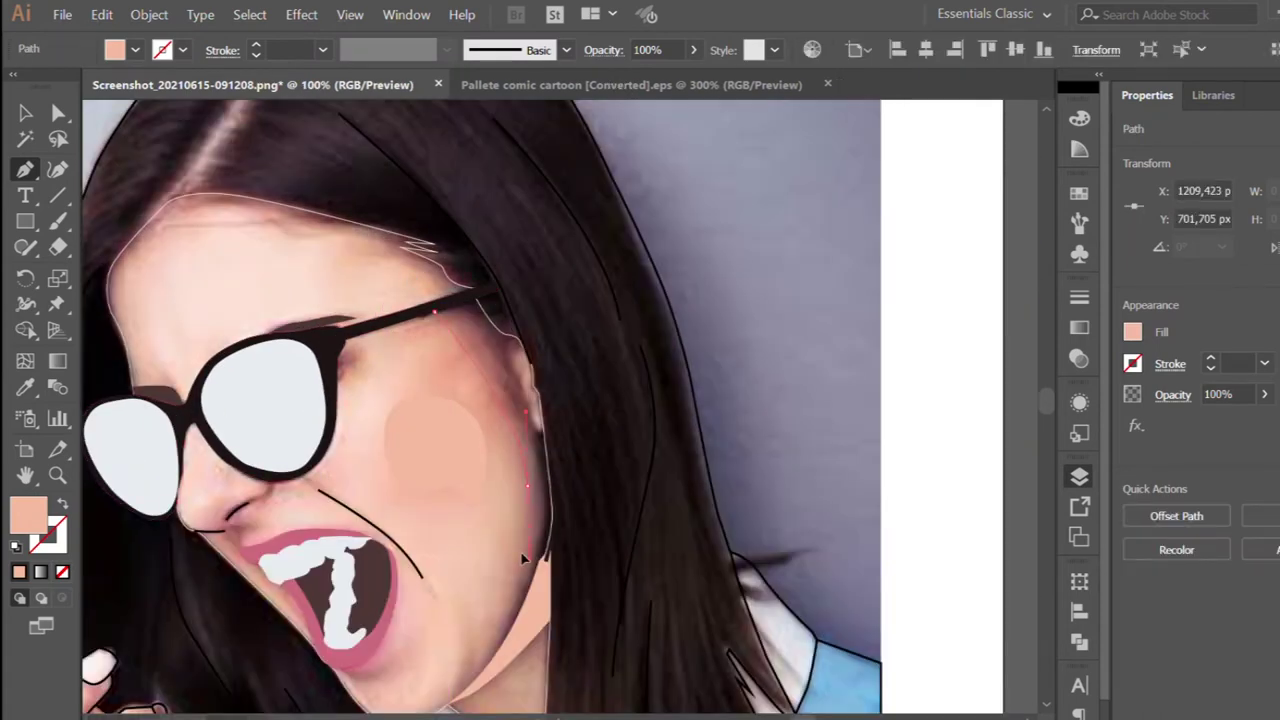
left_click_drag(492, 640, 563, 490)
left_click_drag(579, 372, 584, 374)
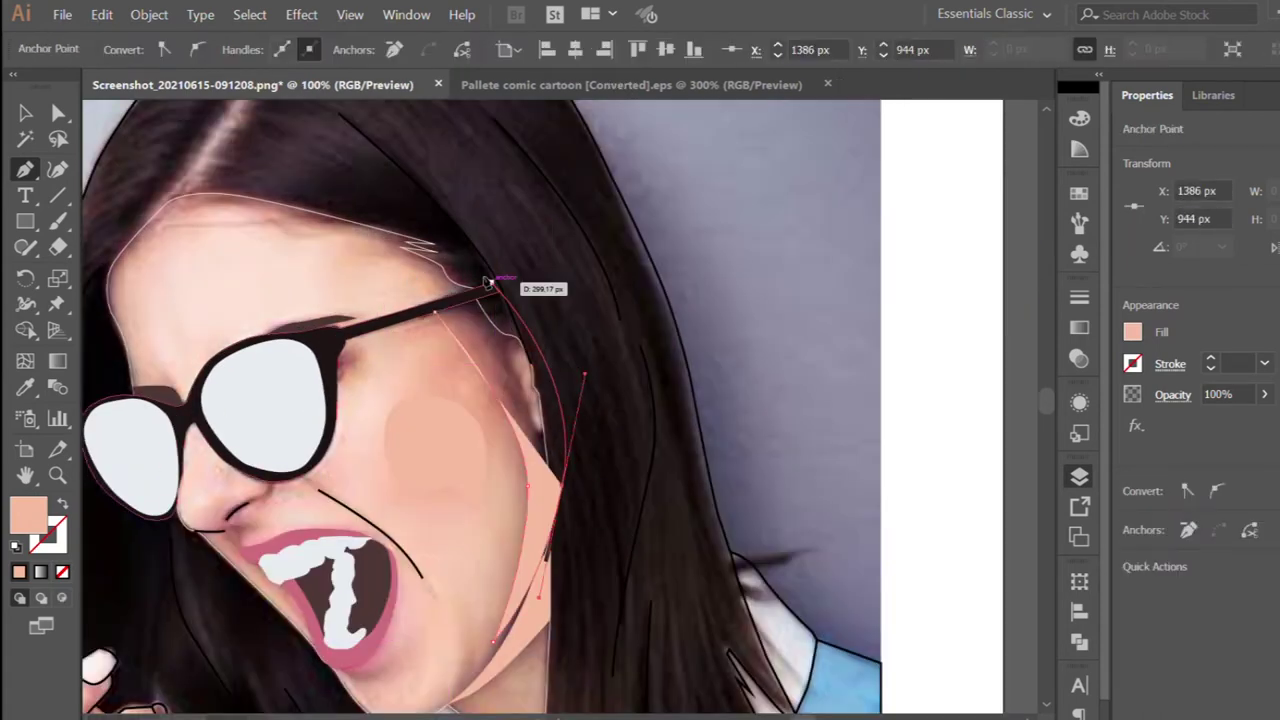
left_click(501, 292)
left_click(241, 204, "shift")
key("shift+m")
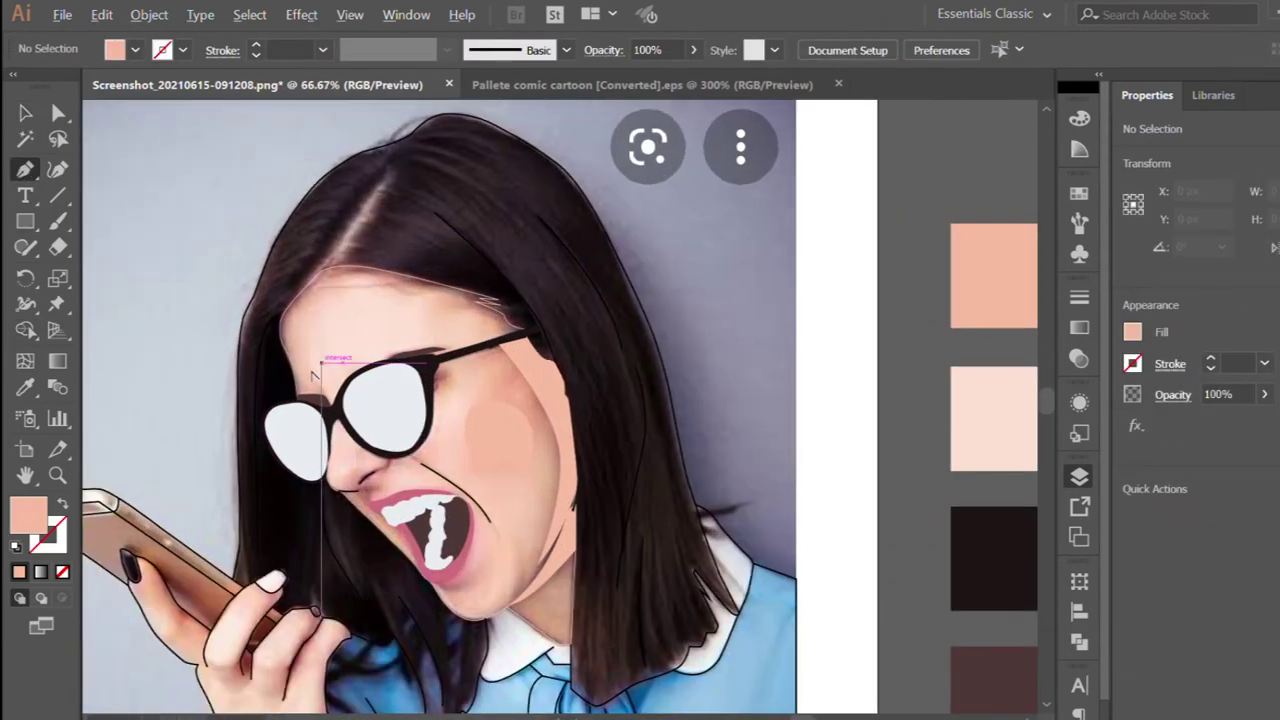
scroll(313, 375, "up", 1)
Draw a three-point shadow shape beside the nose by the left lens
left_click(312, 350)
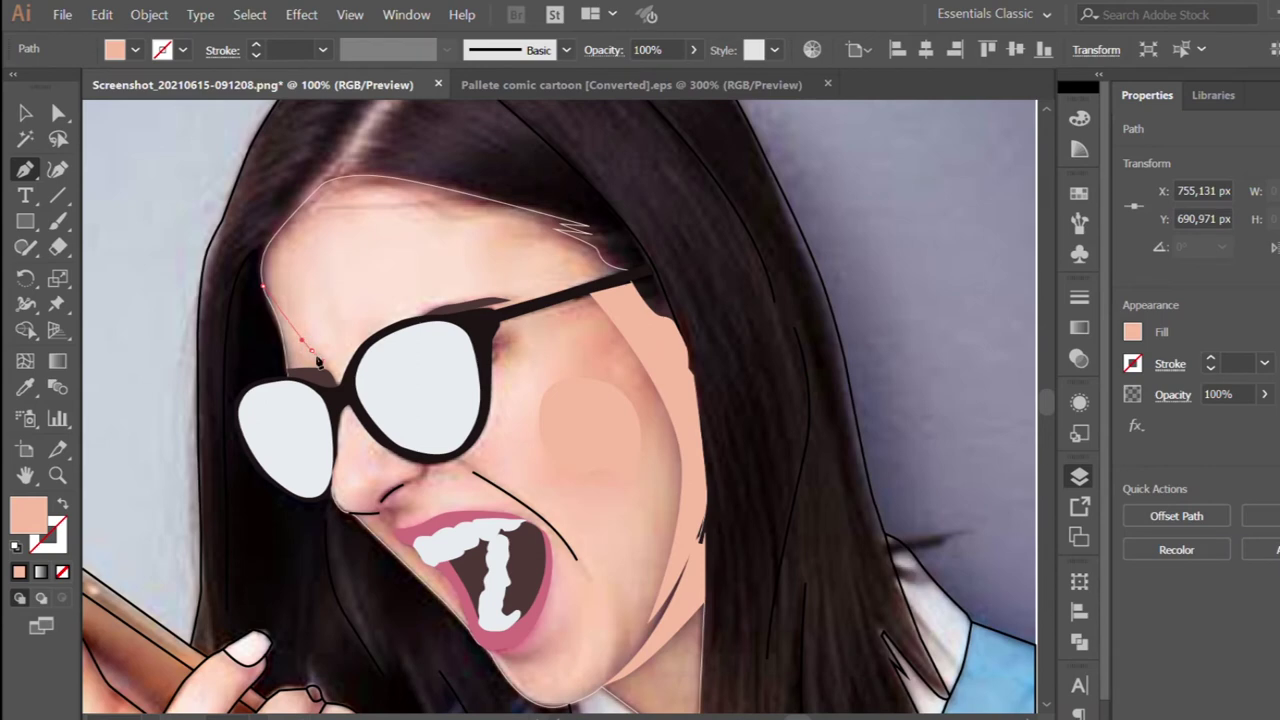
left_click(290, 415)
left_click(240, 385)
left_click(318, 237)
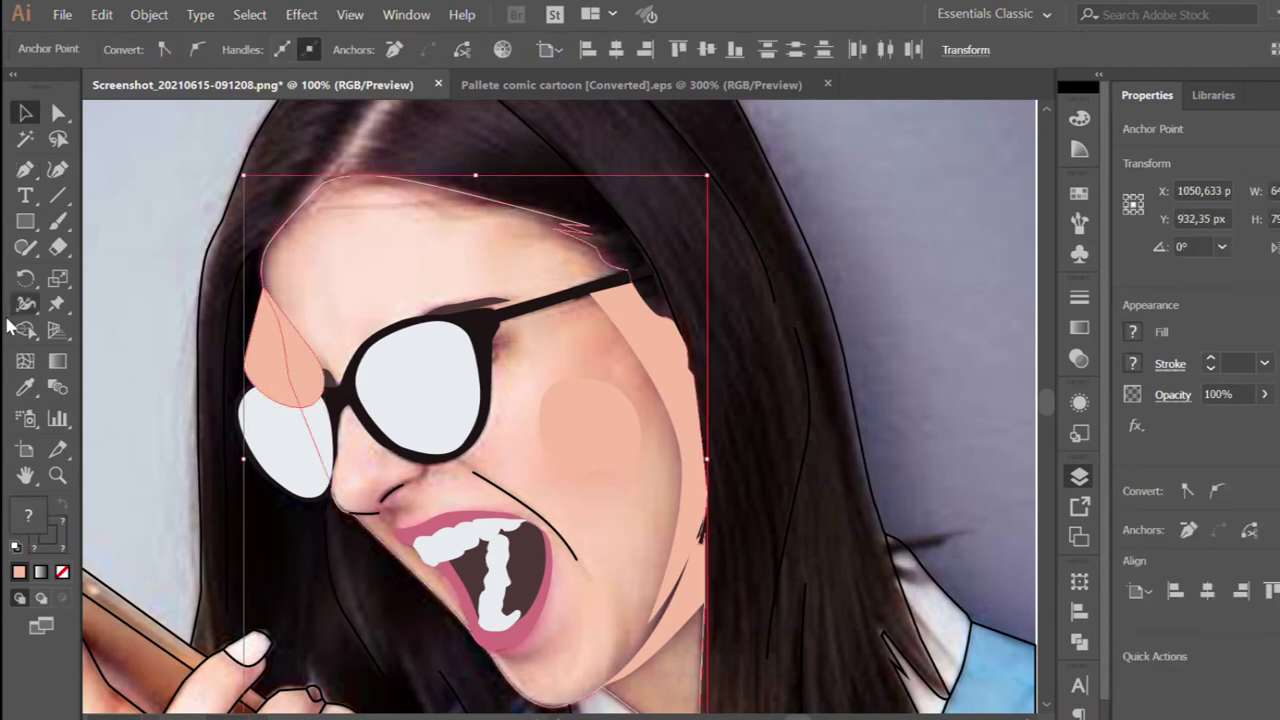
left_click(25, 169)
scroll(393, 474, "down", 2)
scroll(393, 474, "up", 2)
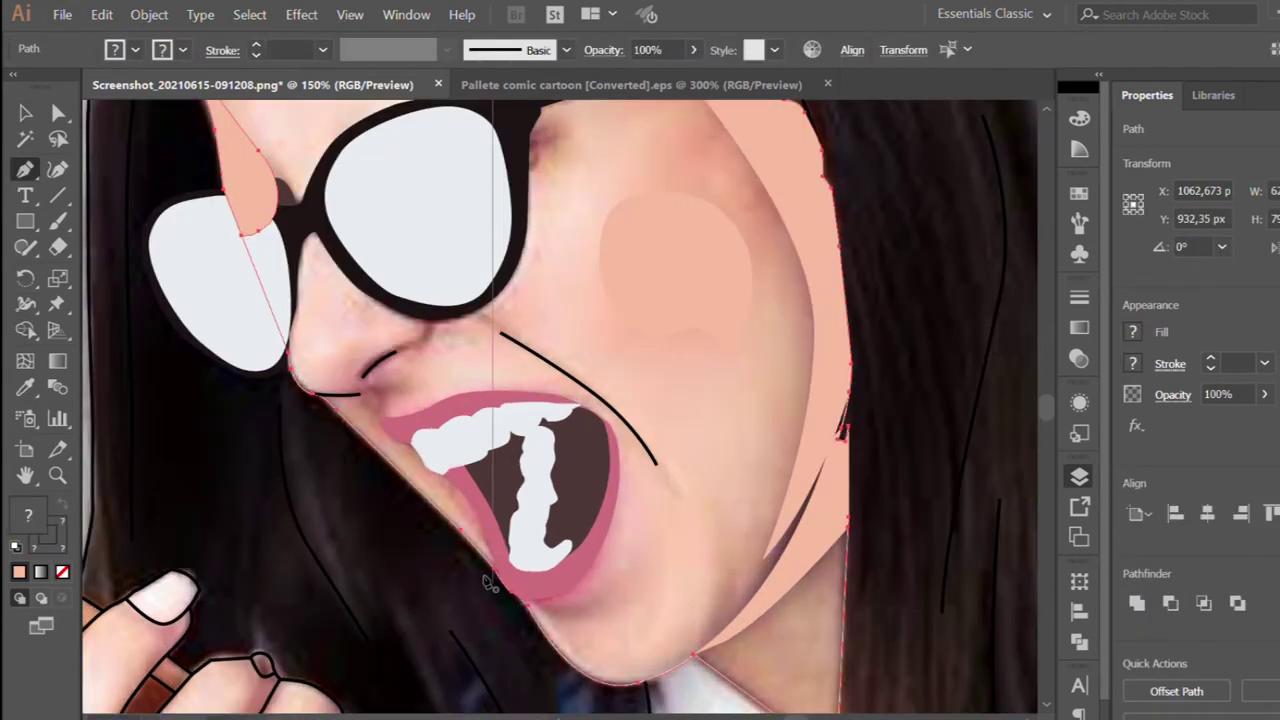
Add a shadow curving from the nose corner down toward the lower lip
left_click_drag(492, 580, 476, 500)
left_click(308, 398)
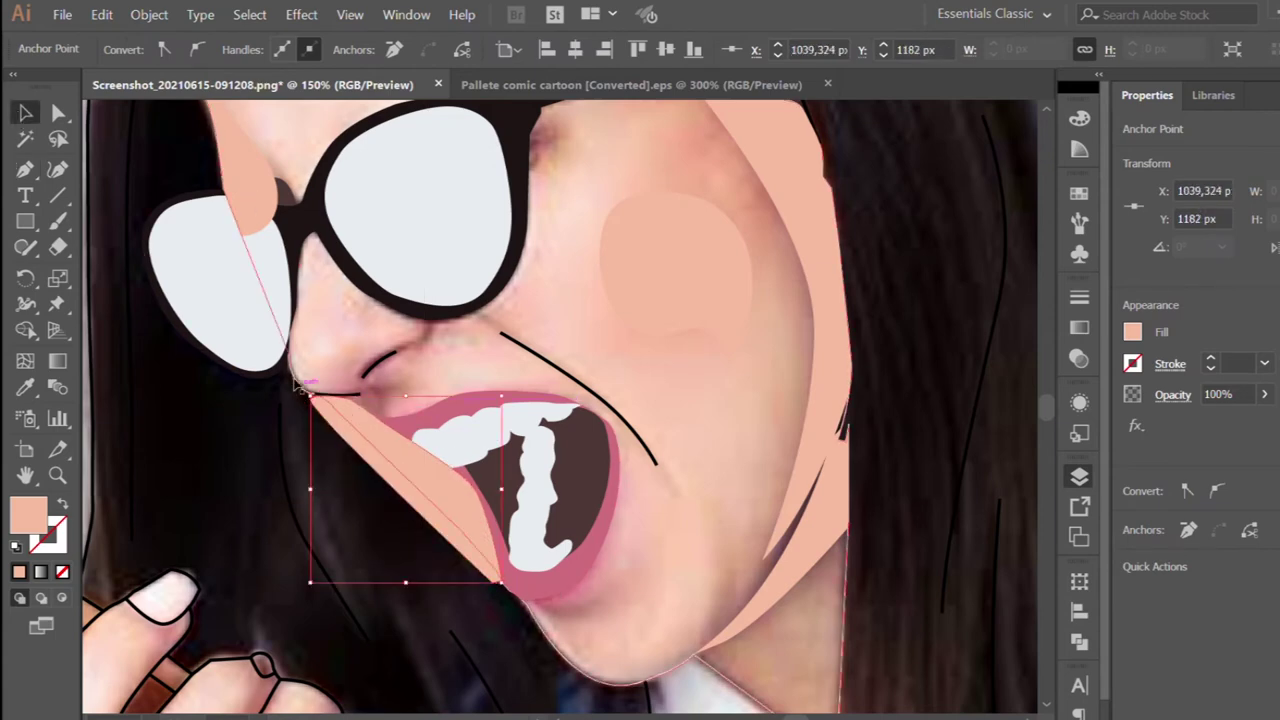
key("ctrl+minus")
key("ctrl+minus")
left_click(268, 372)
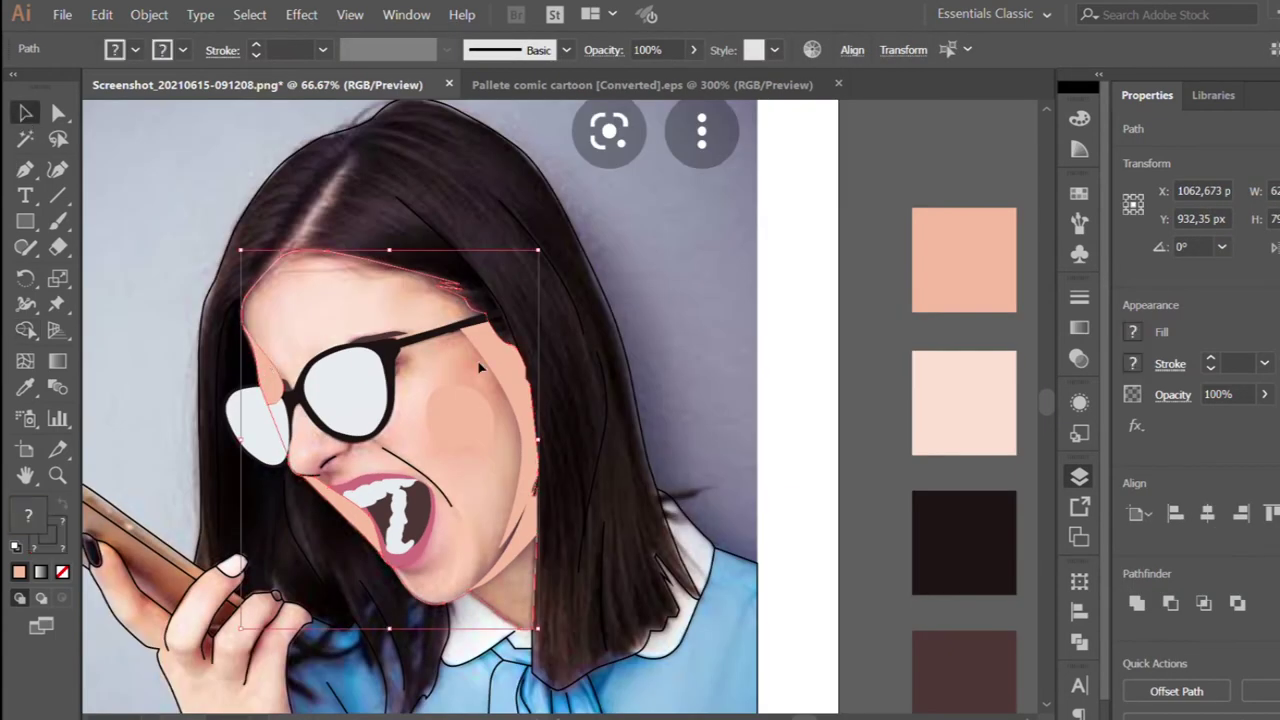
key("ctrl+shift+a")
left_click(300, 293)
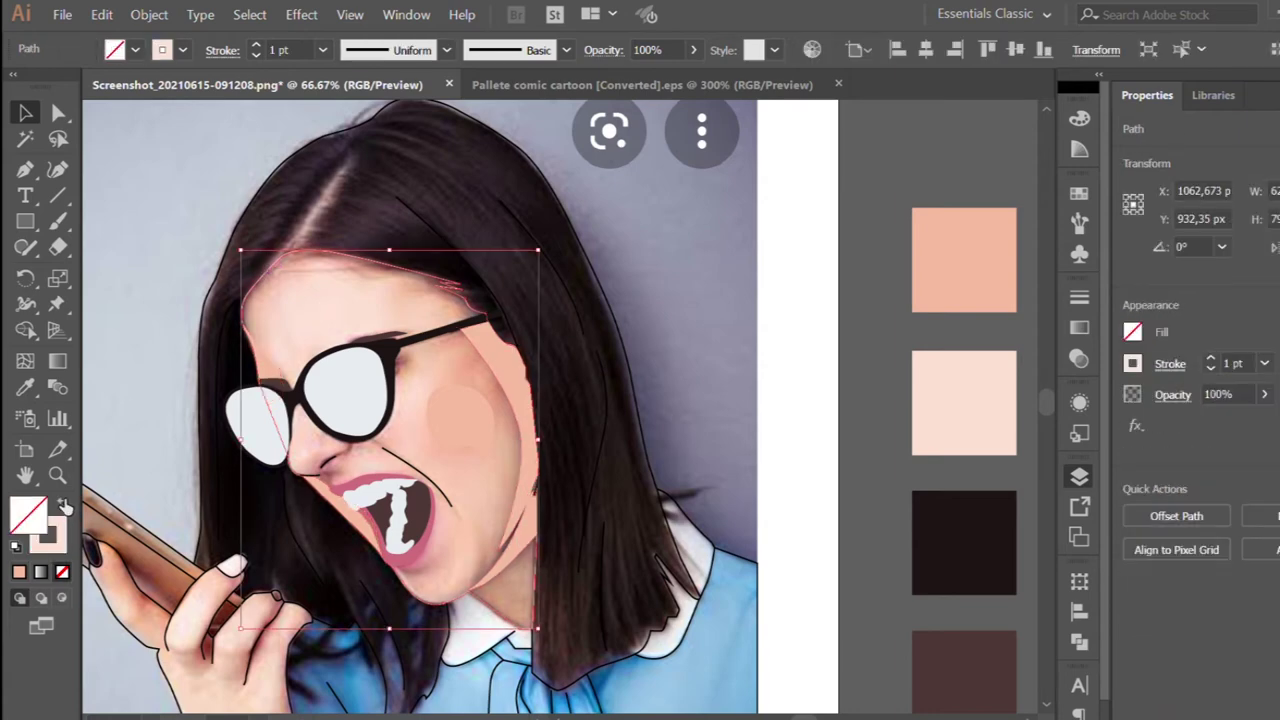
Fill the hair outline with the light blue swatch using the Eyedropper
key("ctrl+minus")
left_click(322, 456)
key("ctrl+minus")
key("ctrl+plus")
key("ctrl+plus")
left_click(295, 425)
scroll(295, 425, "down", 3)
key("ctrl+shift+a")
left_click(213, 562)
key("i")
key("ctrl+minus")
key("ctrl+minus")
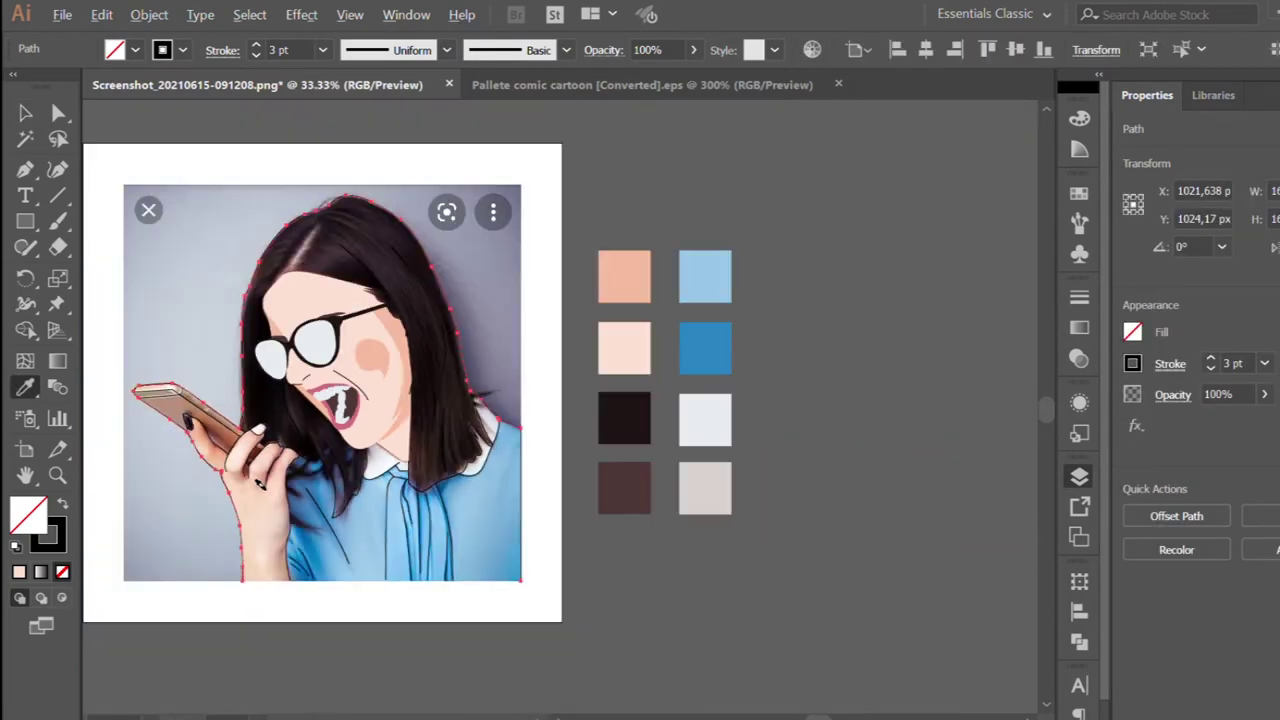
left_click(722, 277)
scroll(366, 486, "left", 1)
Trace the phone's edge from its curved tip down to the thumb
left_click(18, 107)
key("ctrl+1")
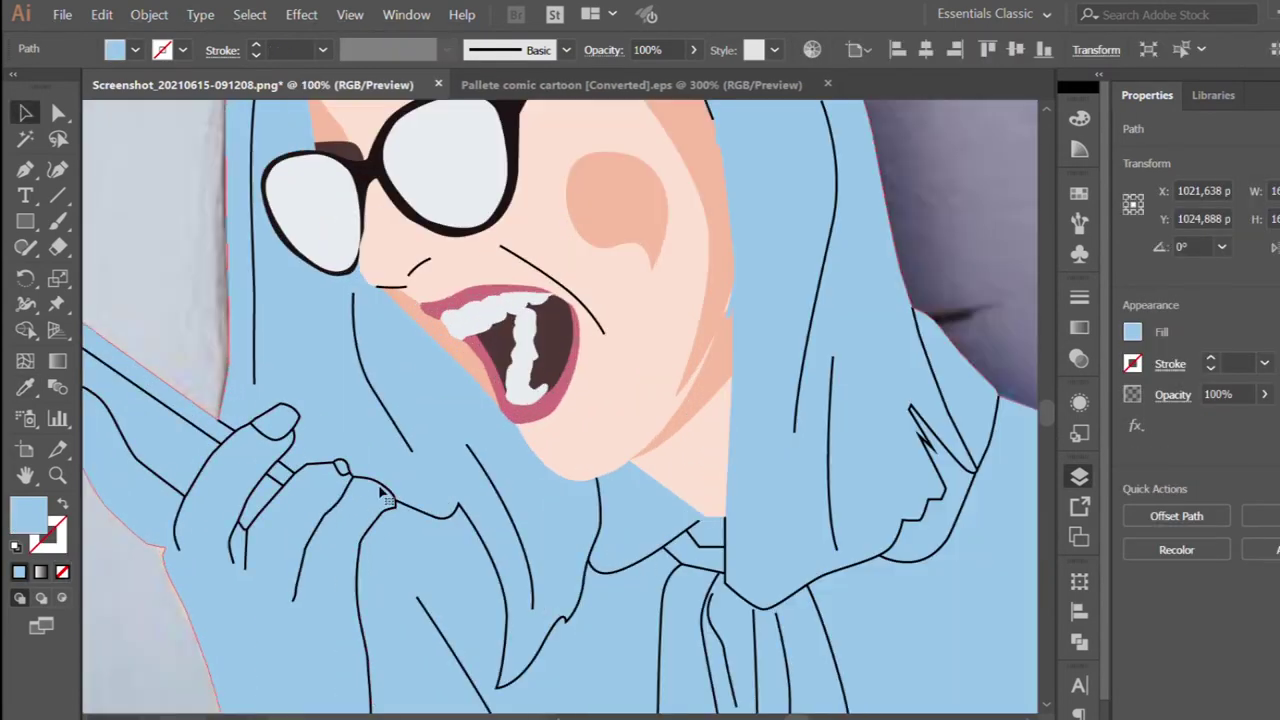
key("ctrl+z")
scroll(145, 393, "left", 6)
key("p")
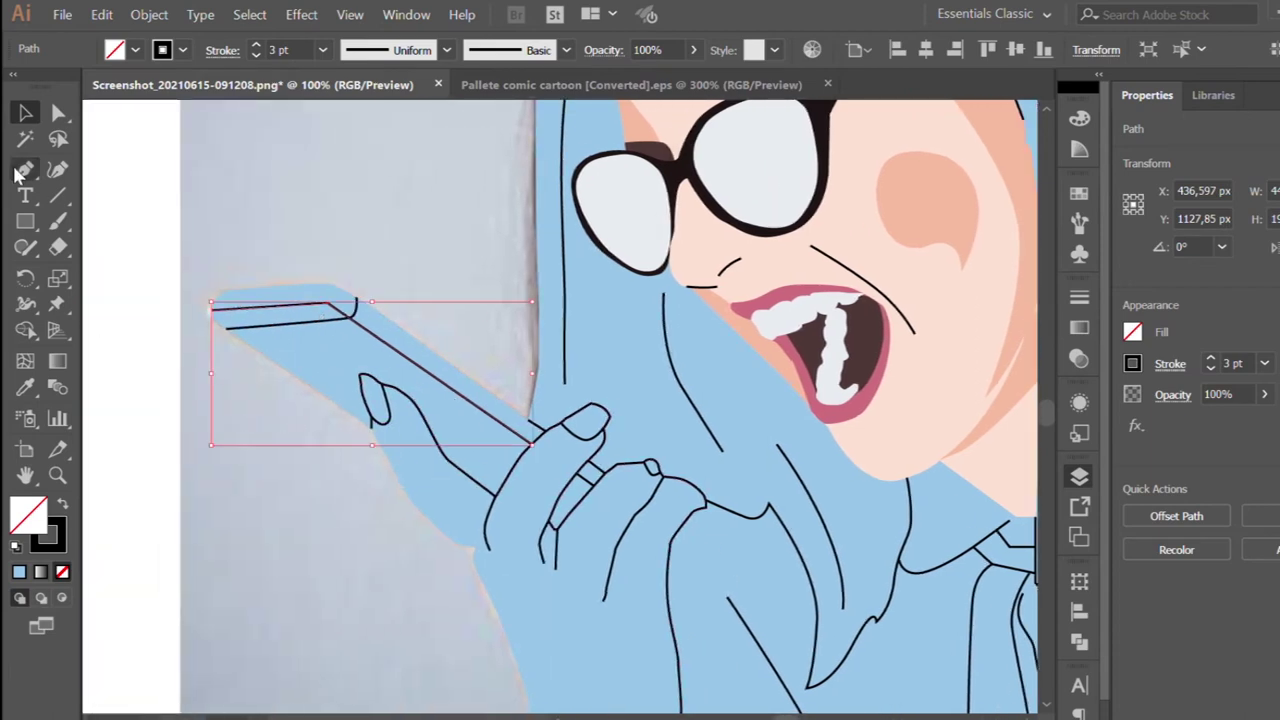
left_click(206, 306)
left_click_drag(229, 276, 290, 275)
left_click(517, 410)
Fill the phone edge with light grey, then select the blue body shape
scroll(517, 410, "up", 1)
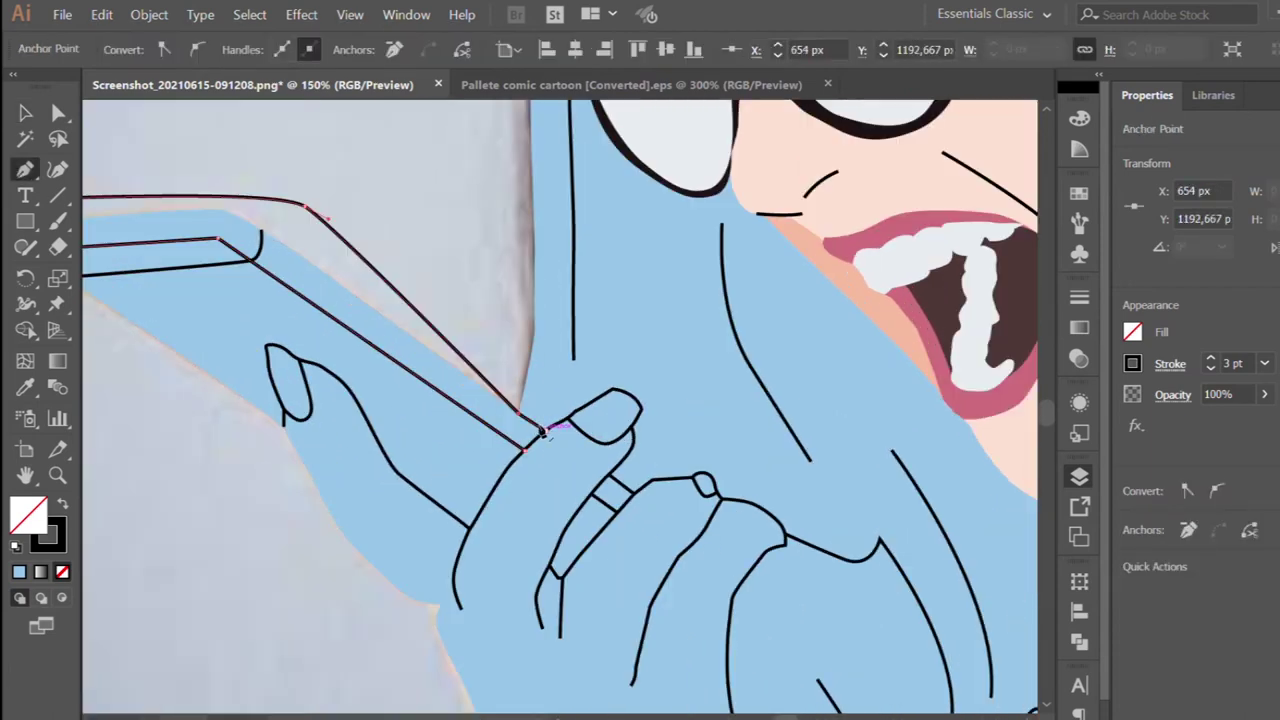
key("ctrl+minus")
key("ctrl+minus")
key("i")
left_click(859, 407)
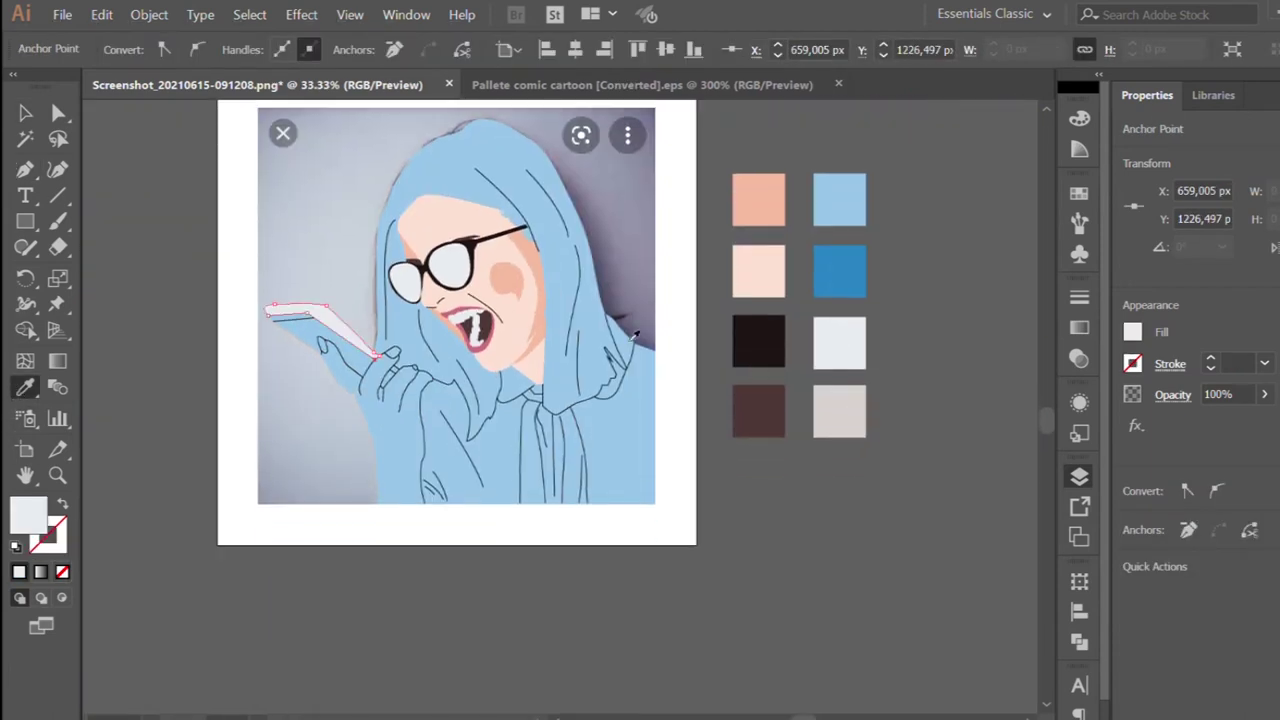
left_click(18, 116)
left_click(120, 266)
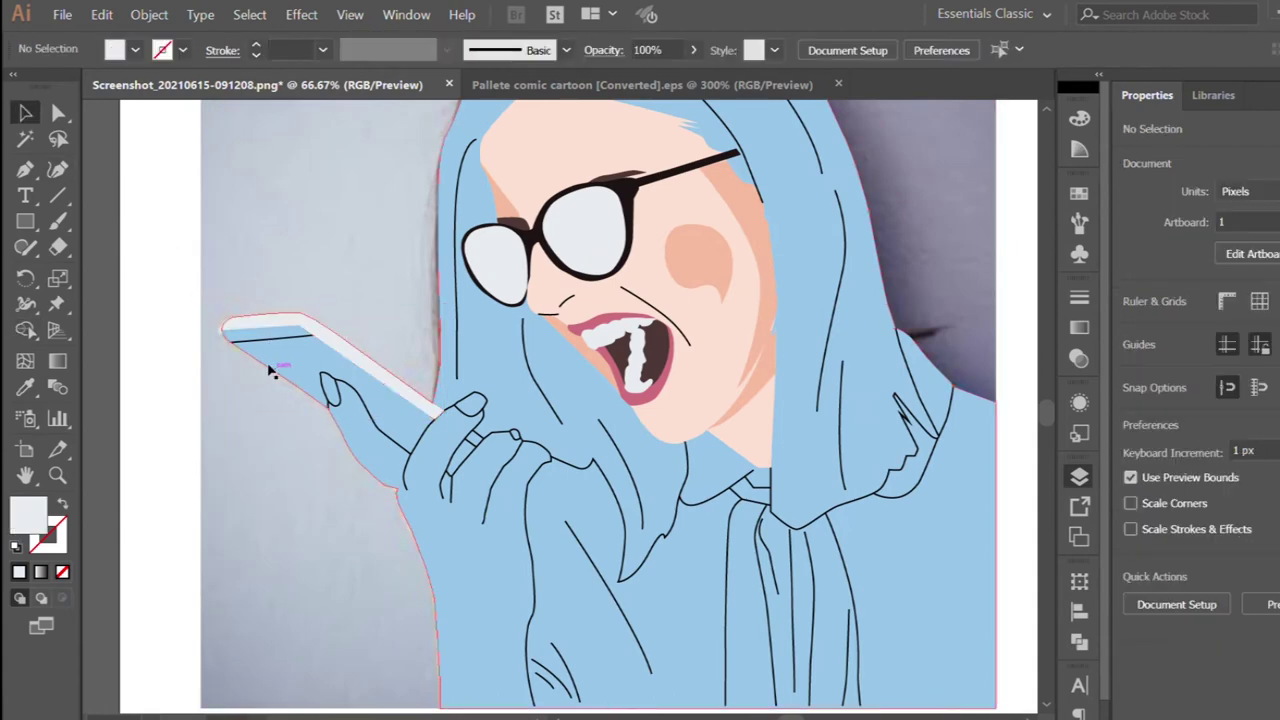
left_click(268, 368)
Start the hand outline at the fingertip and trace it down the arm
left_click(22, 171)
scroll(322, 406, "up", 1)
left_click_drag(285, 402, 322, 403)
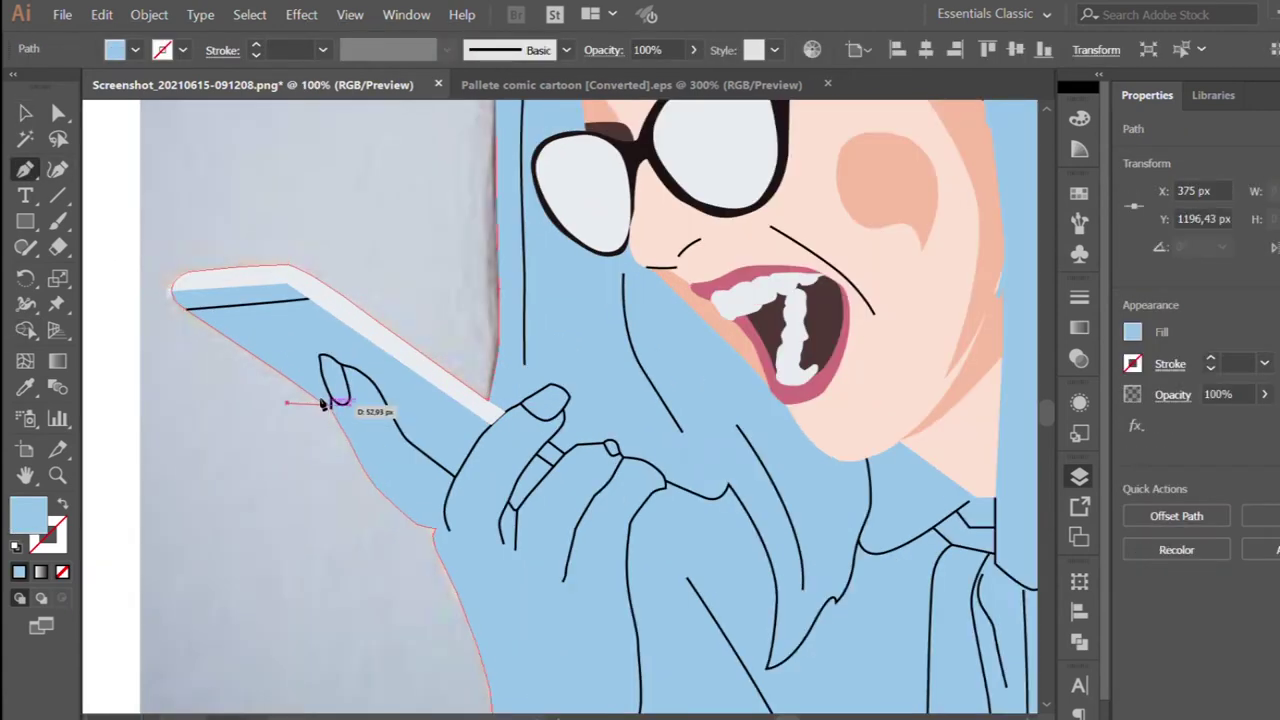
left_click(25, 113)
key("ctrl+minus")
left_click(379, 476)
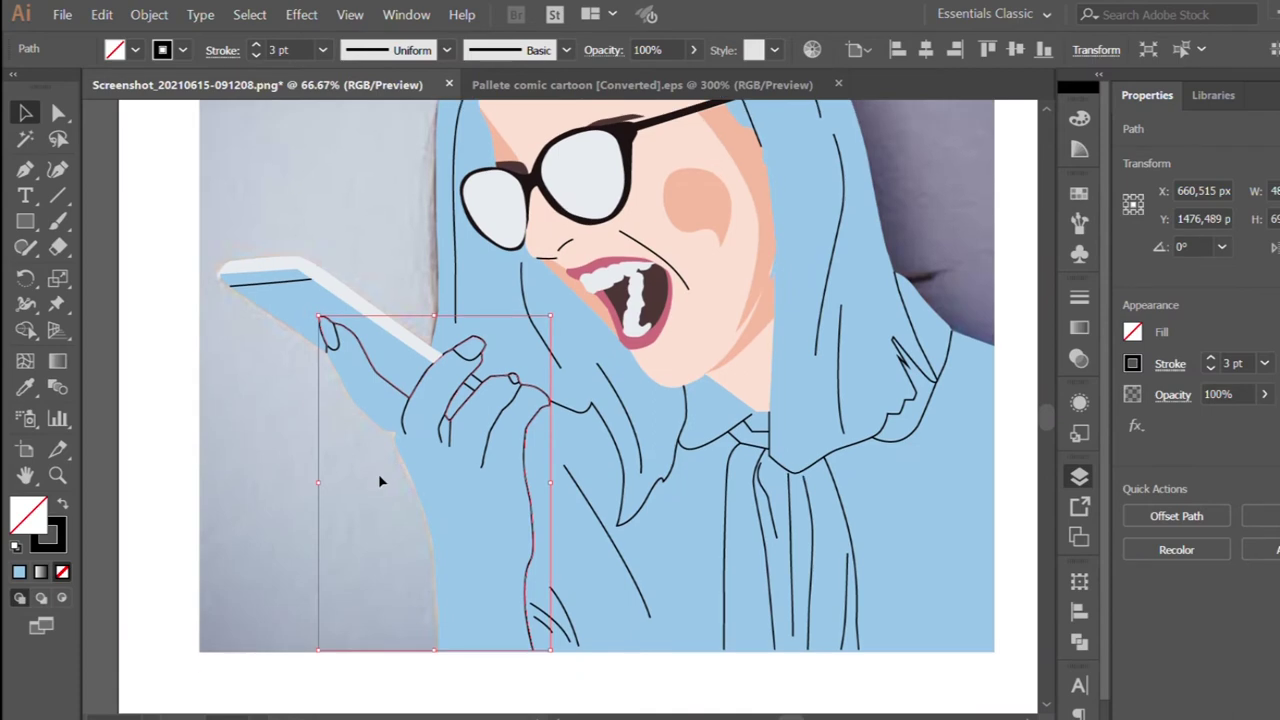
left_click(329, 355)
left_click(339, 420)
left_click(395, 495)
left_click(410, 636)
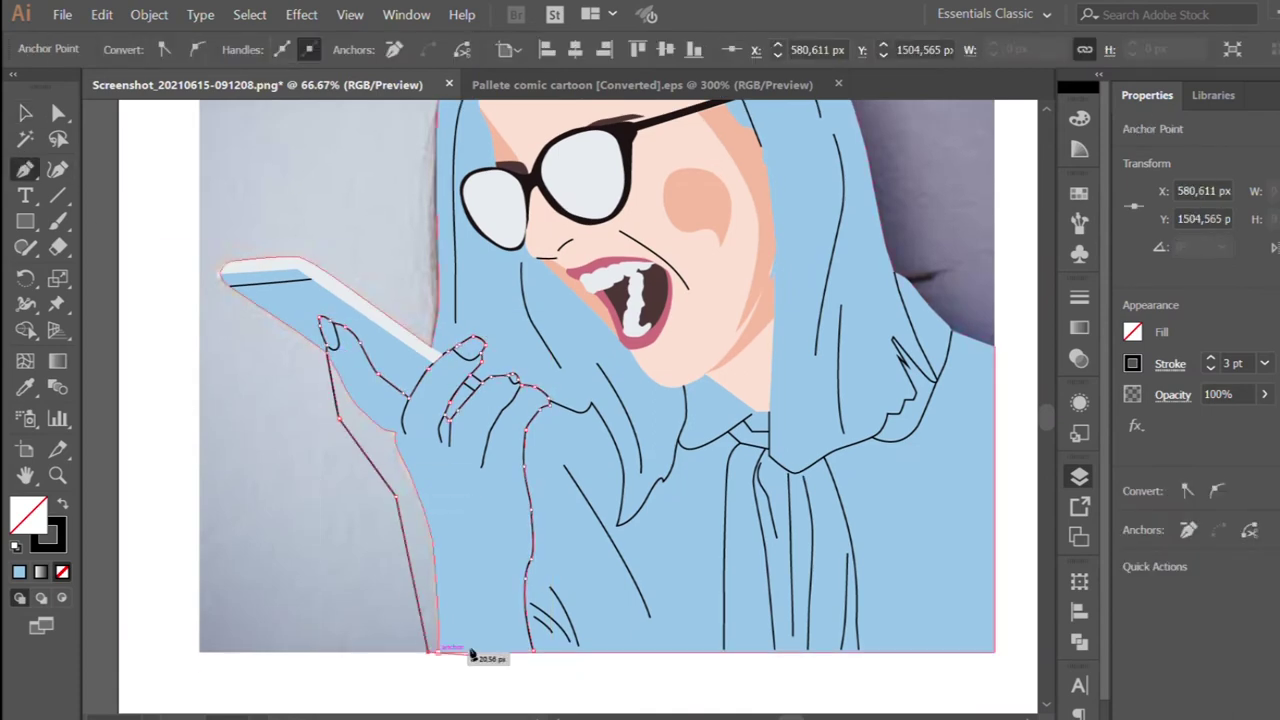
Close the hand outline at the arm's bottom and fill it with pale peach skin colour
left_click(424, 649)
scroll(529, 653, "up", 3)
left_click(529, 645)
scroll(529, 645, "down", 5)
key("i")
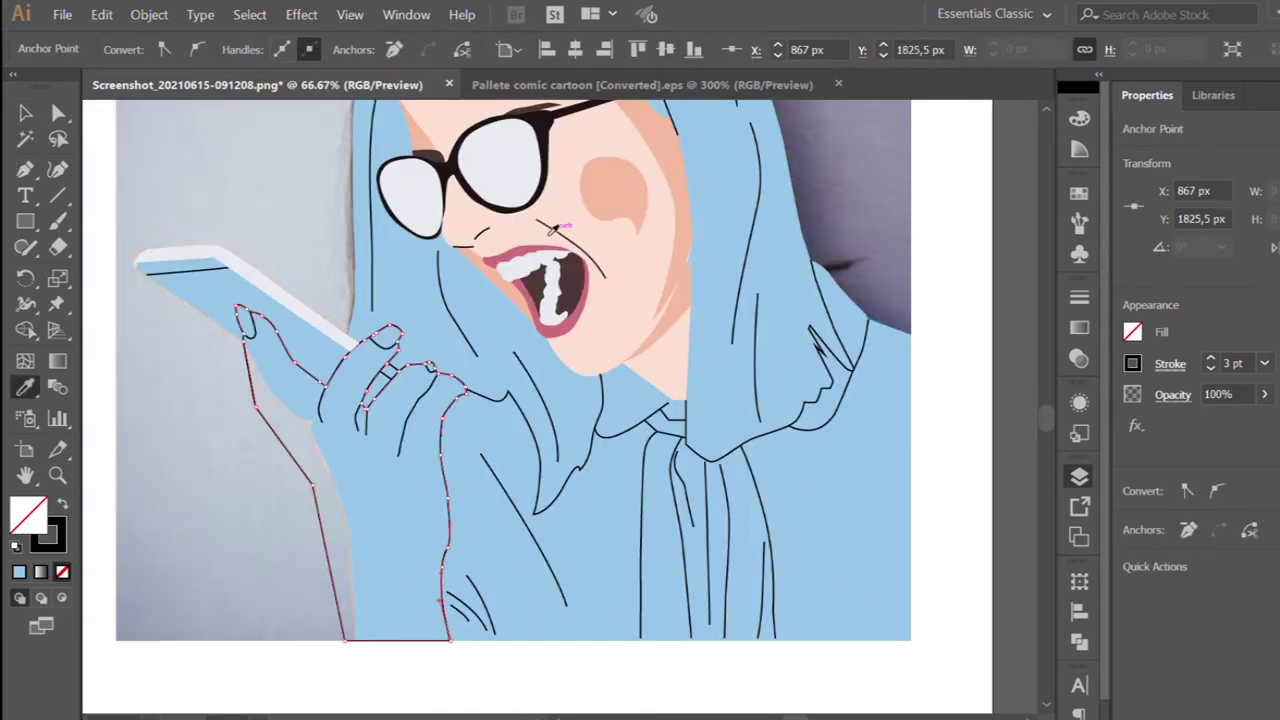
left_click(610, 190)
key("v")
left_click(257, 414)
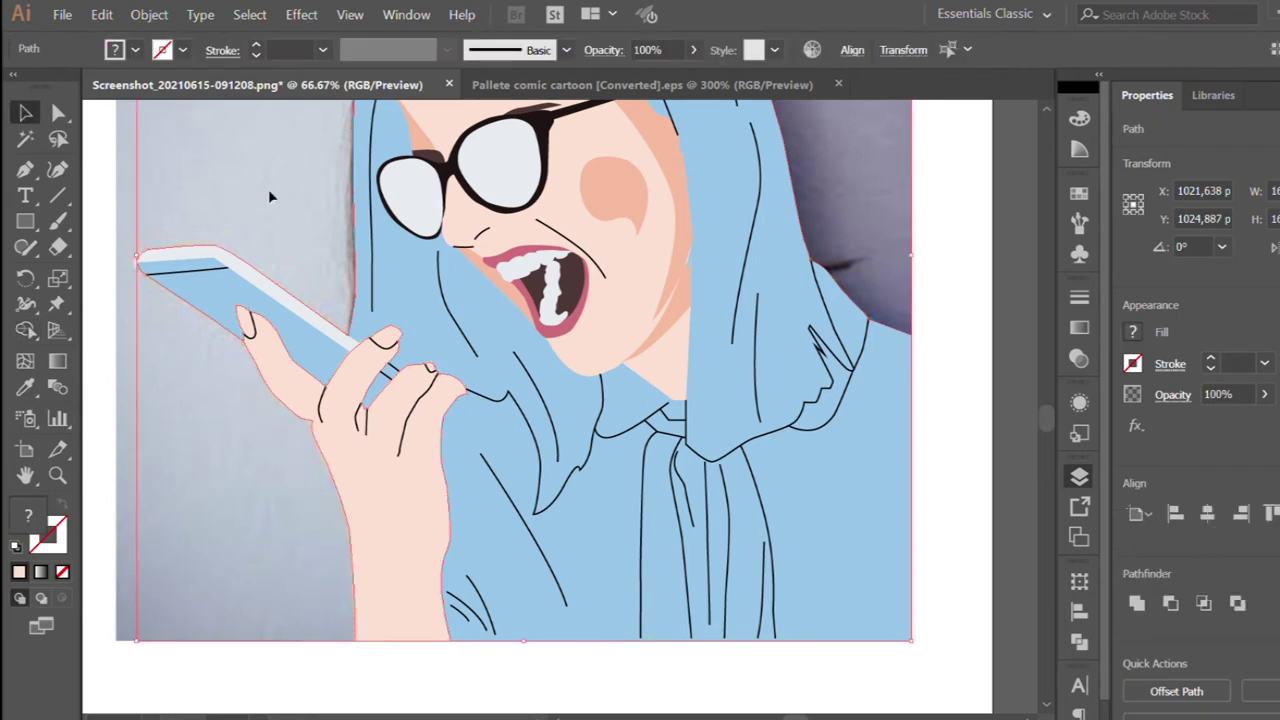
Redraw the finger ring as one closed four-corner shape filled light grey
left_click(268, 189)
scroll(246, 397, "down", 1)
scroll(246, 397, "up", 1)
scroll(237, 322, "up", 1)
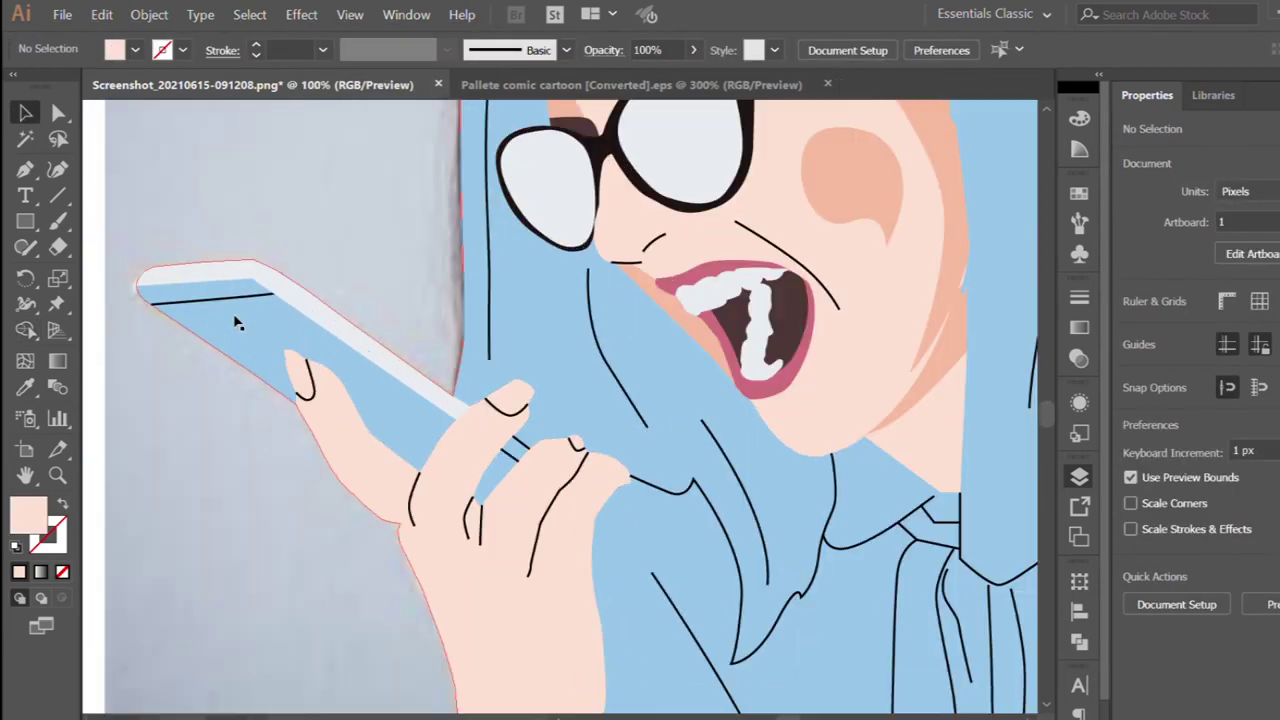
left_click(510, 455)
scroll(510, 455, "up", 1)
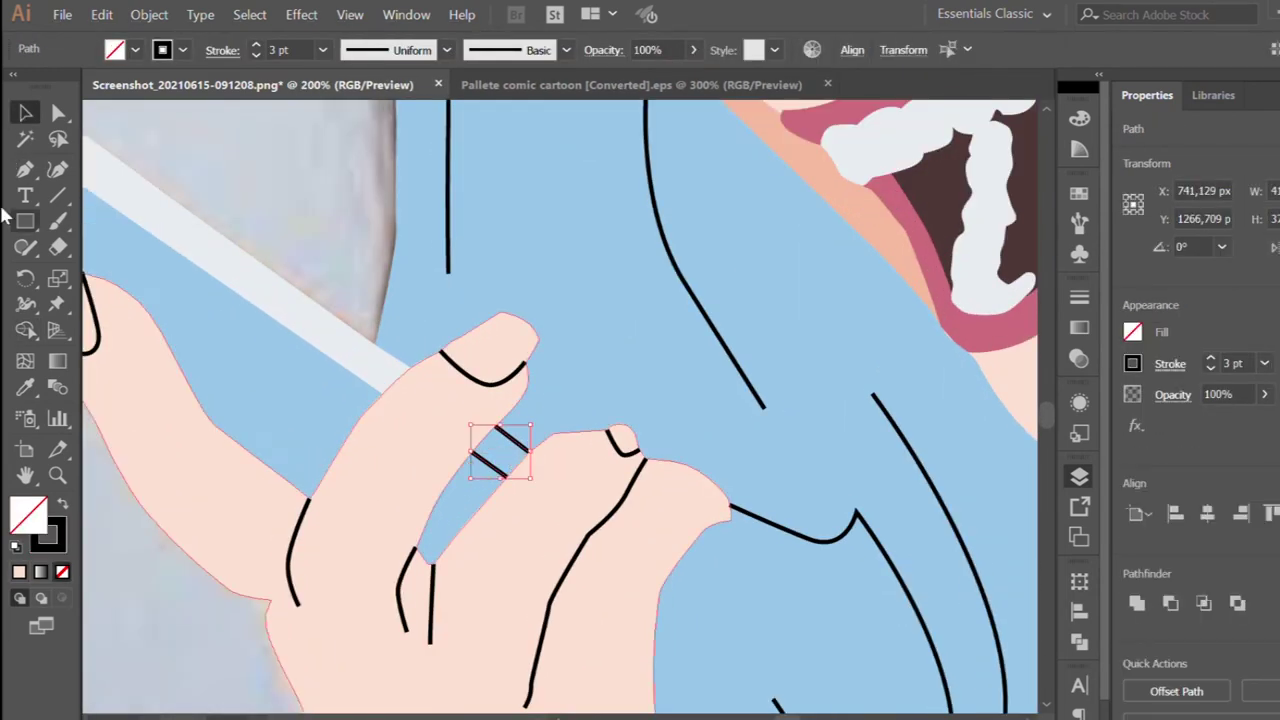
left_click(492, 424)
left_click(471, 453)
left_click(506, 476)
left_click(528, 452)
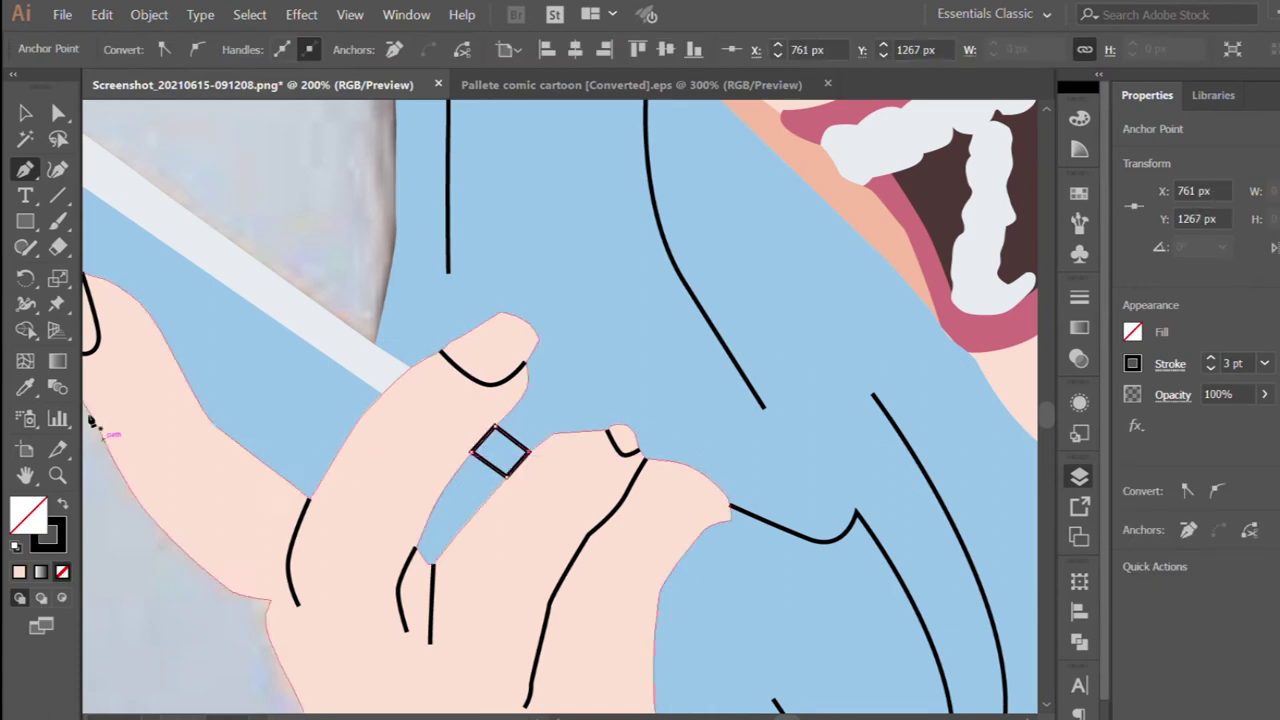
key("i")
left_click(115, 460)
Trace the phone's back panel as a closed multi-corner outline
scroll(290, 473, "down", 1)
scroll(257, 414, "down", 1)
key("p")
left_click(357, 446)
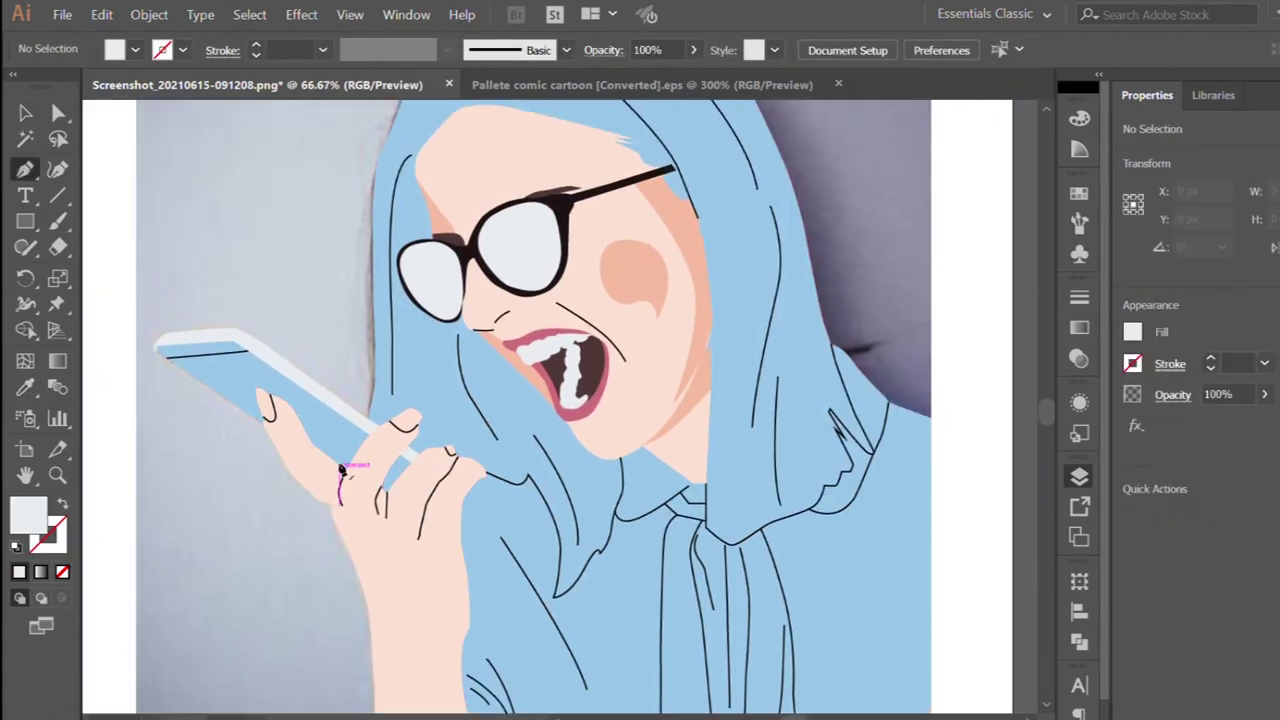
scroll(362, 552, "up", 1)
left_click(363, 558)
left_click(206, 459)
scroll(206, 459, "left", 2)
left_click(117, 277)
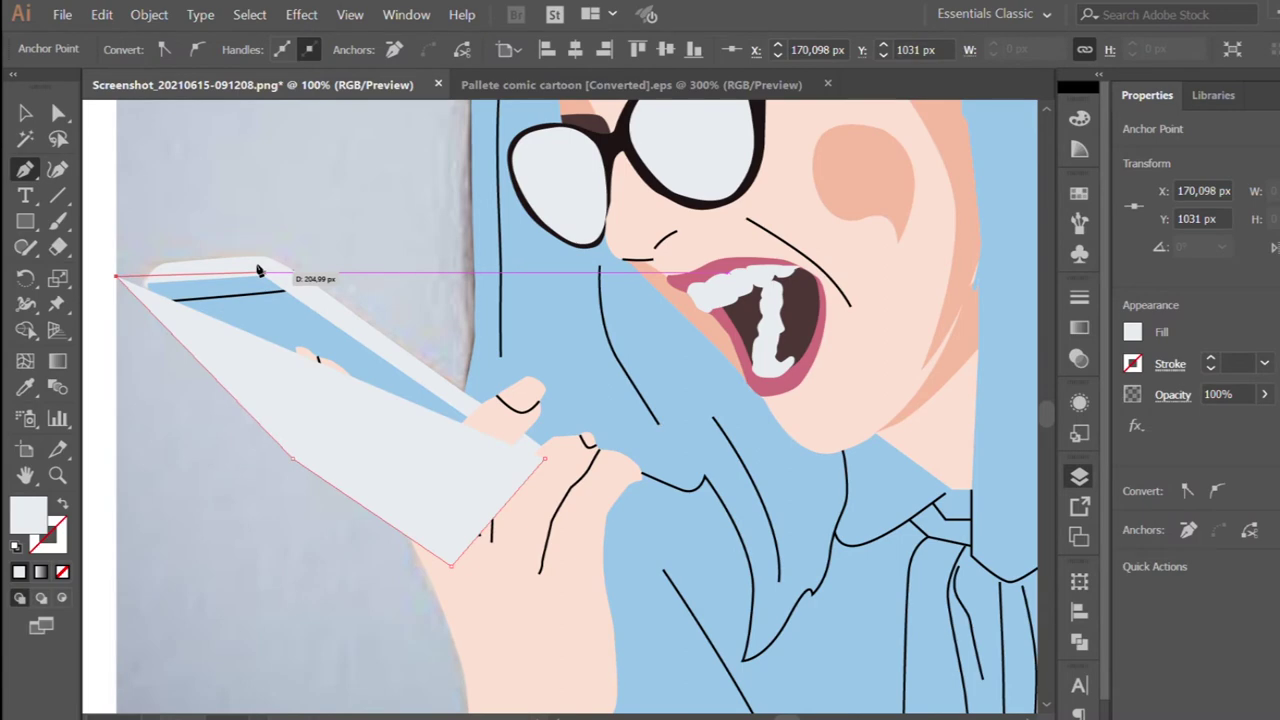
left_click(263, 271)
Fill the phone panel with the beige-grey swatch and send it backward behind the hand
key("i")
scroll(294, 509, "down", 3)
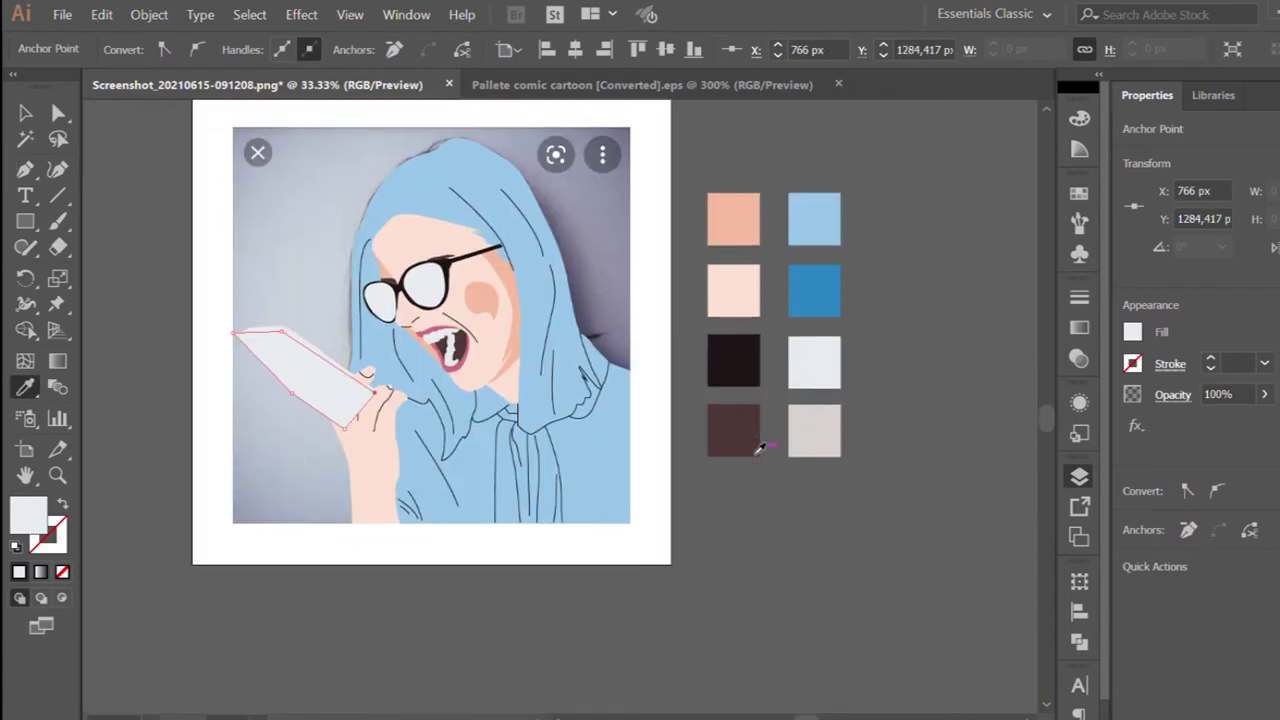
left_click(814, 429)
scroll(341, 528, "up", 1)
scroll(255, 293, "up", 1)
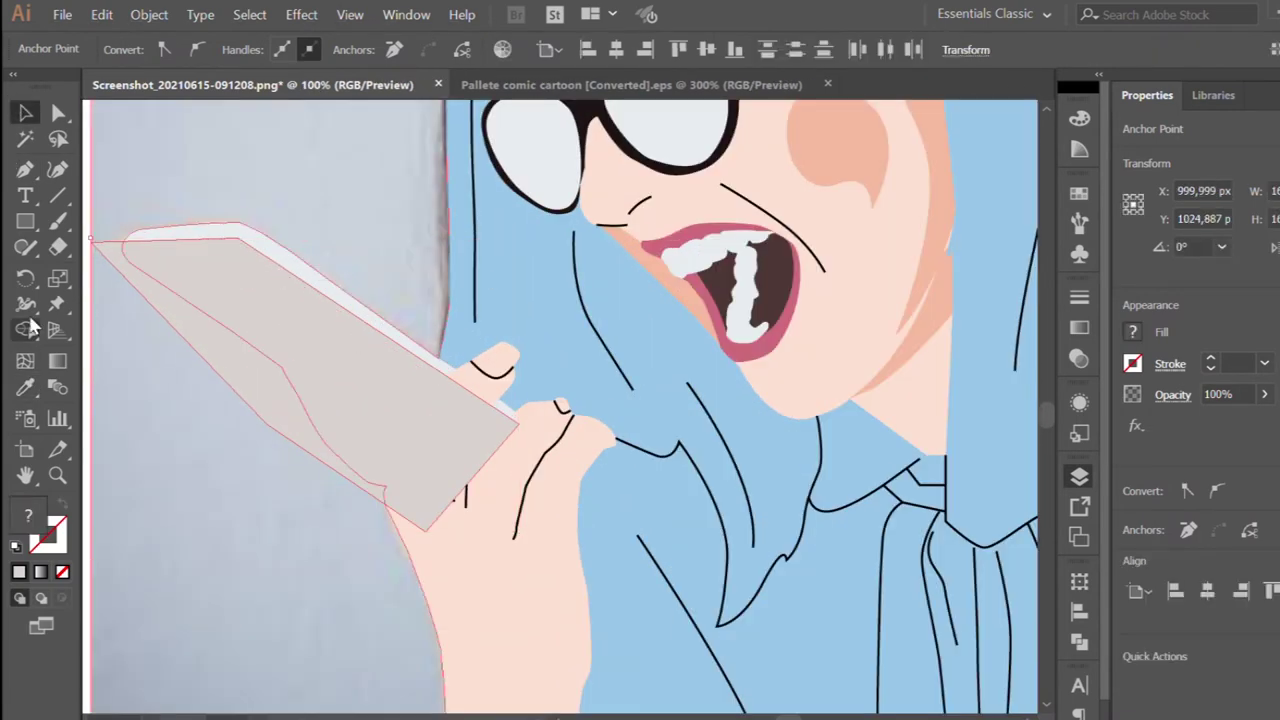
left_click(457, 358)
key("ctrl+bracketleft")
scroll(277, 223, "down", 2)
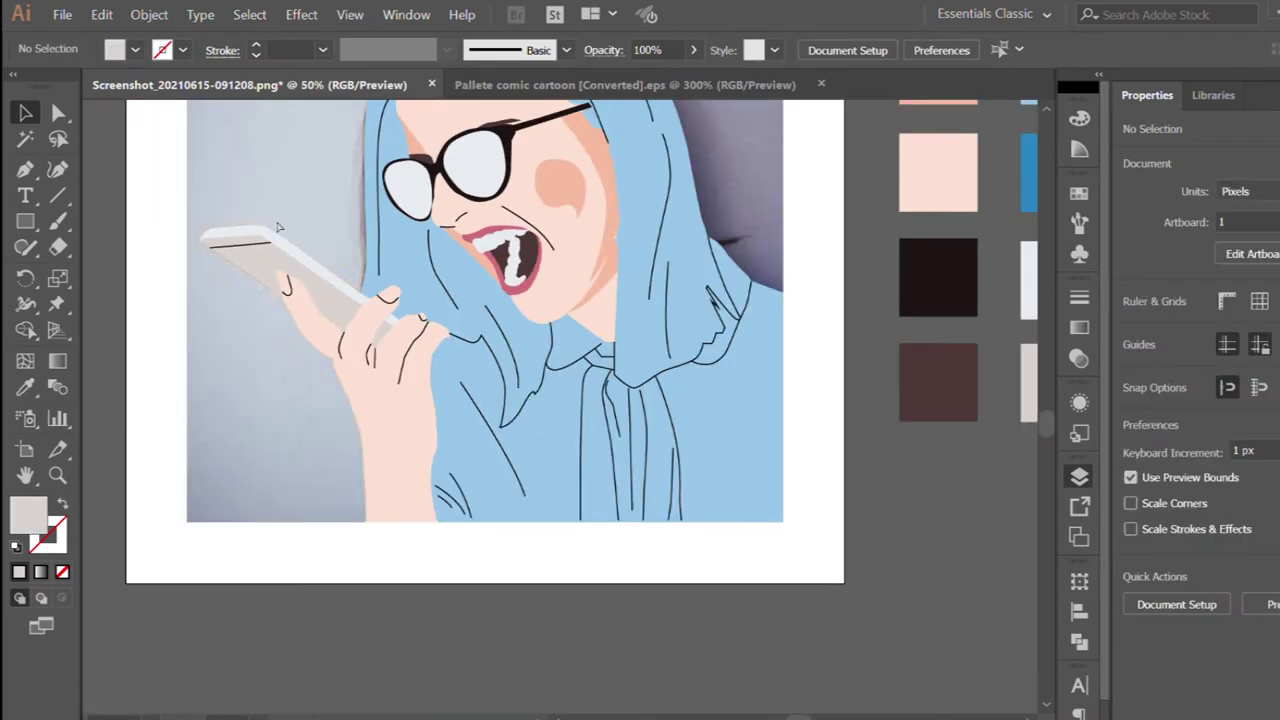
scroll(263, 387, "up", 1)
scroll(263, 387, "up", 1)
scroll(263, 387, "down", 1)
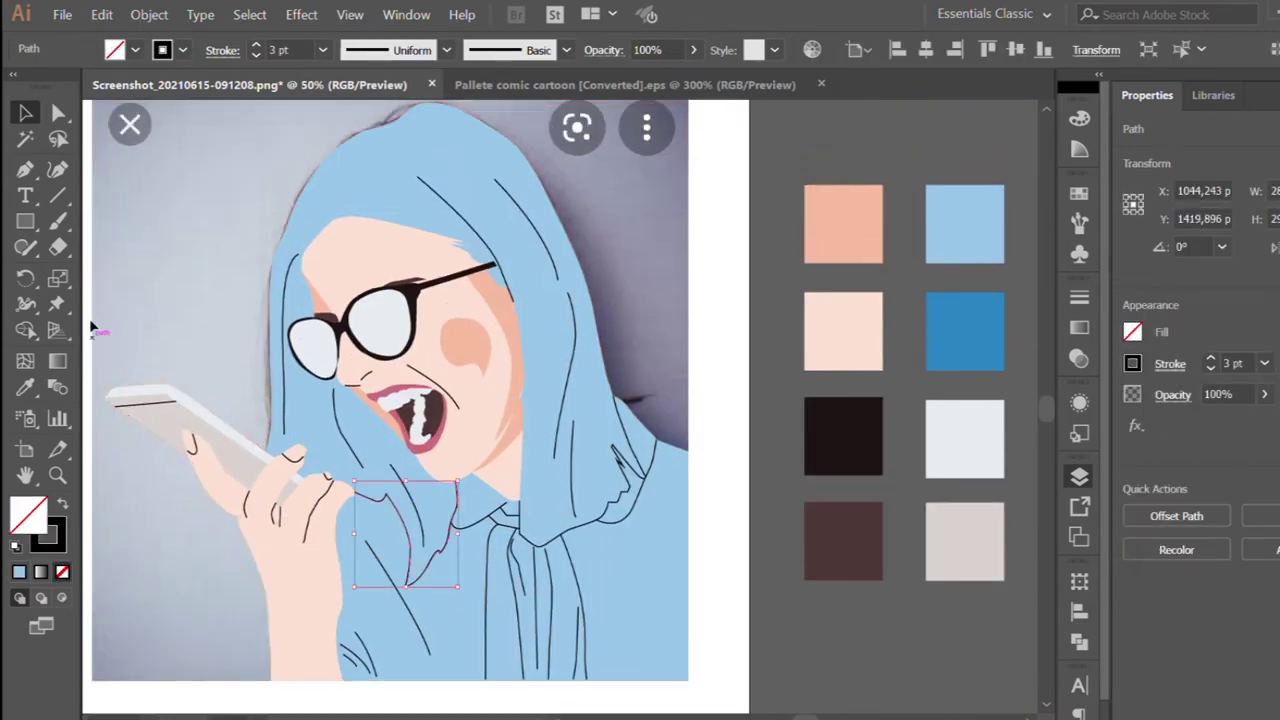
Trace the hair shape arching over the hood around the head
key("p")
scroll(447, 433, "up", 2)
left_click(459, 432)
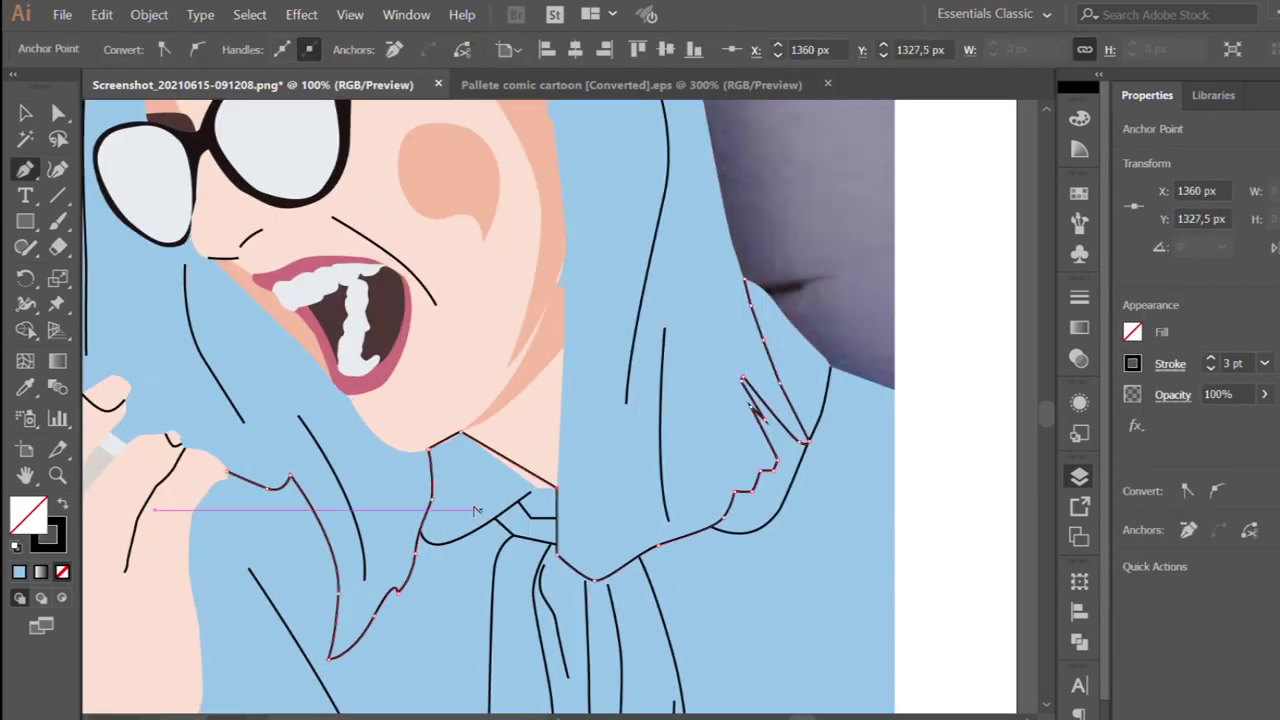
scroll(477, 511, "down", 1)
scroll(477, 511, "down", 1)
scroll(400, 400, "up", 2)
left_click(520, 143)
left_click(327, 236)
left_click(290, 345)
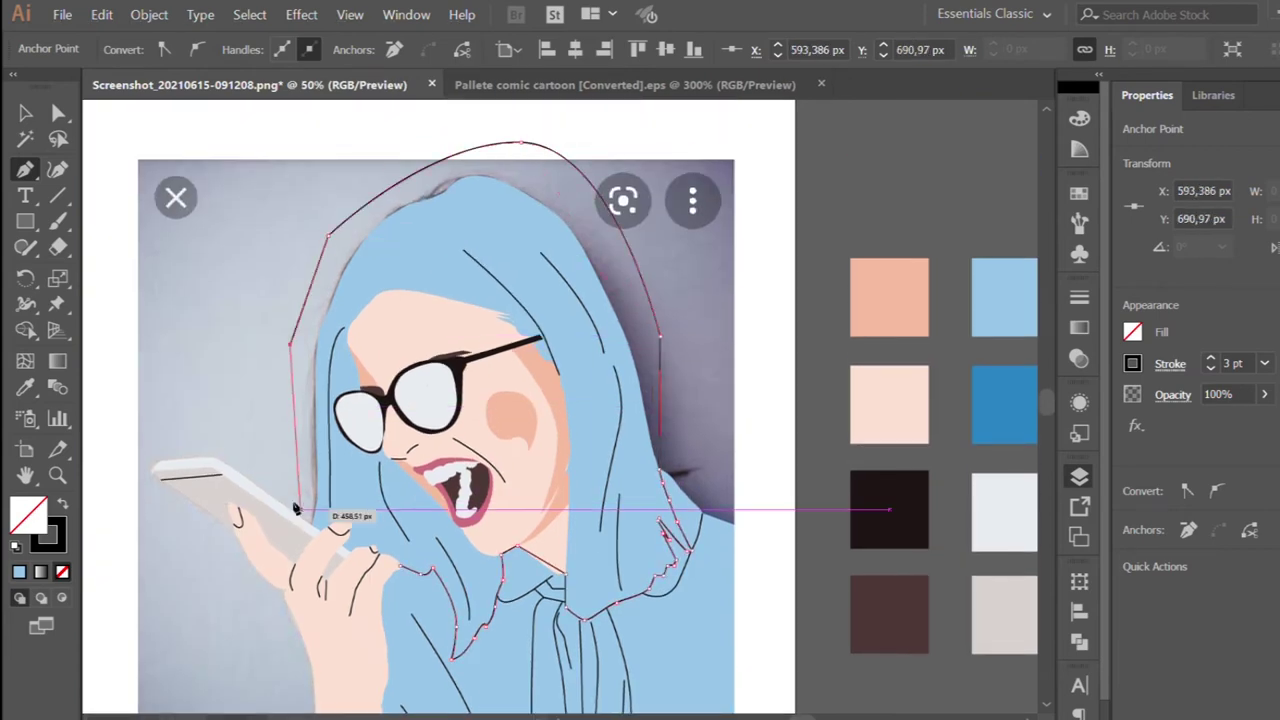
Fill the hair with the dark brown swatch and send it to the back behind the face
key("ctrl+minus")
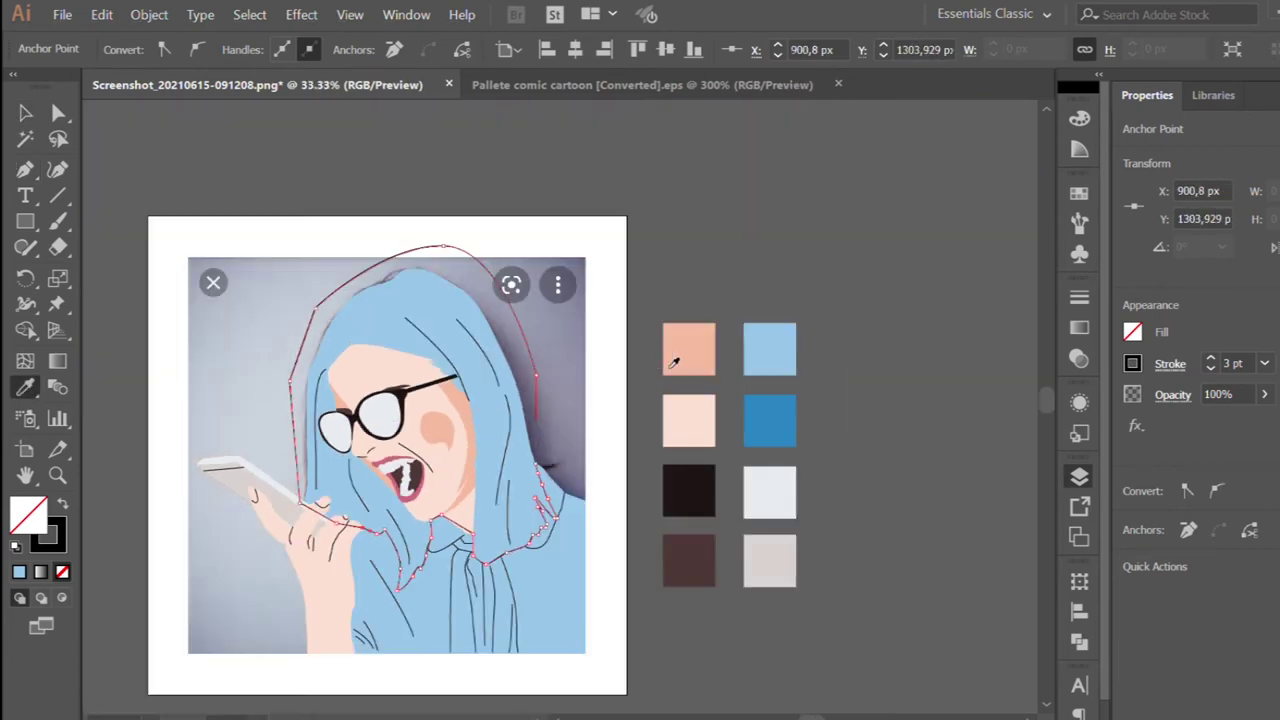
key("i")
left_click(688, 455)
left_click(688, 525)
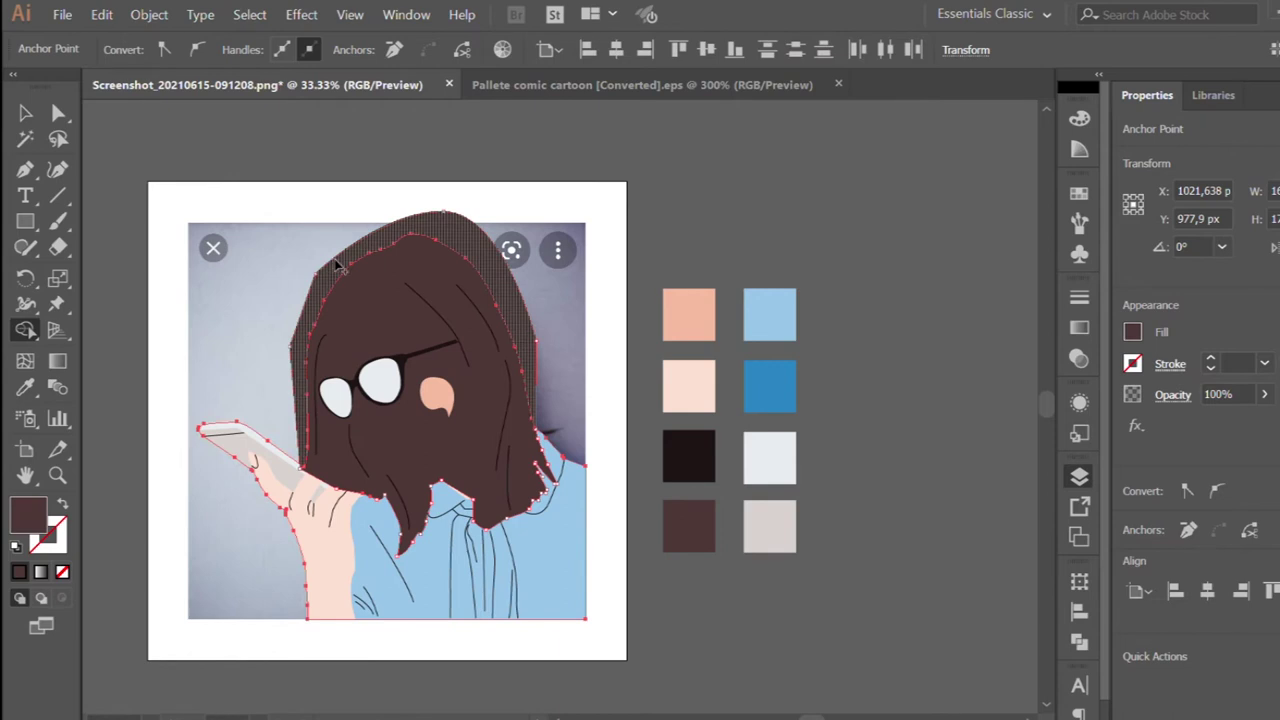
key("v")
key("ctrl+shift+bracketleft")
left_click(287, 205)
scroll(287, 205, "down", 1)
scroll(286, 198, "down", 1)
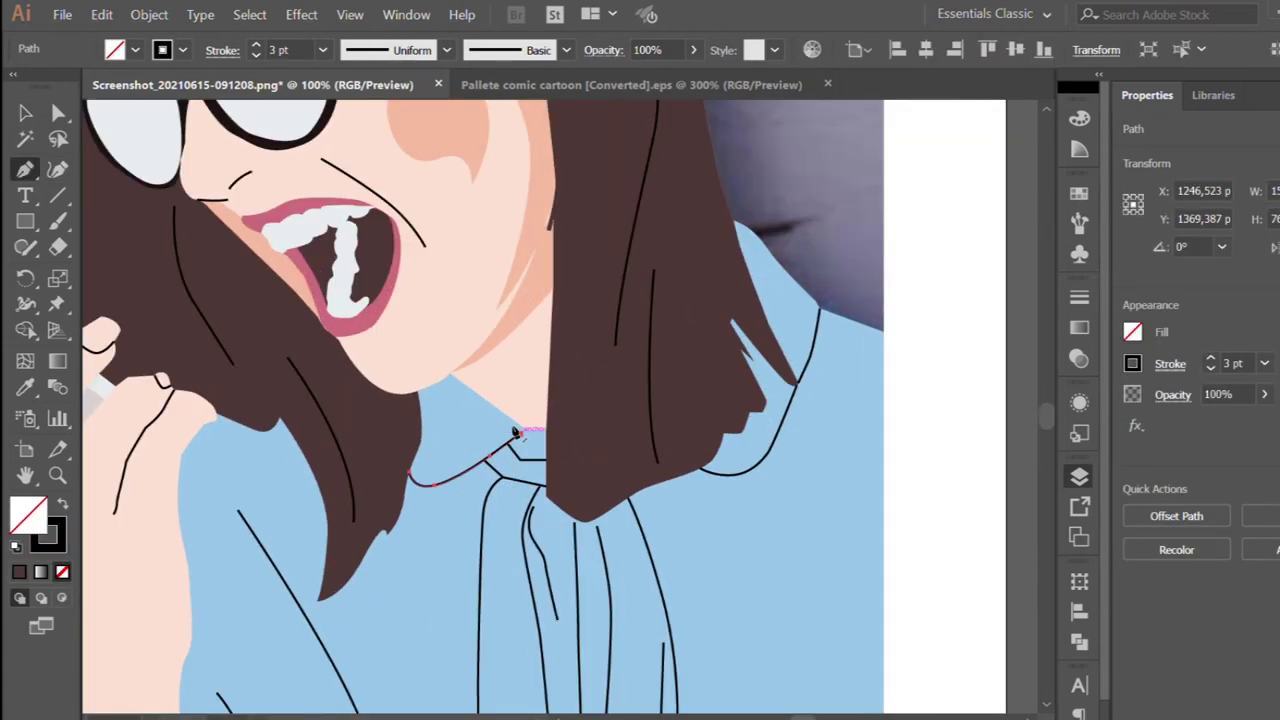
Draw the collar below the neck and fill it light grey like the phone
left_click_drag(535, 424, 435, 327)
left_click(396, 458)
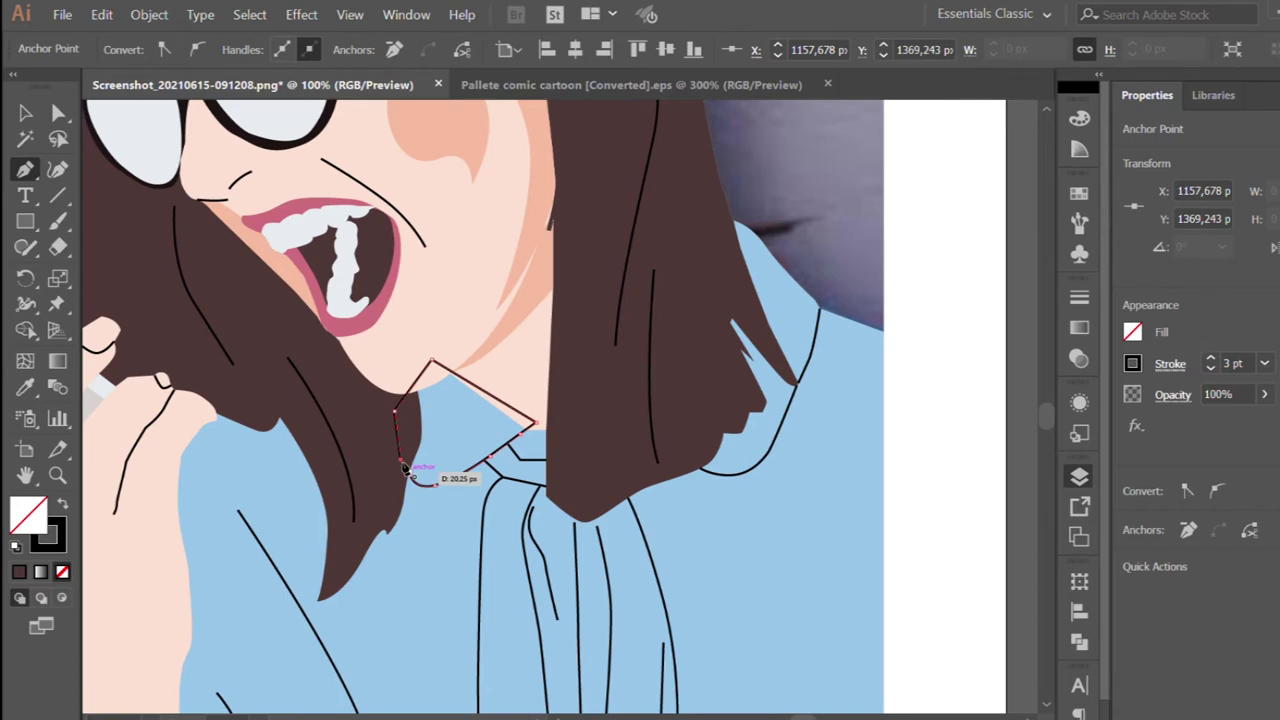
key("ctrl+minus")
key("ctrl+minus")
left_click(133, 362)
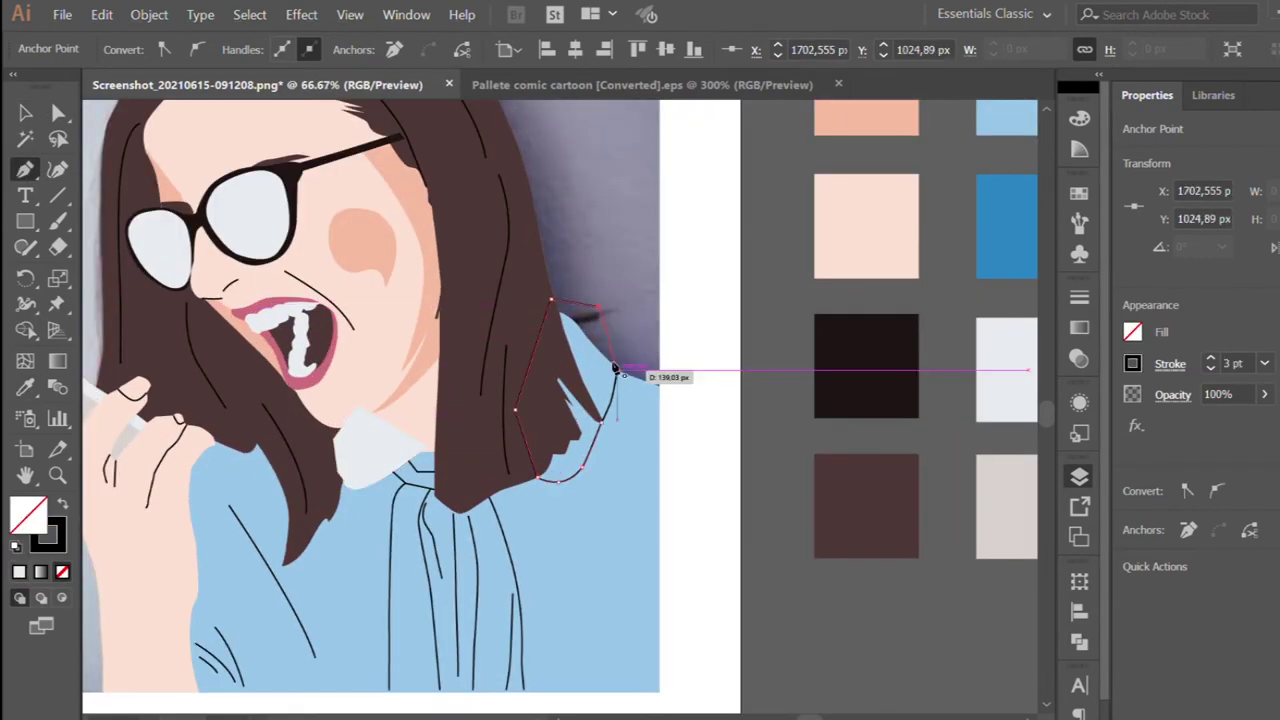
scroll(615, 368, "up", 1)
scroll(600, 390, "up", 2)
scroll(549, 424, "up", 2)
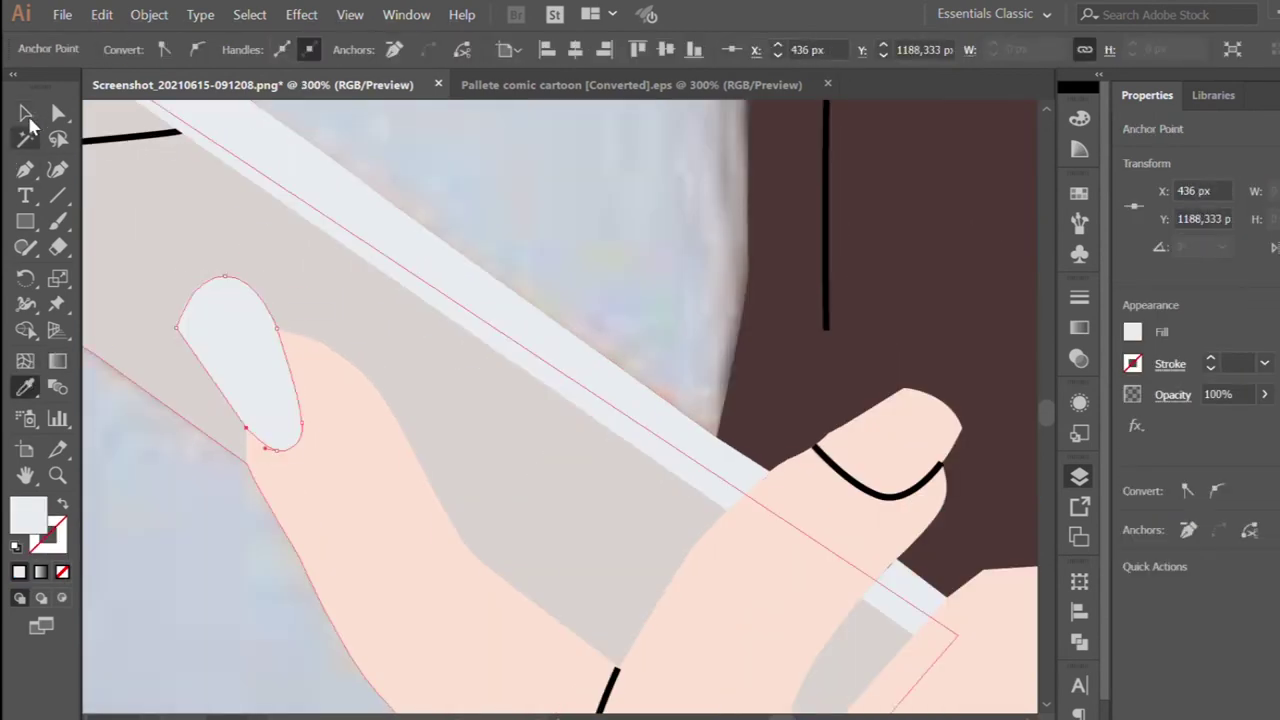
Start a fingernail shape at the fingertip and add a curved point near the chin
key("ctrl+plus")
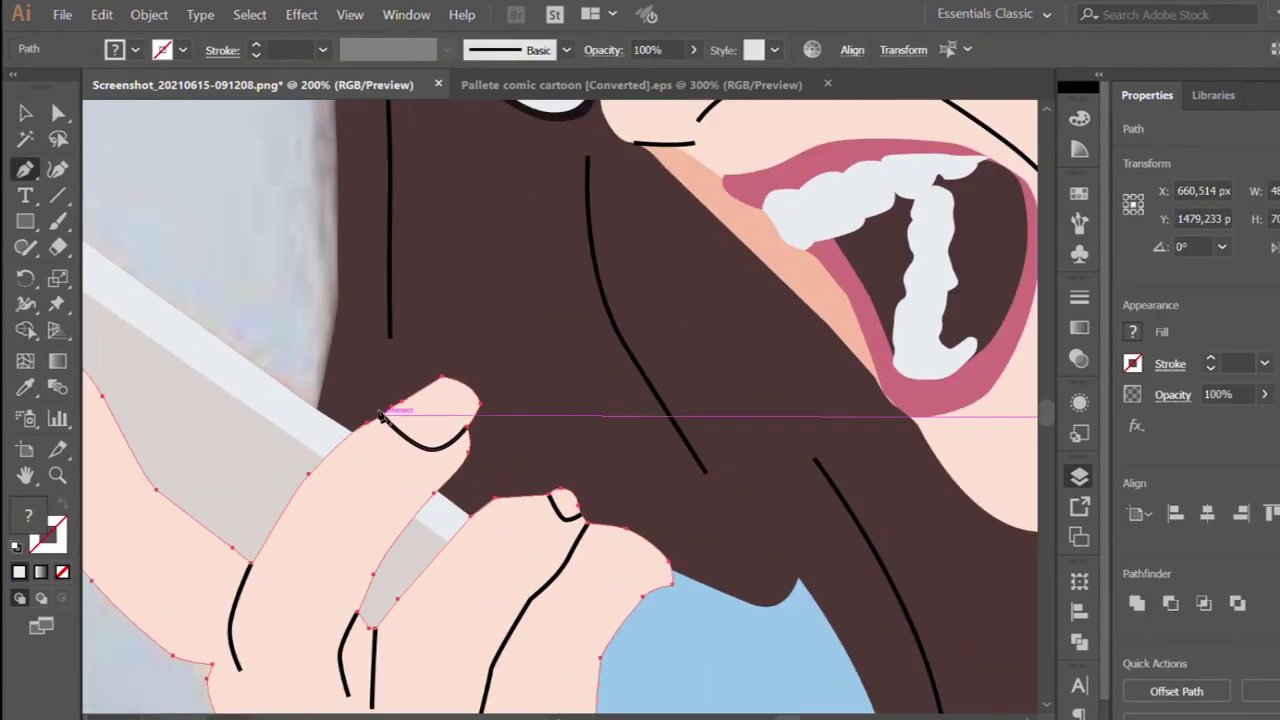
left_click(372, 390)
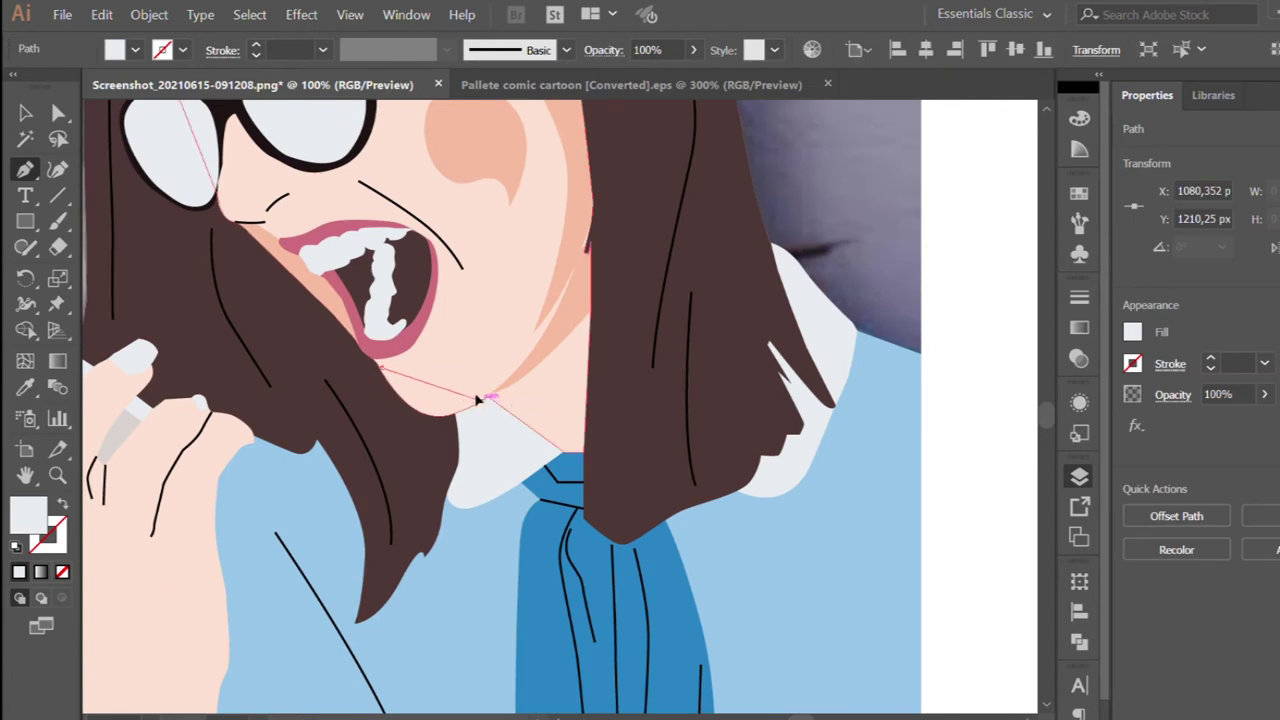
left_click_drag(402, 437, 365, 381)
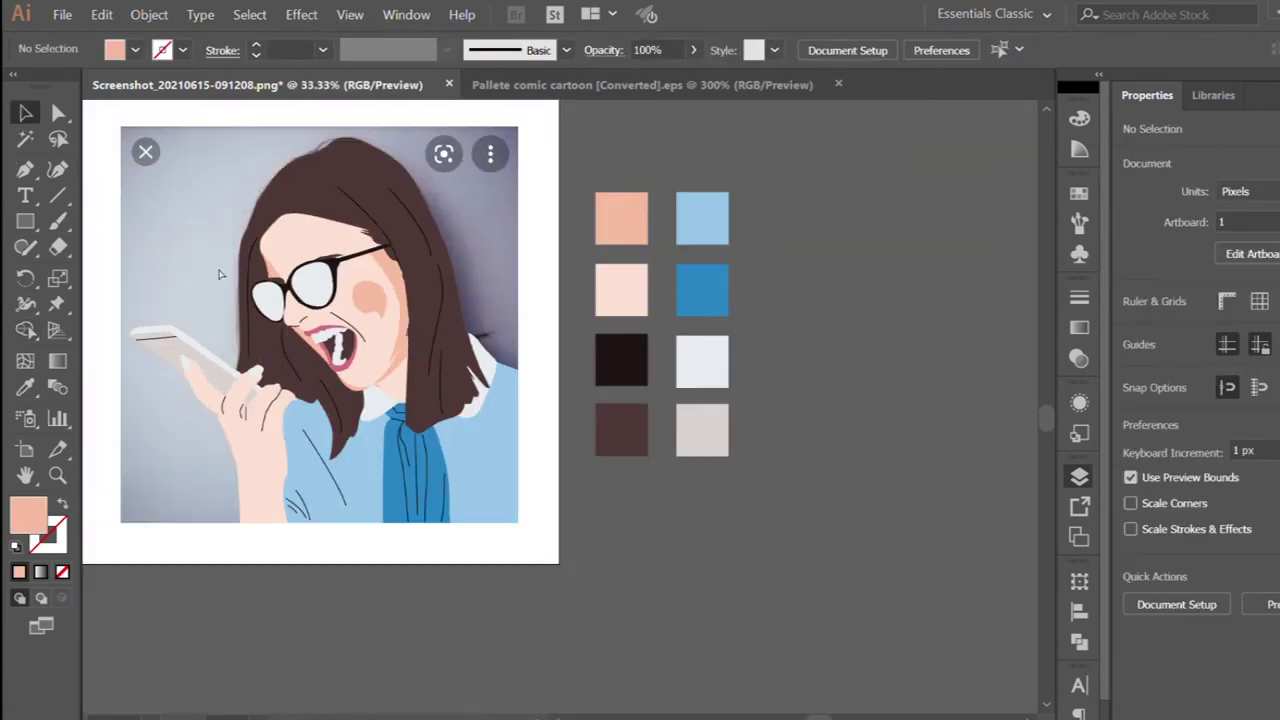
Draw a curved fold shape on the shirt sleeve and fill it with the tie's blue
key("p")
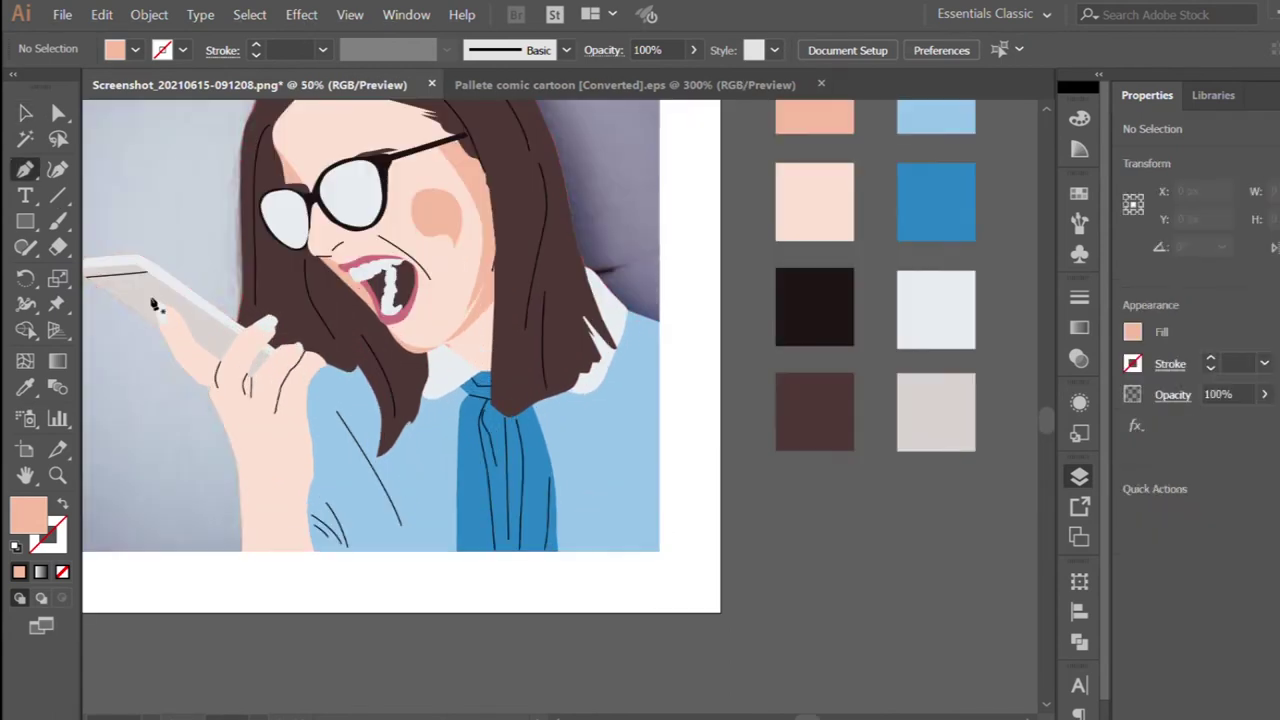
key("ctrl+plus")
left_click(345, 383)
left_click(430, 547)
left_click_drag(375, 437, 400, 465)
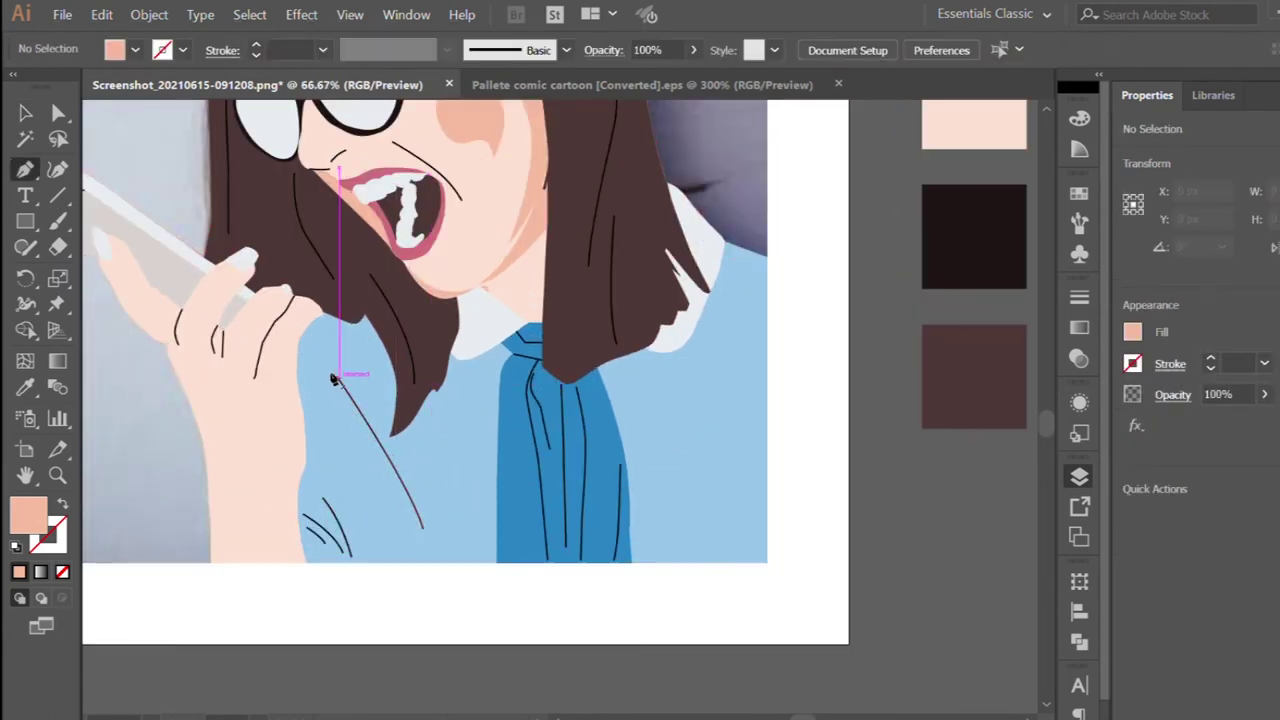
scroll(422, 532, "up", 1)
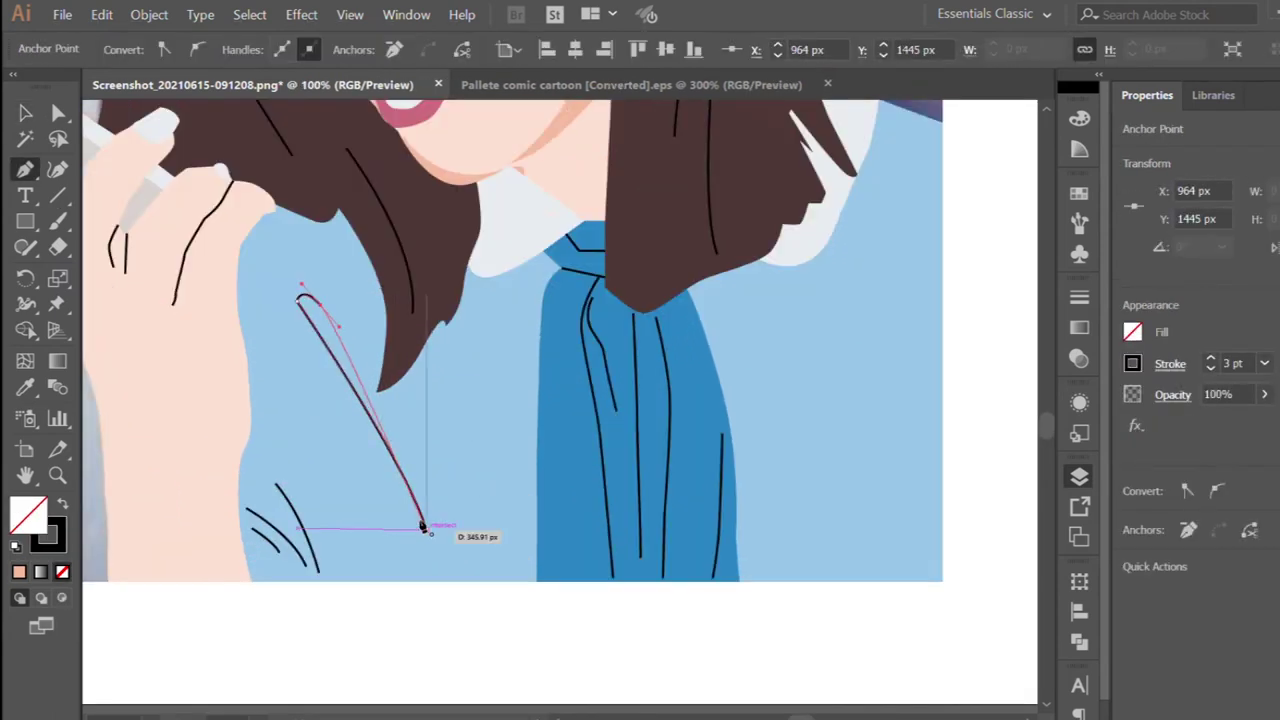
left_click(565, 432)
Add two more small sleeve folds, extending the black creases, filled with the tie's blue
key("p")
scroll(262, 457, "up", 1)
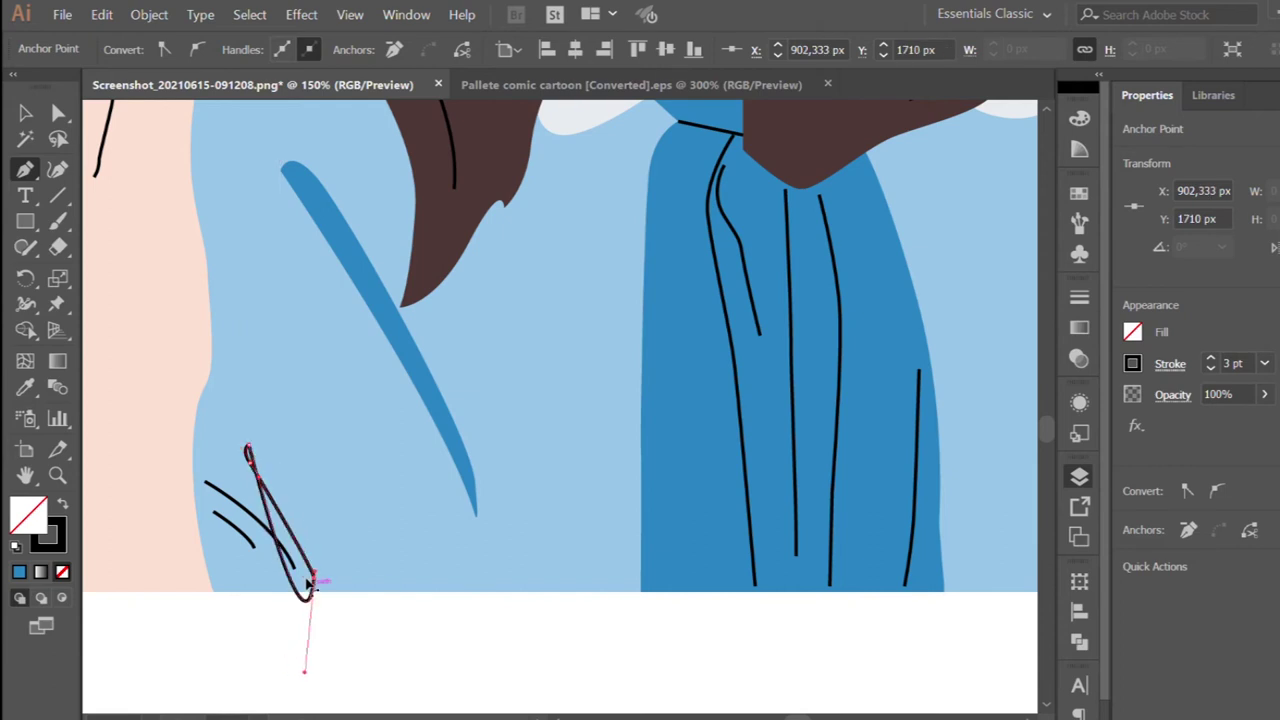
left_click(424, 372)
key("p")
scroll(205, 485, "up", 2)
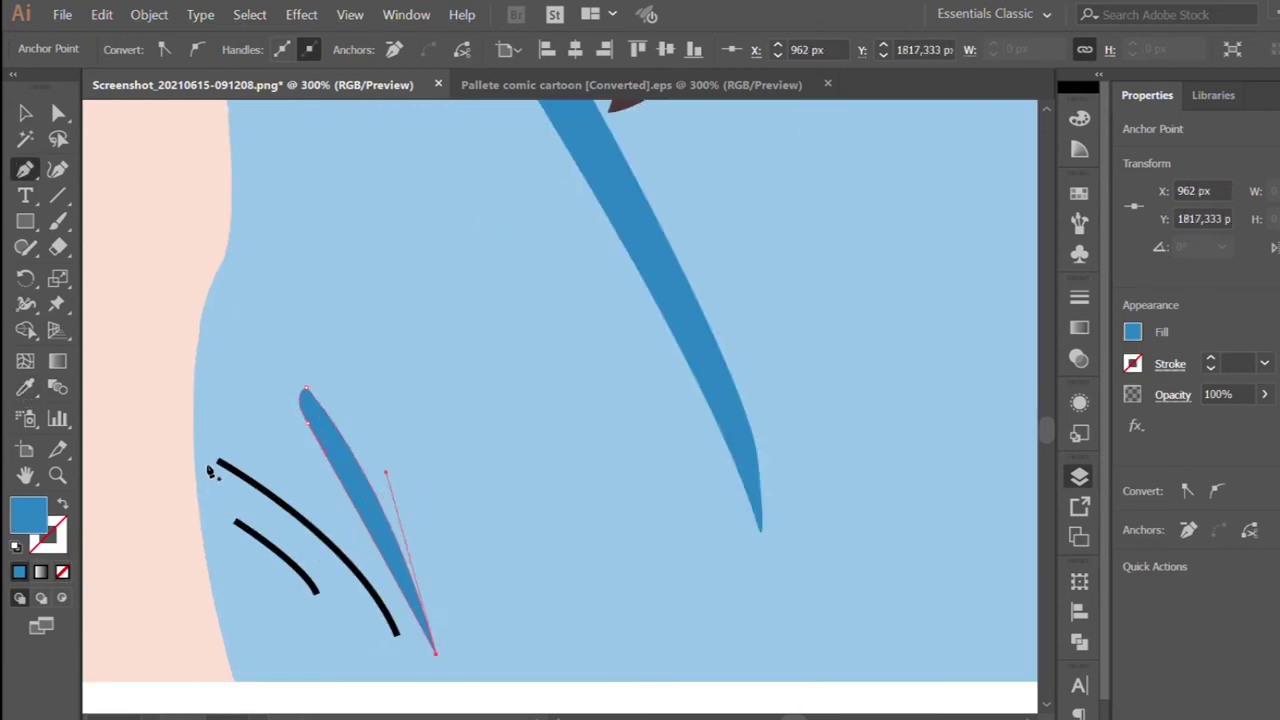
left_click(216, 461)
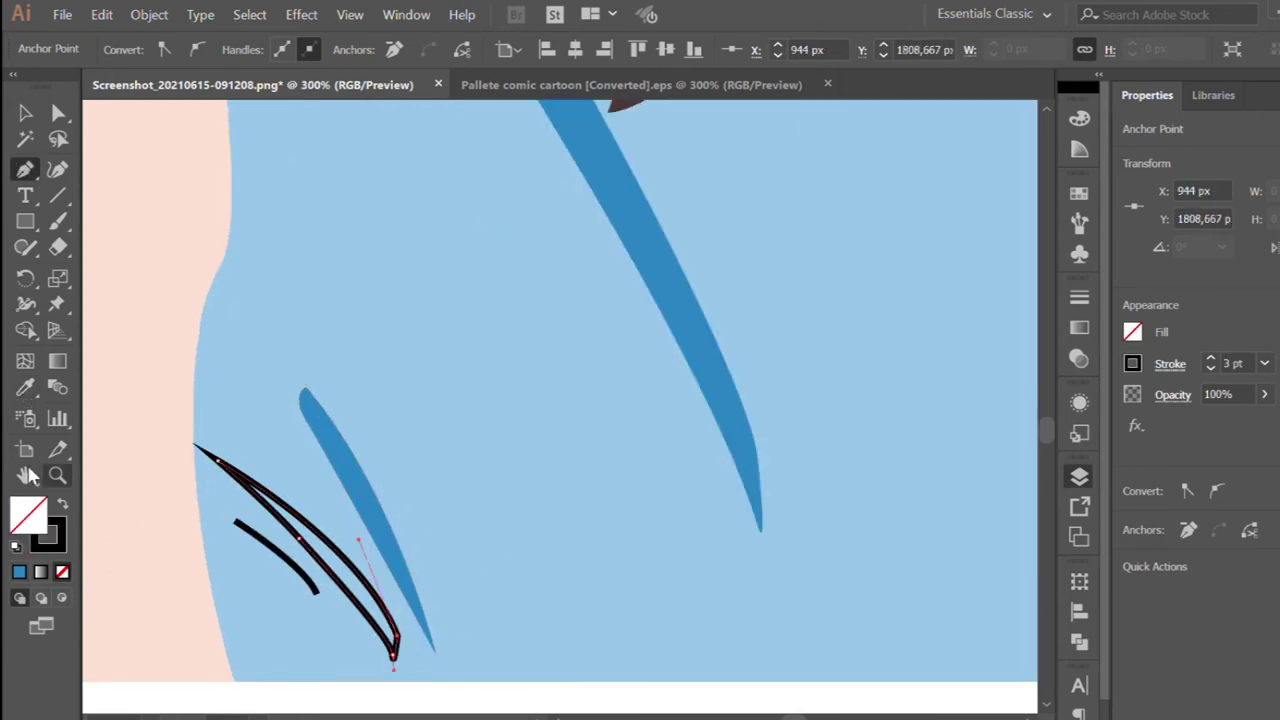
left_click(339, 456)
Close the last blue fold shape, deselect, and zoom out to review the sleeve
key("p")
left_click(235, 522)
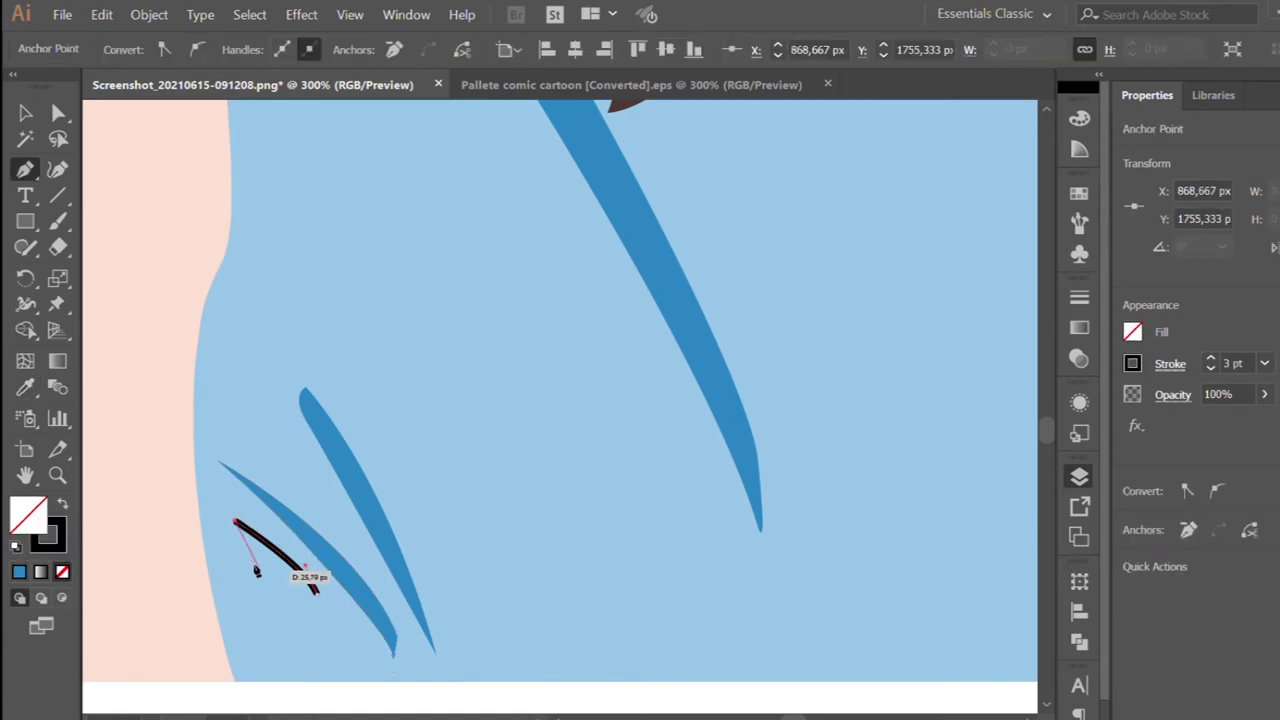
left_click(44, 379)
key("ctrl+minus")
key("ctrl+minus")
key("v")
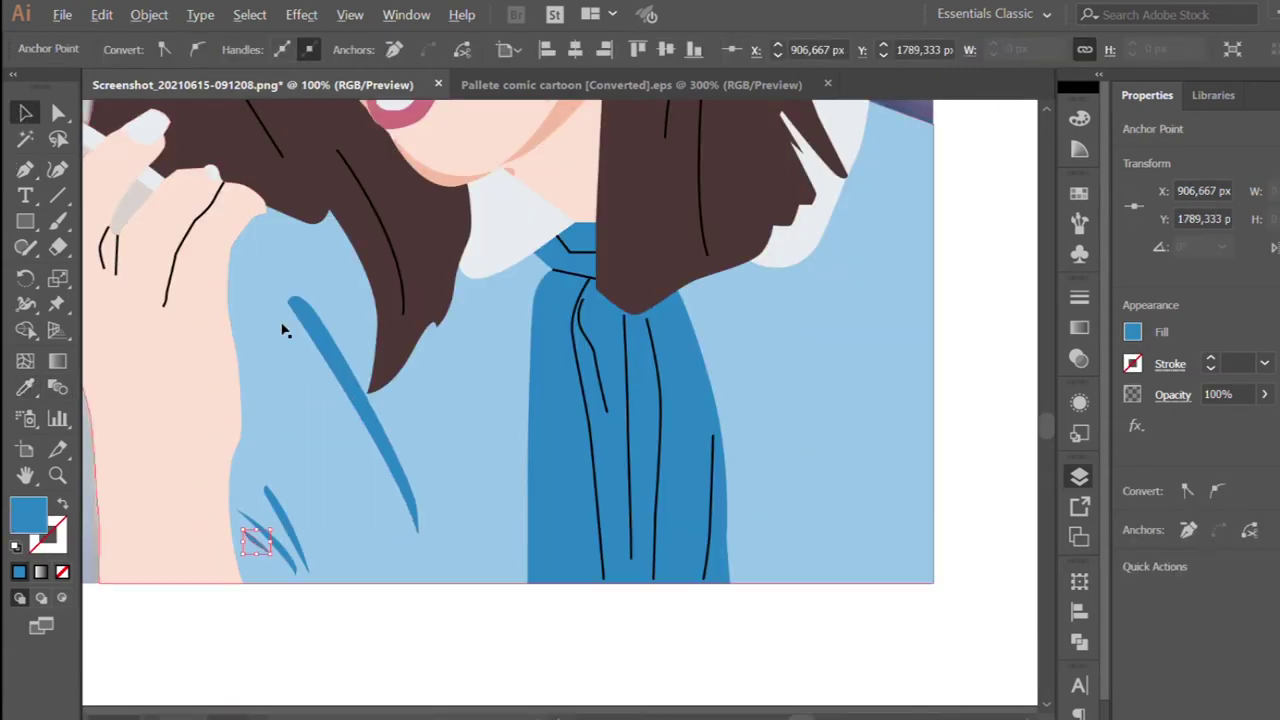
key("ctrl+minus")
key("ctrl+minus")
key("ctrl+shift+a")
scroll(515, 470, "up", 2)
scroll(394, 500, "down", 1)
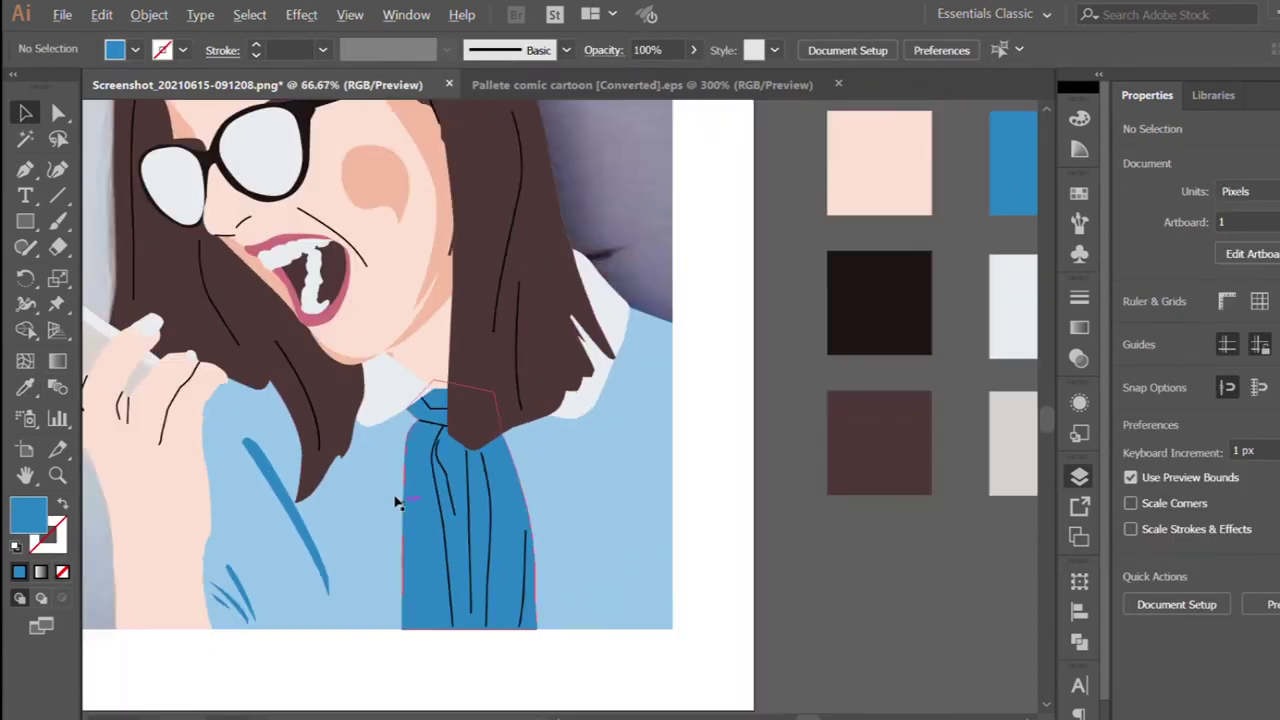
scroll(407, 437, "down", 1)
scroll(414, 429, "up", 2)
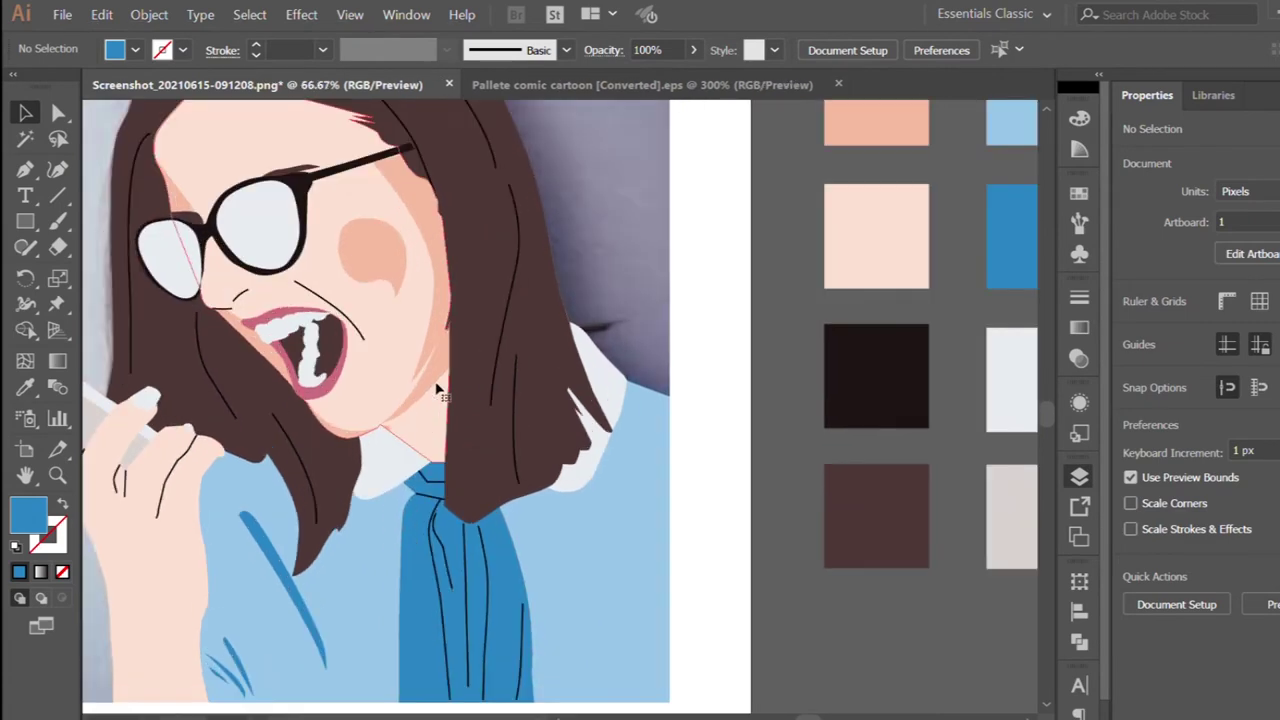
Draw a four-corner shadow sliver beside the neck and fill it with the blush colour
left_click(429, 389)
key("p")
scroll(441, 366, "up", 1)
left_click(419, 345)
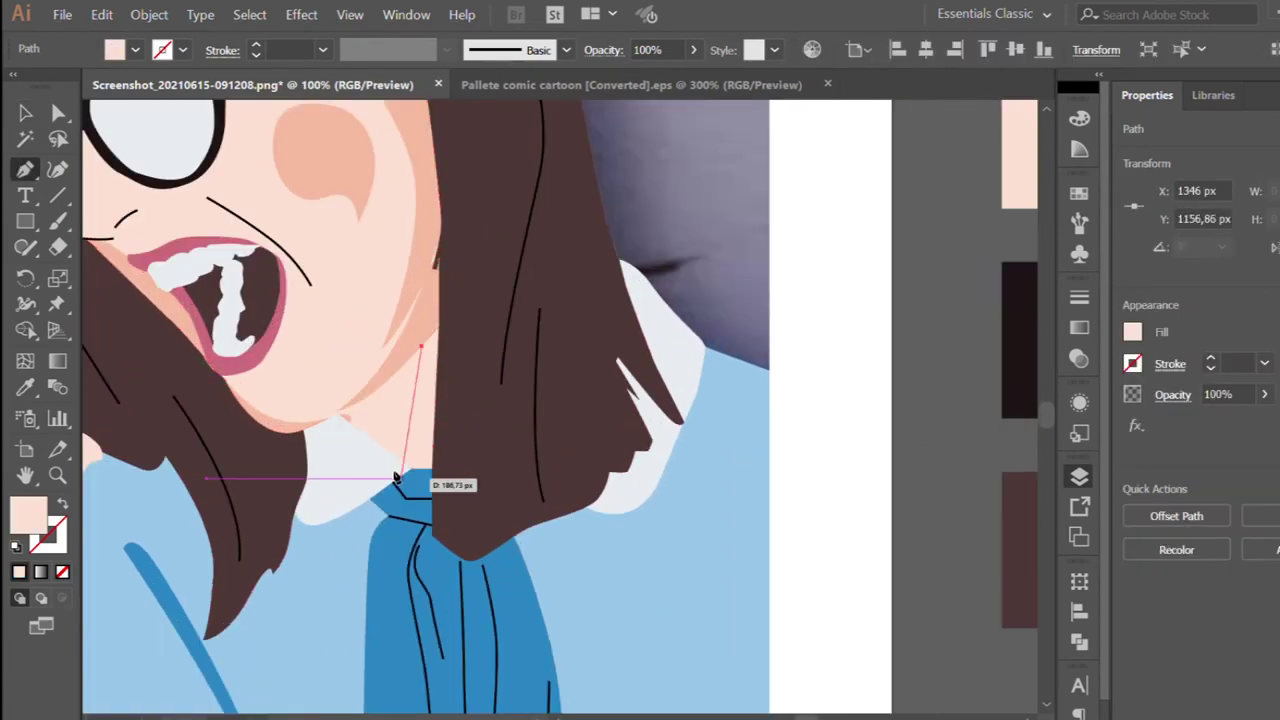
left_click(422, 481)
left_click(465, 462)
left_click(463, 309)
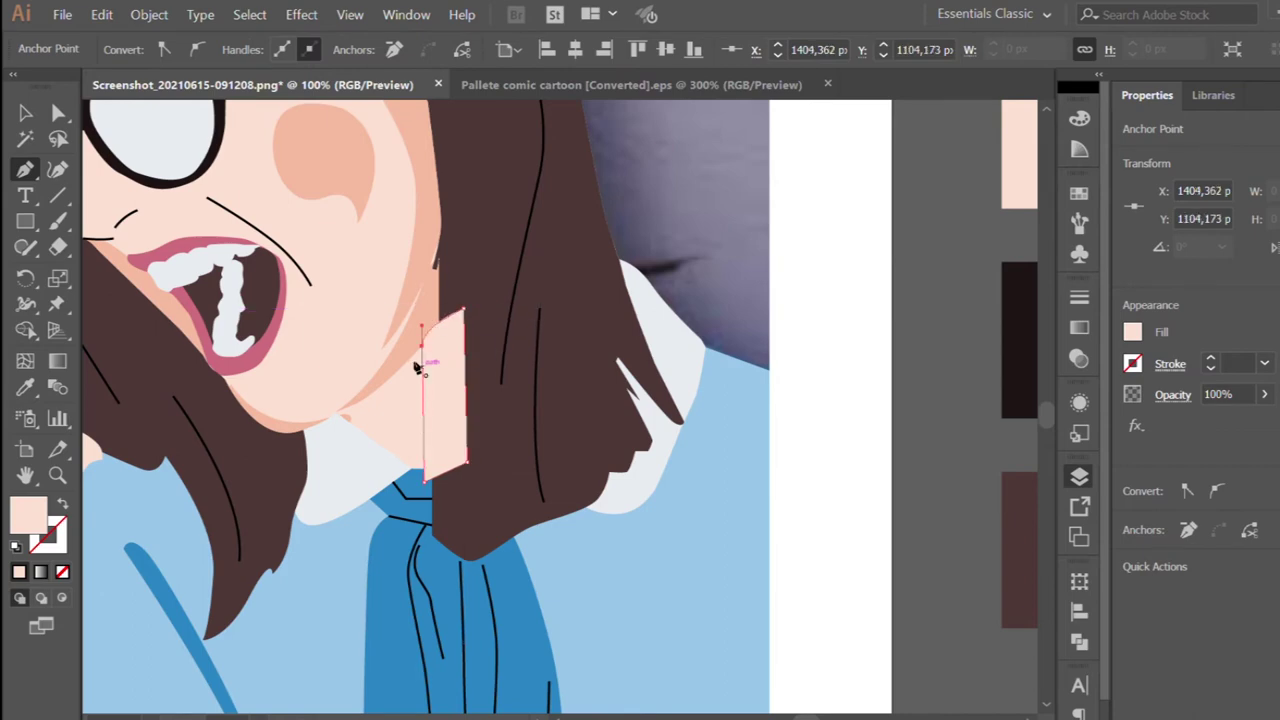
left_click(322, 138)
key("v")
Draw a curved shadow piece under the chin along the jaw and fill it light grey
left_click(360, 436)
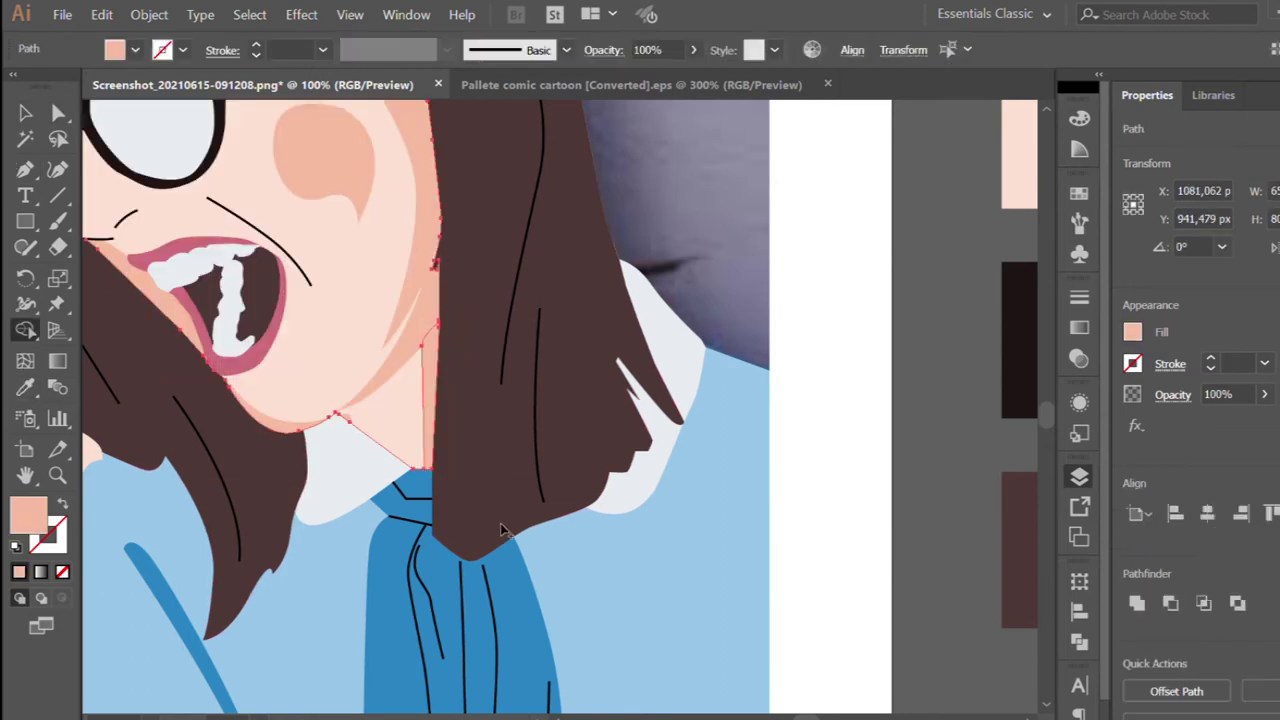
key("ctrl+minus")
left_click(454, 539)
key("ctrl+minus")
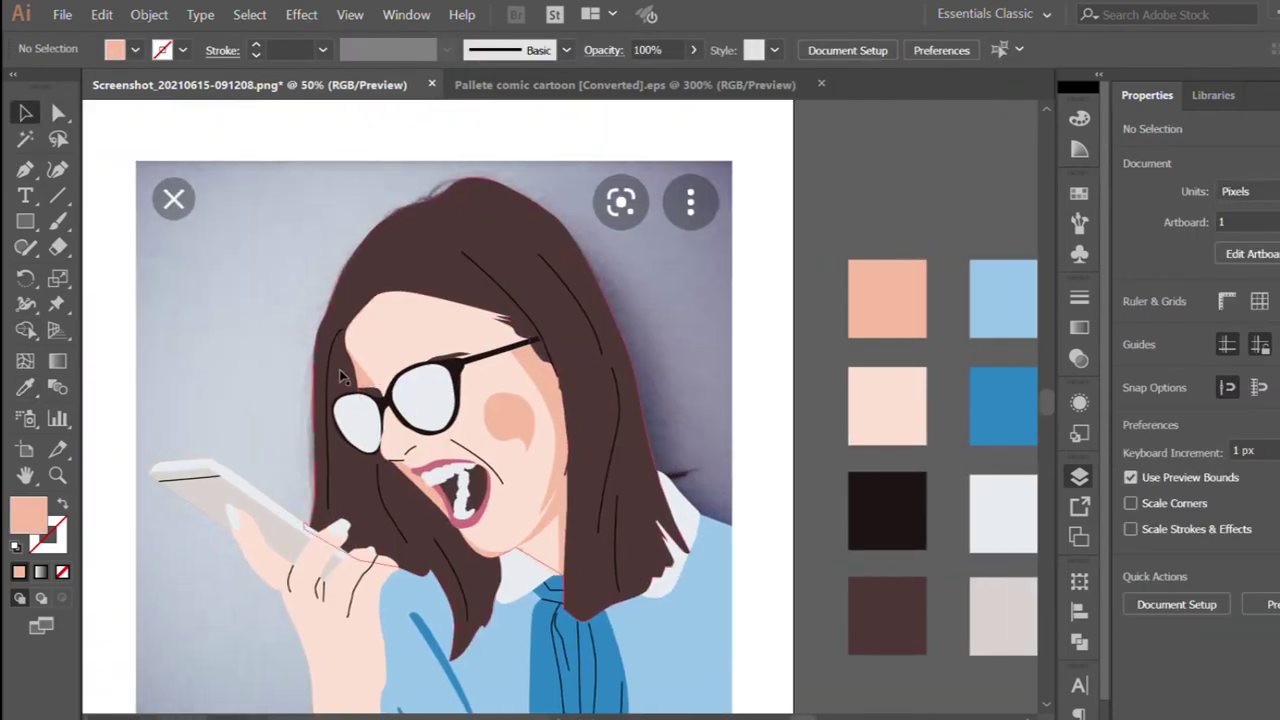
key("ctrl+plus")
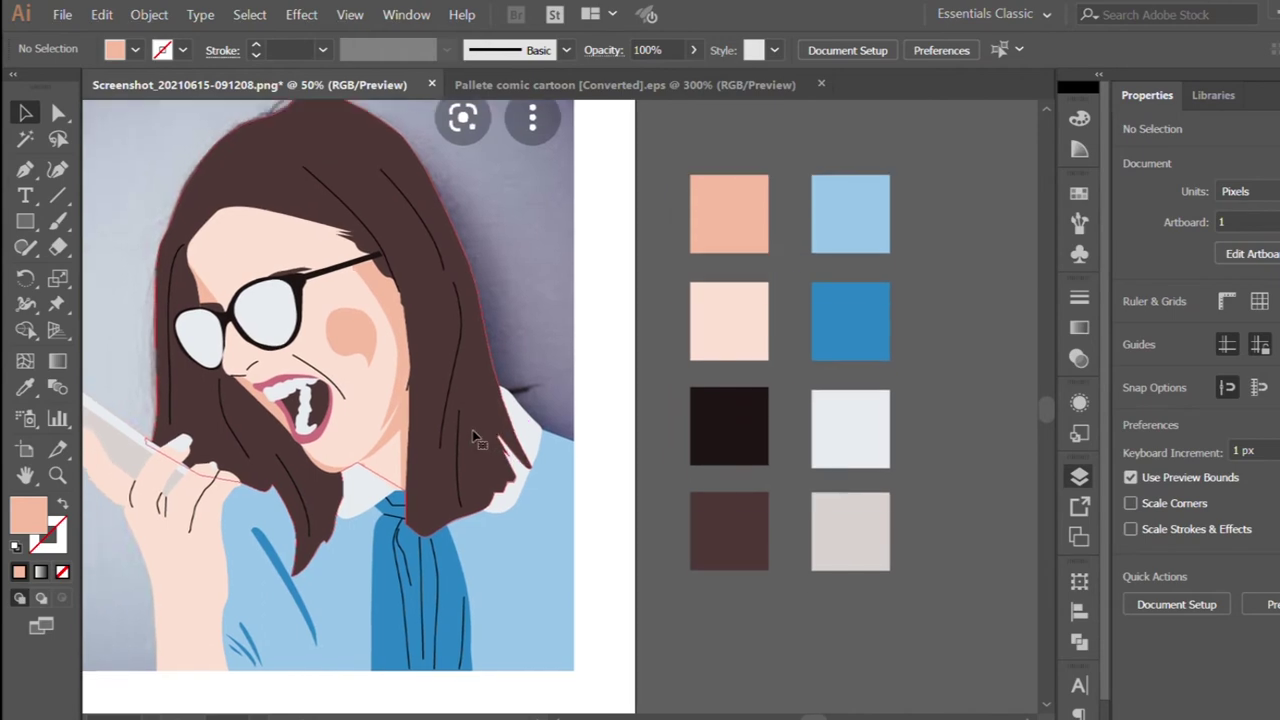
left_click(293, 373)
key("p")
key("ctrl+plus")
key("ctrl+plus")
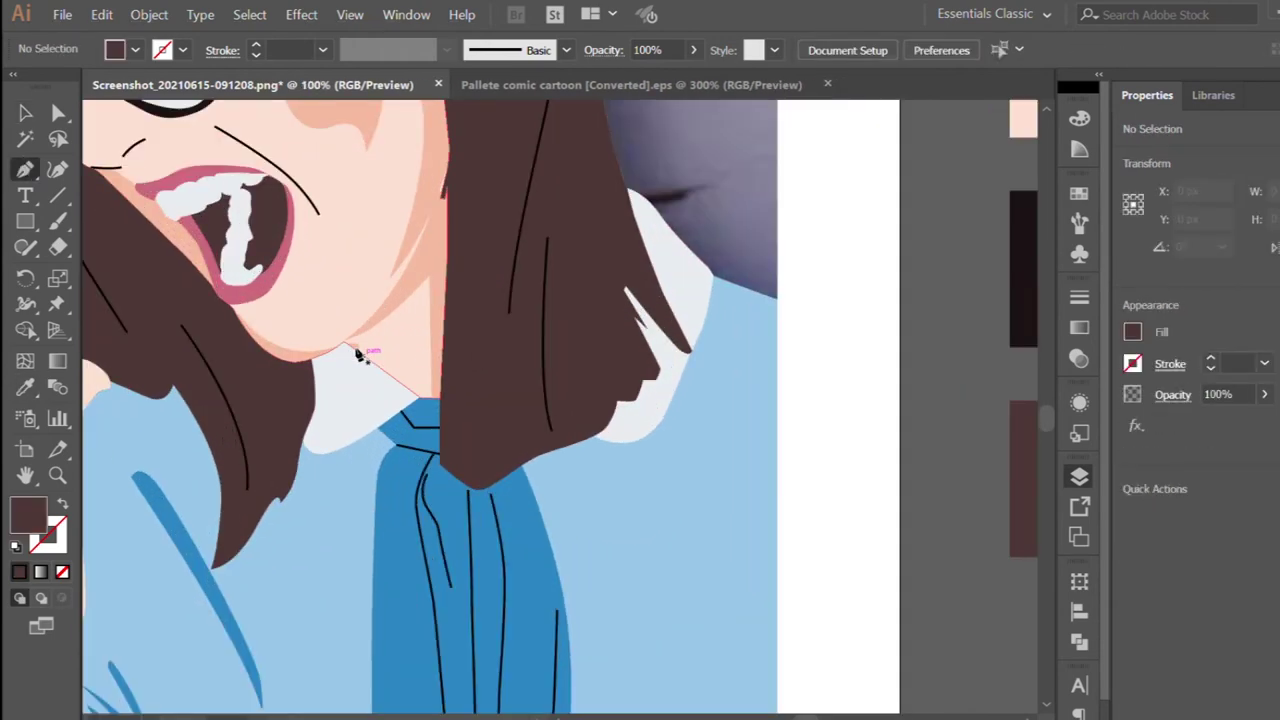
left_click(330, 349)
left_click_drag(280, 450, 277, 345)
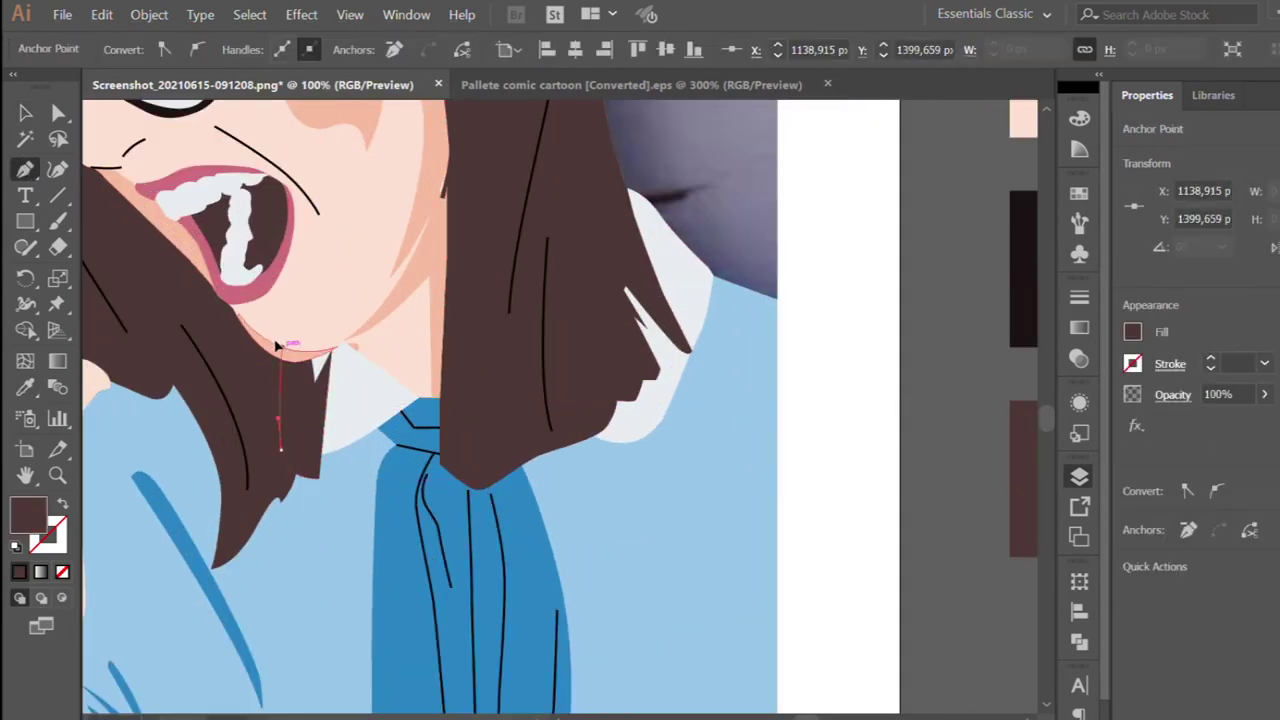
left_click(25, 393)
key("ctrl+minus")
left_click(947, 421)
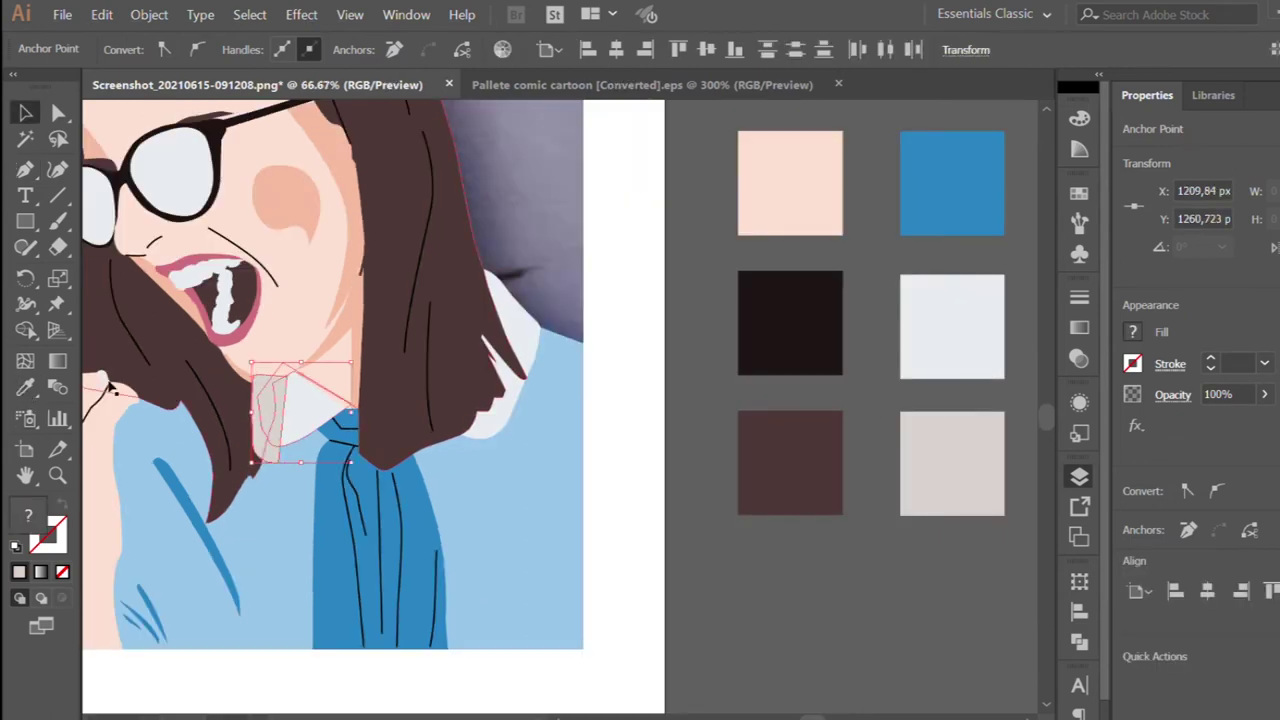
Merge the grey collar shadow with Shape Builder and check the grey and white collar pieces
key("shift+m")
left_click(262, 437)
key("ctrl+minus")
key("v")
key("ctrl+shift+a")
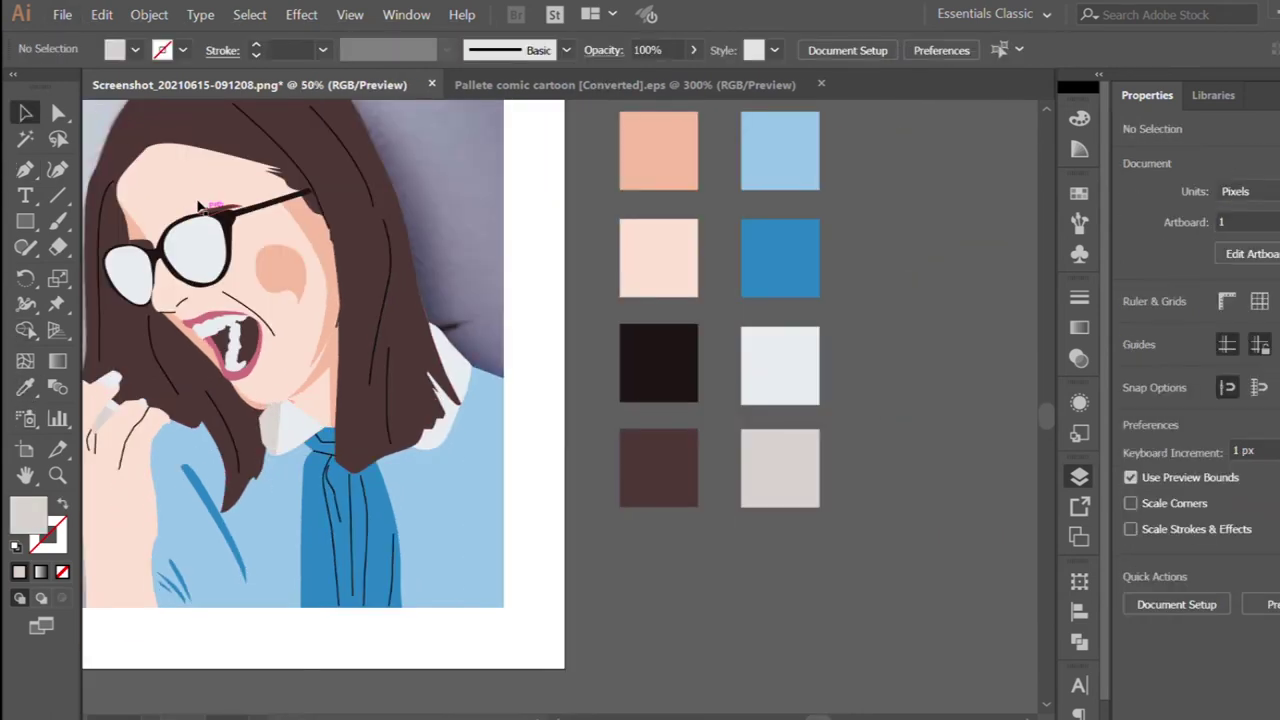
key("ctrl+plus")
left_click_drag(232, 348, 265, 449)
key("ctrl+minus")
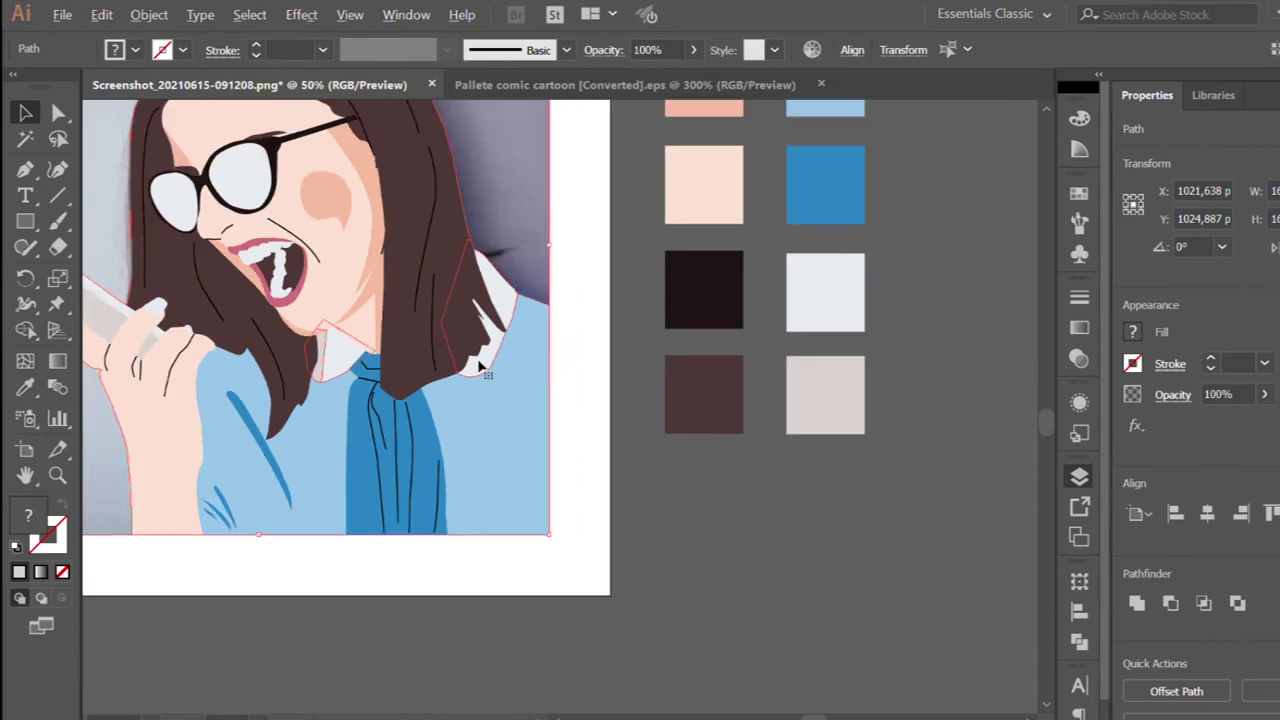
key("ctrl+shift+a")
key("ctrl+minus")
key("ctrl+plus")
key("ctrl+plus")
Start a shadow path down the finger edge of the hand holding the phone
key("p")
key("ctrl+minus")
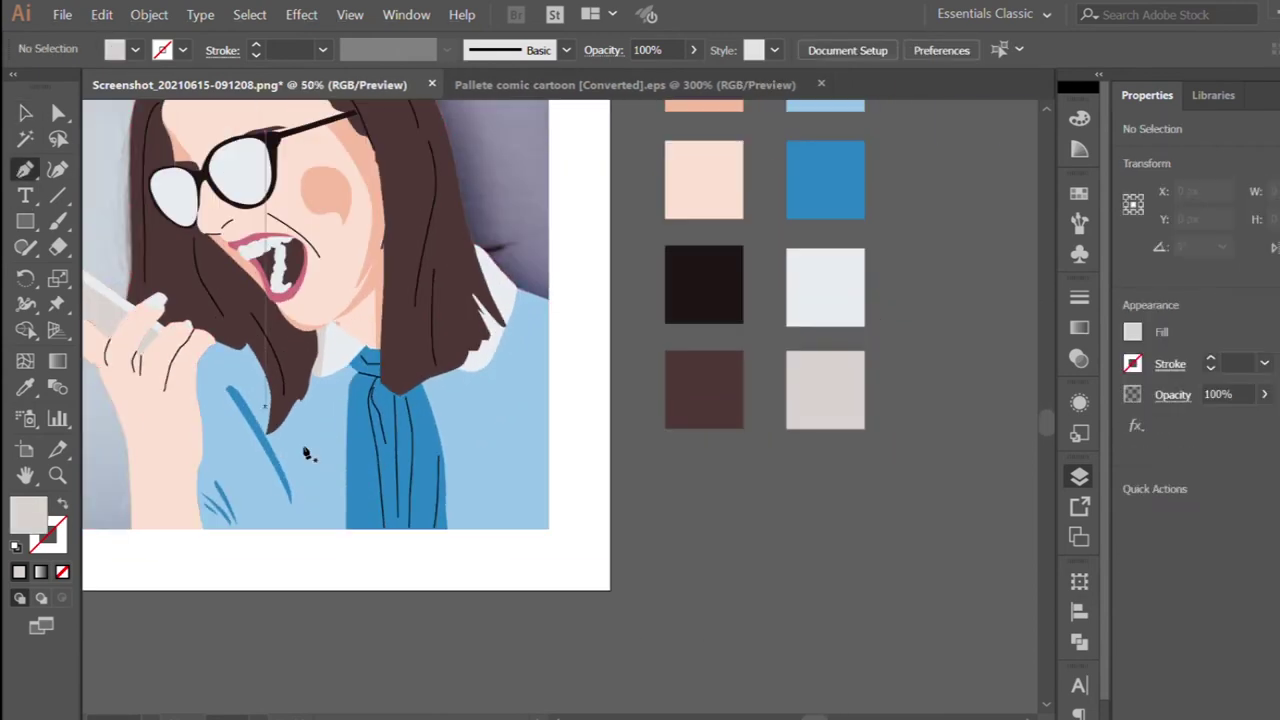
key("ctrl+plus")
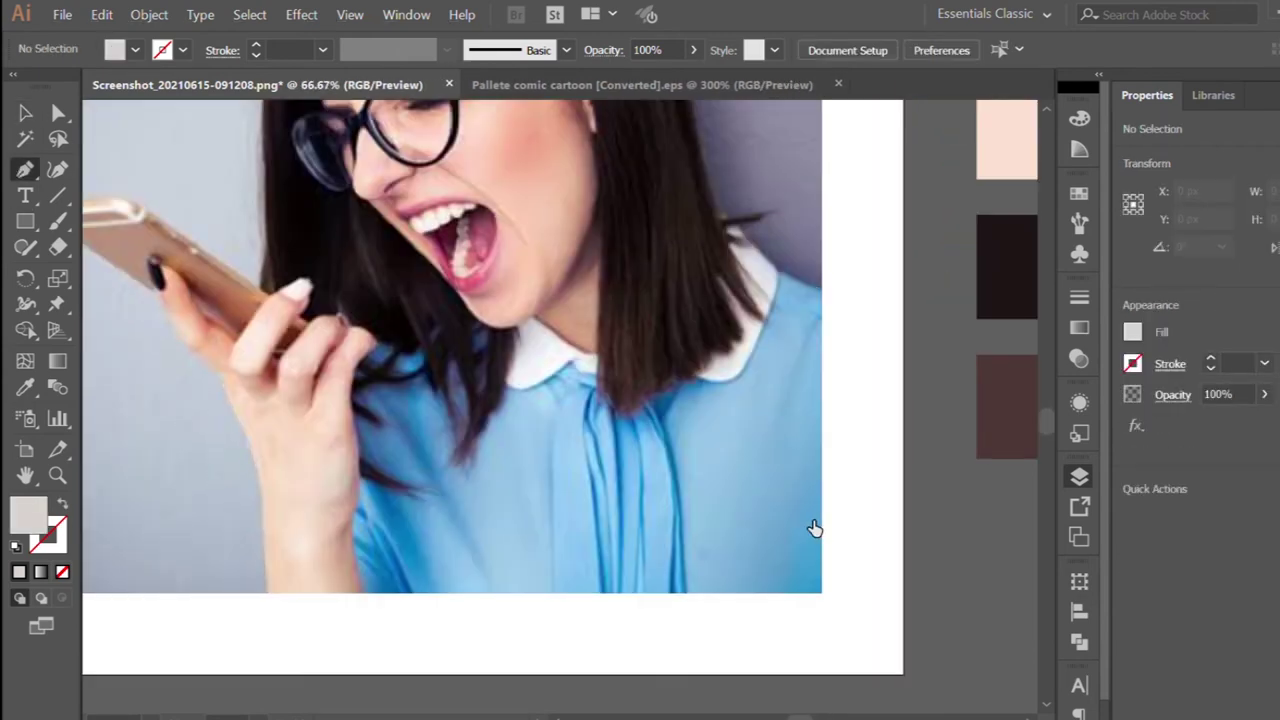
key("ctrl+plus")
key("ctrl+plus")
left_click(160, 188)
left_click(178, 214)
left_click(191, 265)
left_click(205, 300)
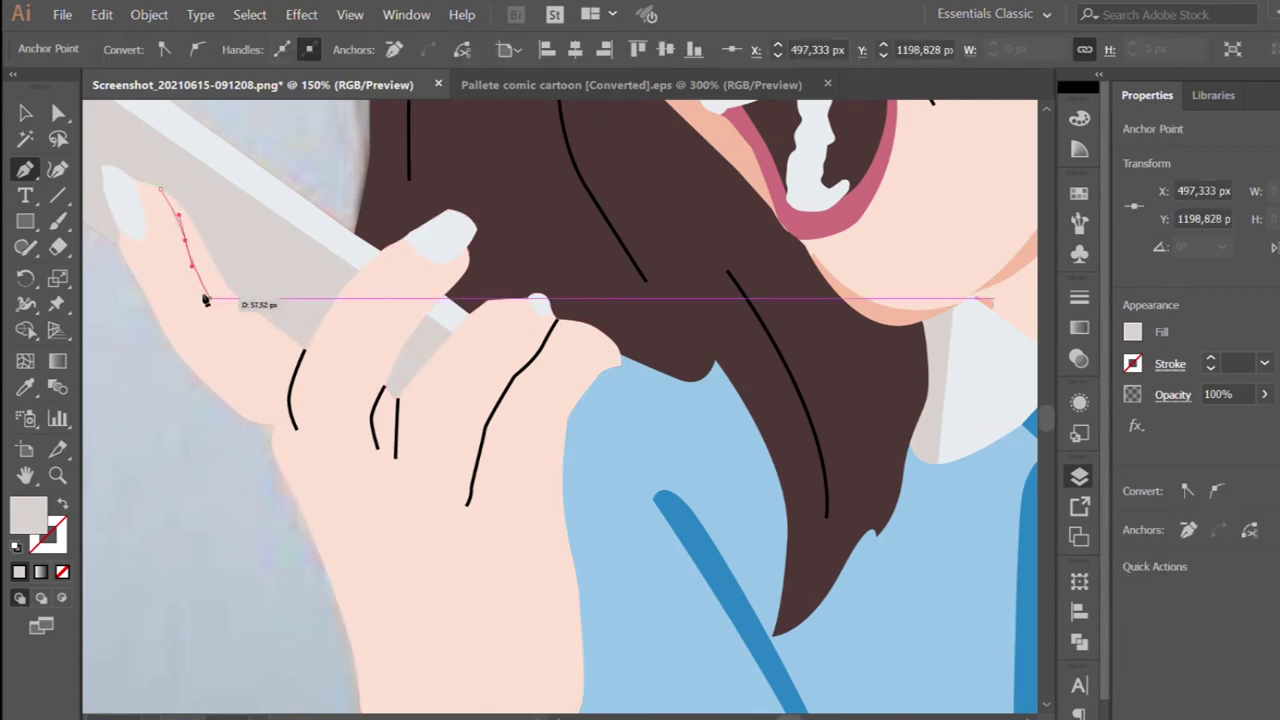
Finish the finger-edge shadow, fill it peach, and make its bottom a sharp corner
left_click(289, 384)
left_click(313, 332)
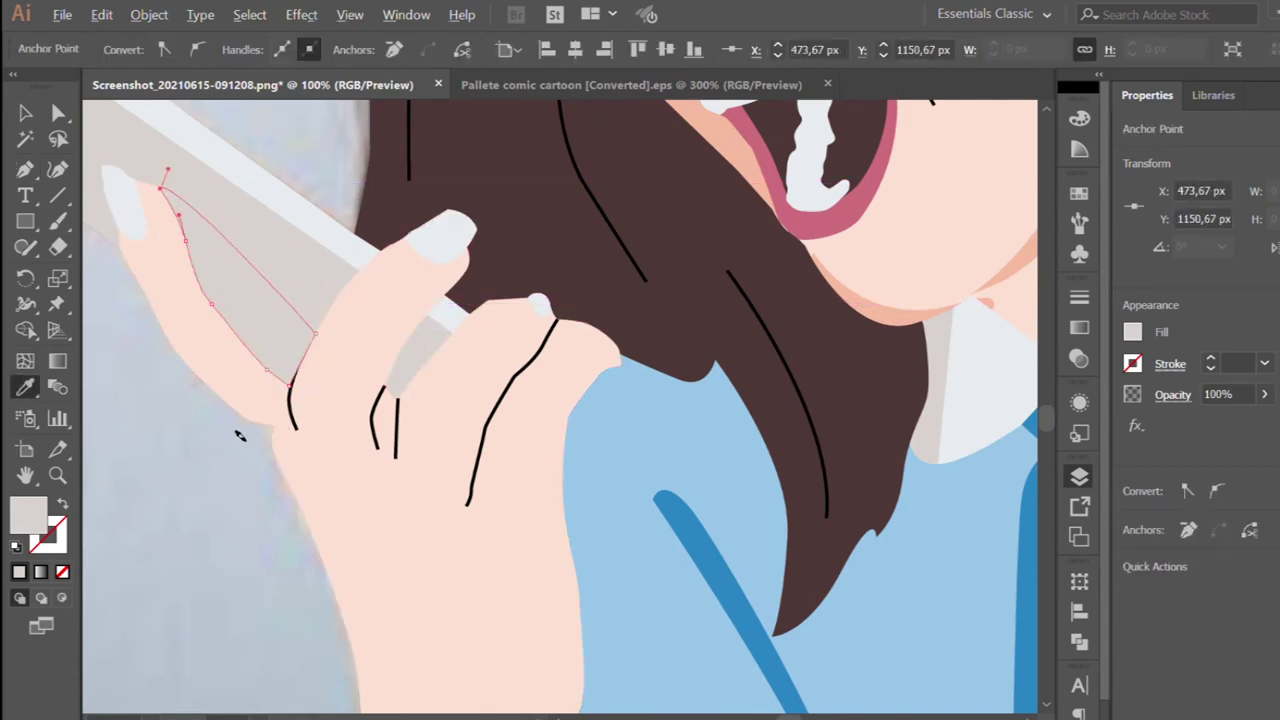
key("ctrl+minus")
left_click(193, 199)
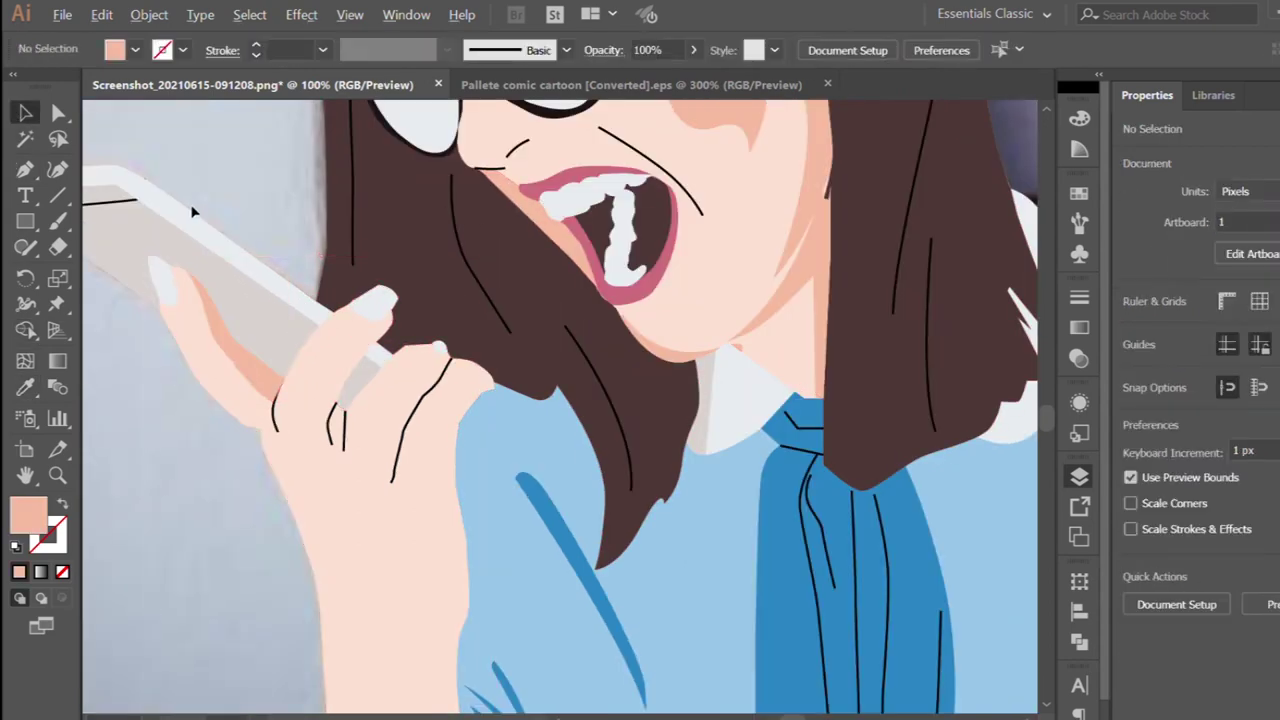
key("ctrl+minus")
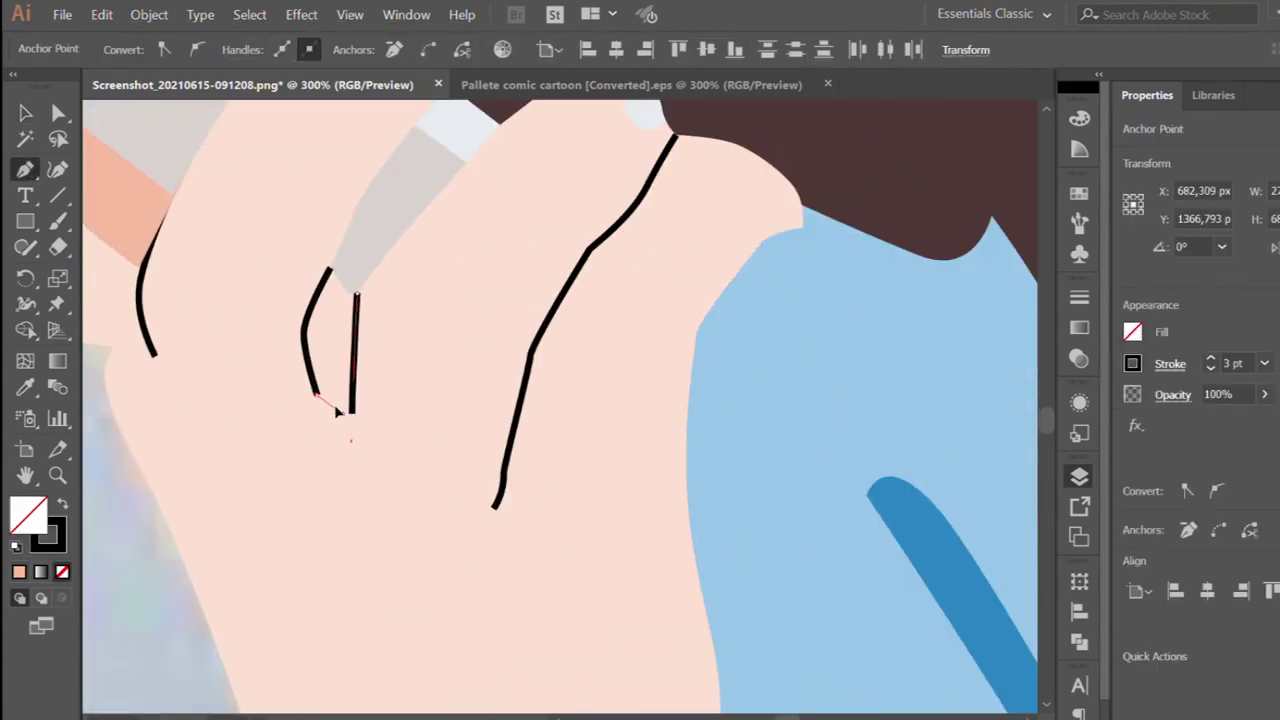
left_click(349, 412)
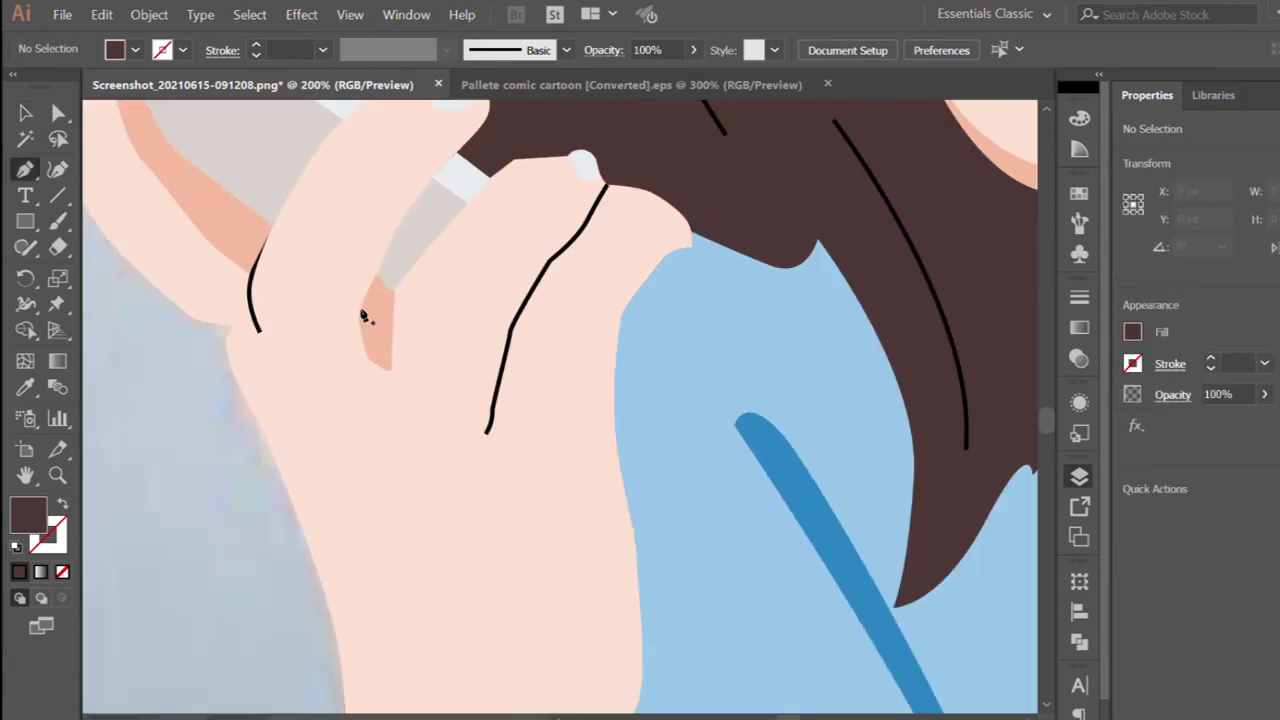
Draw a curved peach shadow between the fingers along the knuckle crease
left_click_drag(301, 334, 298, 355)
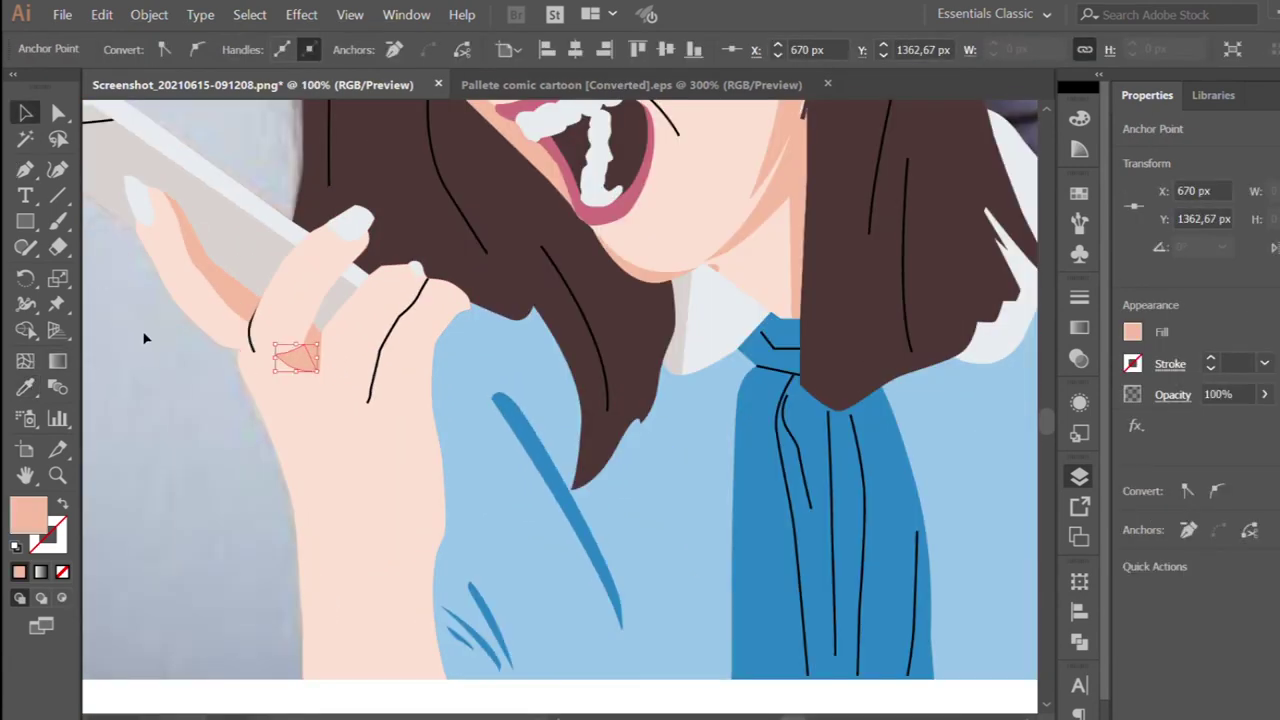
scroll(463, 310, "up", 1)
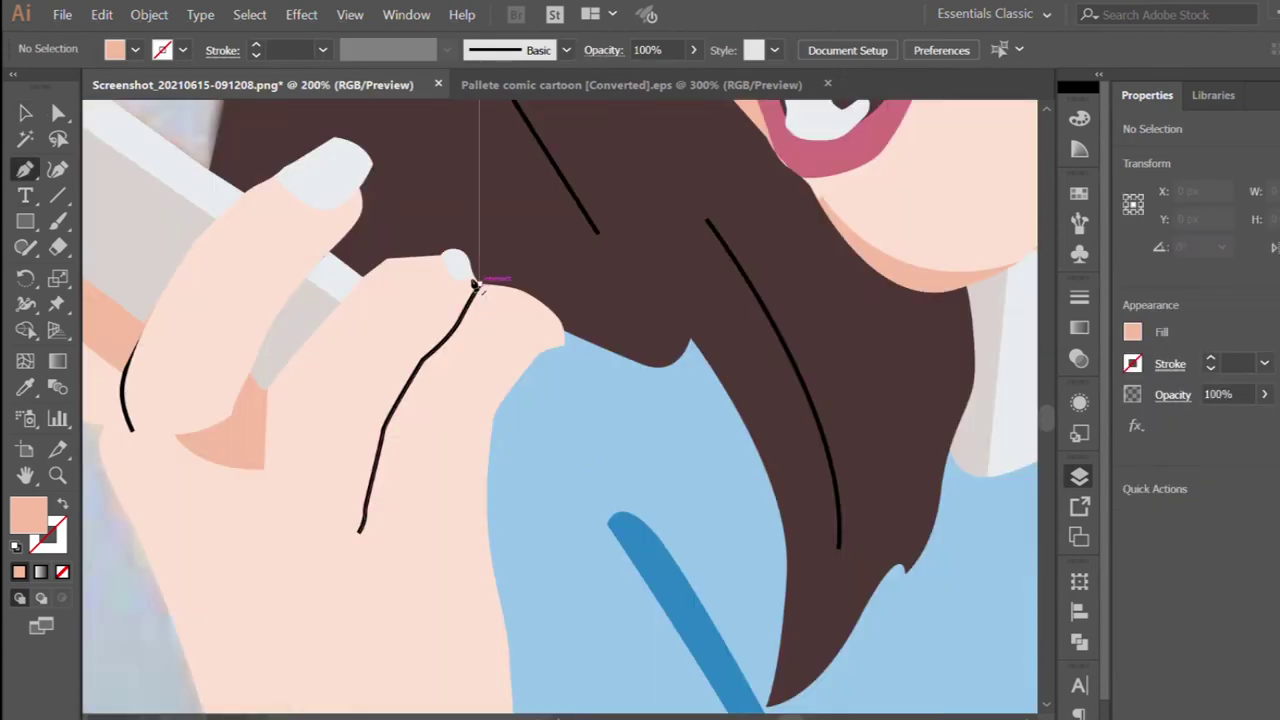
left_click(480, 285)
left_click_drag(403, 396, 455, 345)
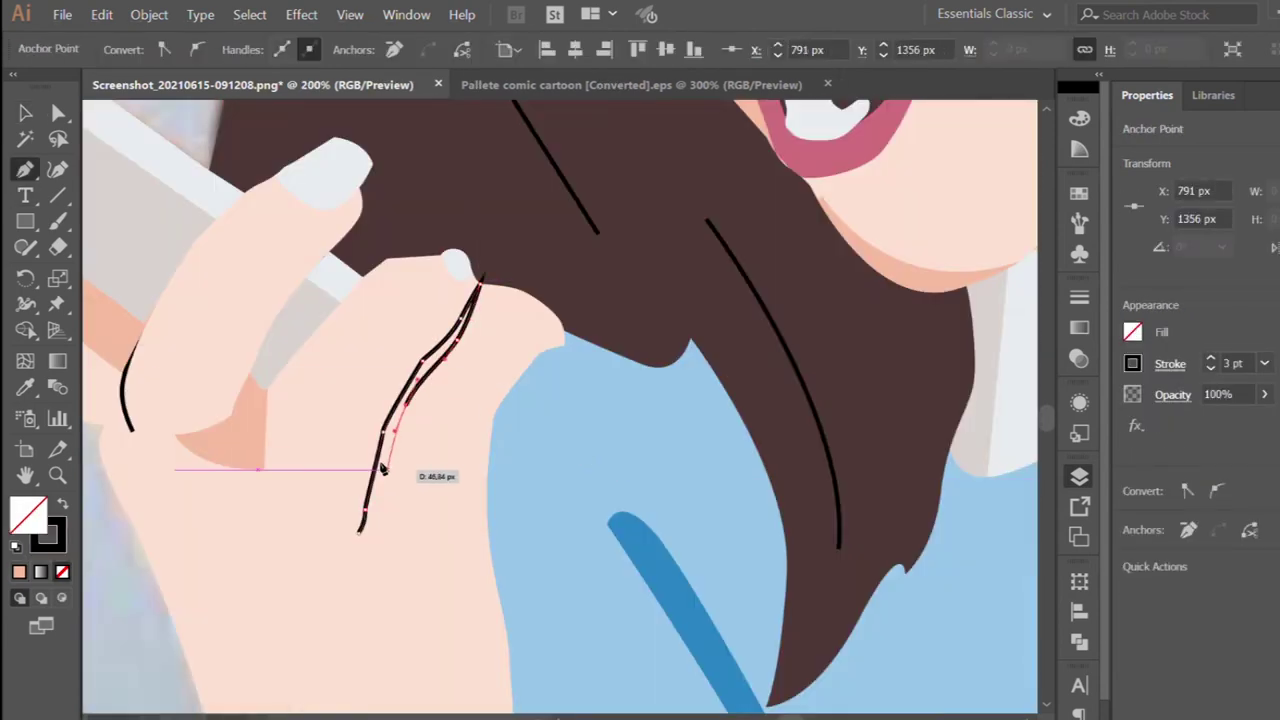
left_click(352, 532)
key("ctrl+minus")
key("v")
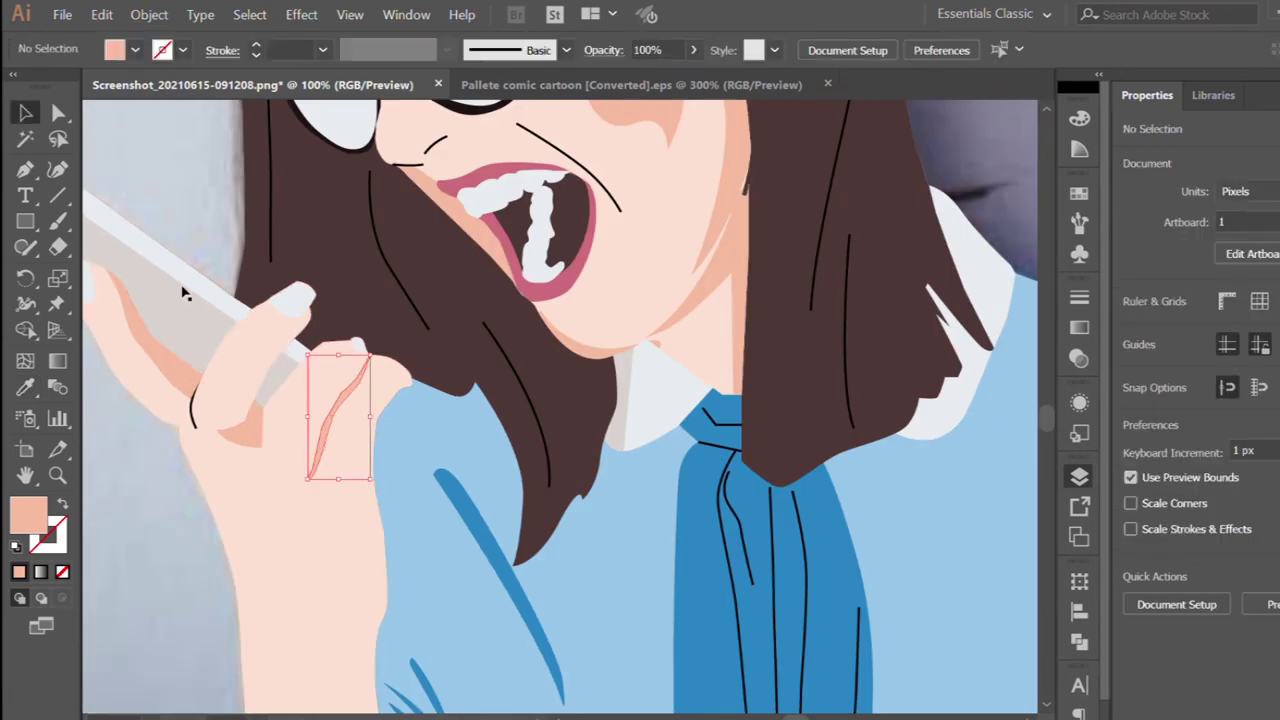
key("ctrl+minus")
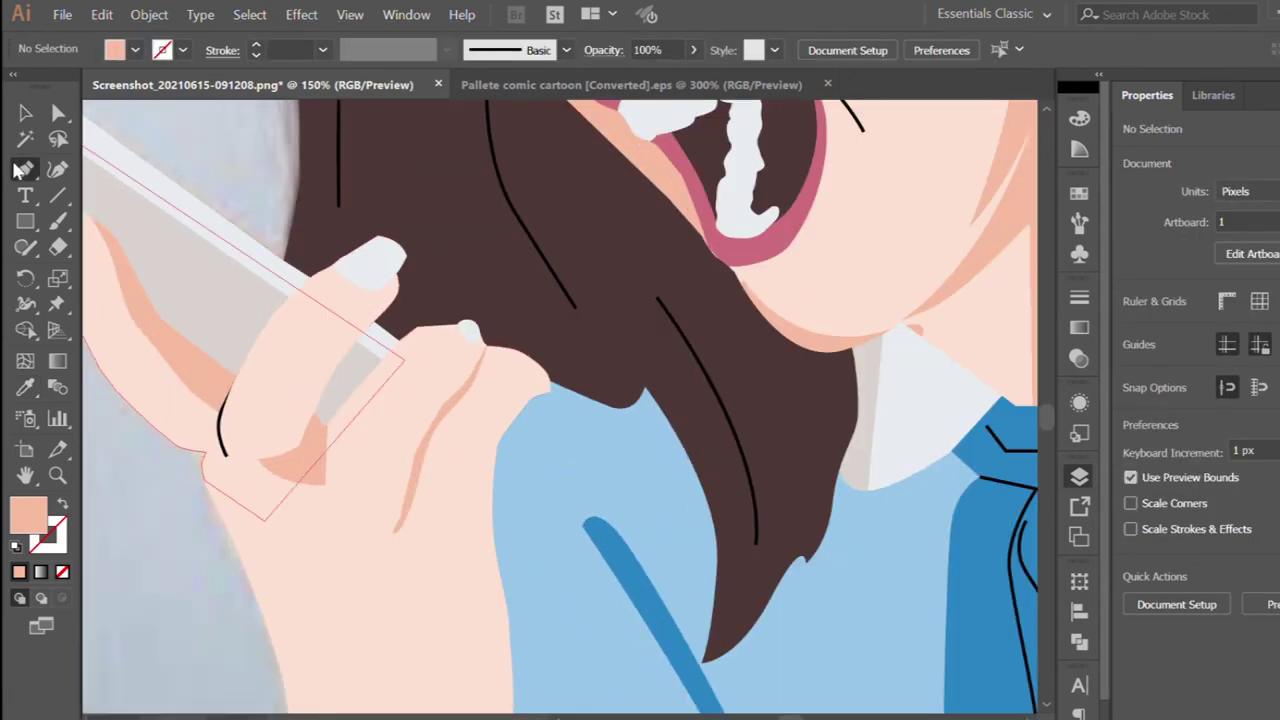
Reshape the index-finger shadow toward the fingertip, then check the white fingernail
left_click_drag(266, 472, 288, 445)
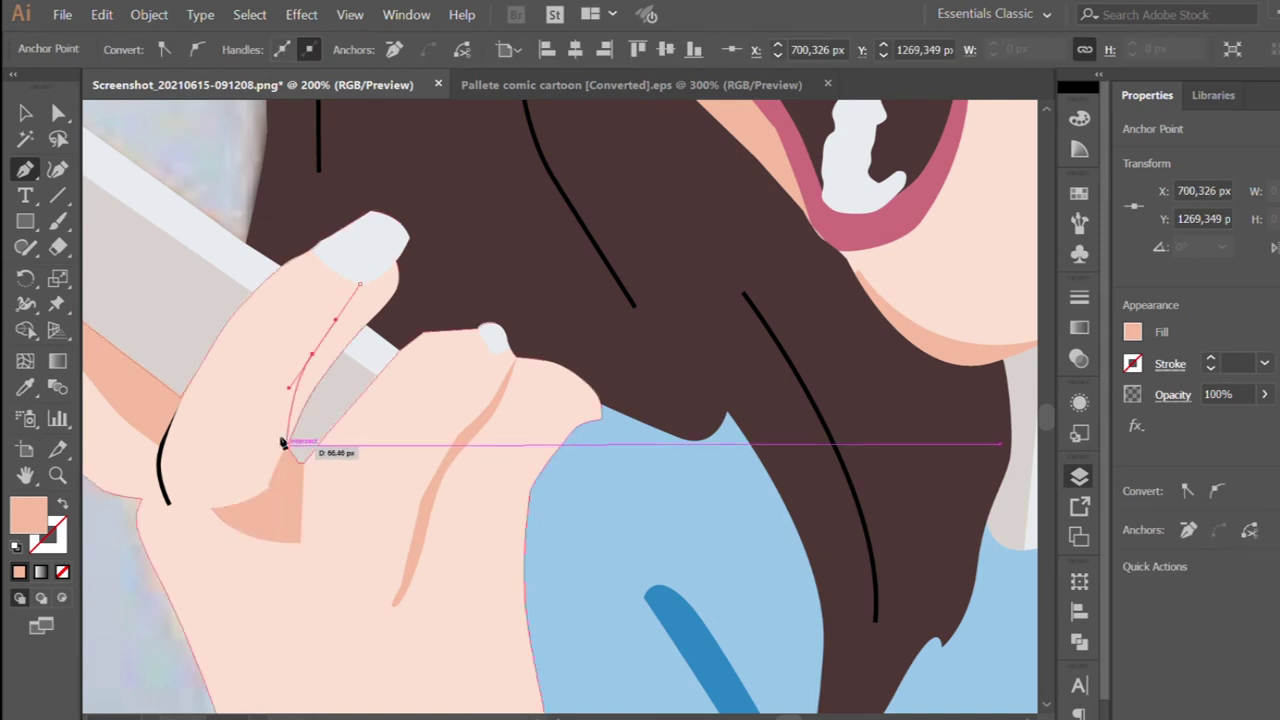
left_click_drag(405, 288, 390, 255)
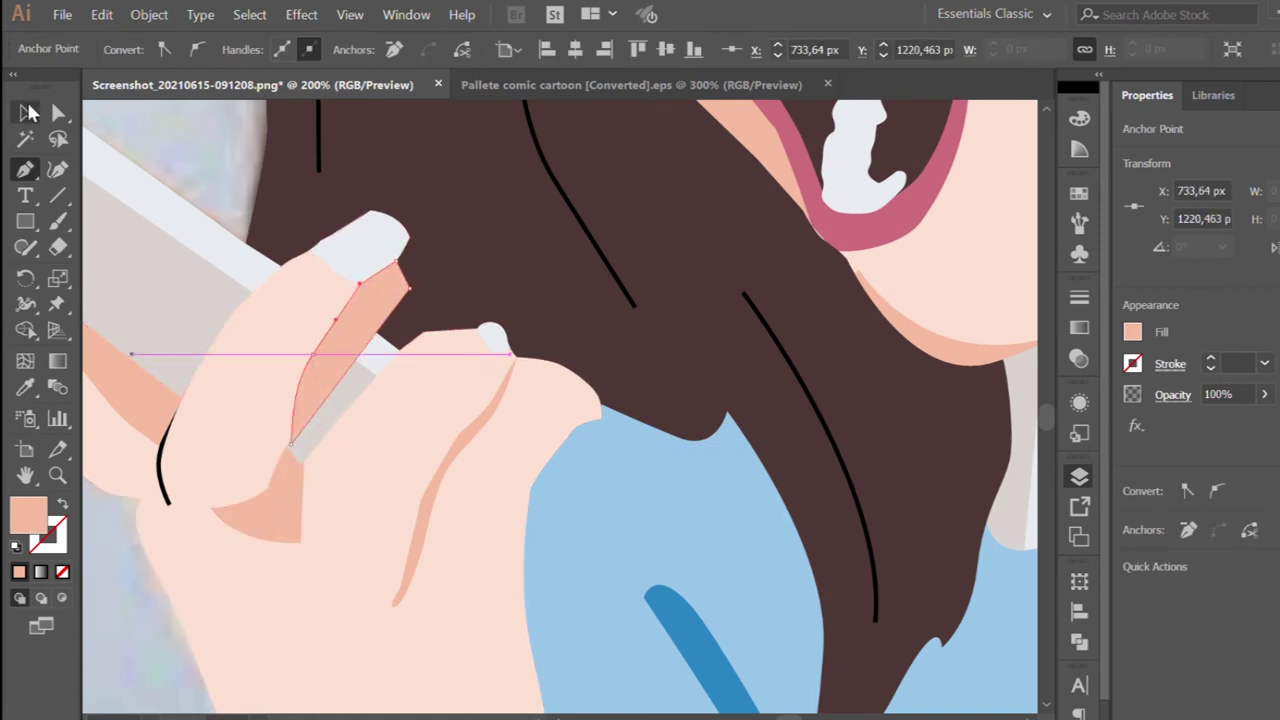
left_click(25, 112)
left_click(362, 242)
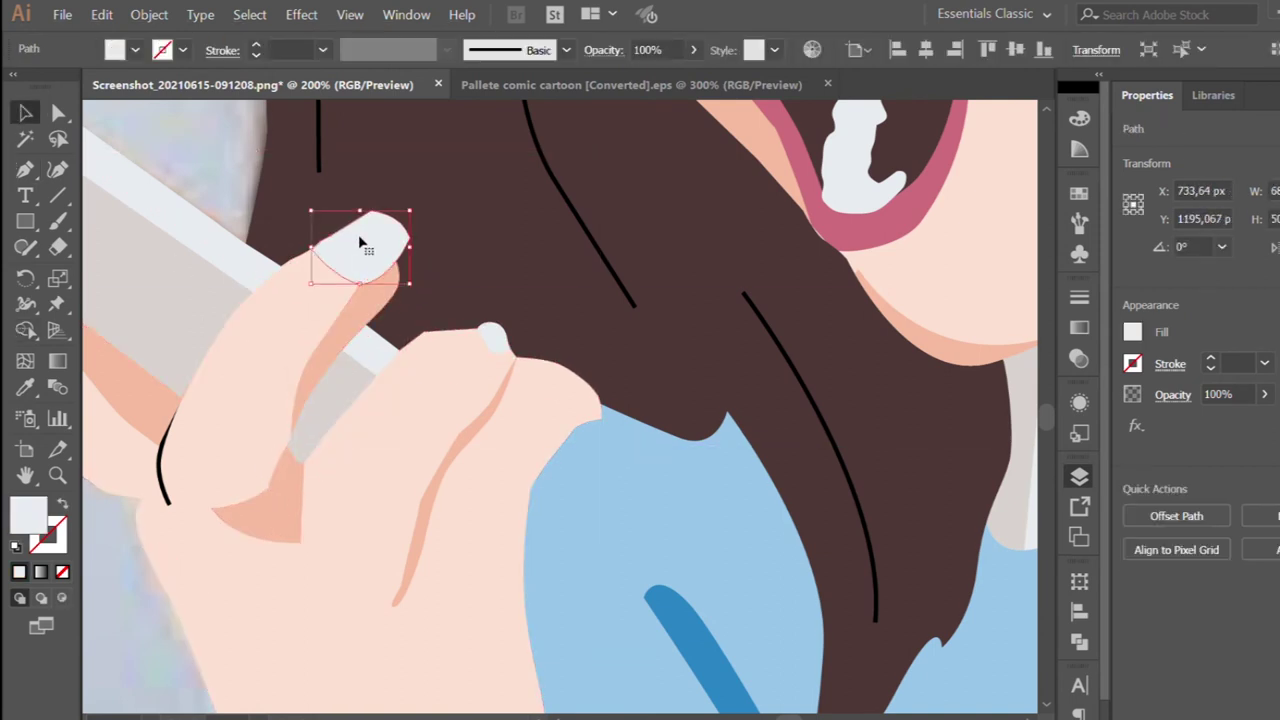
key("ctrl+minus")
key("ctrl+minus")
key("ctrl+minus")
key("ctrl+minus")
left_click(724, 527)
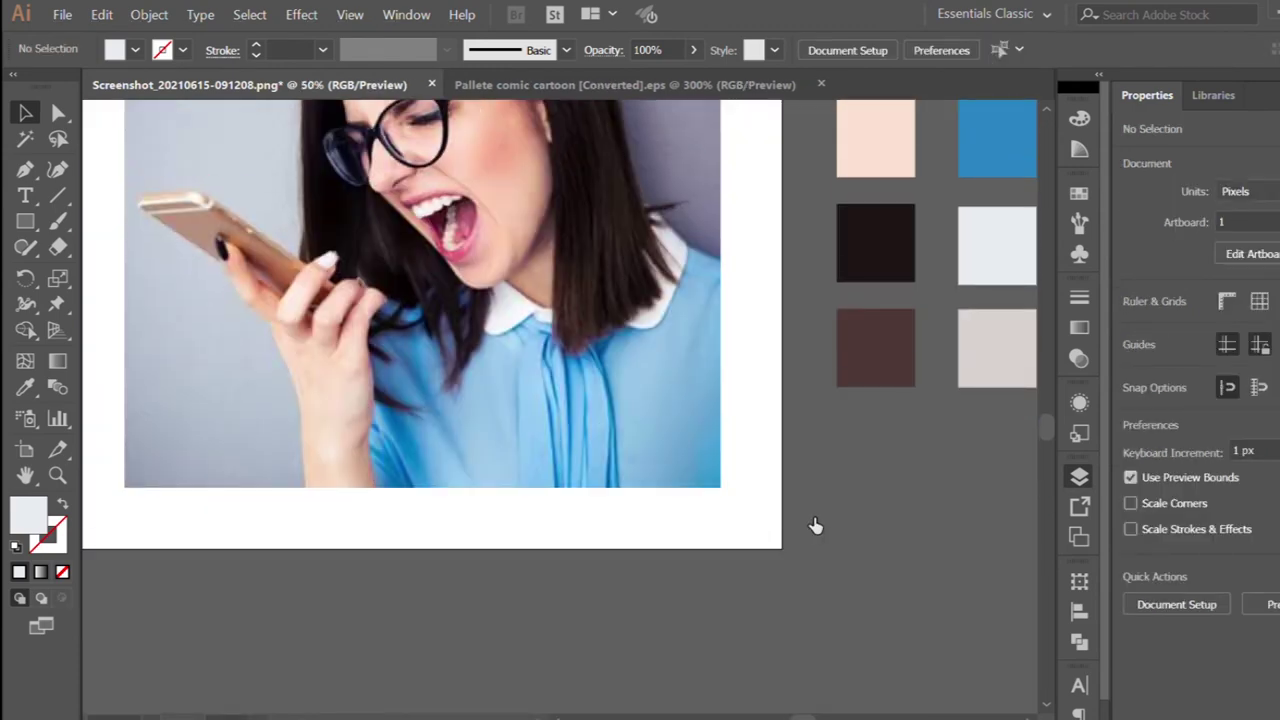
Draw a closed four-corner shading shape across the wrist below the phone hand
key("p")
left_click(337, 486)
key("ctrl+plus")
key("ctrl+plus")
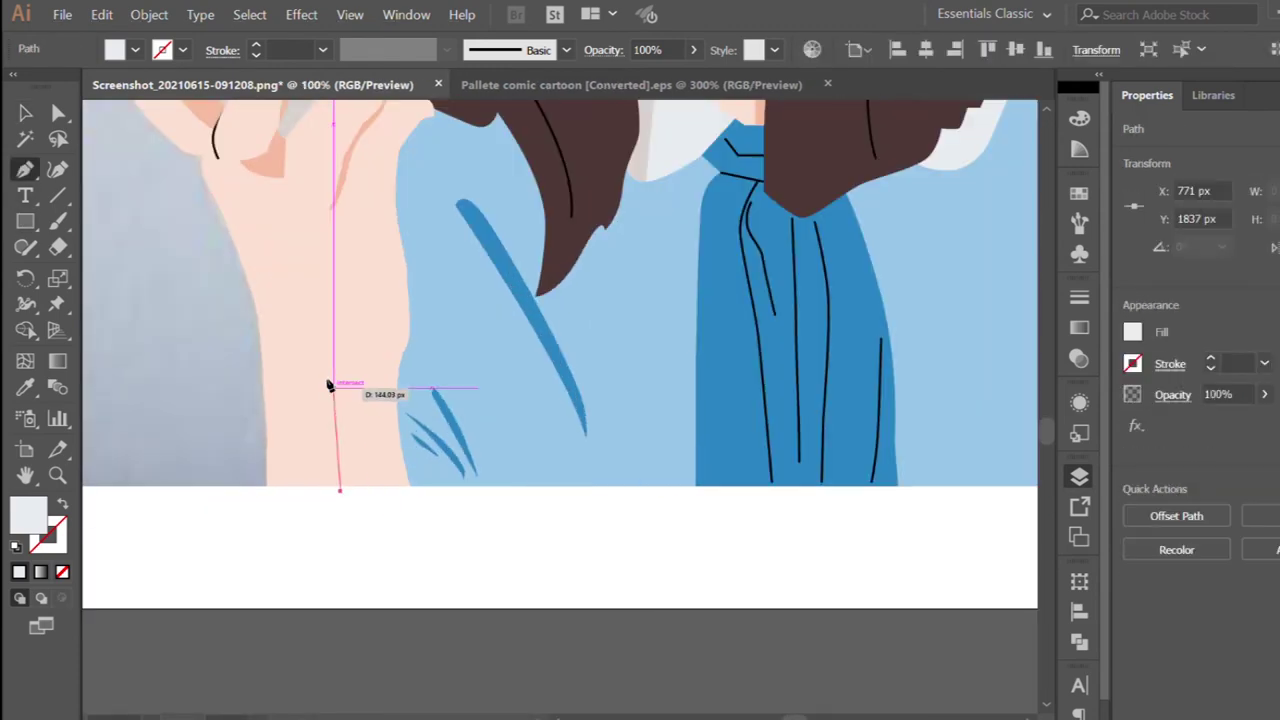
left_click(333, 402)
left_click(282, 386)
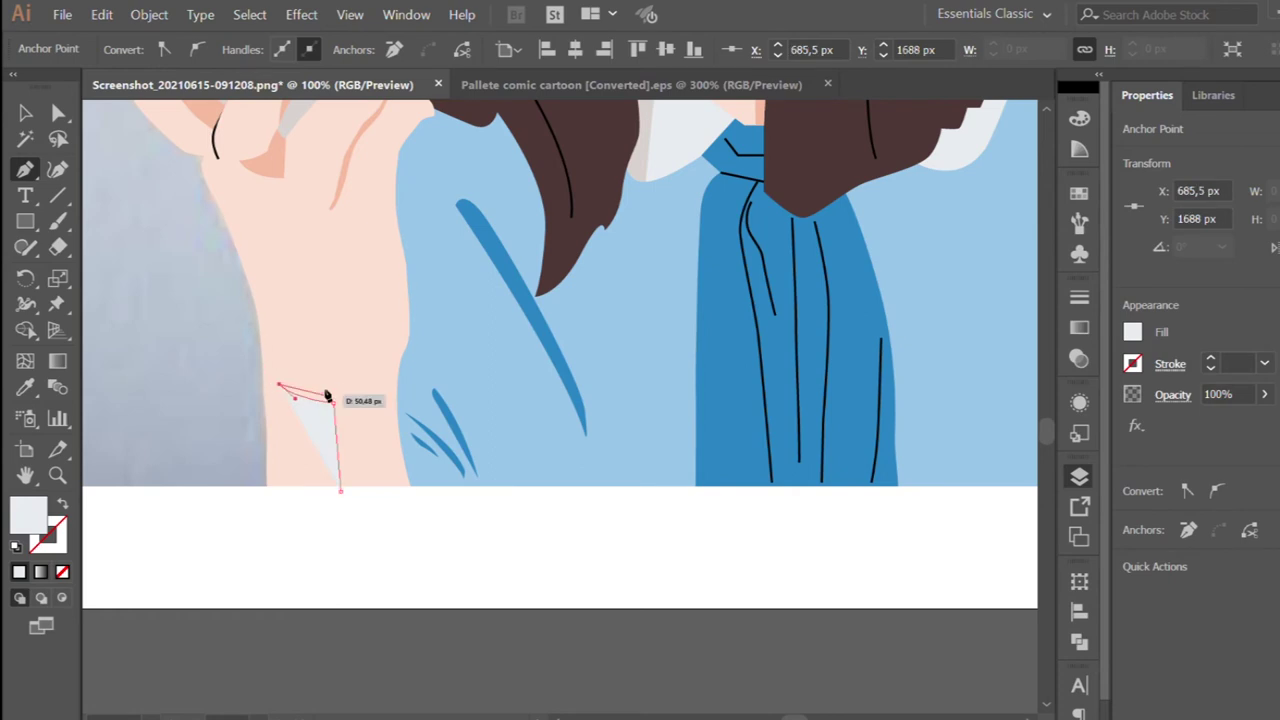
left_click(426, 514)
Fill the wrist shape with the darker peach skin colour, deselect, and zoom out
left_click(340, 492)
left_click(279, 384)
key("i")
left_click(330, 300)
key("v")
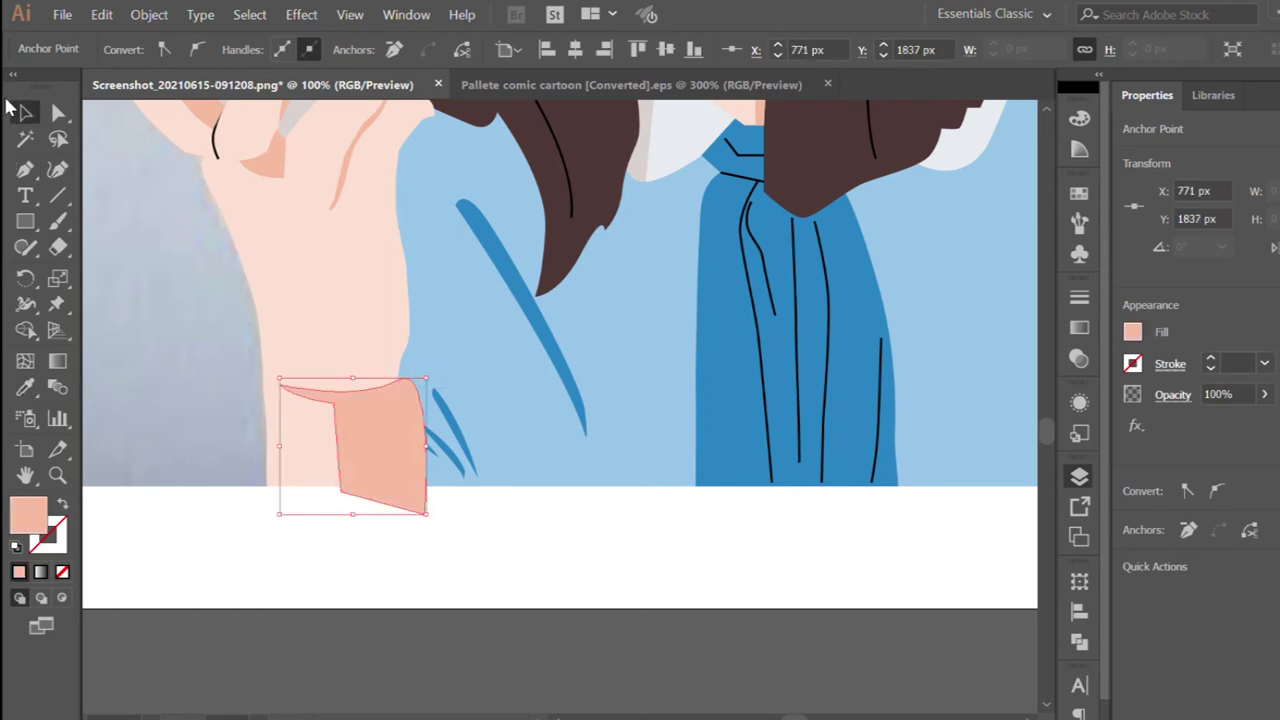
key("ctrl+0")
left_click(329, 557)
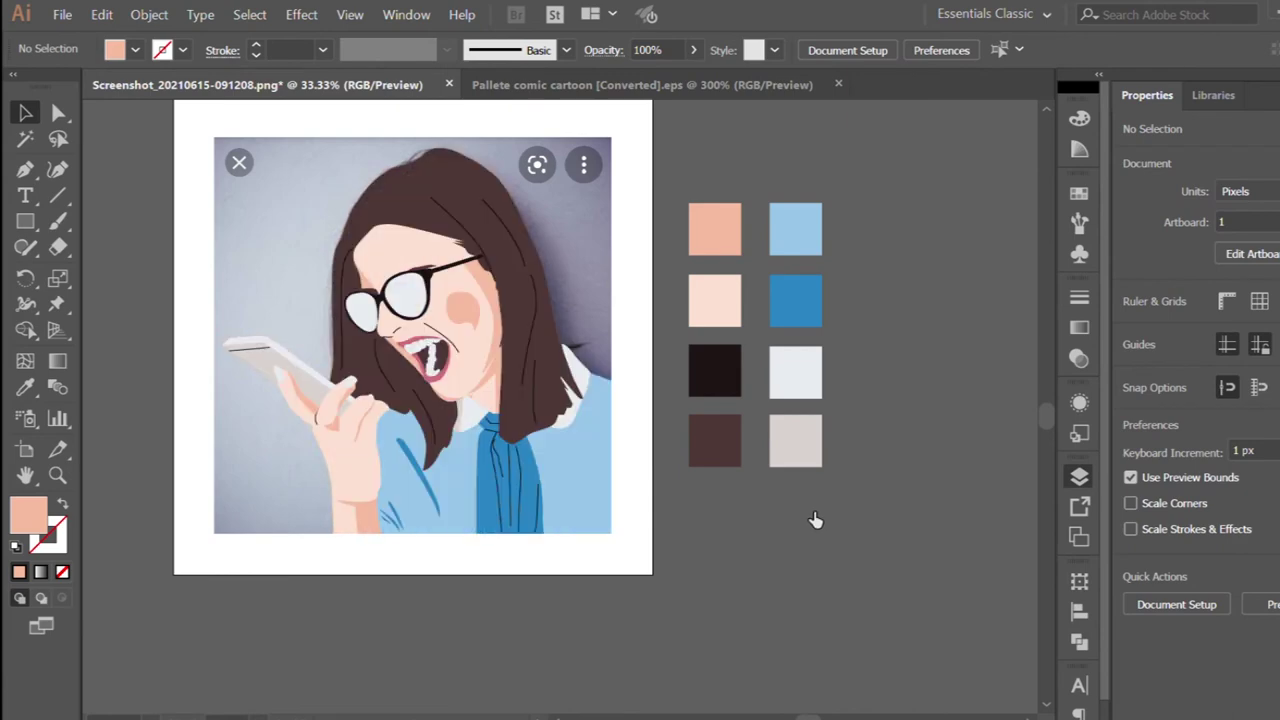
scroll(213, 340, "up", 3)
Draw a second 3 pt black stroke along the phone's top edge, curving up its corner
key("p")
scroll(189, 280, "up", 2)
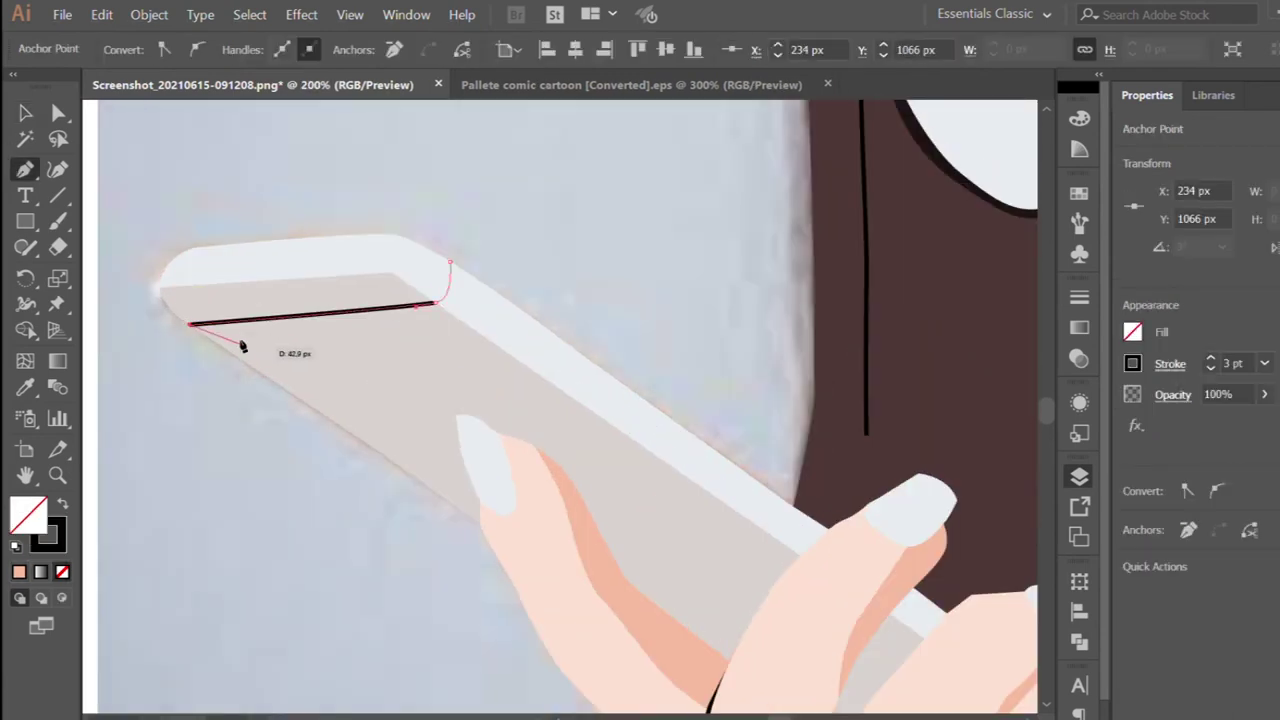
key("v")
key("p")
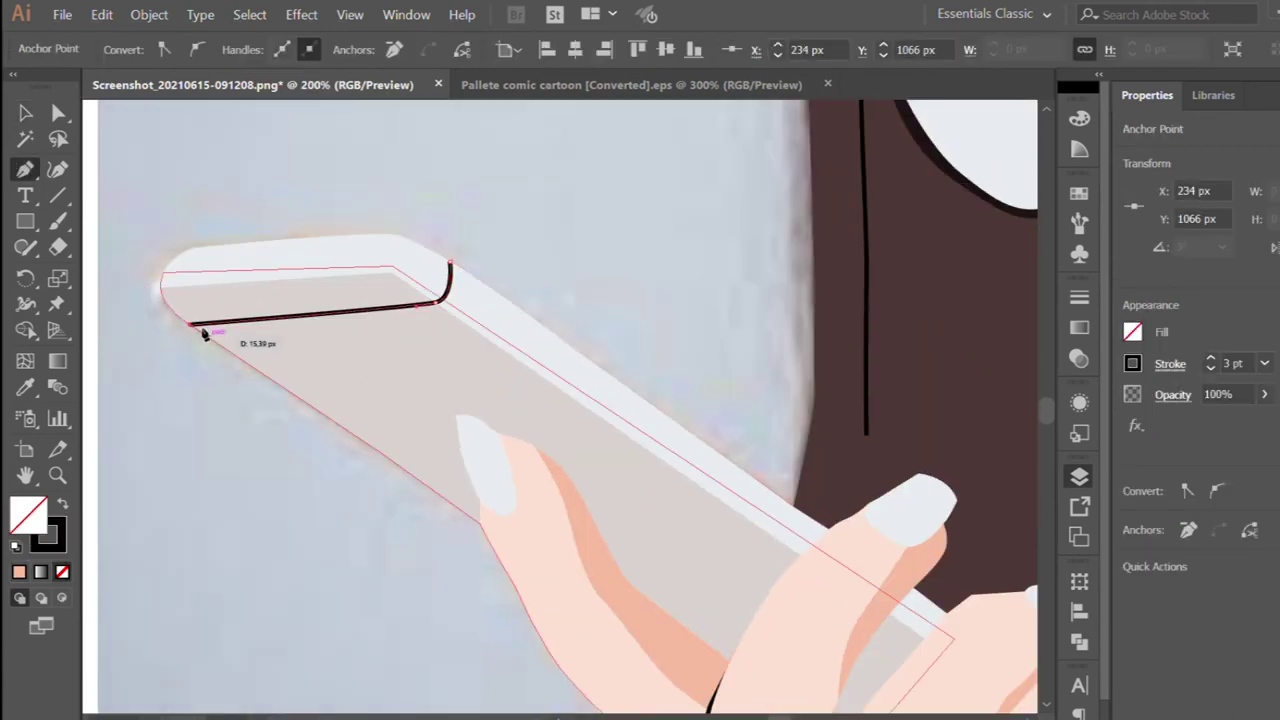
left_click(178, 319)
left_click(434, 295)
left_click_drag(436, 249, 434, 218)
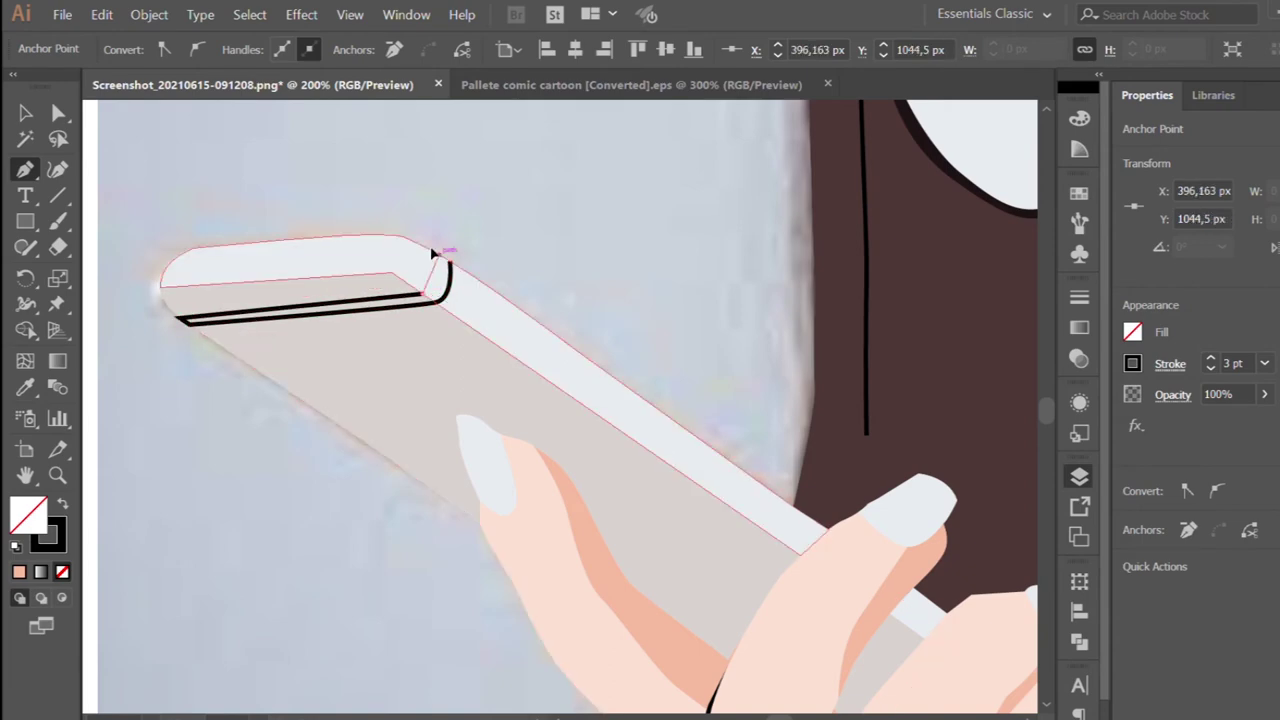
key("v")
scroll(257, 321, "down", 4)
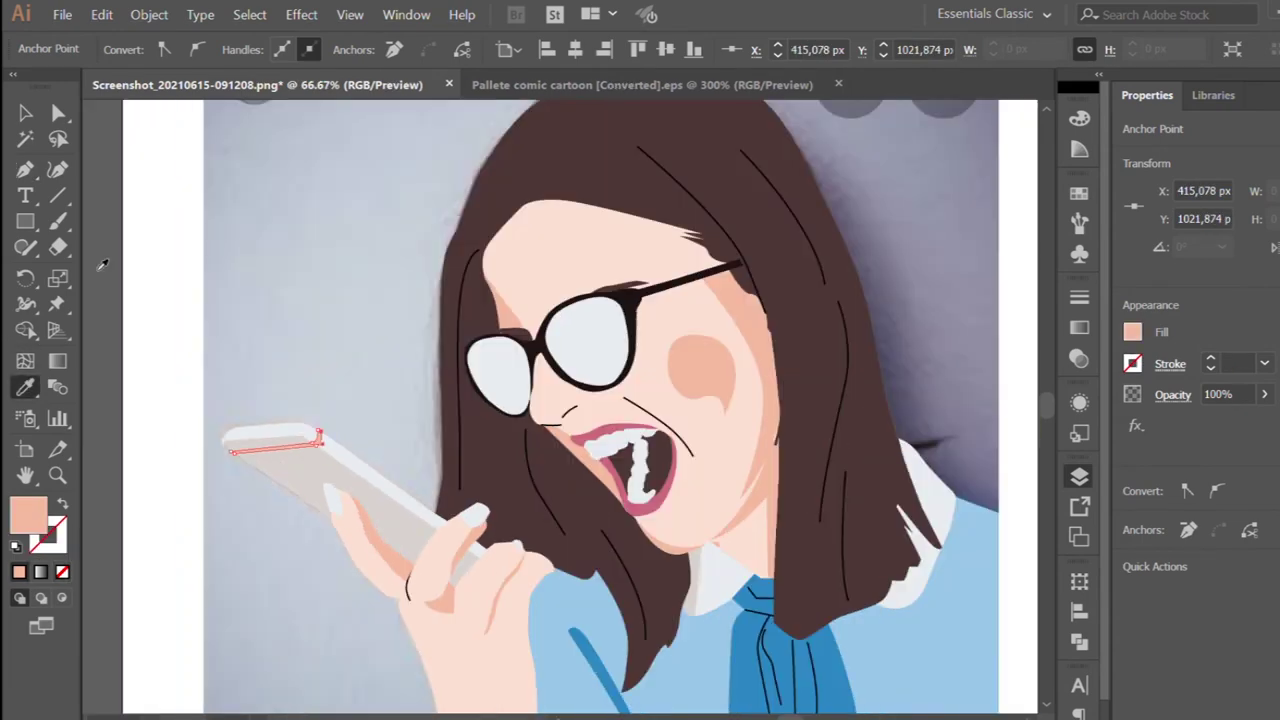
scroll(400, 390, "down", 1)
scroll(530, 447, "down", 1)
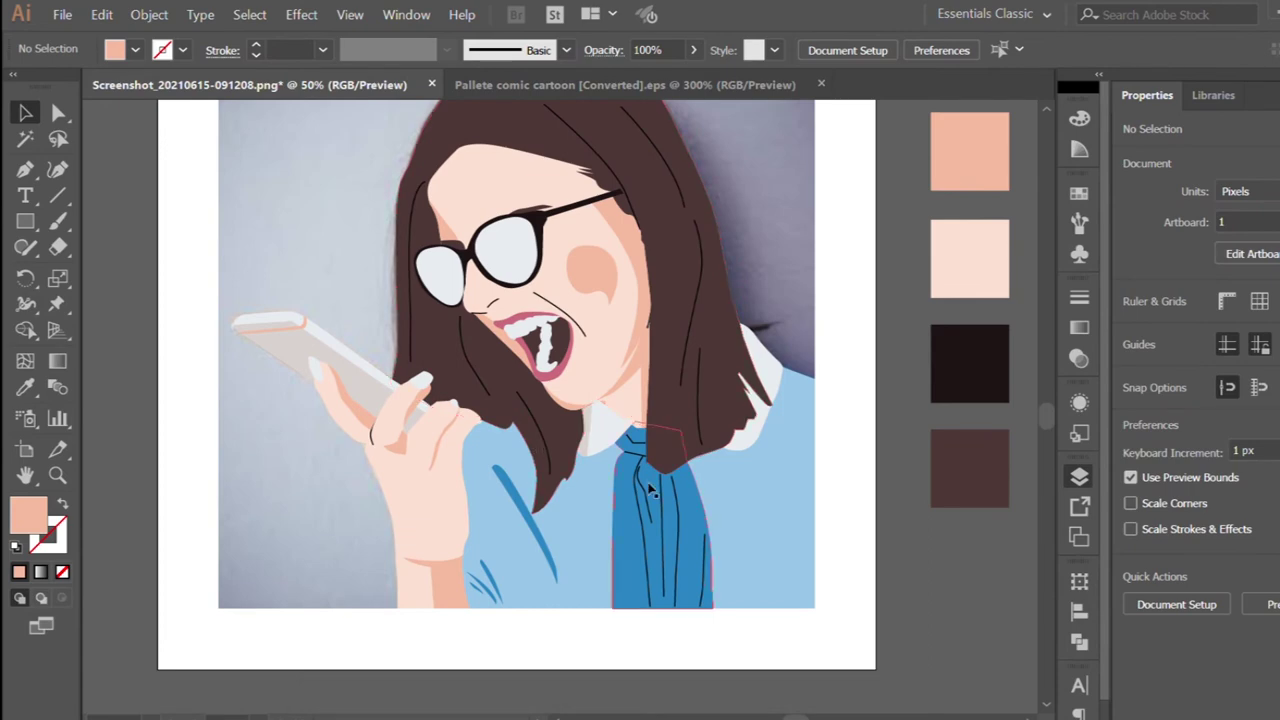
scroll(648, 488, "down", 1)
key("p")
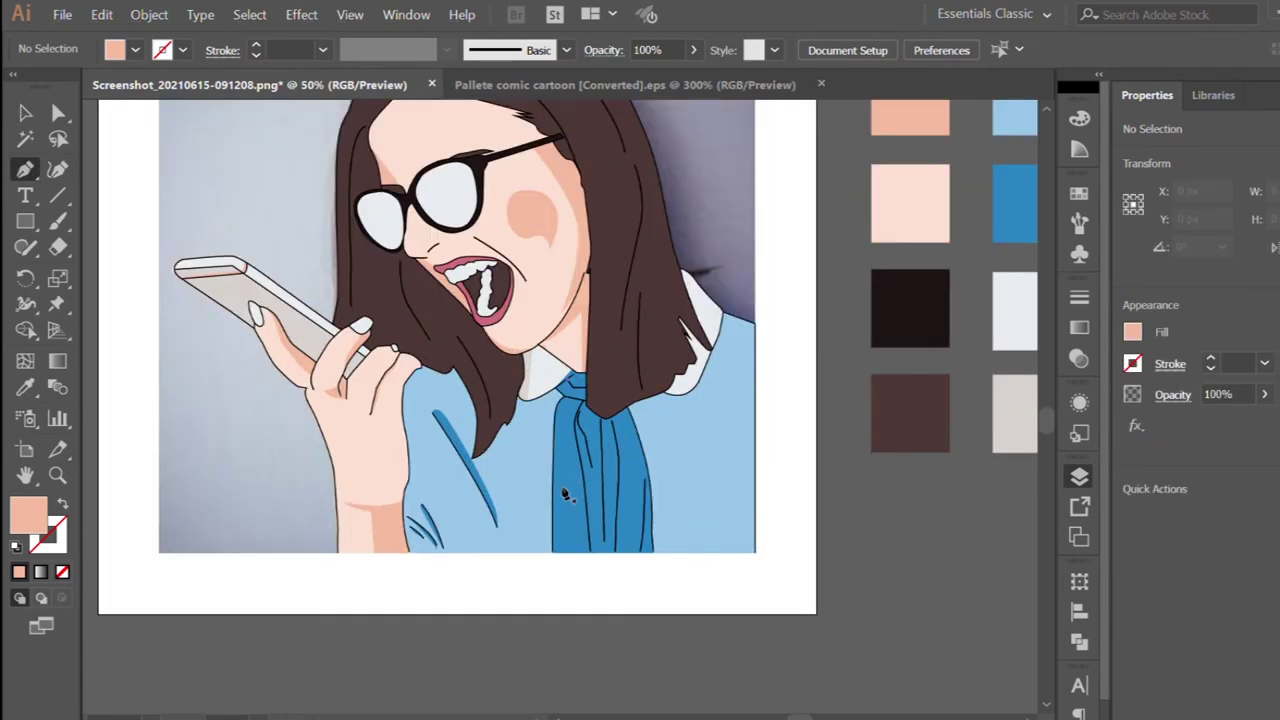
Draw the first curved highlight sliver on the tie and fill it light blue
scroll(543, 343, "up", 2)
scroll(543, 330, "up", 1)
mouse_move(546, 332)
left_mouse_down()
mouse_move(533, 543)
mouse_move(543, 651)
left_mouse_up()
mouse_move(546, 262)
left_mouse_down()
mouse_move(538, 282)
mouse_move(551, 261)
left_mouse_up()
left_click(25, 387)
left_click(156, 420)
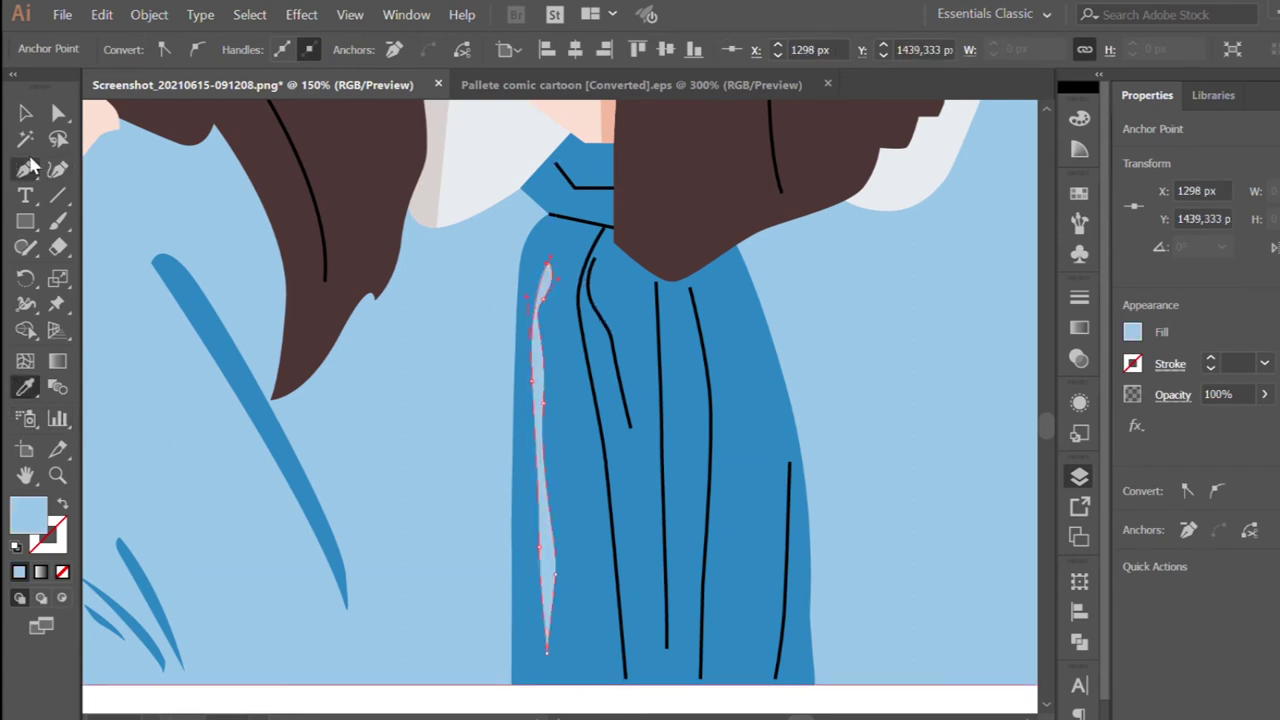
Draw a thin light-blue sliver down the tie fold up to the tie's V
key("p")
scroll(600, 286, "up", 1)
left_click(572, 322)
left_click(607, 483)
scroll(618, 540, "down", 1)
left_click_drag(608, 466, 590, 333)
scroll(562, 258, "up", 1)
scroll(562, 258, "right", 1)
left_click(636, 299)
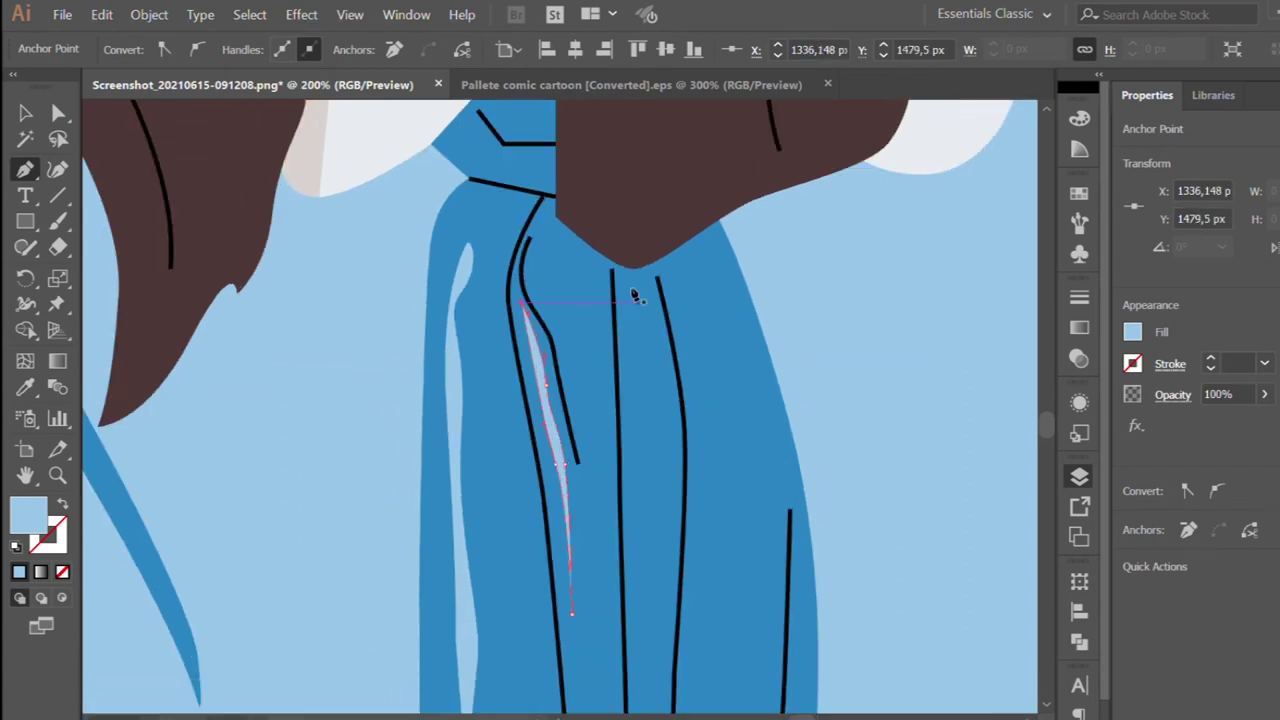
scroll(628, 532, "down", 2)
scroll(628, 532, "down", 1)
left_click(636, 370)
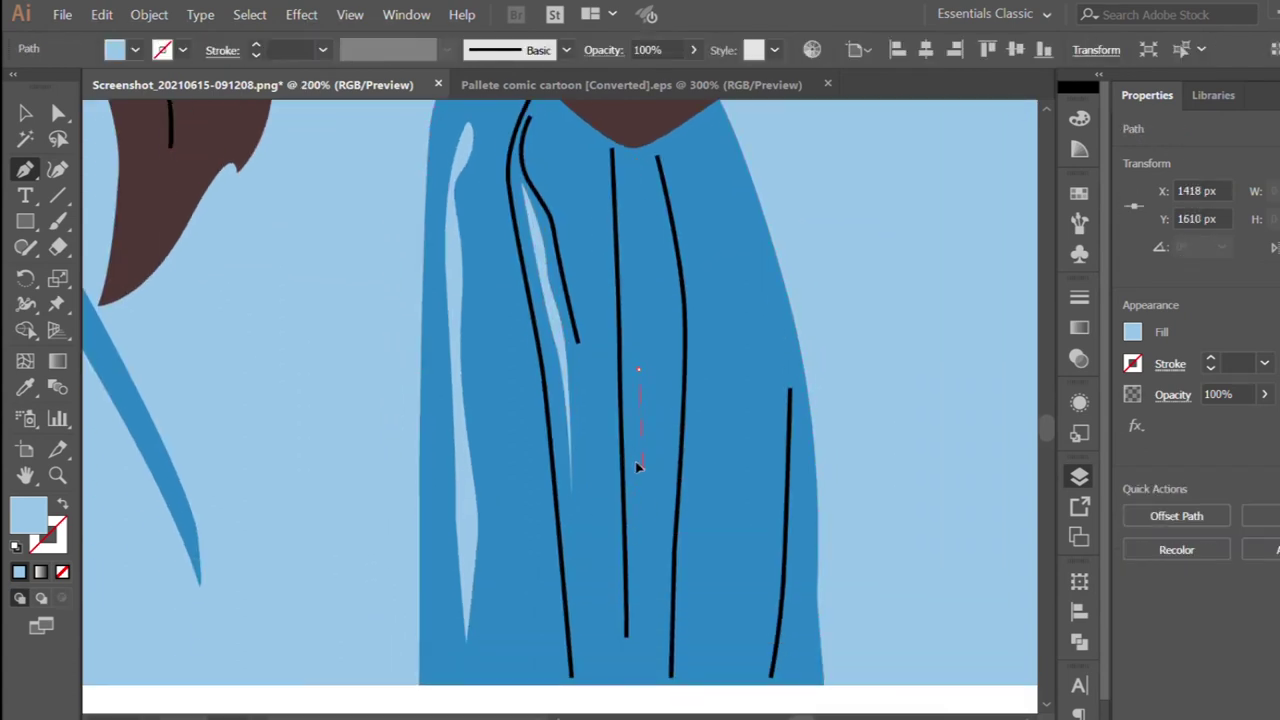
Start a mid-tie highlight sliver and stretch it down the tie
left_click(642, 468)
left_click(645, 510)
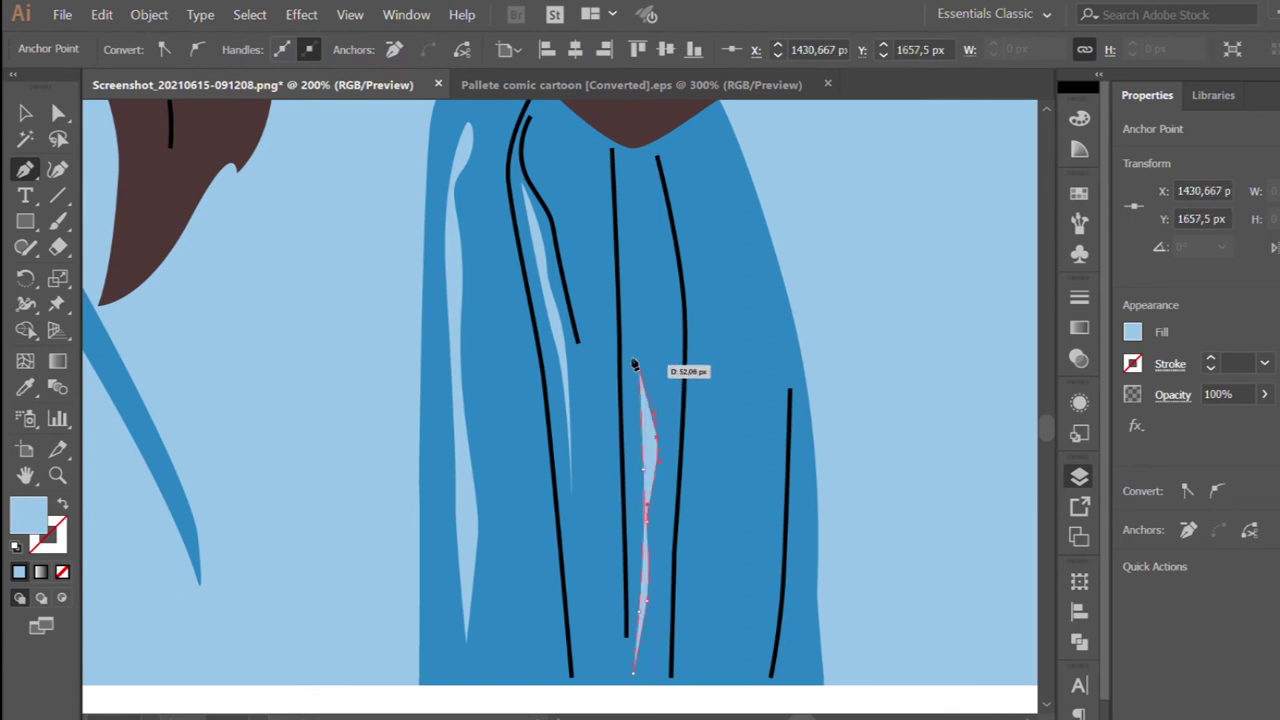
scroll(640, 362, "up", 2)
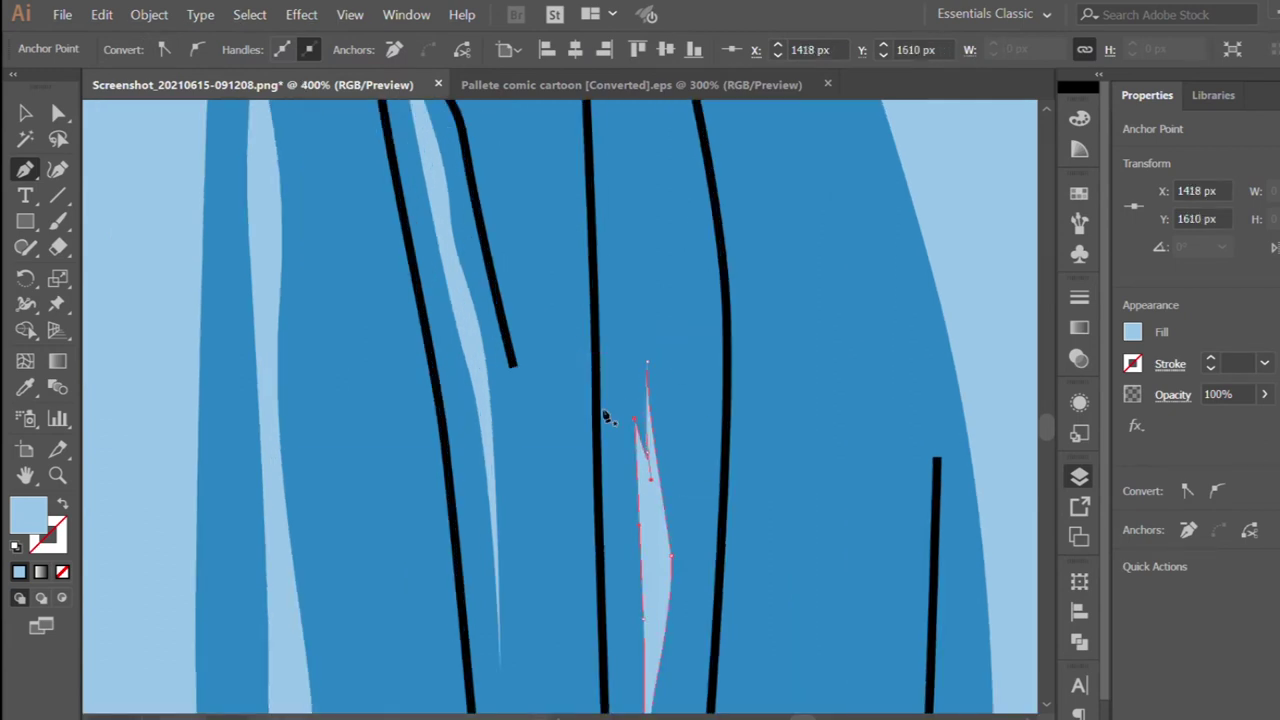
scroll(620, 408, "down", 3)
scroll(711, 506, "up", 1)
mouse_move(643, 430)
left_mouse_down()
mouse_move(620, 608)
mouse_move(637, 586)
mouse_move(623, 606)
mouse_move(633, 635)
left_mouse_up()
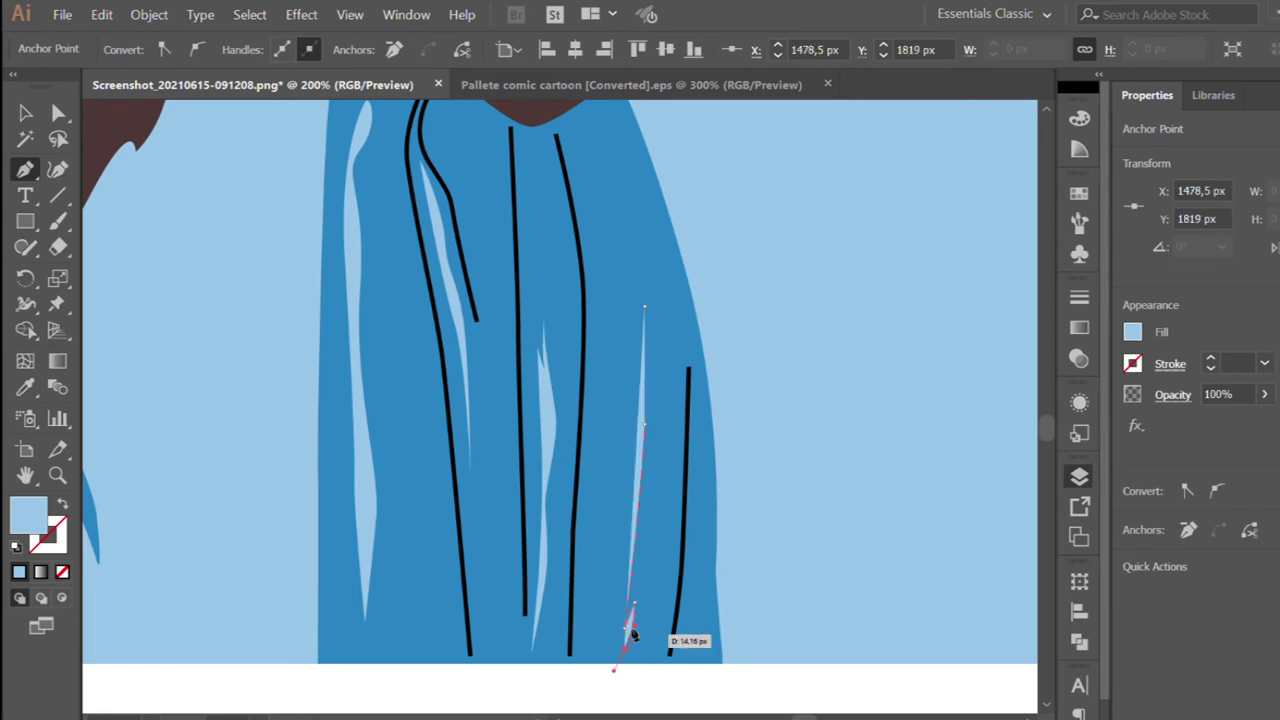
Outline the long mid-tie sliver upward and close it
left_click(659, 574)
left_click(675, 382)
left_click(662, 441)
left_click(670, 328)
left_click(654, 376)
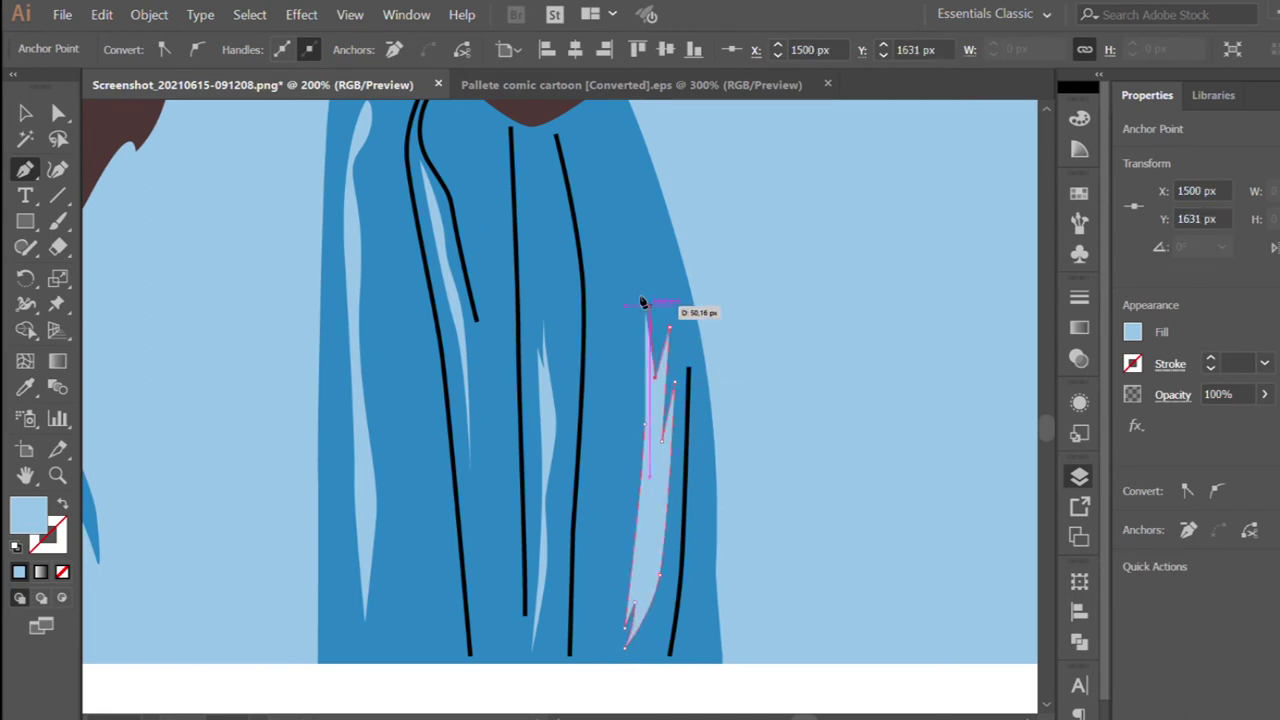
left_click(620, 318)
key("v")
scroll(796, 485, "down", 4)
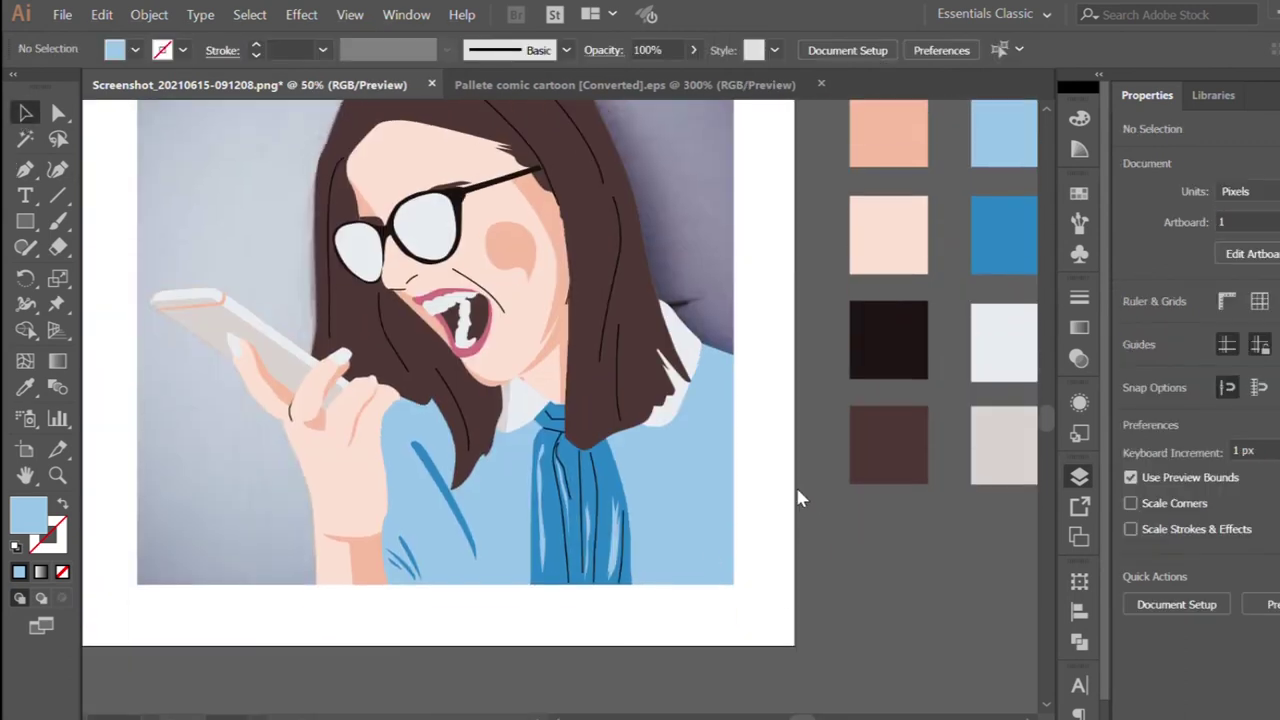
scroll(796, 485, "down", 1)
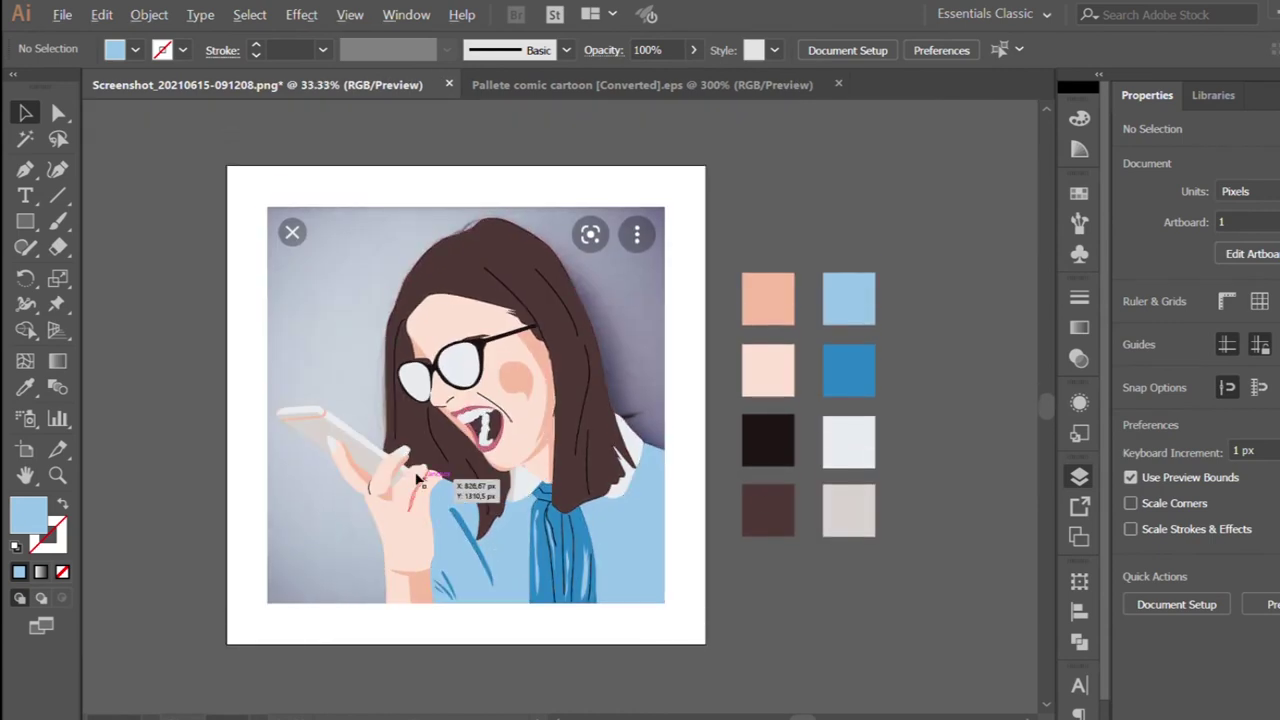
scroll(428, 486, "up", 1)
left_click(410, 496)
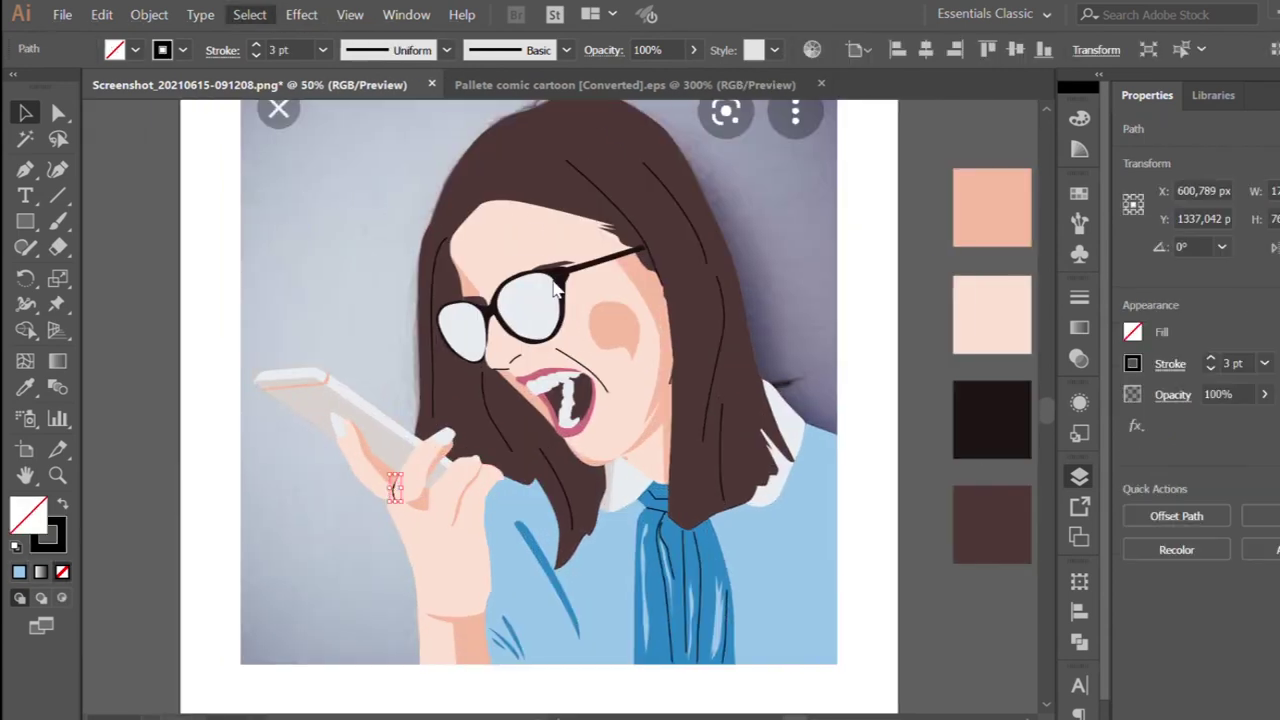
left_click(497, 354)
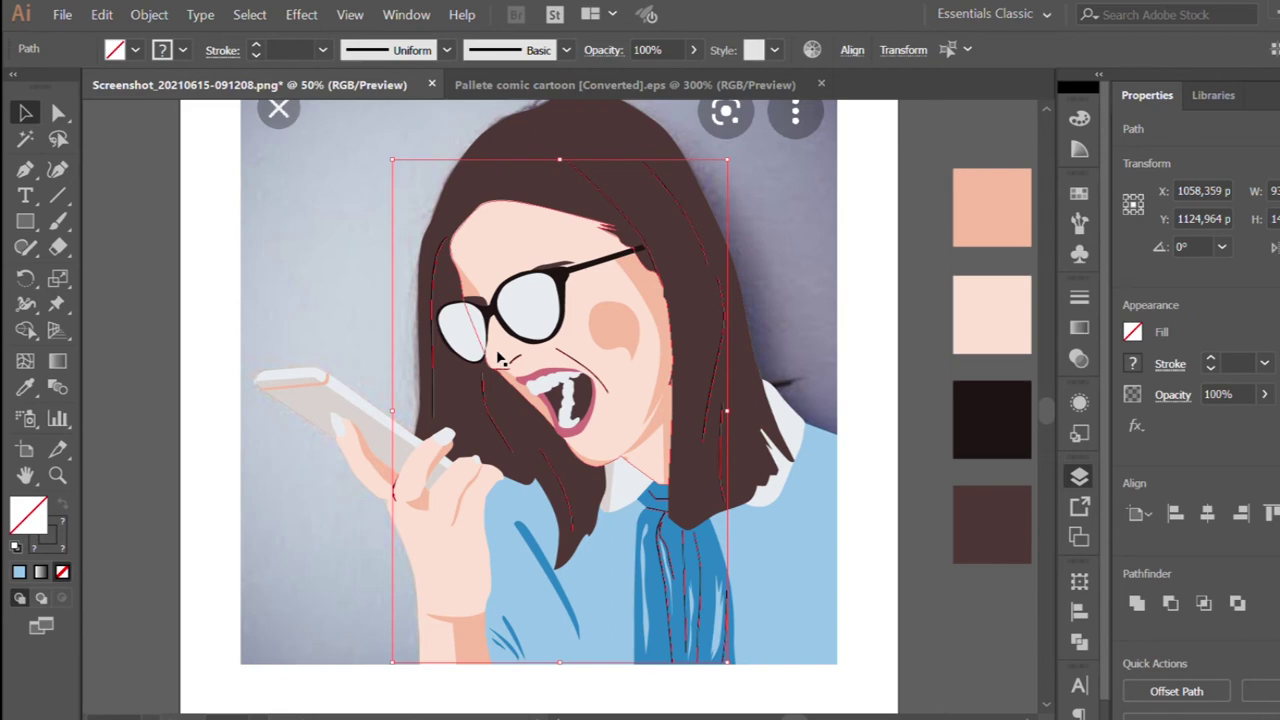
left_click(335, 238)
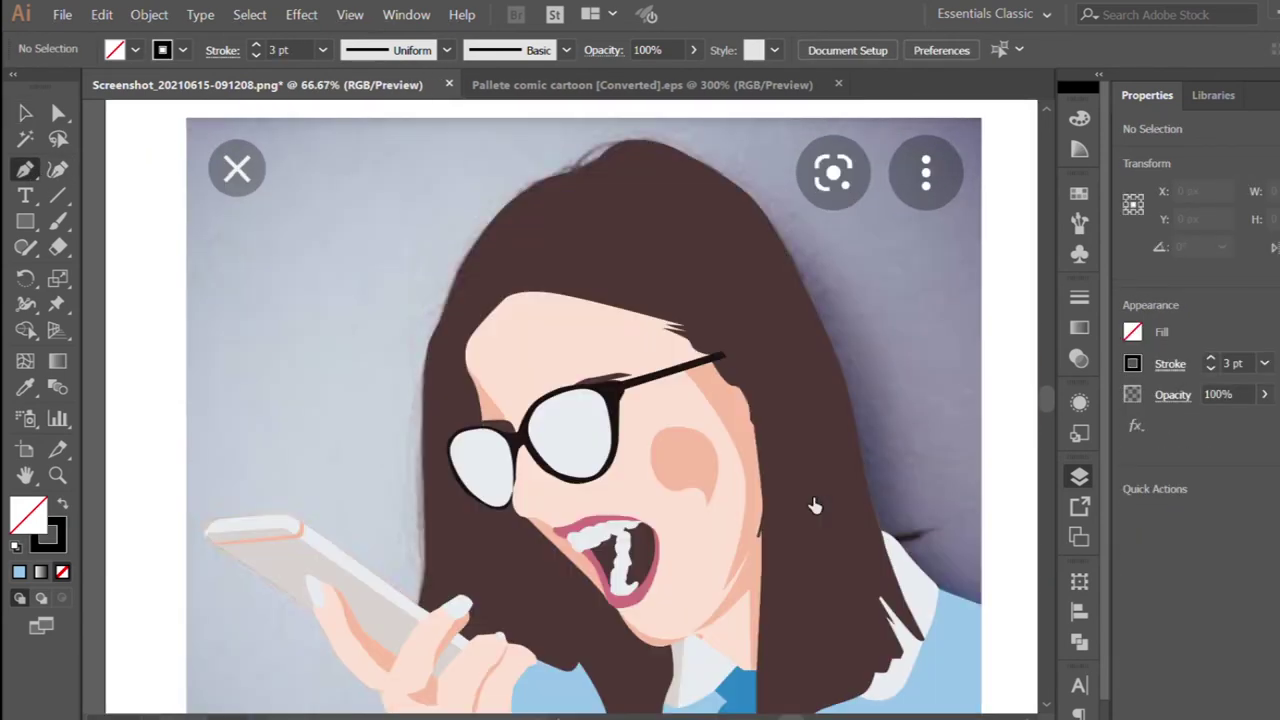
key("ctrl+equal")
left_click(518, 297)
Curve and finish a peach highlight strand in the hair beside the hand
left_click_drag(600, 276, 673, 276)
mouse_move(571, 265)
left_mouse_down()
mouse_move(594, 254)
mouse_move(747, 288)
left_mouse_up()
key("ctrl+equal")
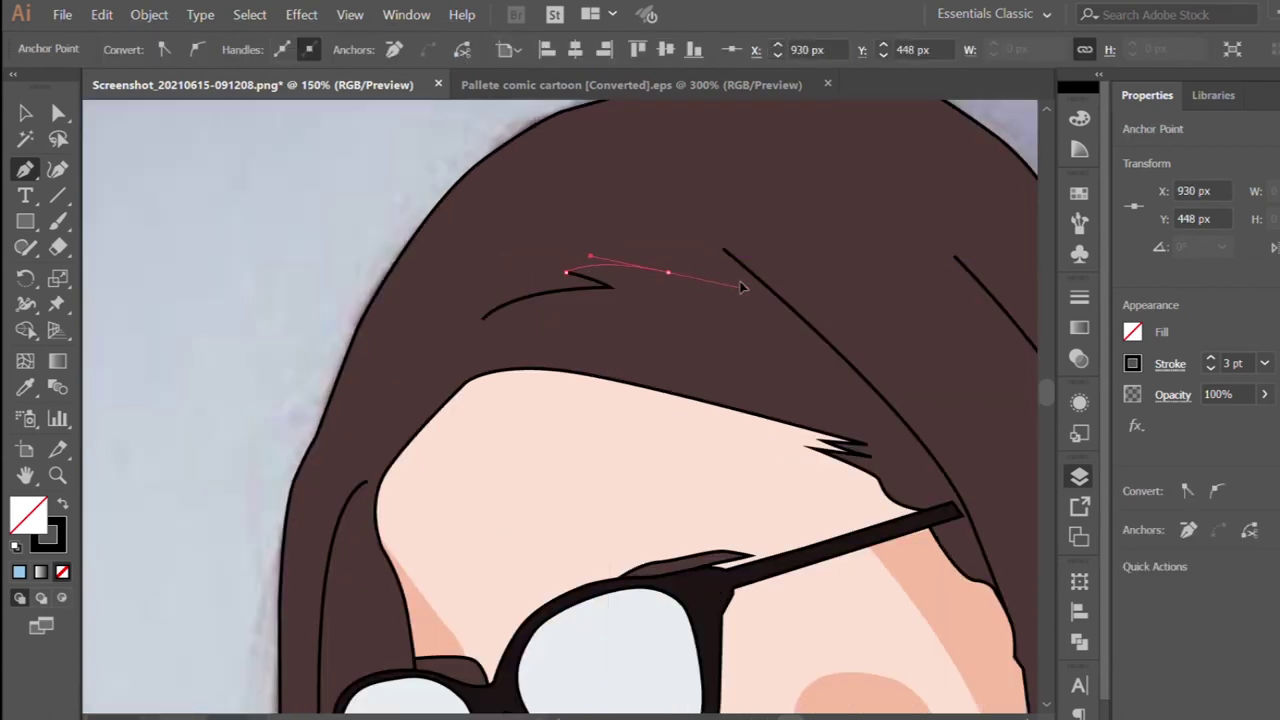
left_click(648, 245)
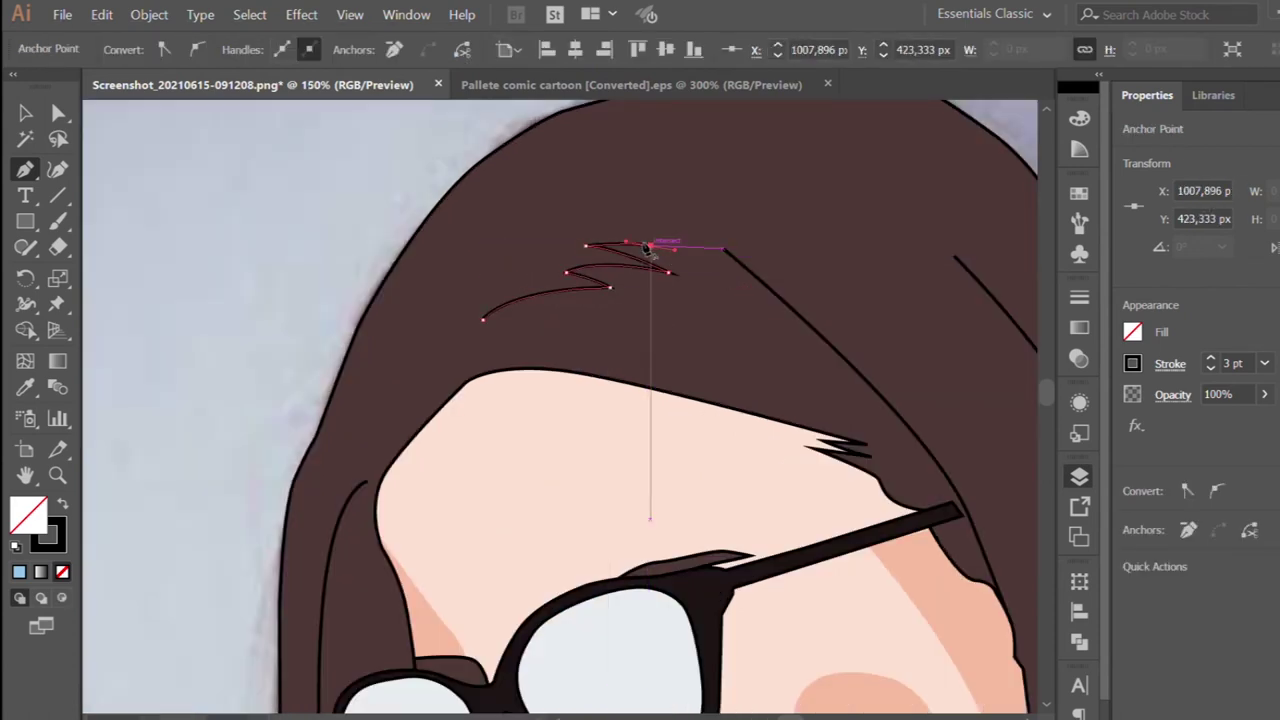
left_click_drag(420, 256, 425, 258)
mouse_move(510, 237)
left_mouse_down()
mouse_move(466, 270)
mouse_move(428, 328)
left_mouse_up()
left_click(450, 299)
left_click_drag(512, 278, 502, 288)
key("ctrl+minus")
key("ctrl+minus")
key("ctrl+minus")
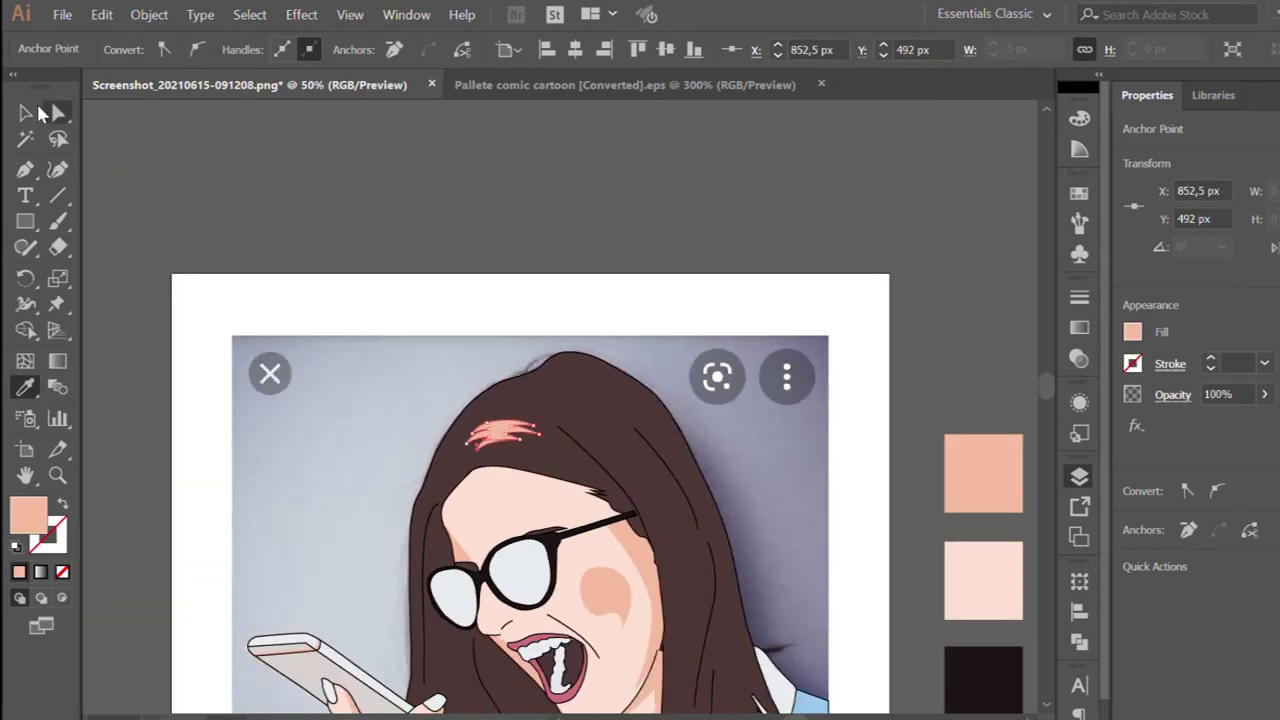
key("ctrl+shift+a")
scroll(509, 294, "down", 2)
scroll(405, 312, "up", 2)
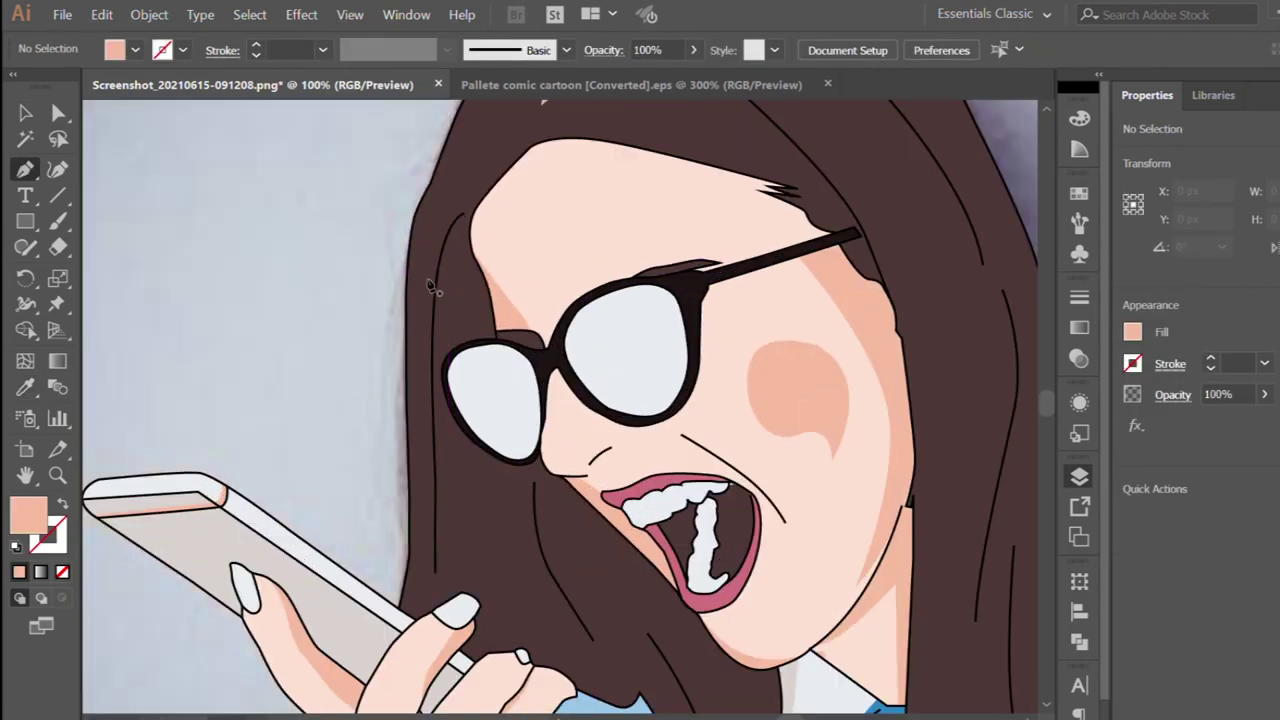
Draw a curved peach highlight along the left edge of the hair
left_click(448, 217)
left_click_drag(424, 560, 418, 465)
left_click_drag(432, 360, 421, 270)
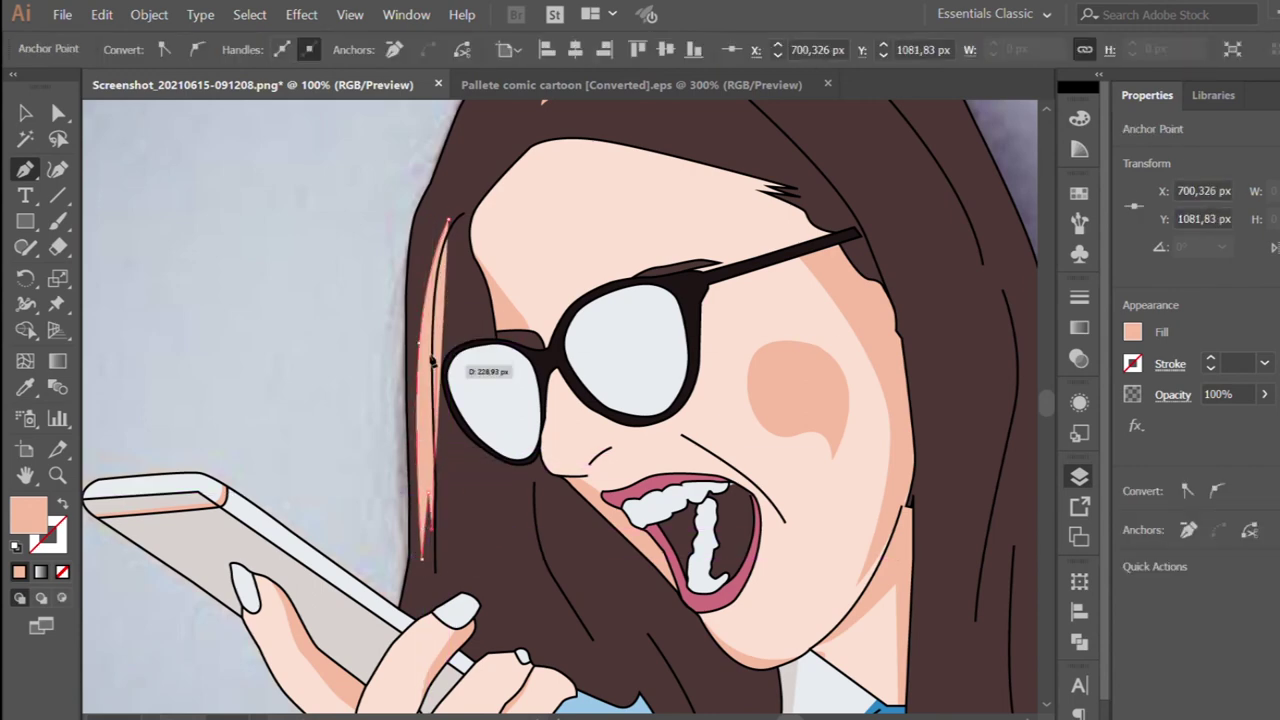
left_click(448, 218)
scroll(448, 218, "up", 1)
left_click(452, 222)
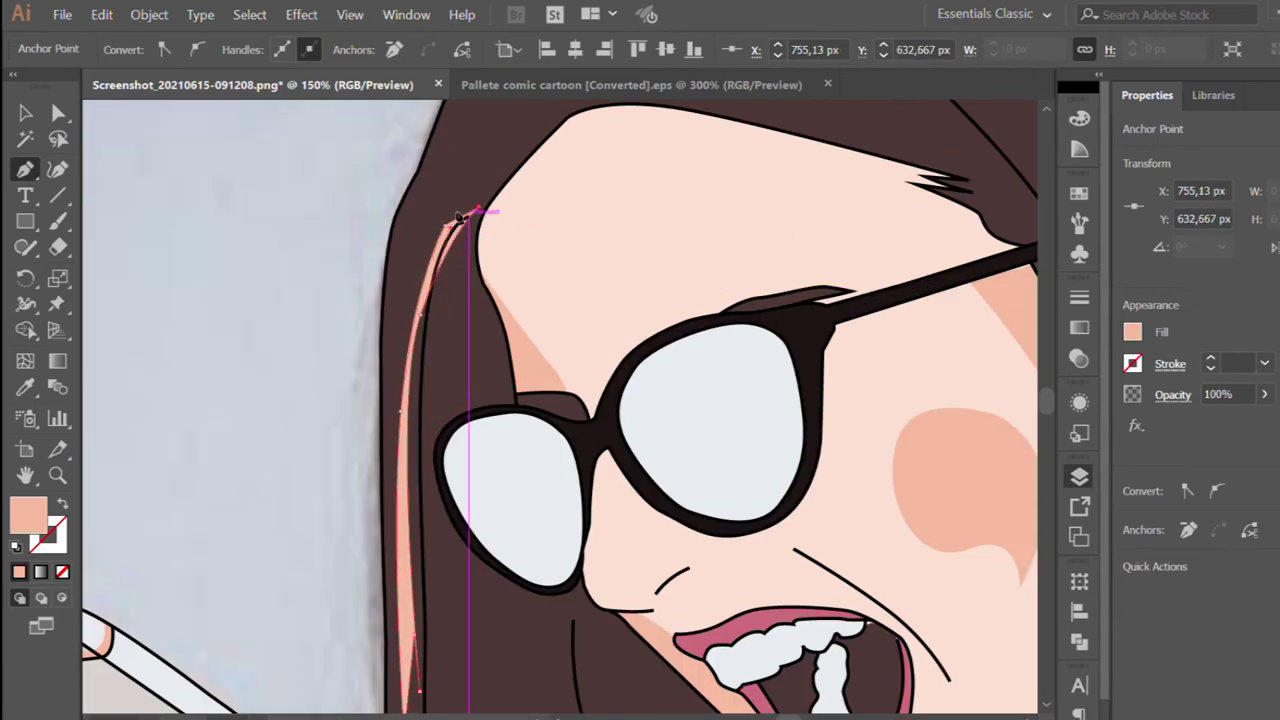
Reposition the left hair highlight's tip points with the Direct Selection tool
key("a")
scroll(440, 225, "down", 3)
scroll(400, 430, "up", 1)
left_click_drag(408, 434, 388, 397)
scroll(388, 397, "down", 3)
scroll(323, 290, "down", 2)
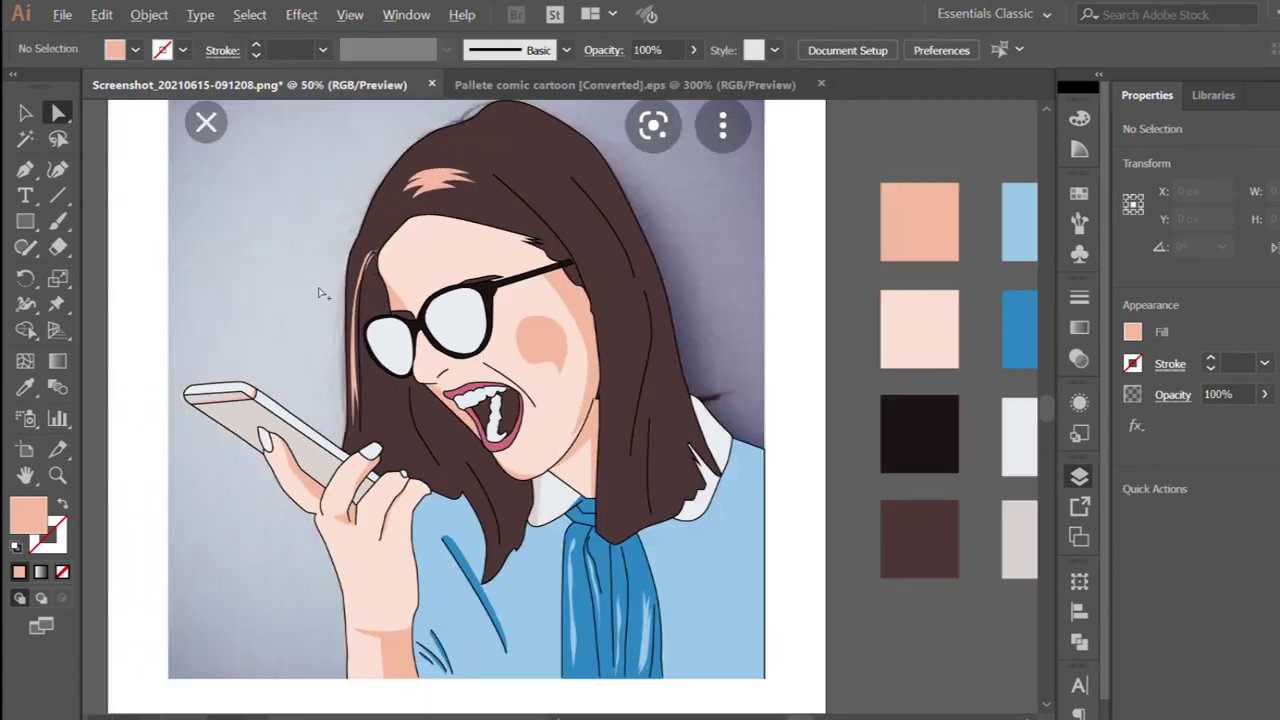
scroll(323, 290, "up", 3)
scroll(443, 186, "up", 1)
scroll(443, 186, "up", 1)
mouse_move(466, 186)
left_mouse_down()
mouse_move(463, 162)
mouse_move(427, 170)
left_mouse_up()
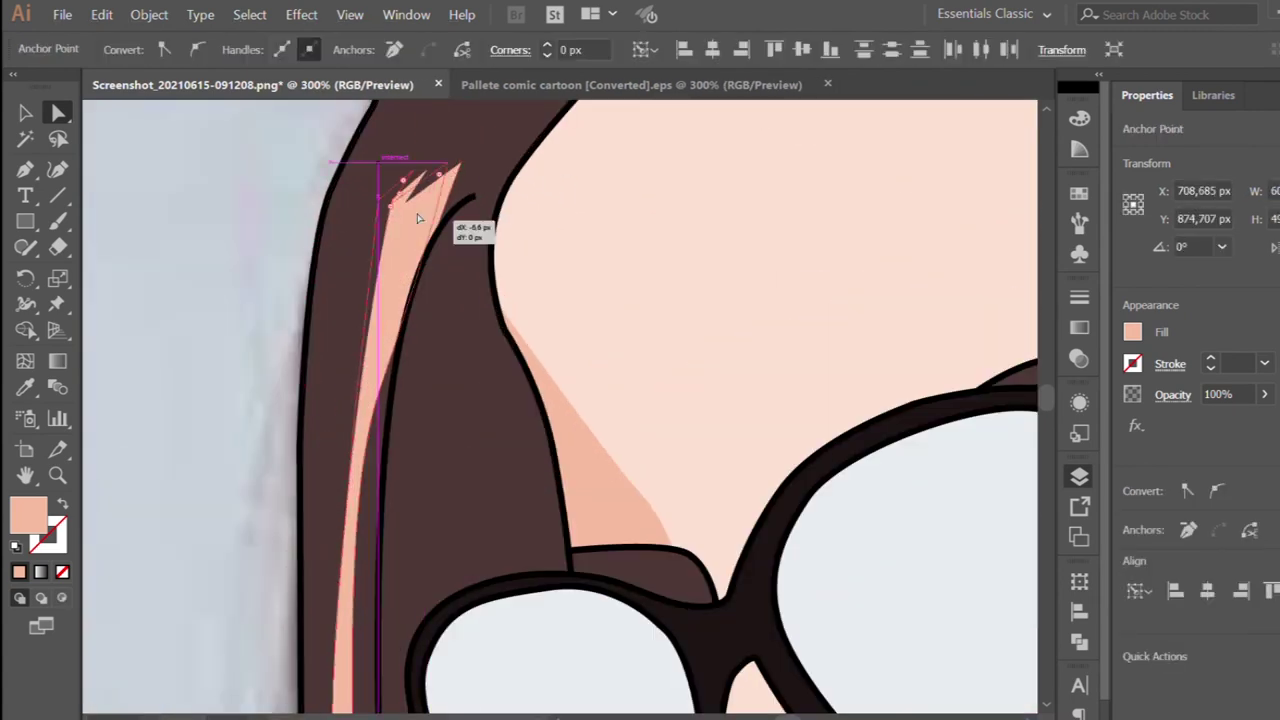
scroll(313, 561, "down", 2)
left_click(257, 466)
scroll(257, 466, "down", 2)
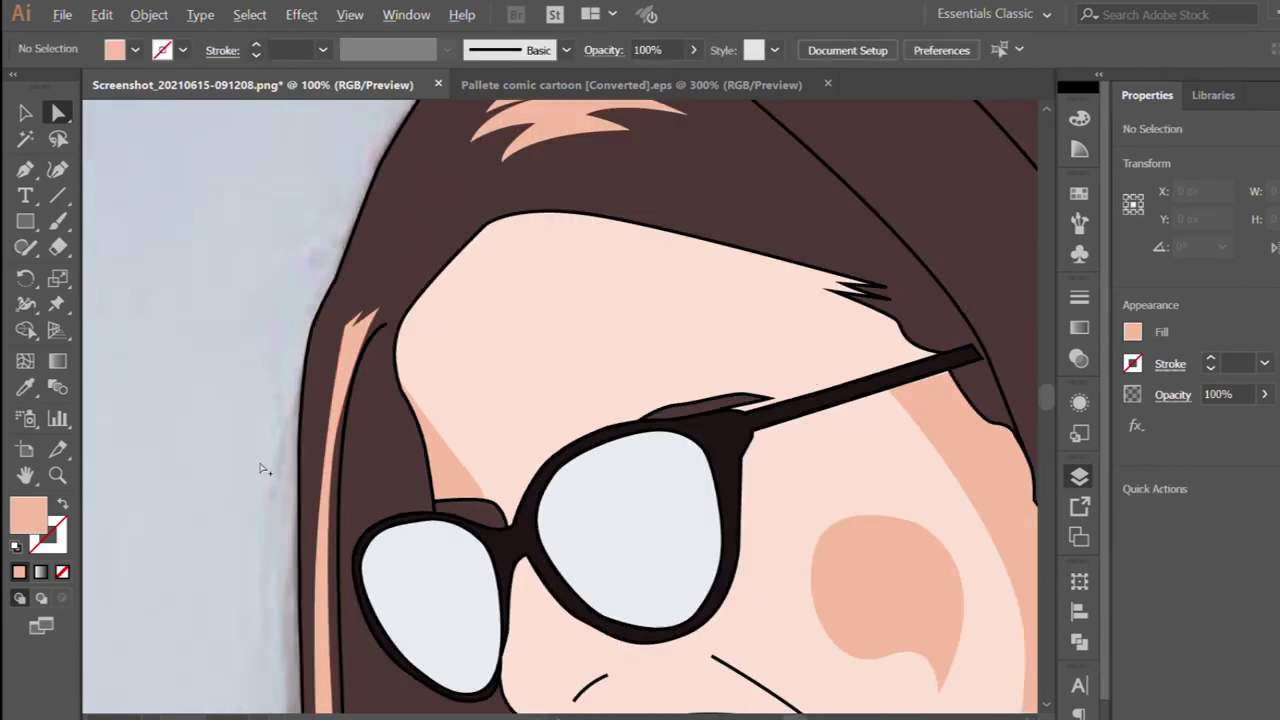
scroll(263, 468, "down", 1)
scroll(371, 457, "up", 1)
scroll(331, 351, "up", 1)
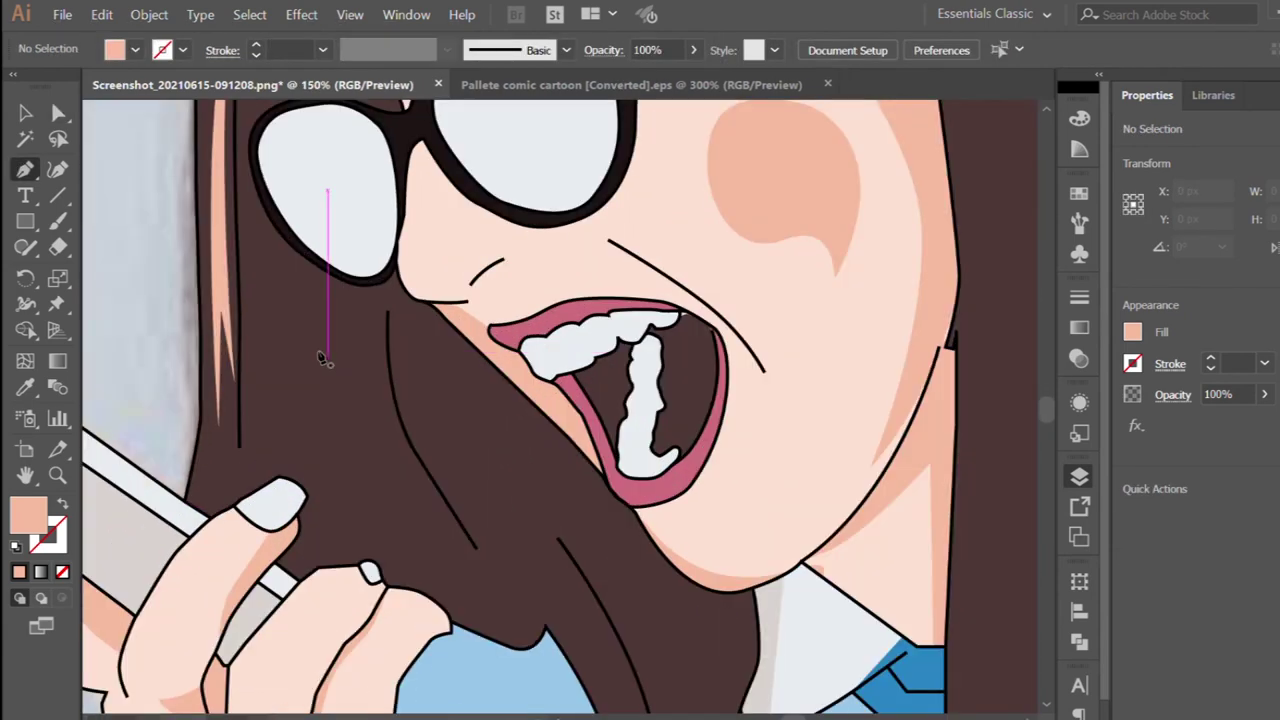
Draw a pointed peach highlight on the hair by the hand
left_click(324, 360)
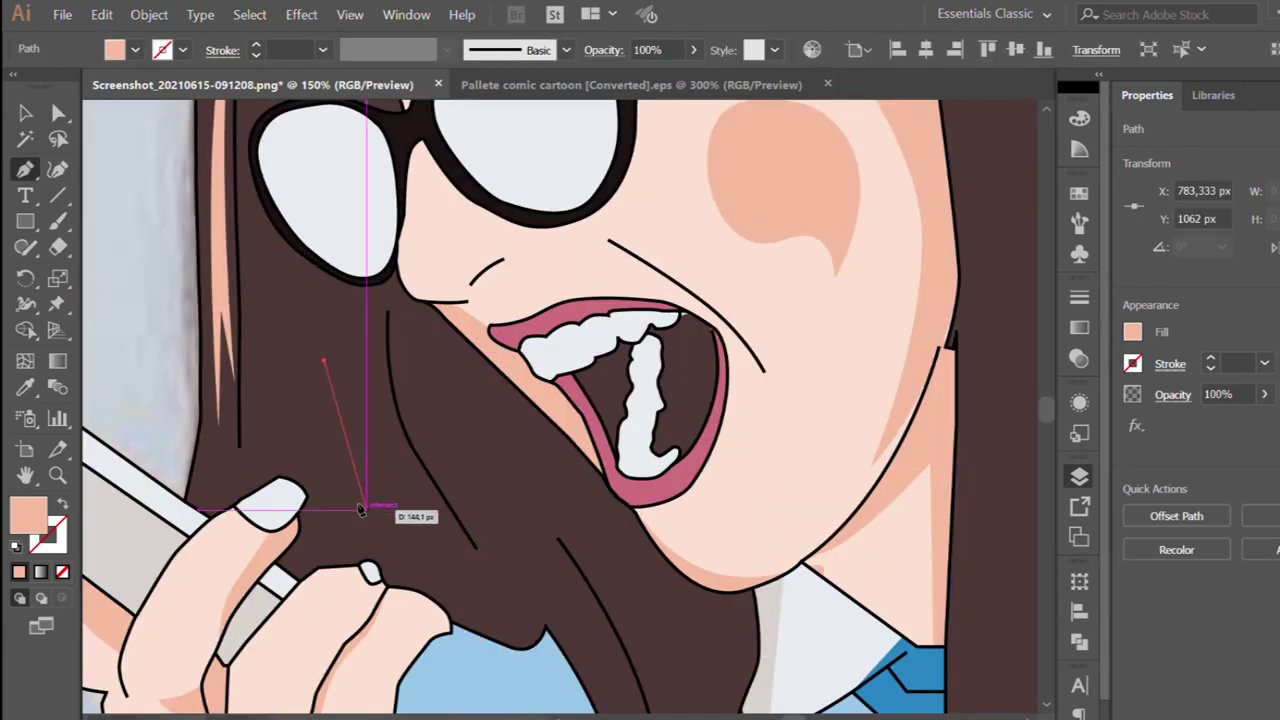
left_click_drag(470, 592, 390, 480)
left_click(460, 573)
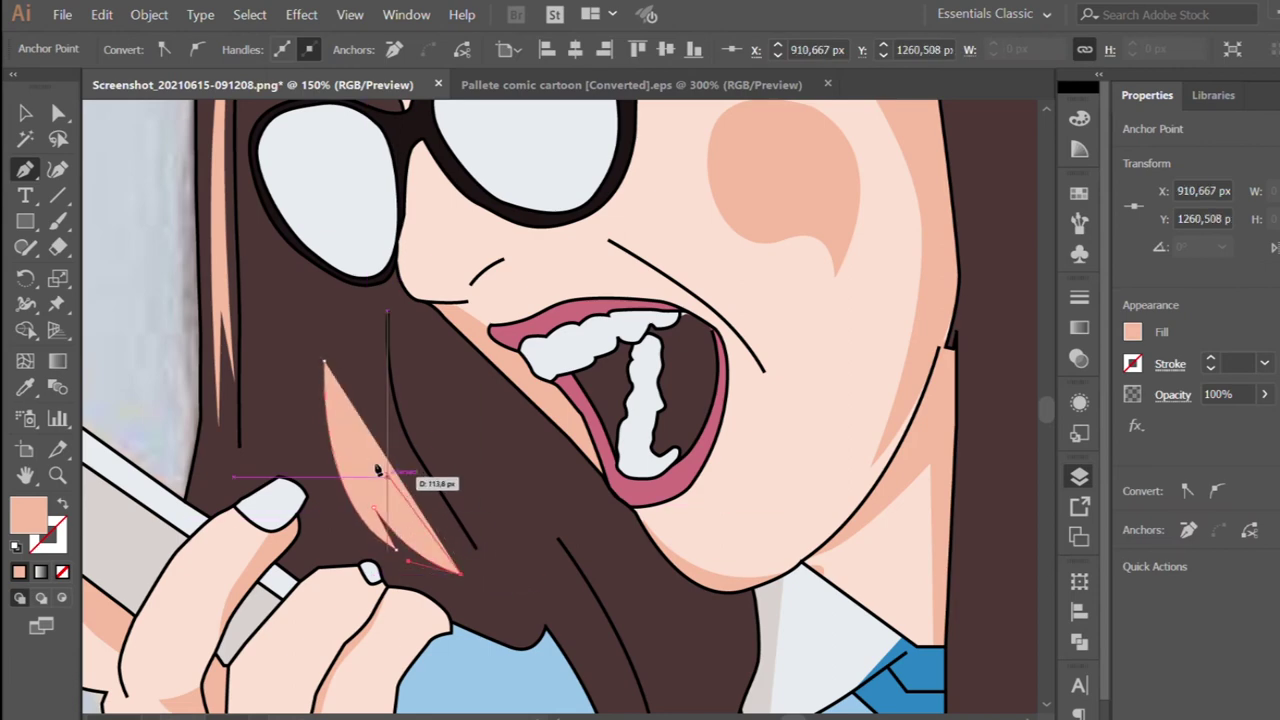
left_click(371, 444)
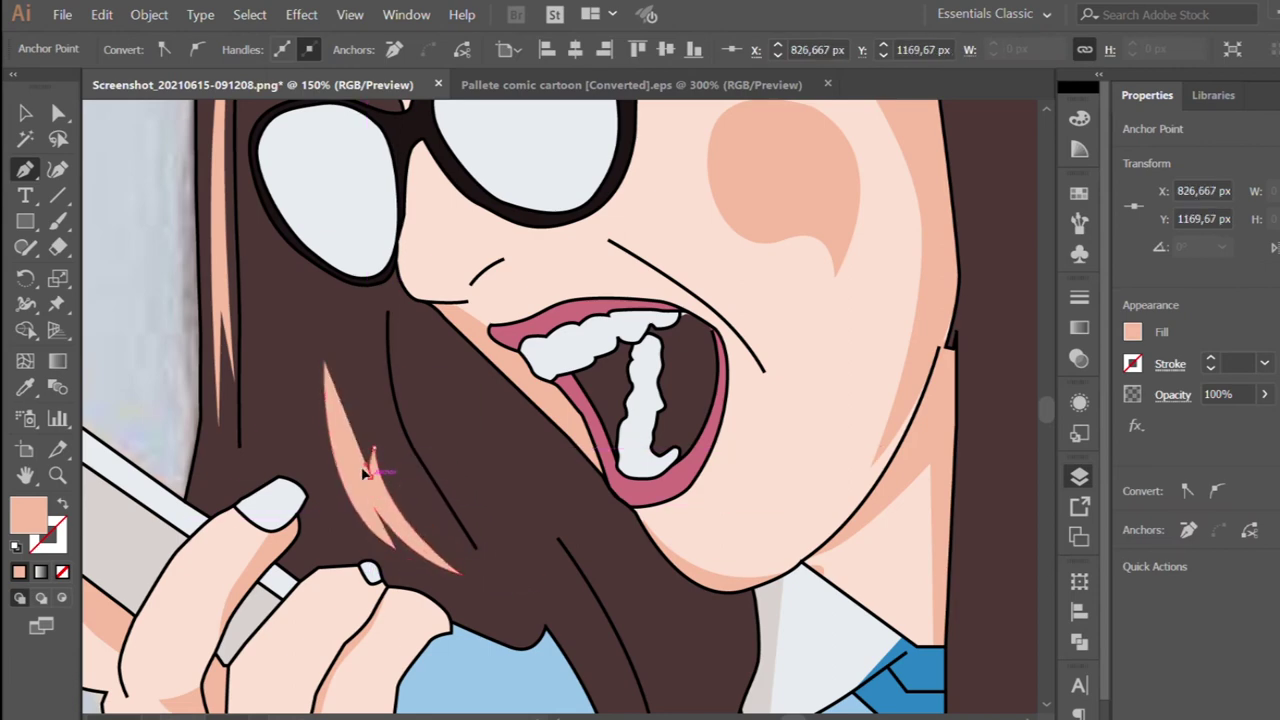
left_click_drag(350, 397, 350, 397)
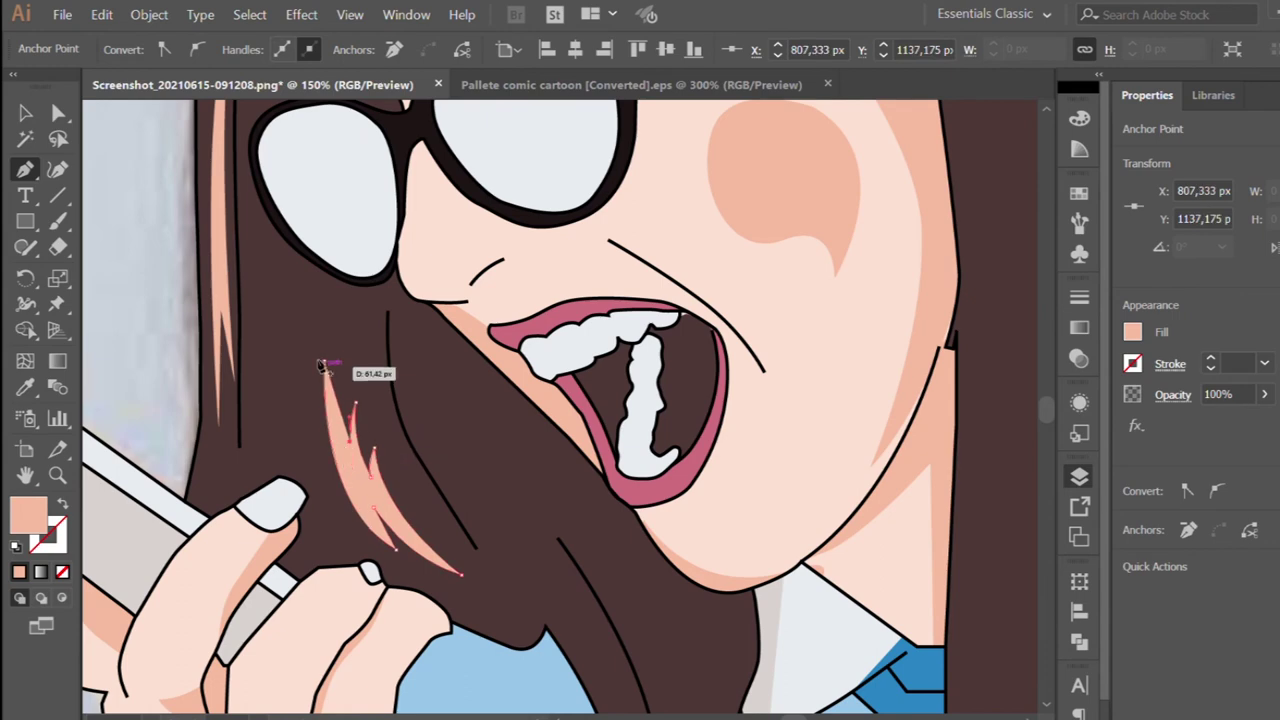
key("ctrl+minus")
key("ctrl+minus")
key("ctrl+shift+a")
key("ctrl+minus")
key("ctrl+minus")
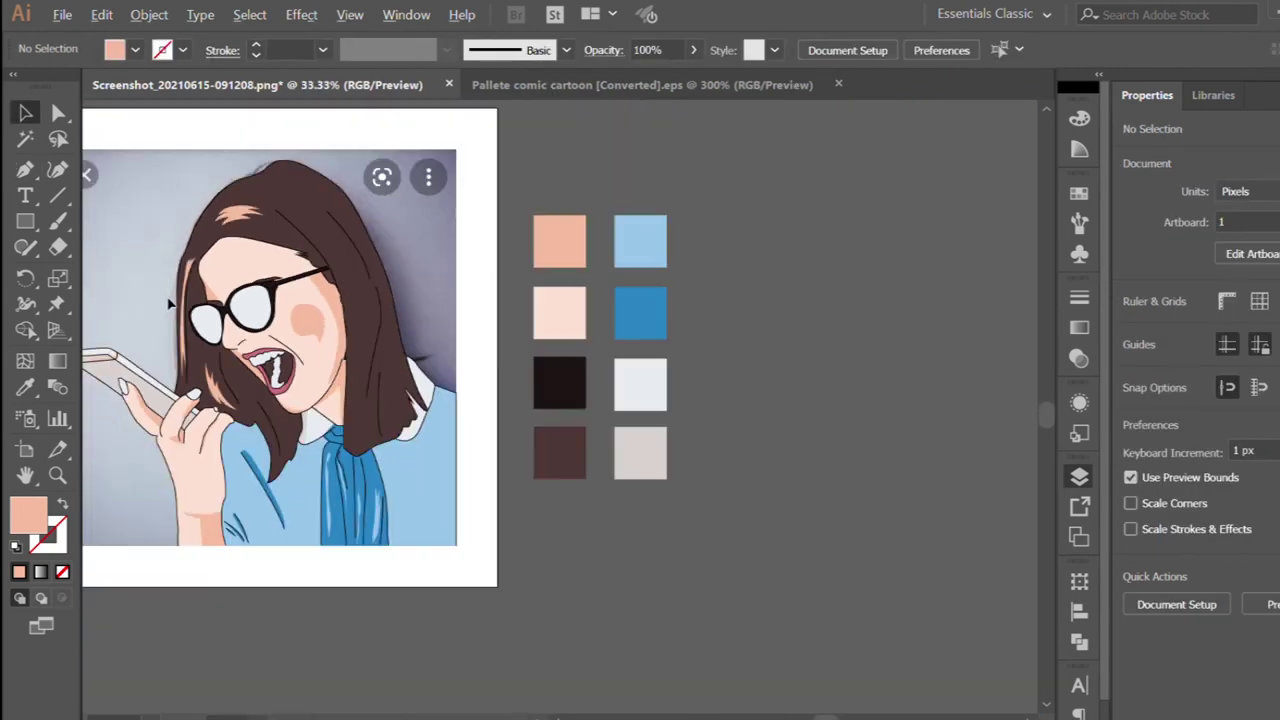
key("ctrl+plus")
key("ctrl+plus")
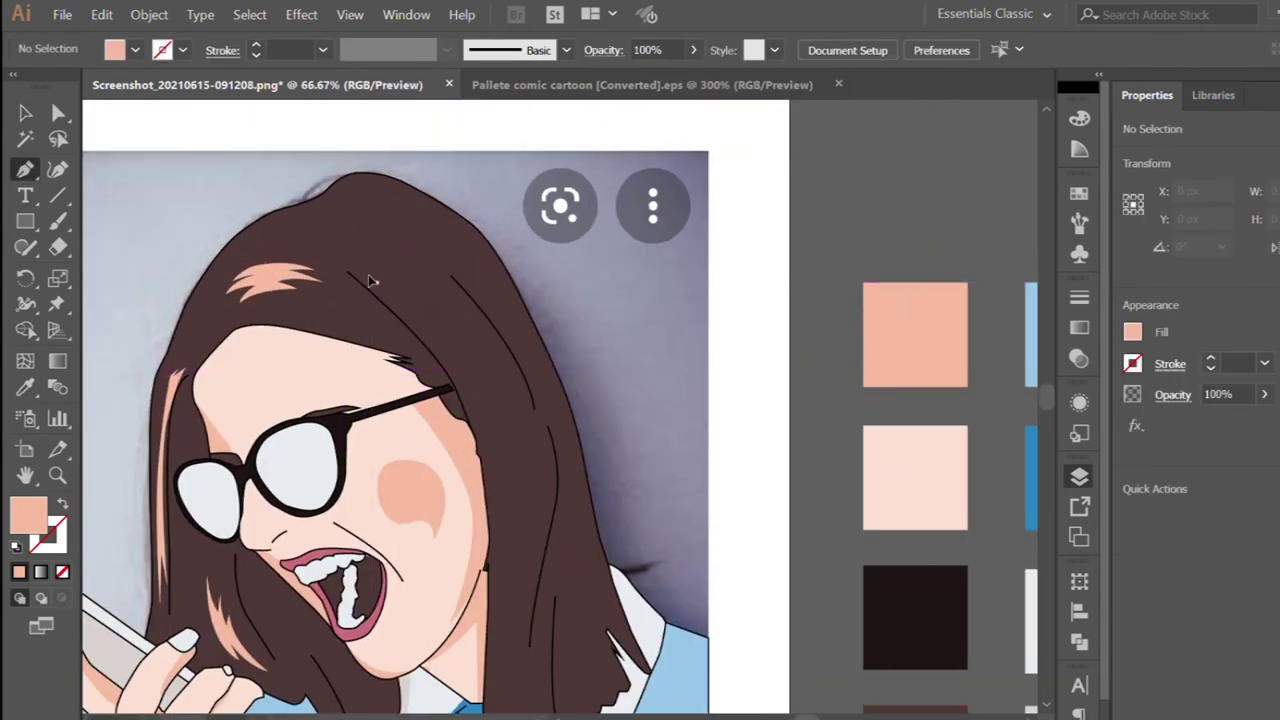
Draw a curved peach highlight running from the crown down a hair strand
left_click(376, 248)
left_click_drag(466, 346, 489, 399)
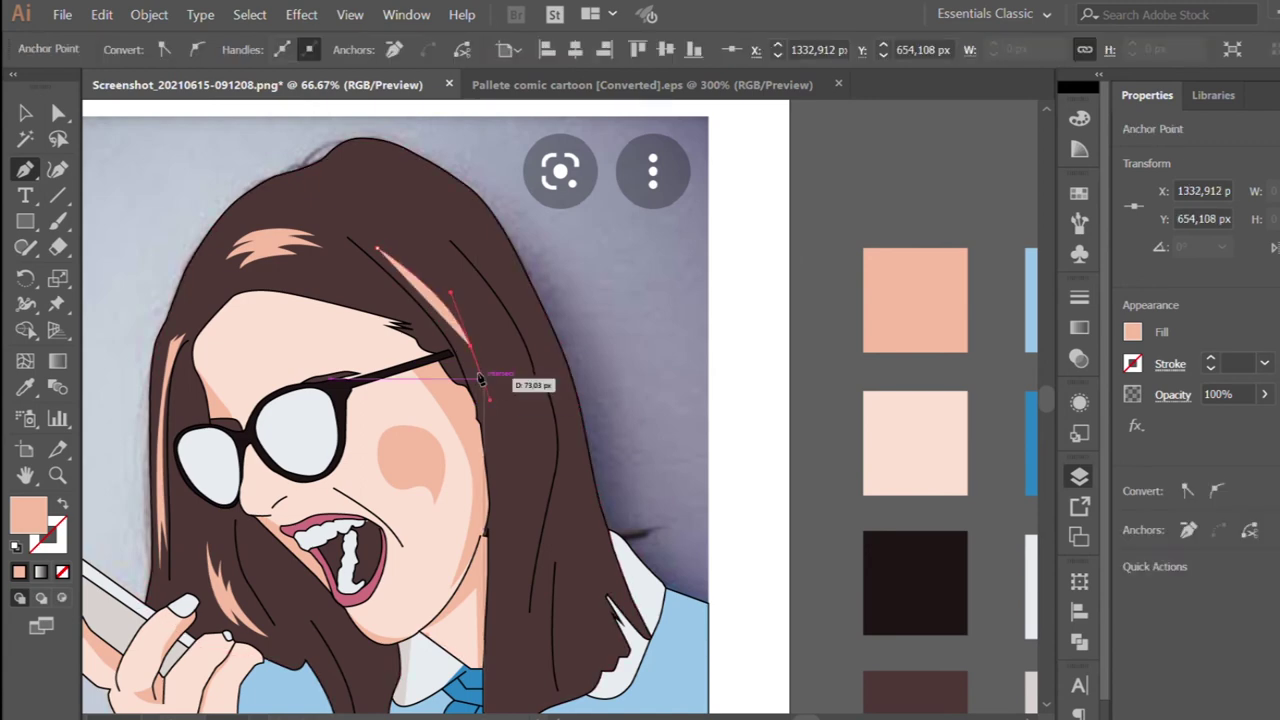
key("ctrl+plus")
left_click_drag(512, 441, 513, 503)
left_click(497, 316)
left_click_drag(454, 266, 391, 209)
left_click_drag(305, 152, 224, 120)
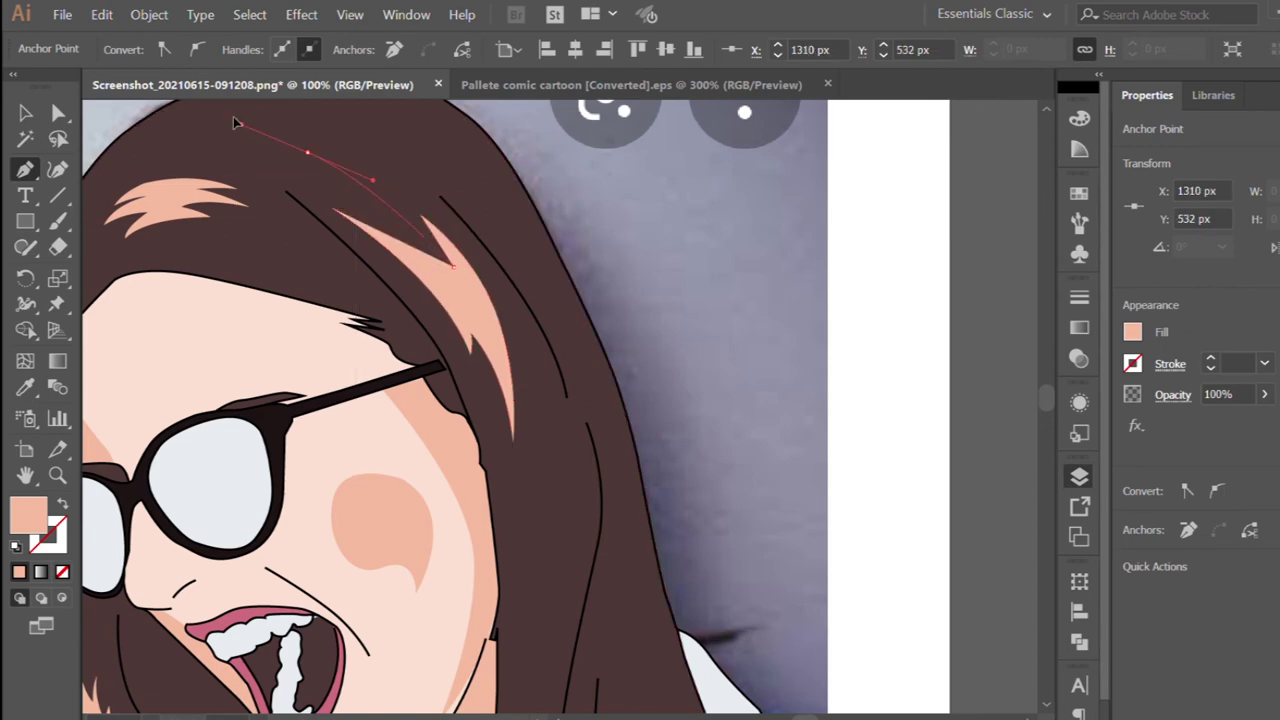
left_click_drag(392, 236, 395, 240)
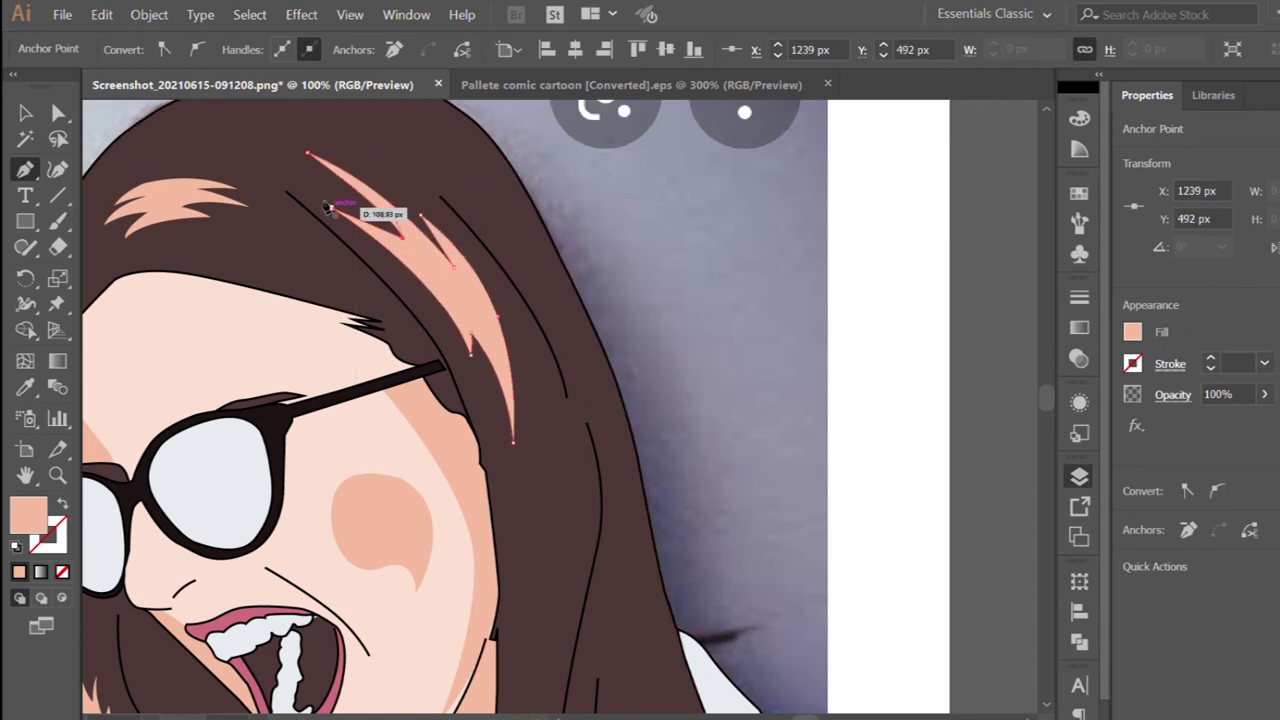
left_click(327, 207)
scroll(327, 207, "down", 3)
key("ctrl+shift+a")
scroll(400, 360, "down", 2)
scroll(557, 365, "up", 4)
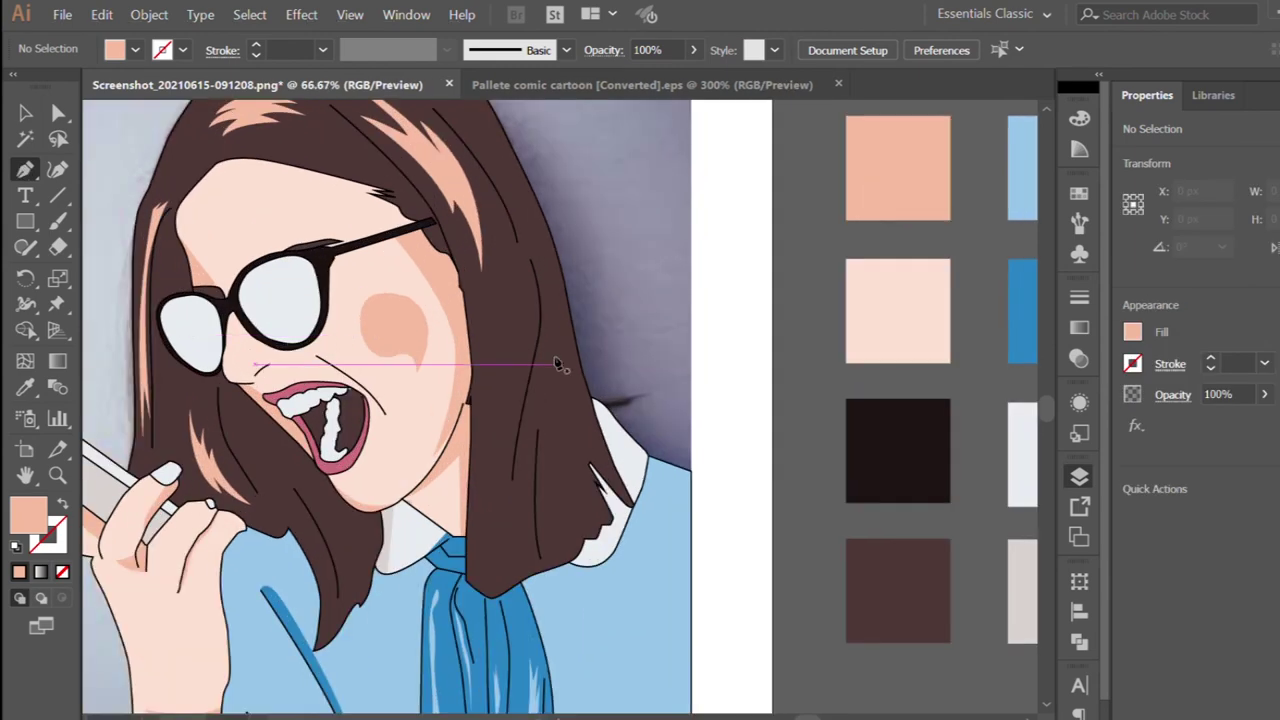
scroll(512, 340, "up", 2)
Add a peach highlight strand on the right side of the hair
left_click(514, 347)
left_click_drag(496, 466, 475, 508)
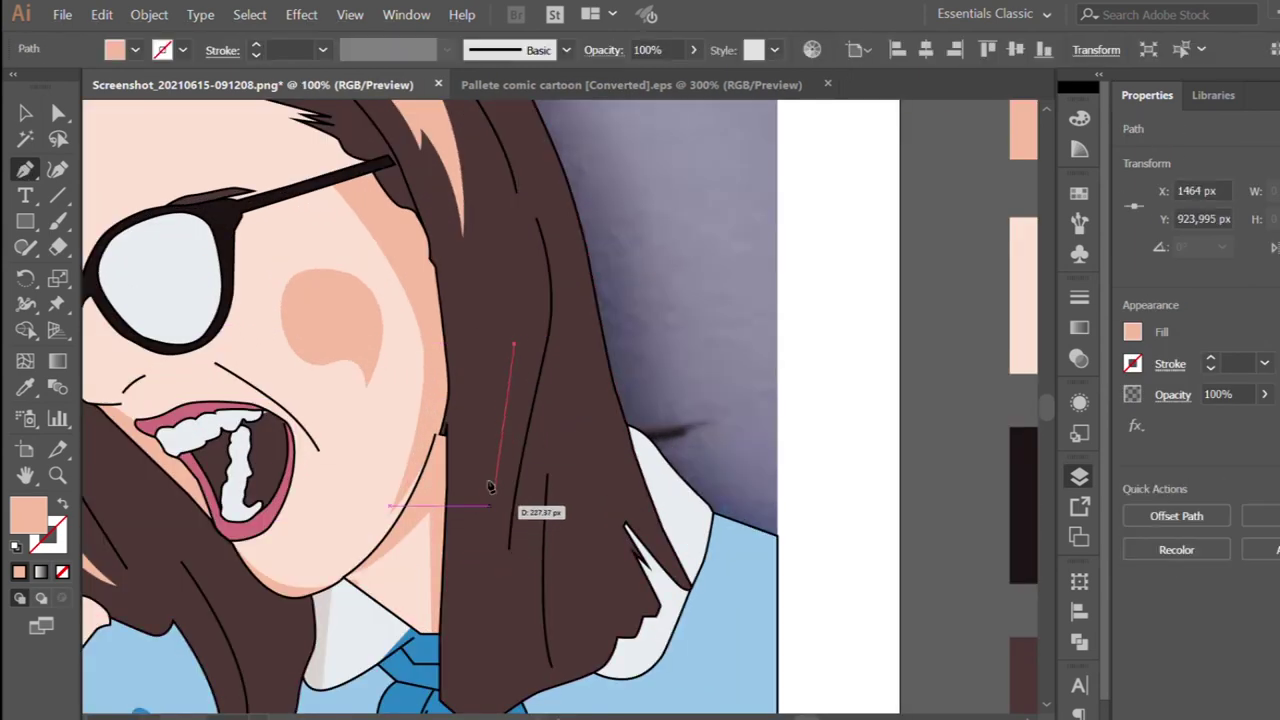
left_click(463, 591)
left_click(514, 347)
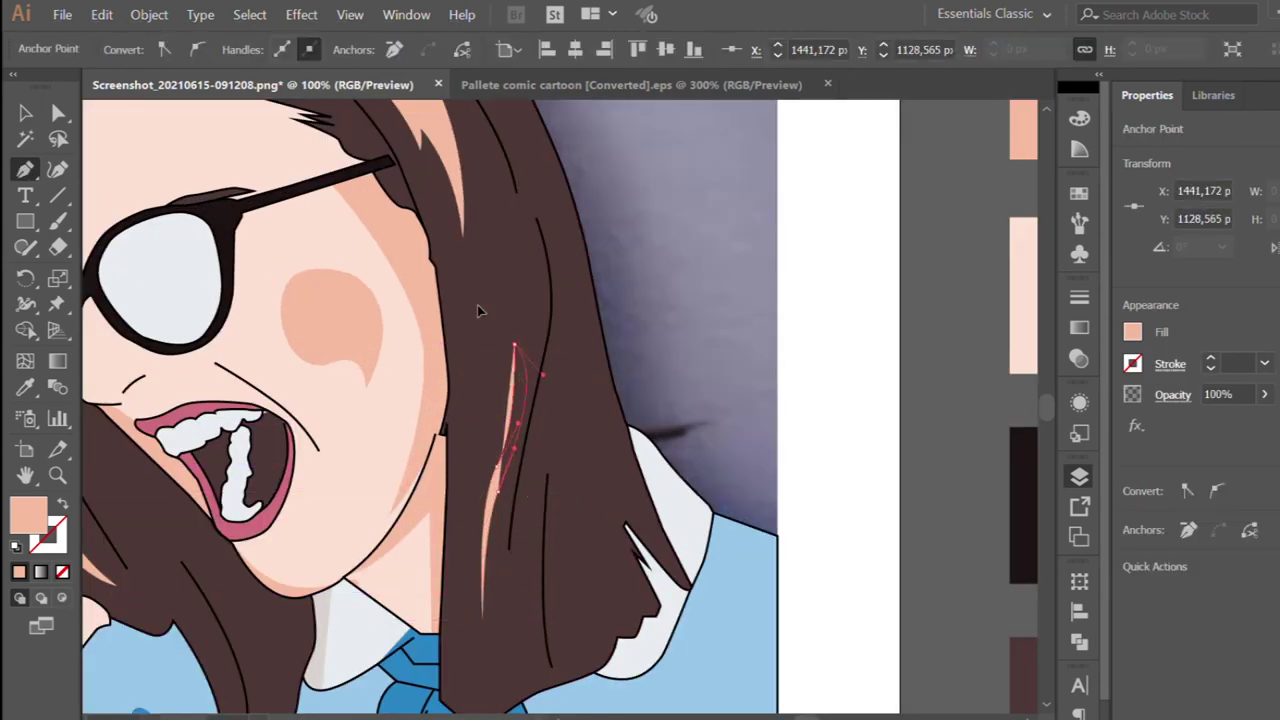
scroll(405, 410, "down", 2)
key("ctrl+shift+a")
scroll(486, 420, "up", 2)
Add another thin peach strand lower in the right-side hair
left_click(491, 380)
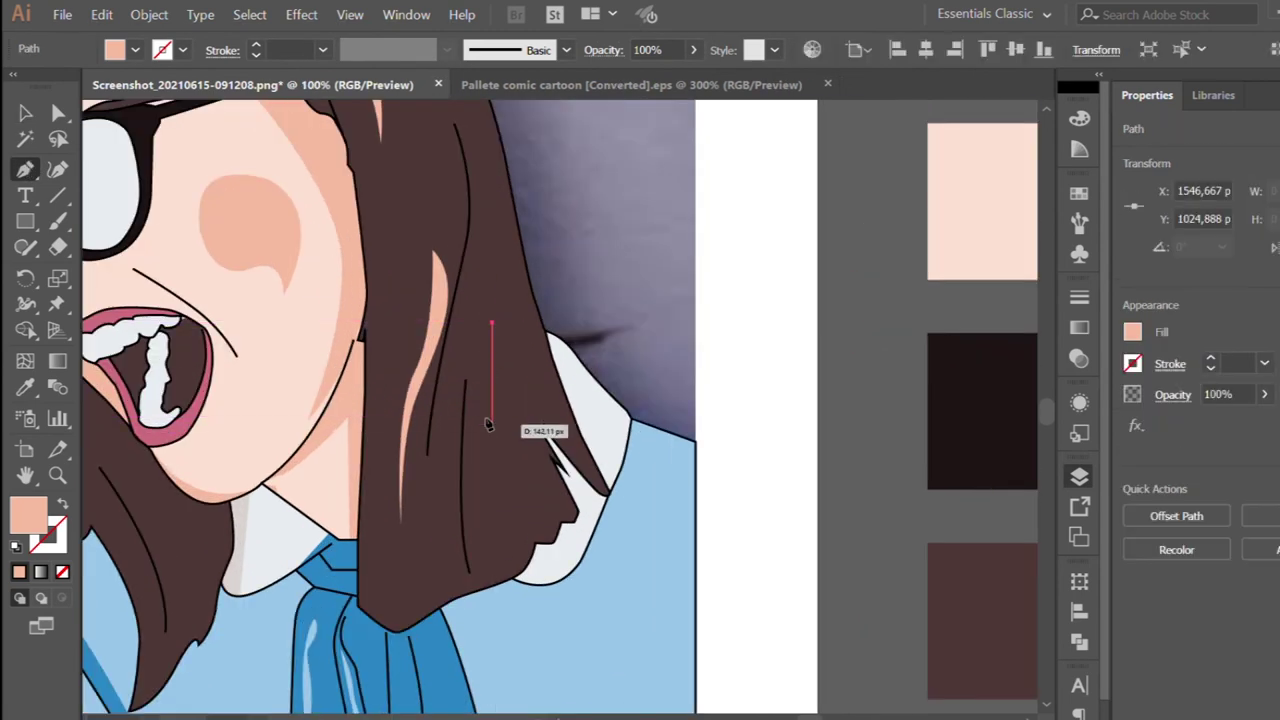
left_click_drag(479, 446, 484, 556)
scroll(477, 512, "up", 1)
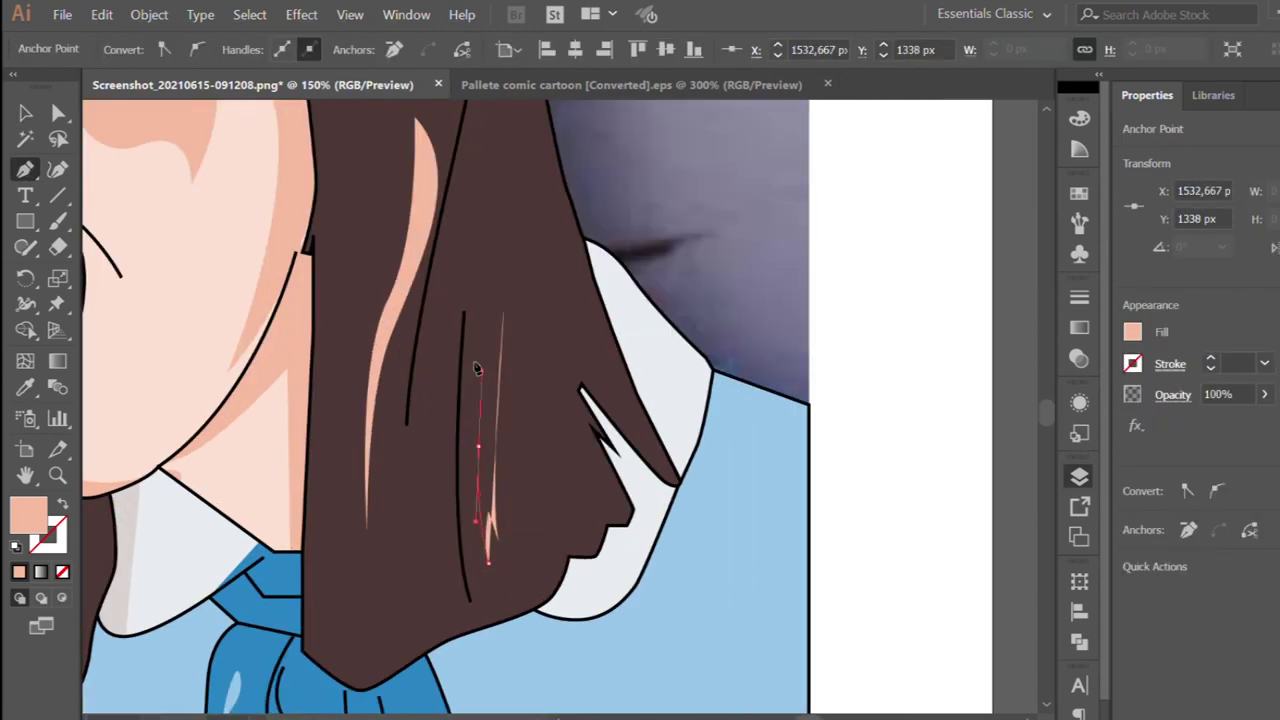
left_click(500, 318)
scroll(463, 295, "down", 1)
key("v")
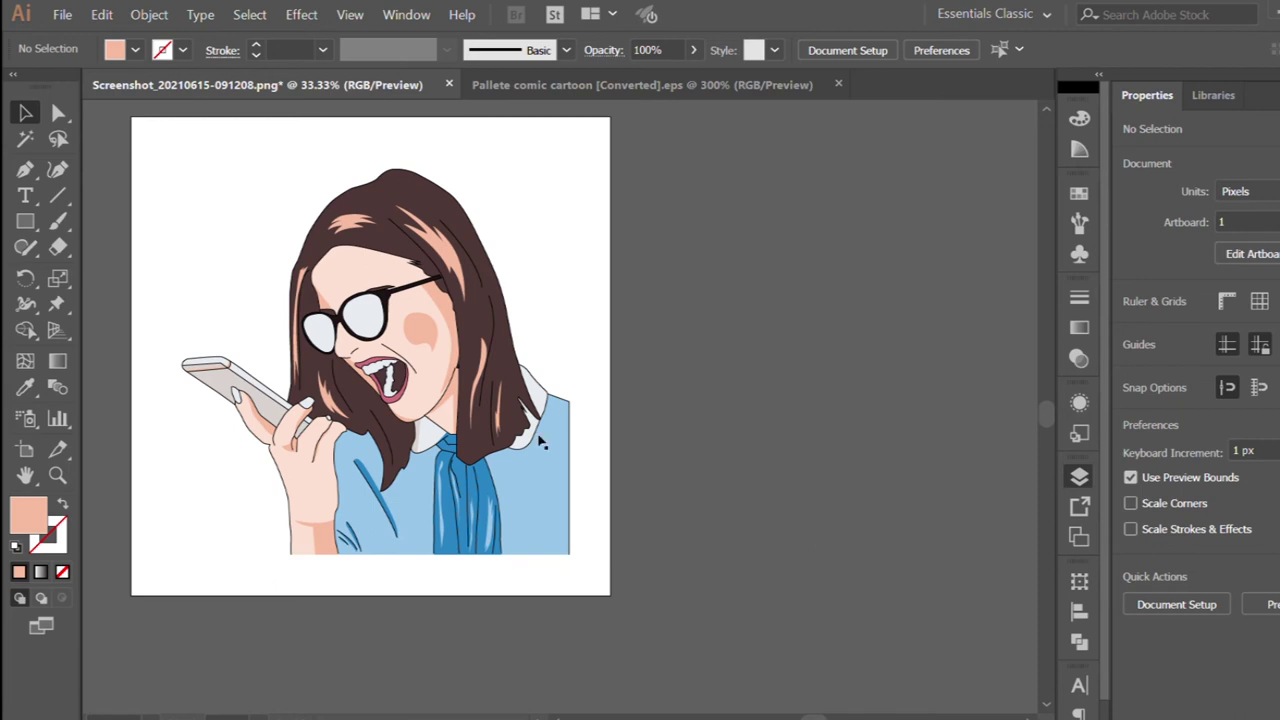
scroll(455, 490, "down", 1)
key("ctrl+a")
left_click(739, 522)
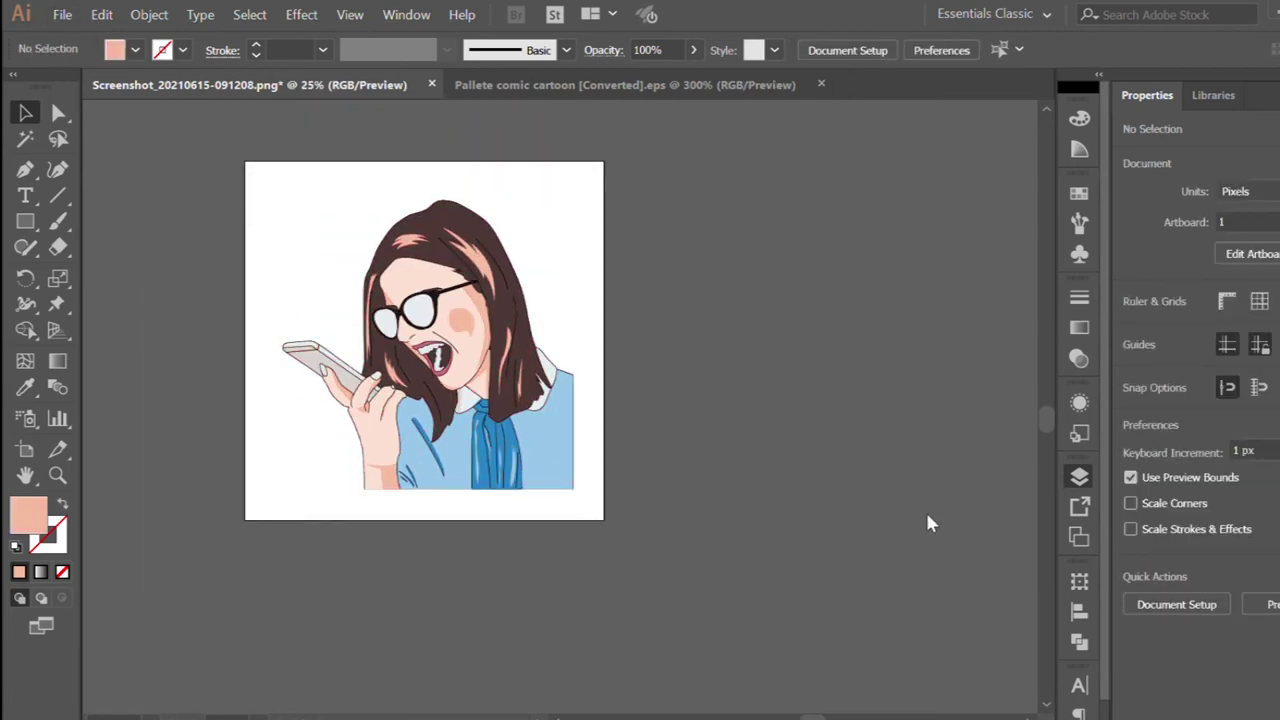
left_click(26, 221)
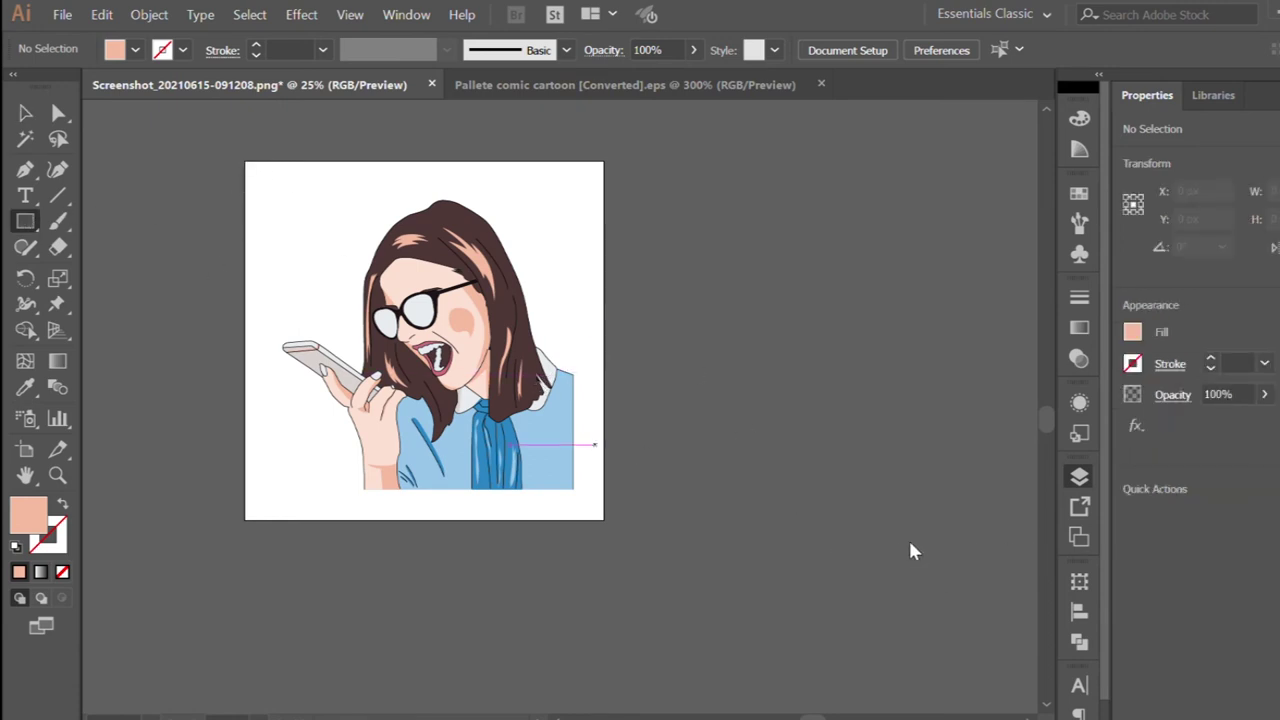
key("v")
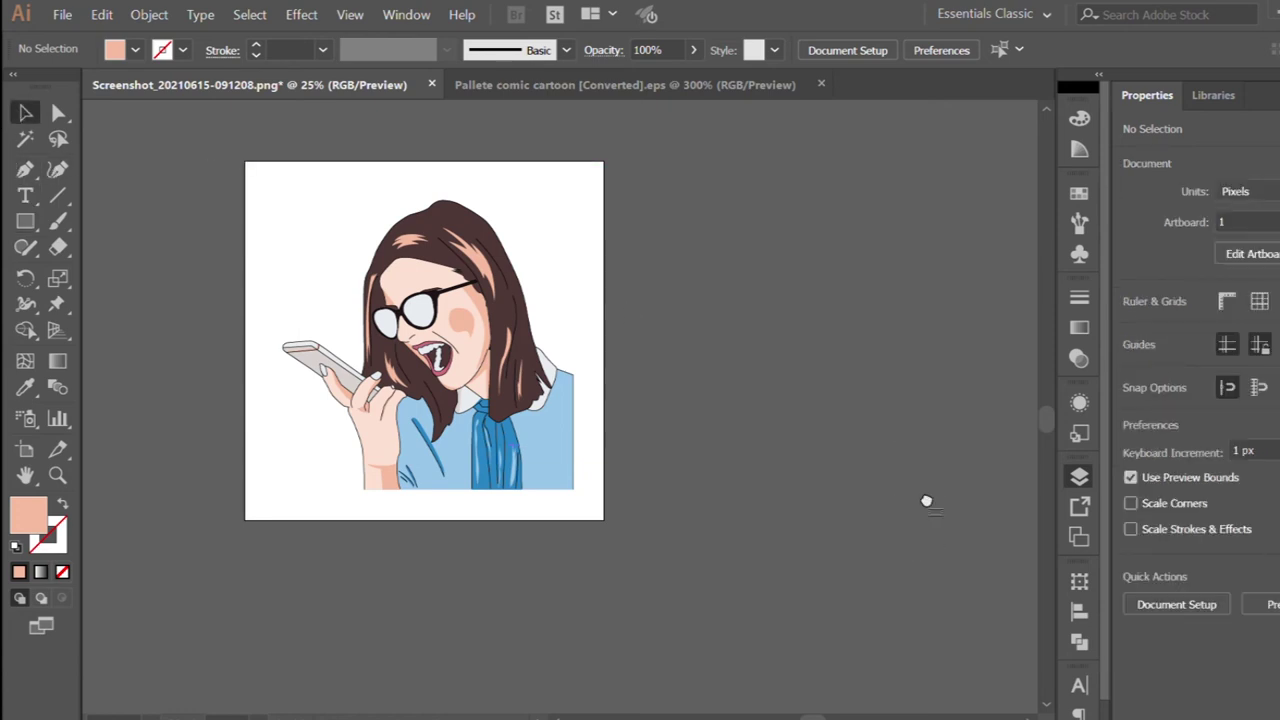
left_click(24, 222)
left_click(23, 115)
key("Delete")
key("m")
key("v")
key("ctrl+z")
key("m")
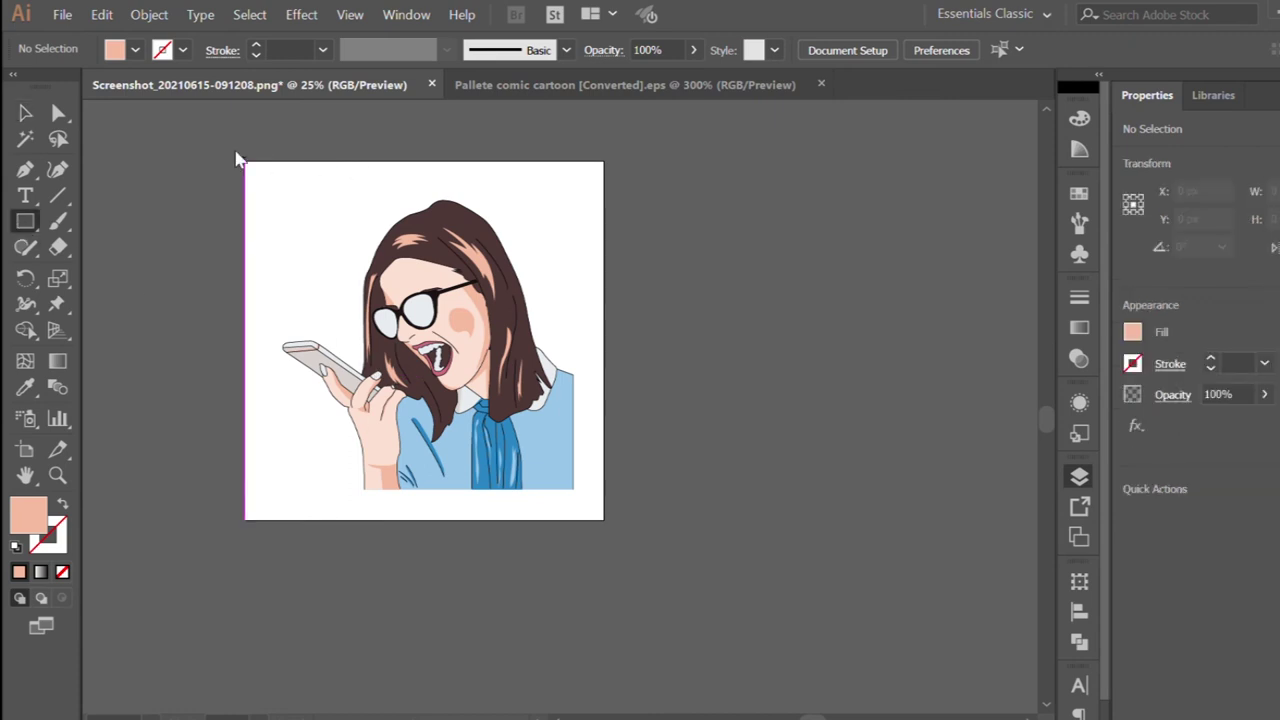
Fill the artboard rectangle with the blue swatch and send it to the back
key("ctrl+shift+z")
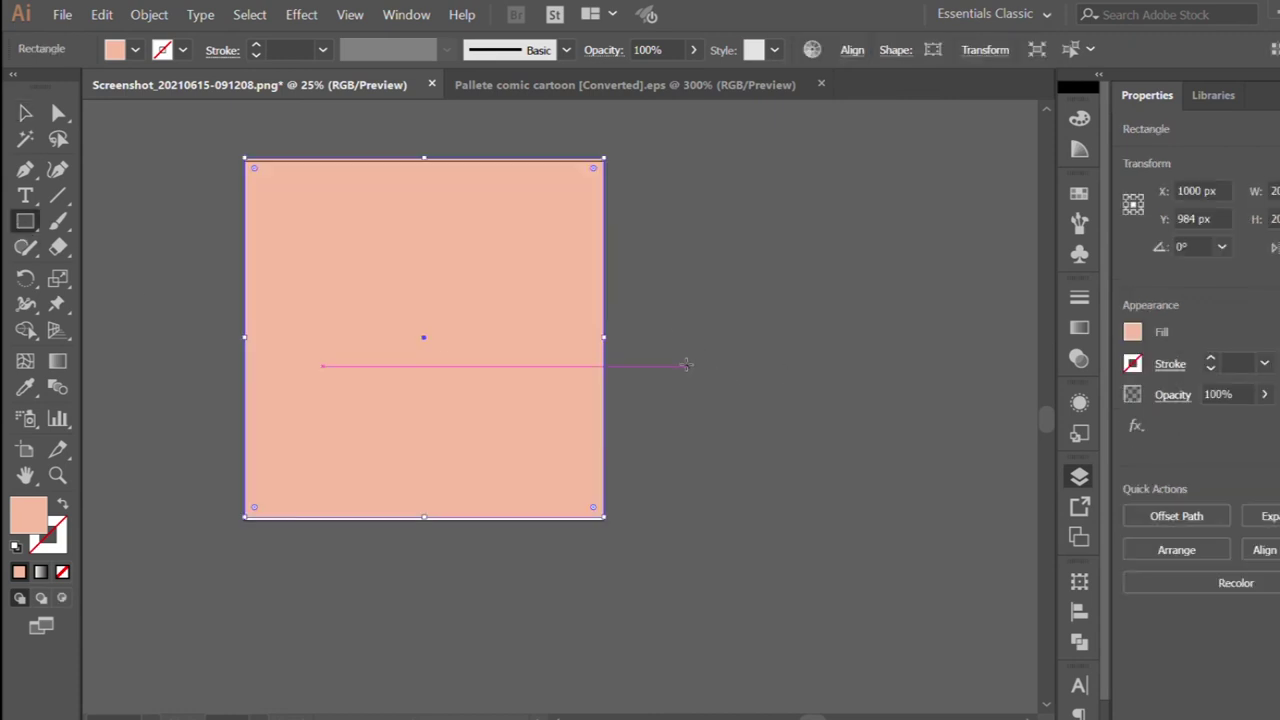
key("v")
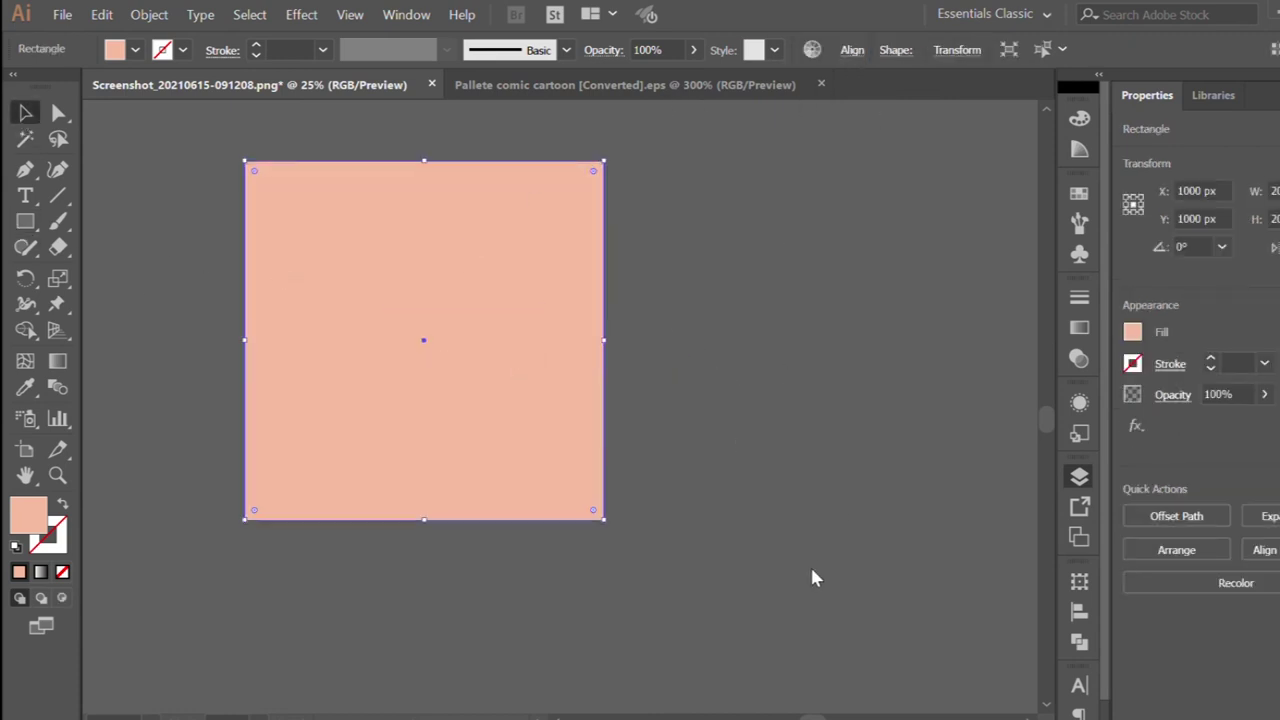
left_click(25, 387)
left_click(718, 312)
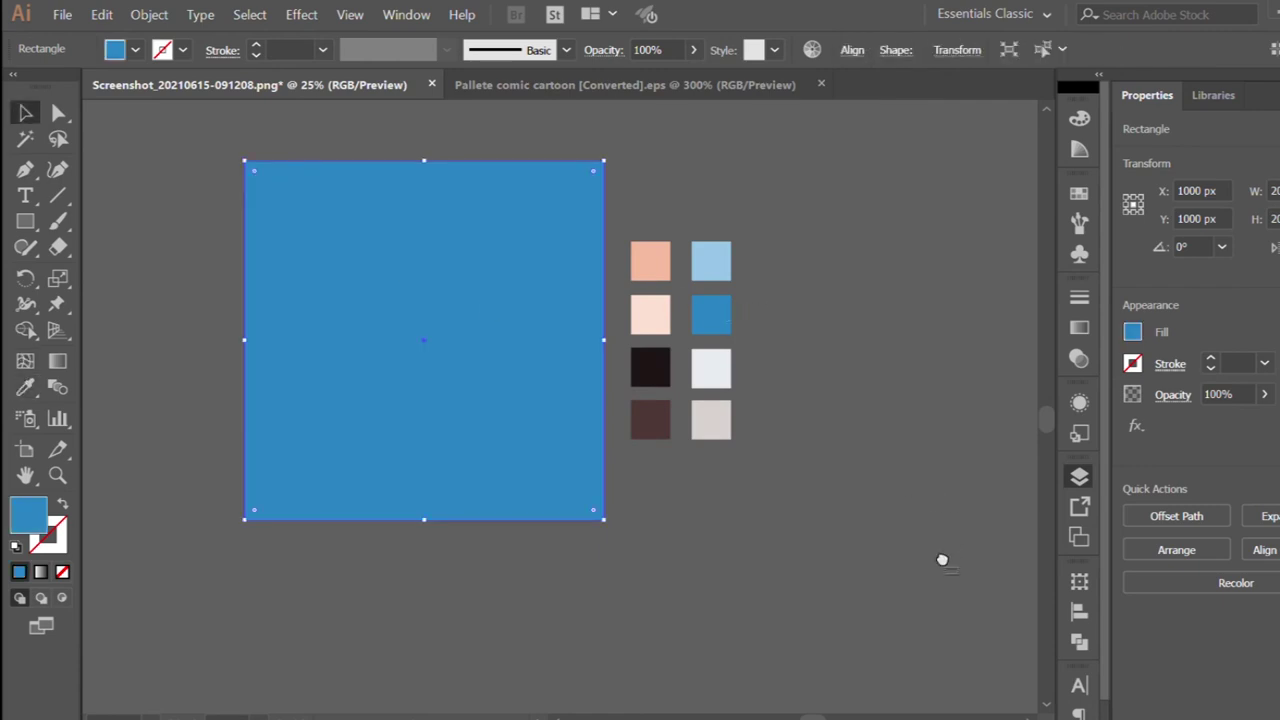
key("ctrl+shift+bracketleft")
Shift the portrait artwork toward the right of the artboard
left_click(829, 530)
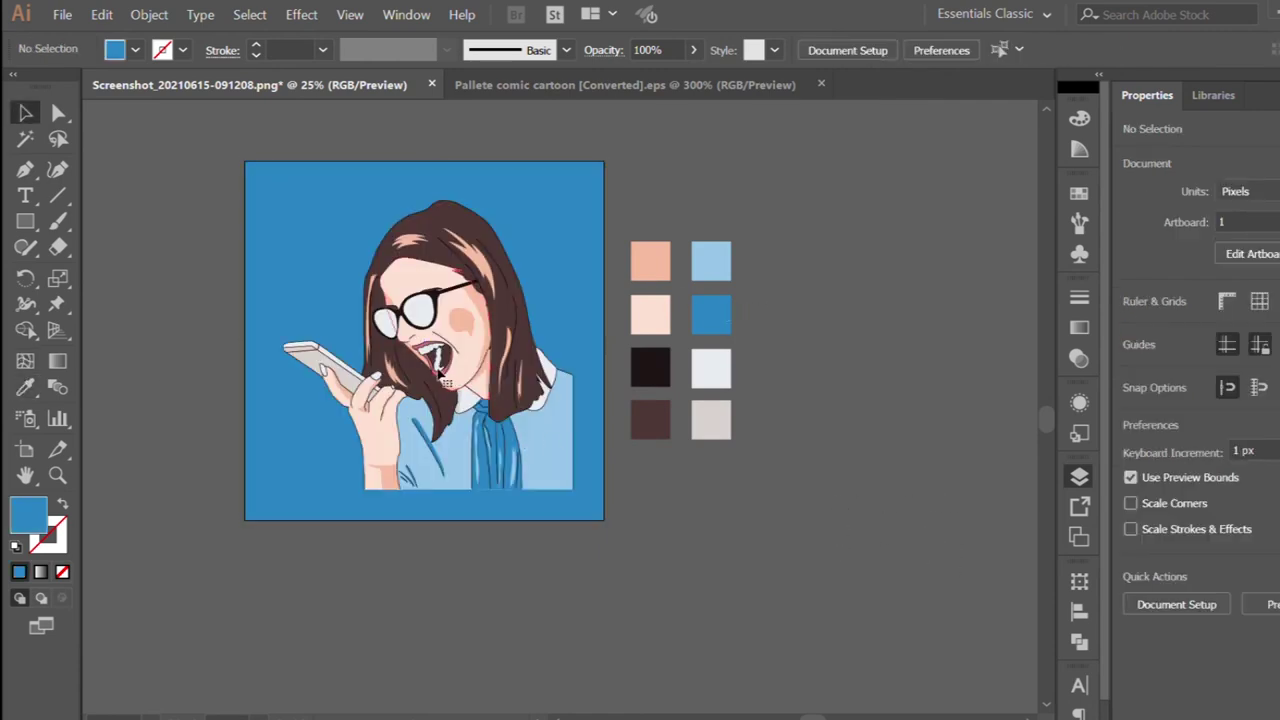
left_click_drag(532, 388, 565, 426)
scroll(586, 471, "up", 1)
scroll(594, 457, "up", 4)
scroll(680, 403, "down", 4)
left_click(672, 466)
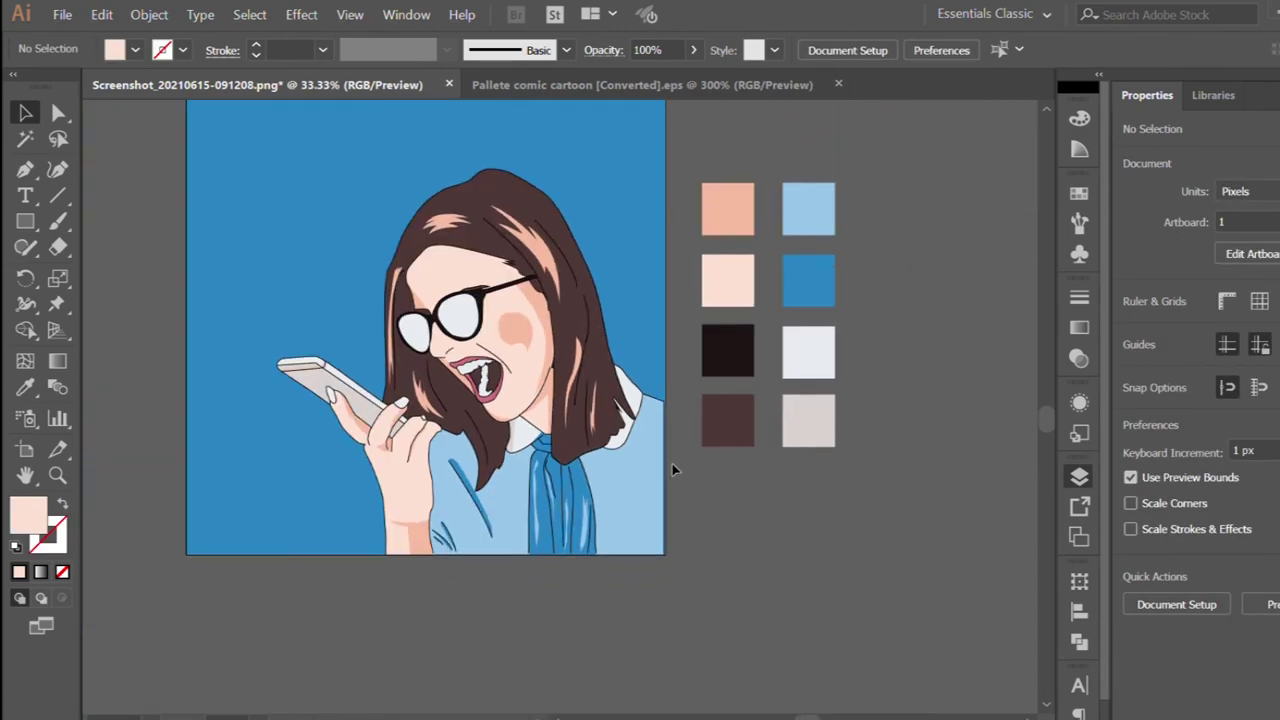
scroll(630, 520, "down", 1)
scroll(457, 491, "up", 1)
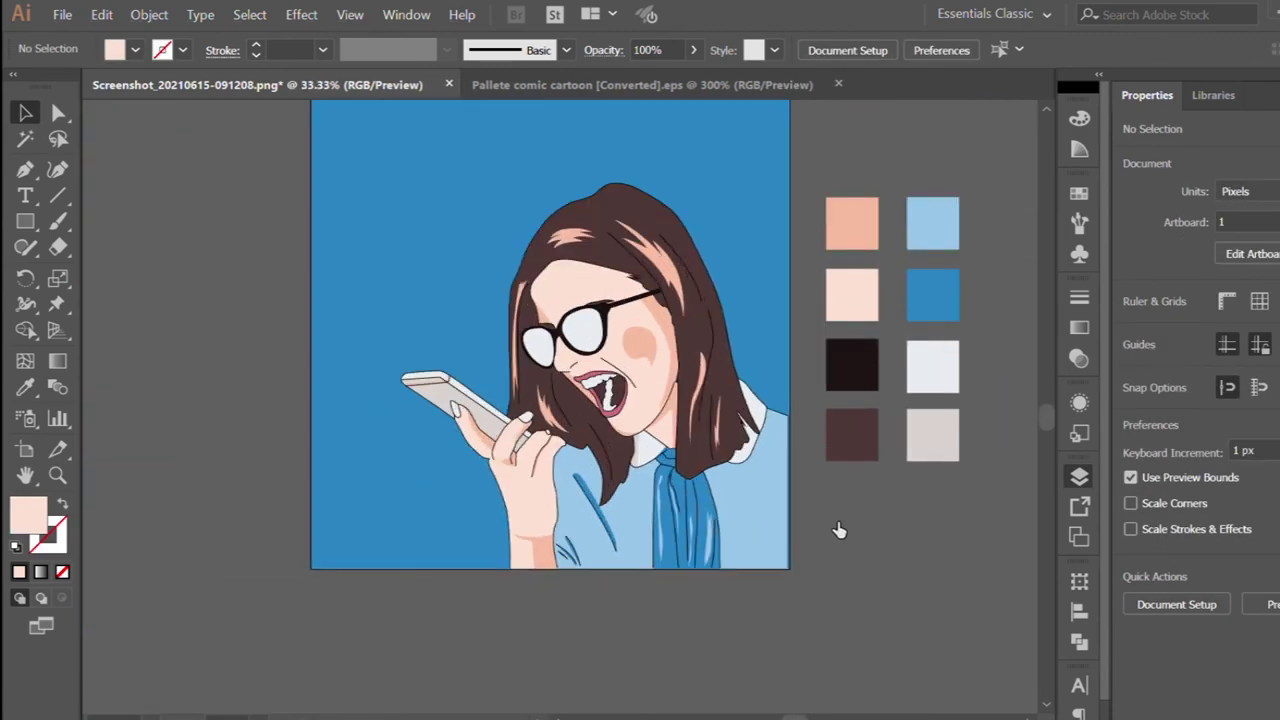
Recolour the background rectangle with the light blue swatch via the Eyedropper
left_click(330, 420)
key("i")
left_click(932, 222)
scroll(486, 349, "up", 2)
left_click(288, 354, "ctrl")
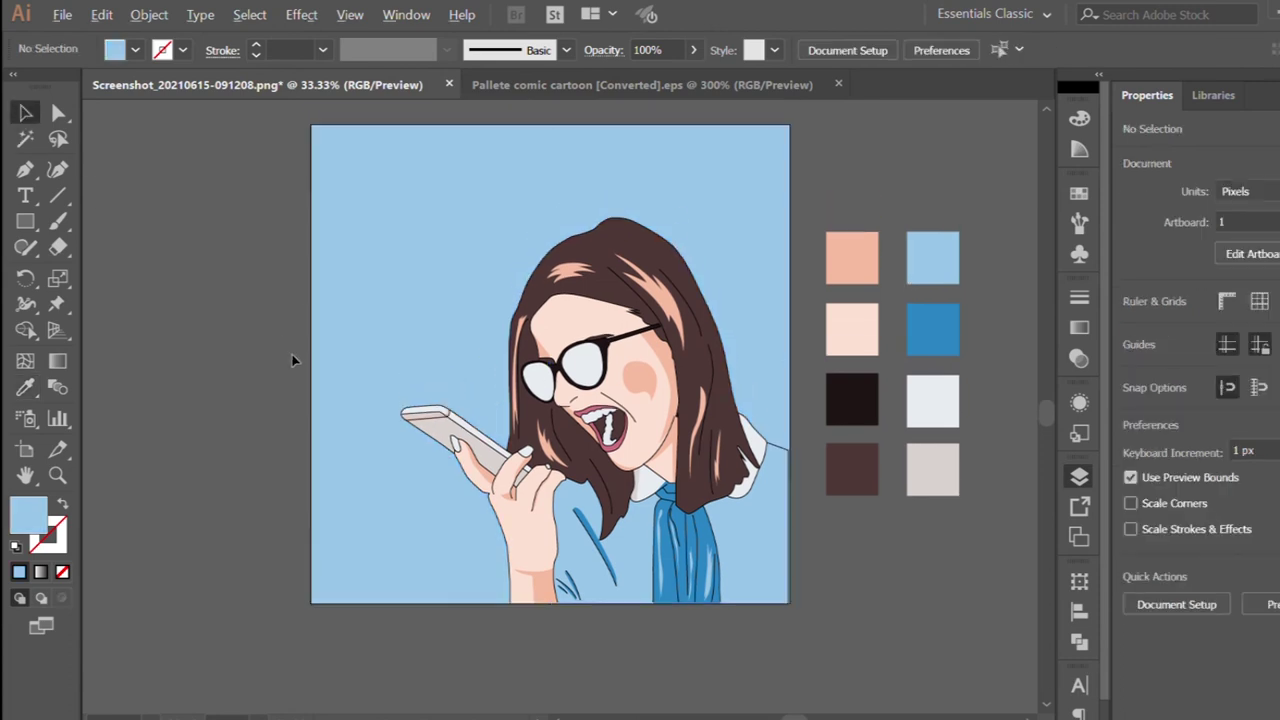
scroll(288, 354, "down", 1)
key("p")
left_click(284, 207)
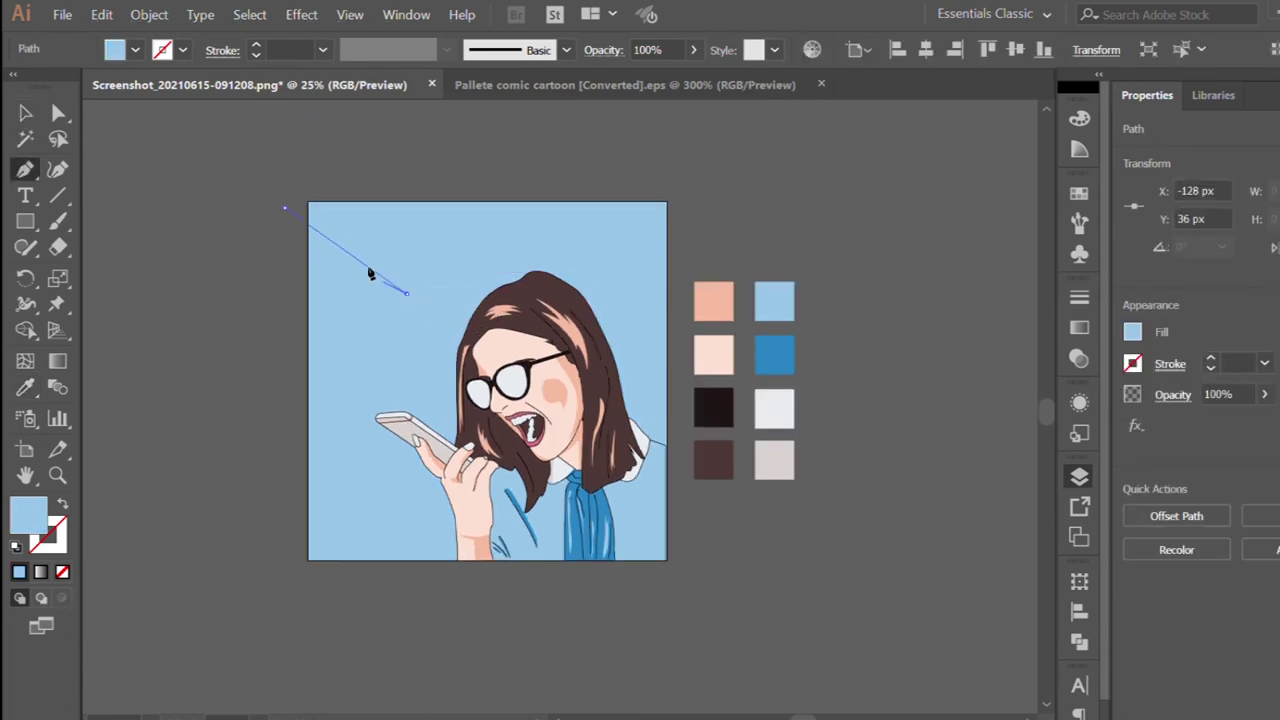
Finish a triangular spike, fill it darker blue, and copy it to the artboard's left edge
left_click(403, 293)
left_click(298, 185)
left_click(285, 207)
key("i")
left_click(758, 366)
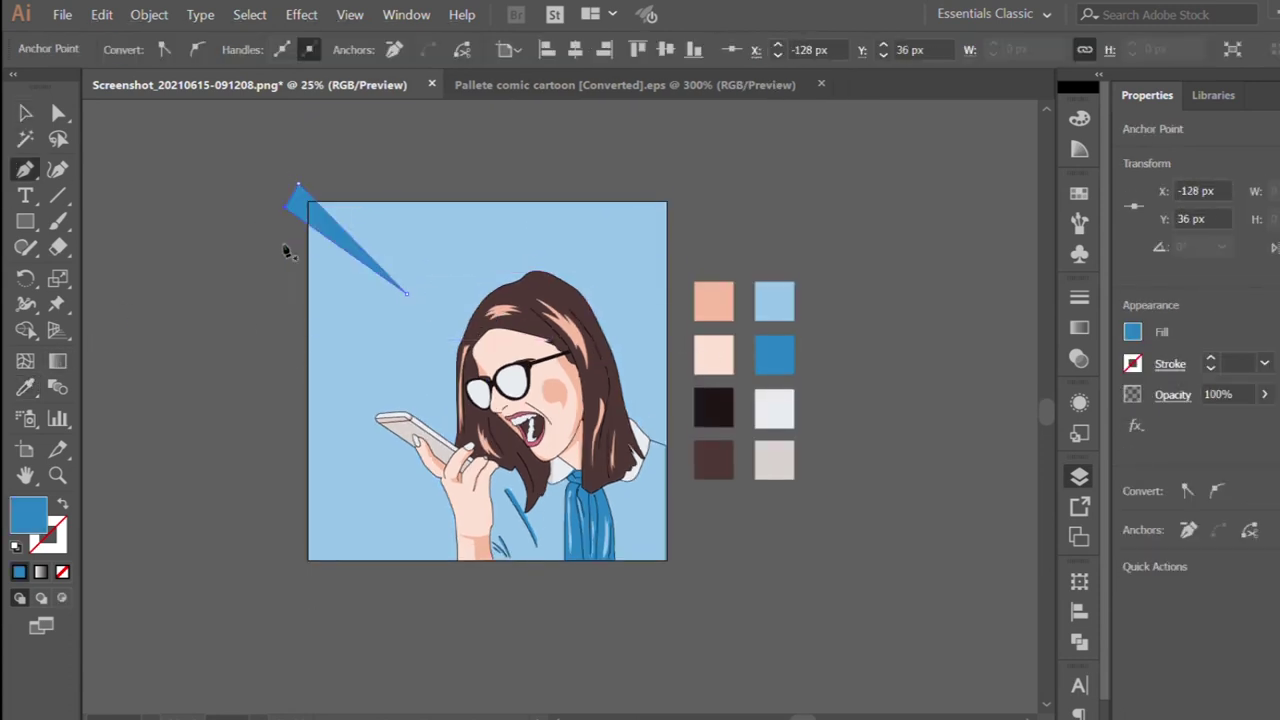
left_click_drag(287, 293, 287, 296)
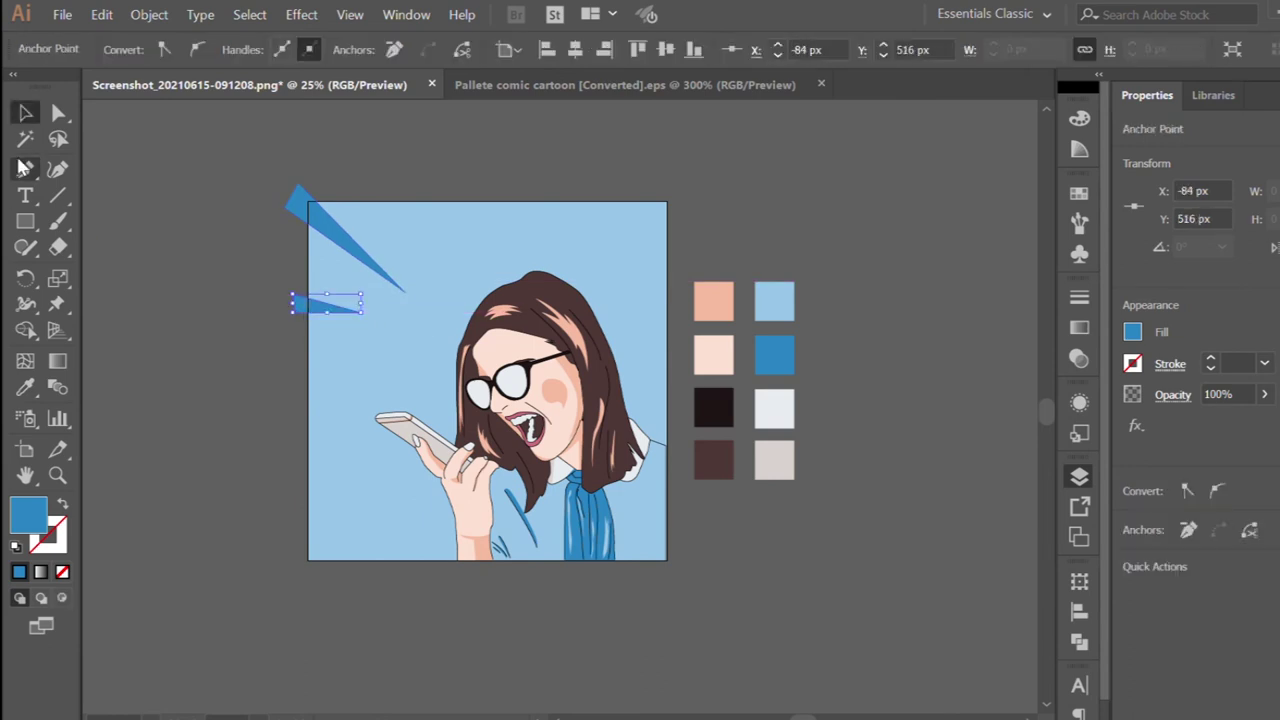
Draw blue triangle spikes pointing inward from the top edge and top-right
left_click(480, 270)
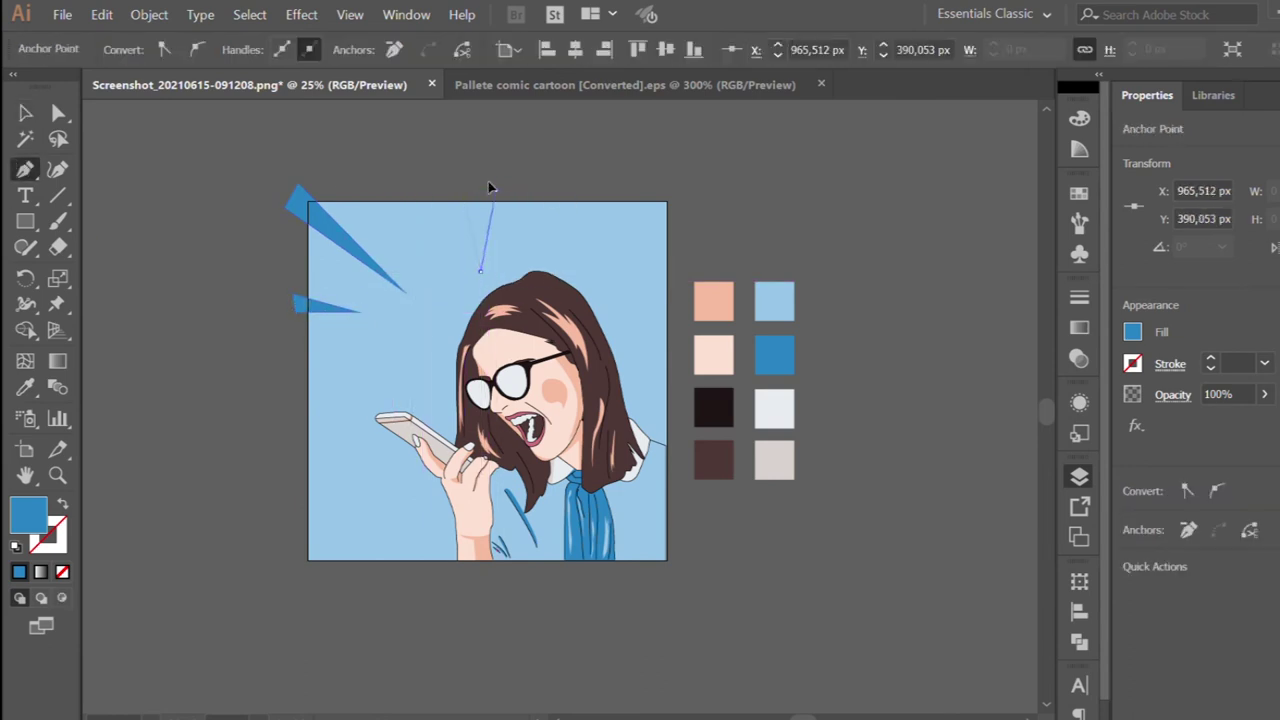
left_click(495, 190)
left_click(463, 190)
left_click(480, 270)
left_click(607, 196)
left_click(633, 196)
left_click(585, 249)
left_click(607, 196)
Add a spike at the top-right corner and one on the left edge aimed at the phone
key("v")
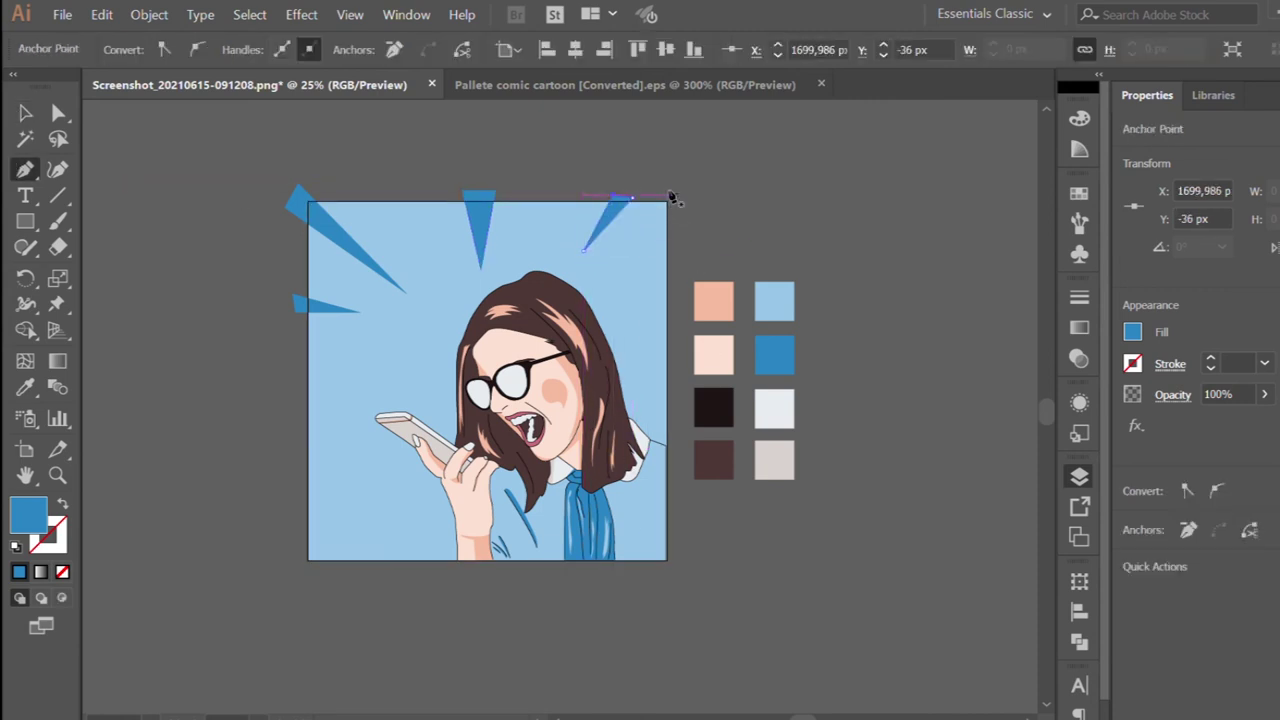
left_click(672, 197)
left_click(595, 283)
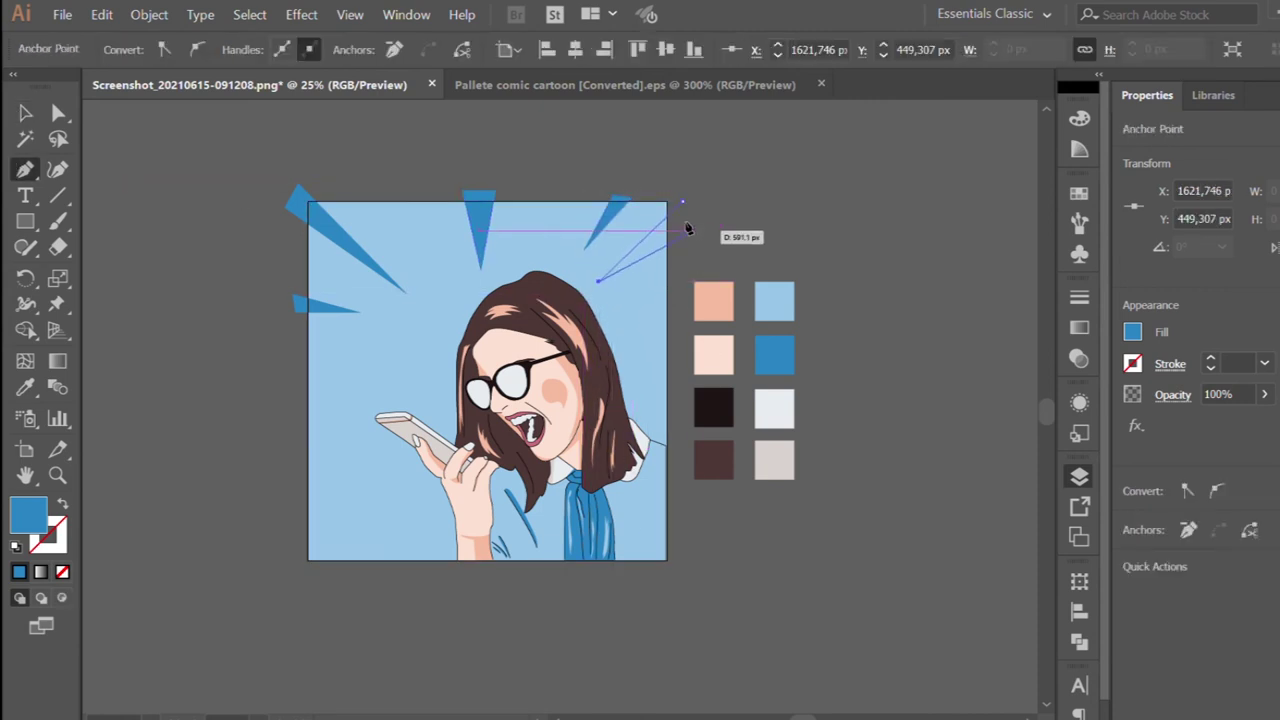
left_click(690, 219)
left_click(247, 437)
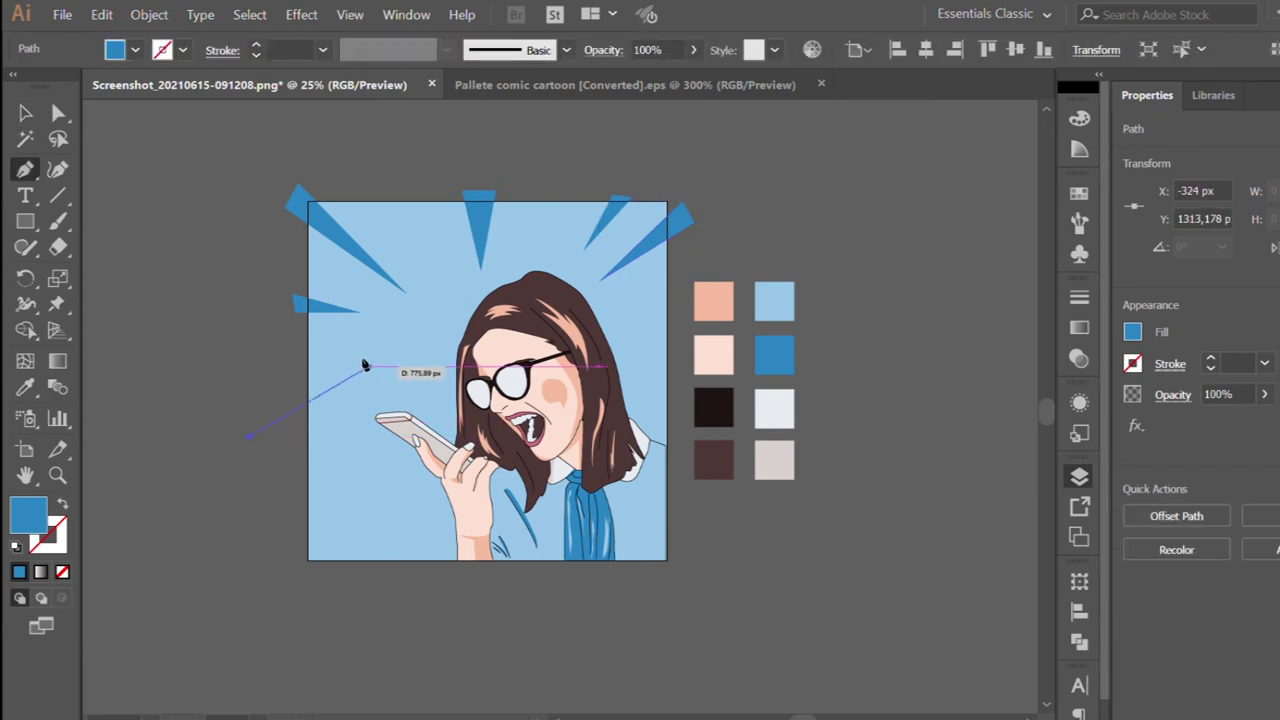
left_click_drag(260, 380, 374, 381)
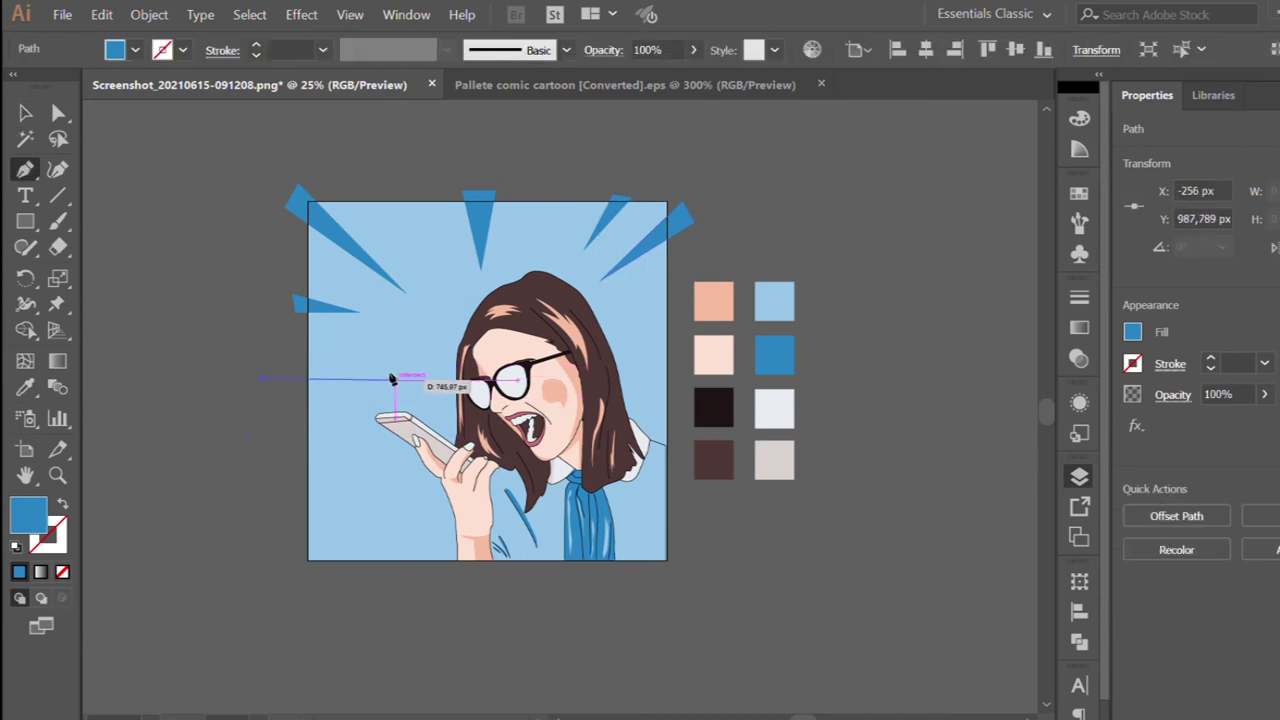
left_click(392, 379)
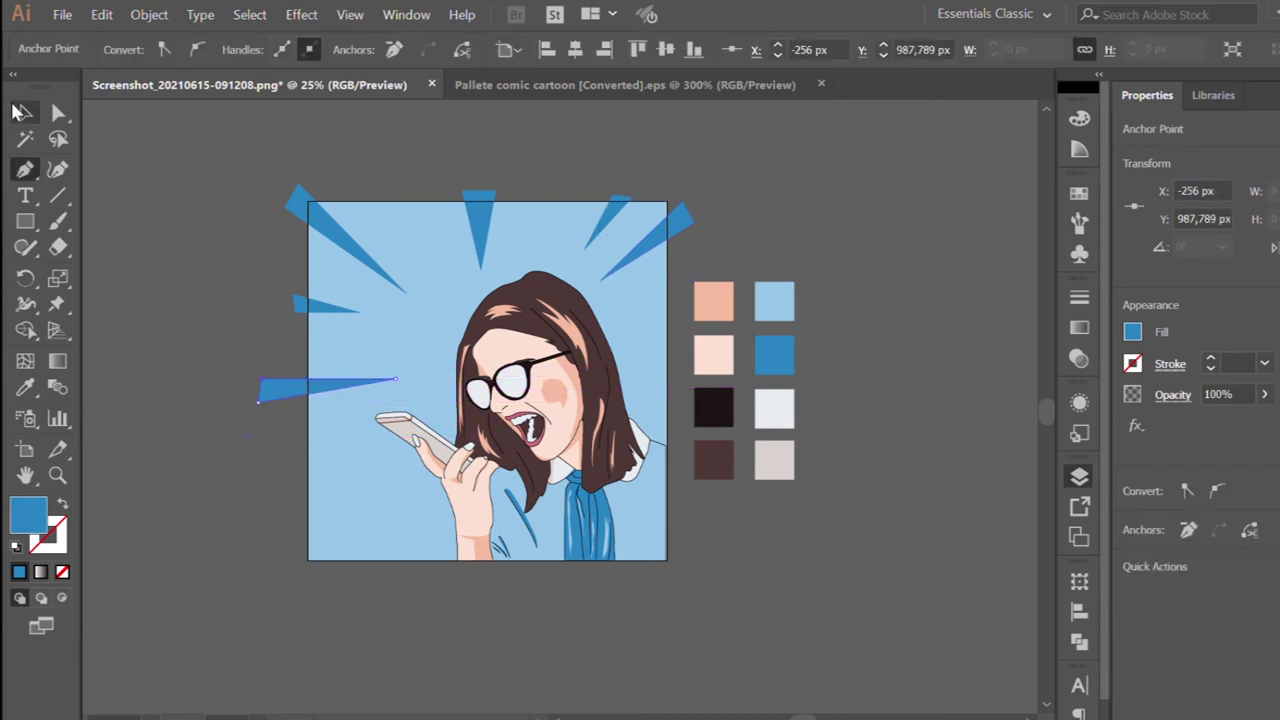
Add spikes along the lower-left and bottom edges of the artboard
scroll(280, 500, "down", 1)
left_click(355, 455)
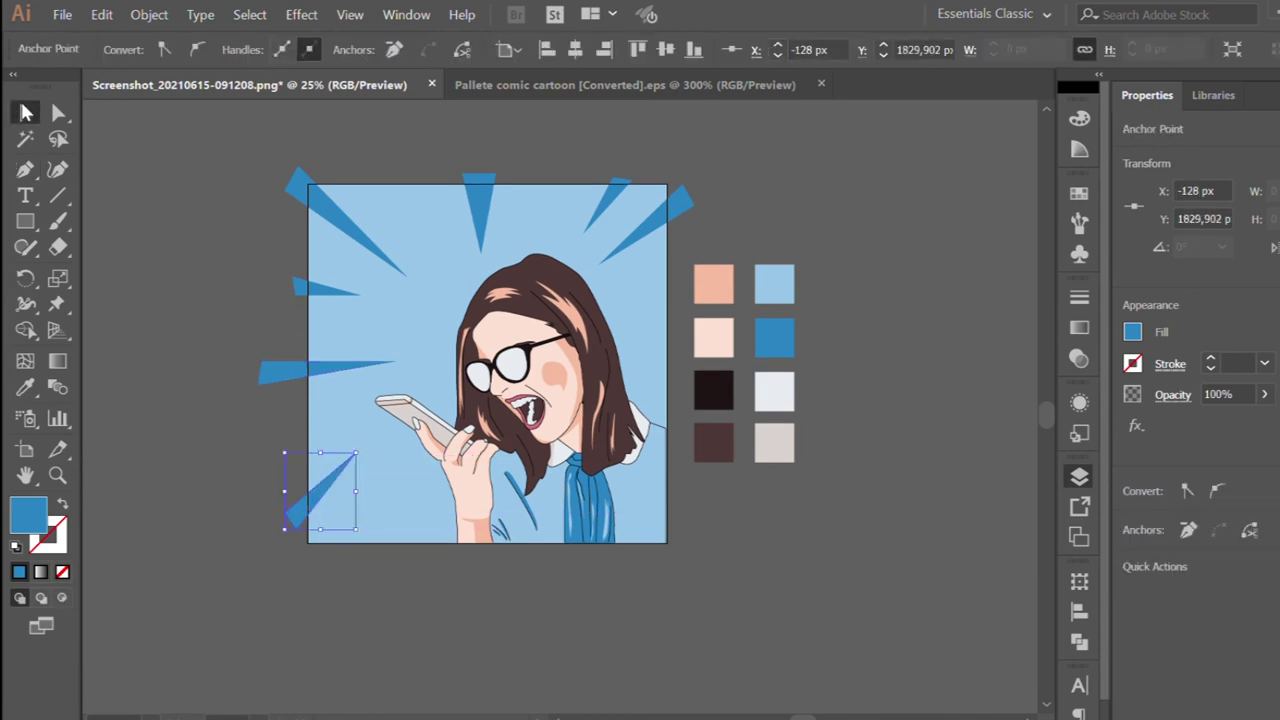
left_click(355, 455)
left_click(378, 517)
left_click(370, 563)
left_click(196, 248)
Zoom out to review the burst and Lasso-select the spikes on the left side
key("ctrl+minus")
left_click(318, 278)
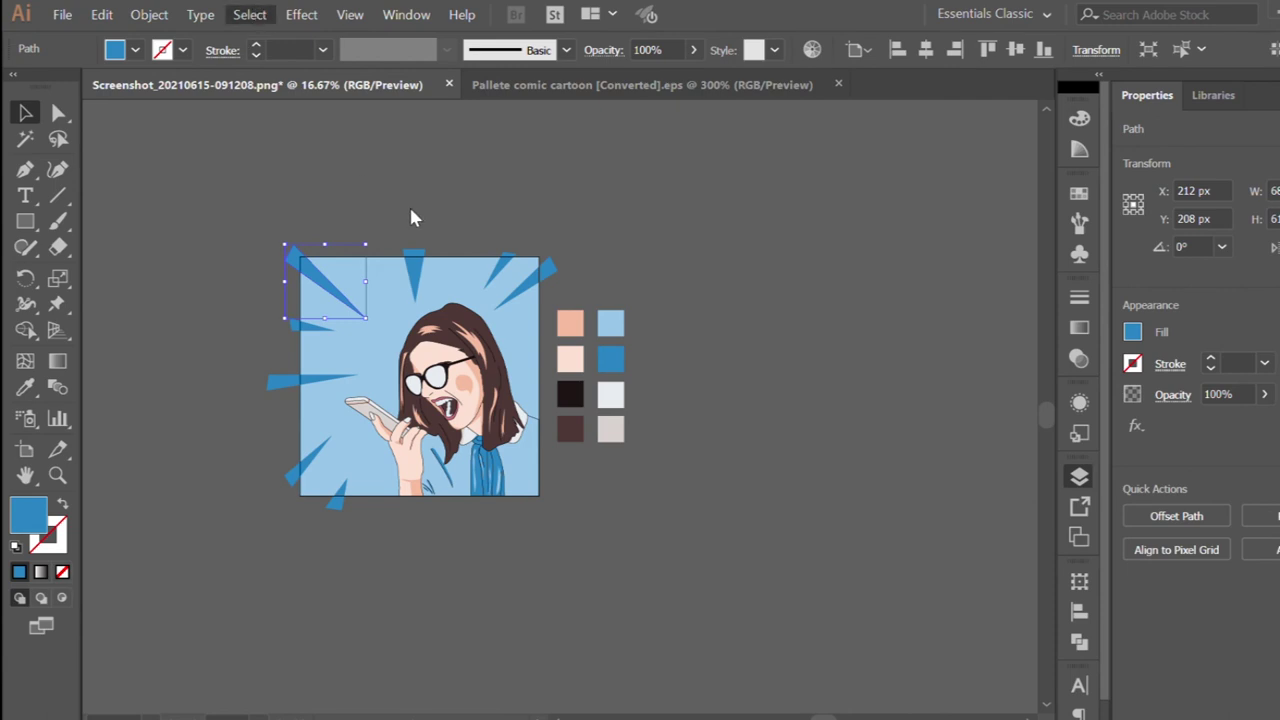
key("ctrl+a")
key("ctrl+plus")
key("q")
left_click_drag(212, 384, 230, 535)
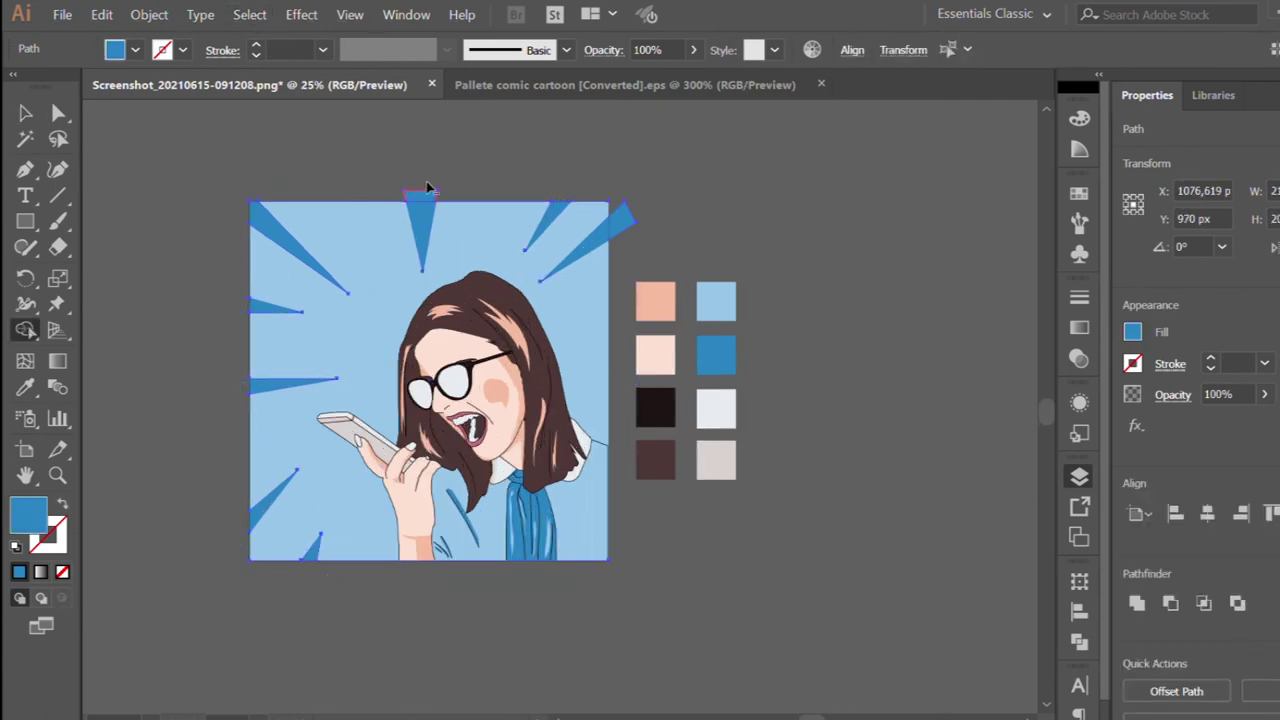
left_click(25, 115)
left_click(294, 177)
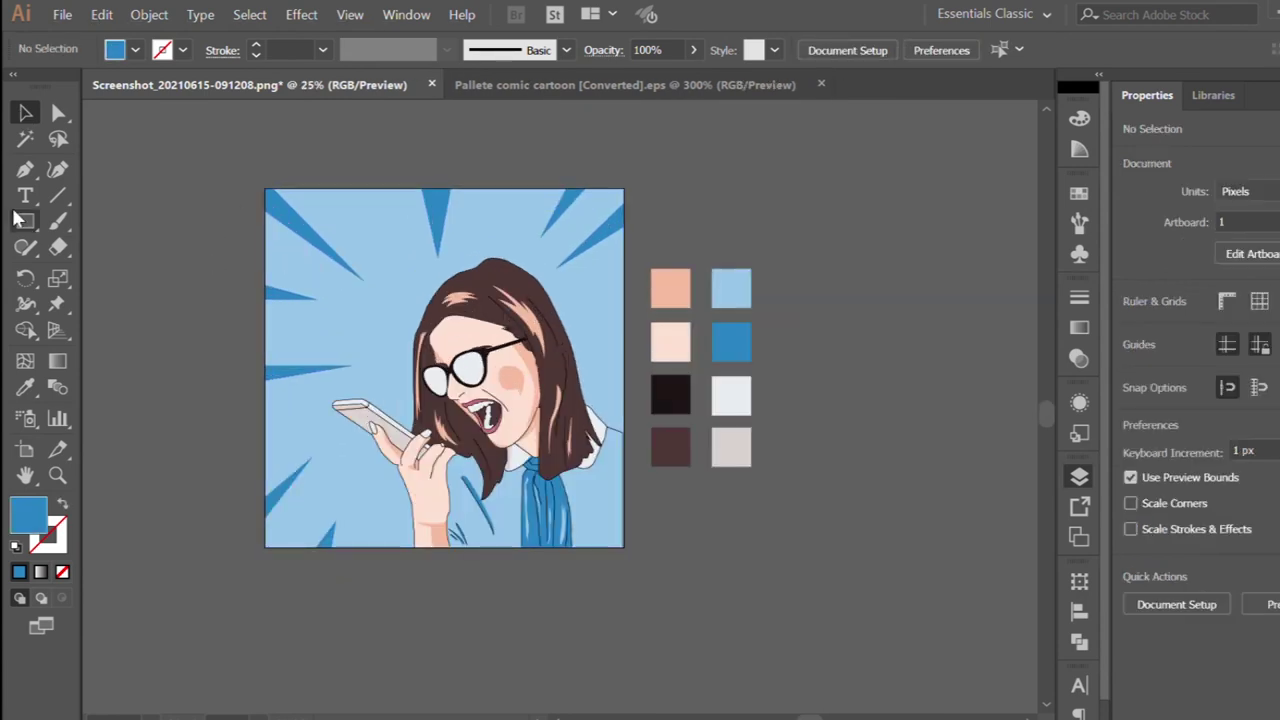
Draw an off-white circle above the artwork and duplicate it to start the cloud
key("l")
mouse_move(323, 220)
left_mouse_down()
mouse_move(375, 289)
mouse_move(480, 278)
mouse_move(497, 256)
left_mouse_up()
key("i")
left_click(731, 533)
left_click(25, 115)
key("ctrl+plus")
mouse_move(306, 266)
left_mouse_down()
mouse_move(538, 205)
mouse_move(545, 225)
left_mouse_up()
Add more overlapping circles and merge them into one cloud shape with Pathfinder Unite
scroll(551, 251, "up", 2)
mouse_move(542, 332)
left_mouse_down()
mouse_move(590, 305)
mouse_move(418, 258)
mouse_move(425, 248)
left_mouse_up()
mouse_move(533, 340)
left_mouse_down()
mouse_move(366, 271)
mouse_move(356, 287)
left_mouse_up()
left_click(390, 268)
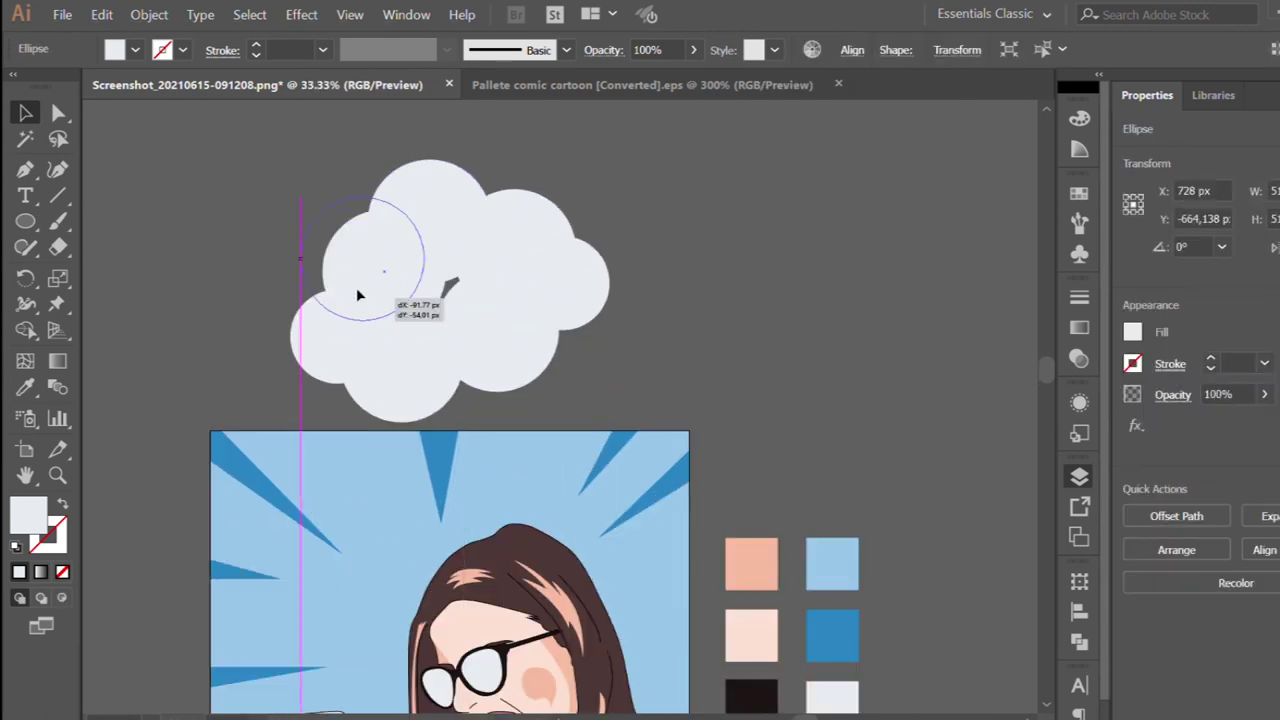
left_click(249, 205)
key("ctrl+minus")
left_click_drag(278, 181, 480, 300)
left_click(1148, 608)
left_click(1029, 571)
Move the cloud down over the image and resize it
left_click_drag(360, 290, 316, 395)
left_click_drag(419, 291, 383, 325)
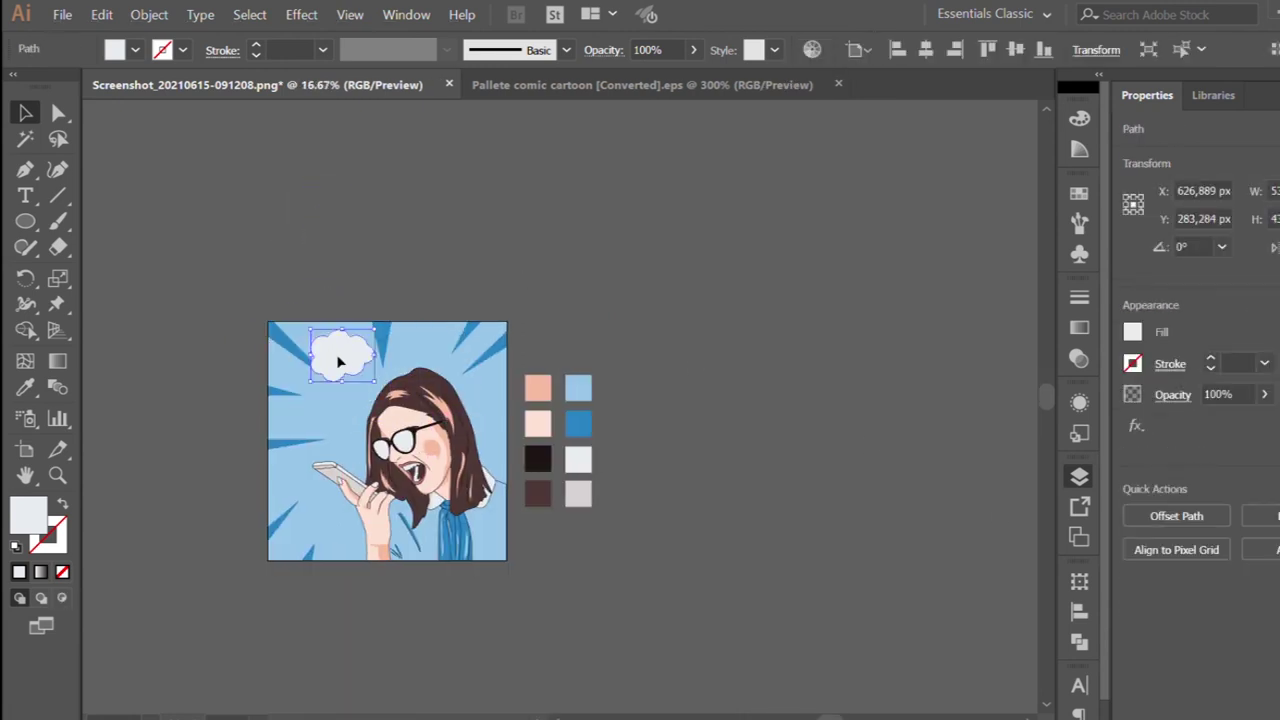
key("ctrl+plus")
key("ctrl+minus")
mouse_move(343, 380)
left_mouse_down()
mouse_move(419, 246)
mouse_move(470, 290)
left_mouse_up()
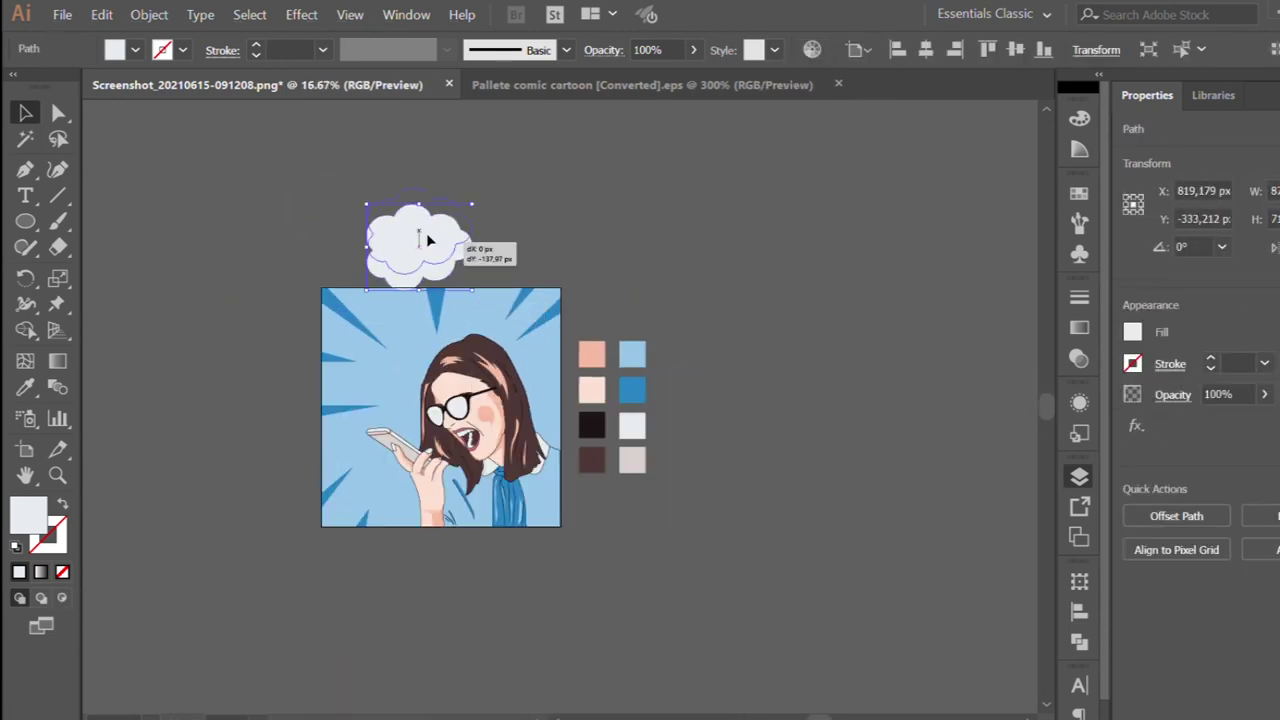
key("ctrl+plus")
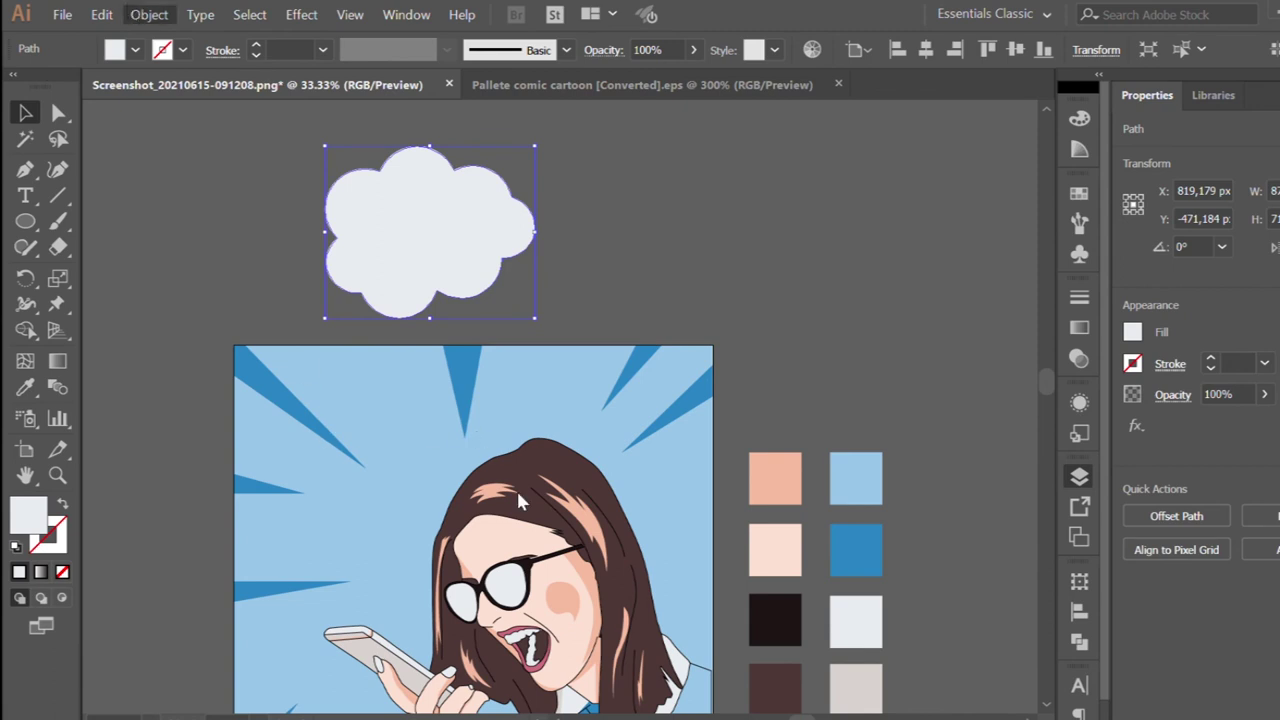
Paste a copy of the cloud behind and fill it black as the outline
key("i")
left_click(775, 620)
left_click(25, 112)
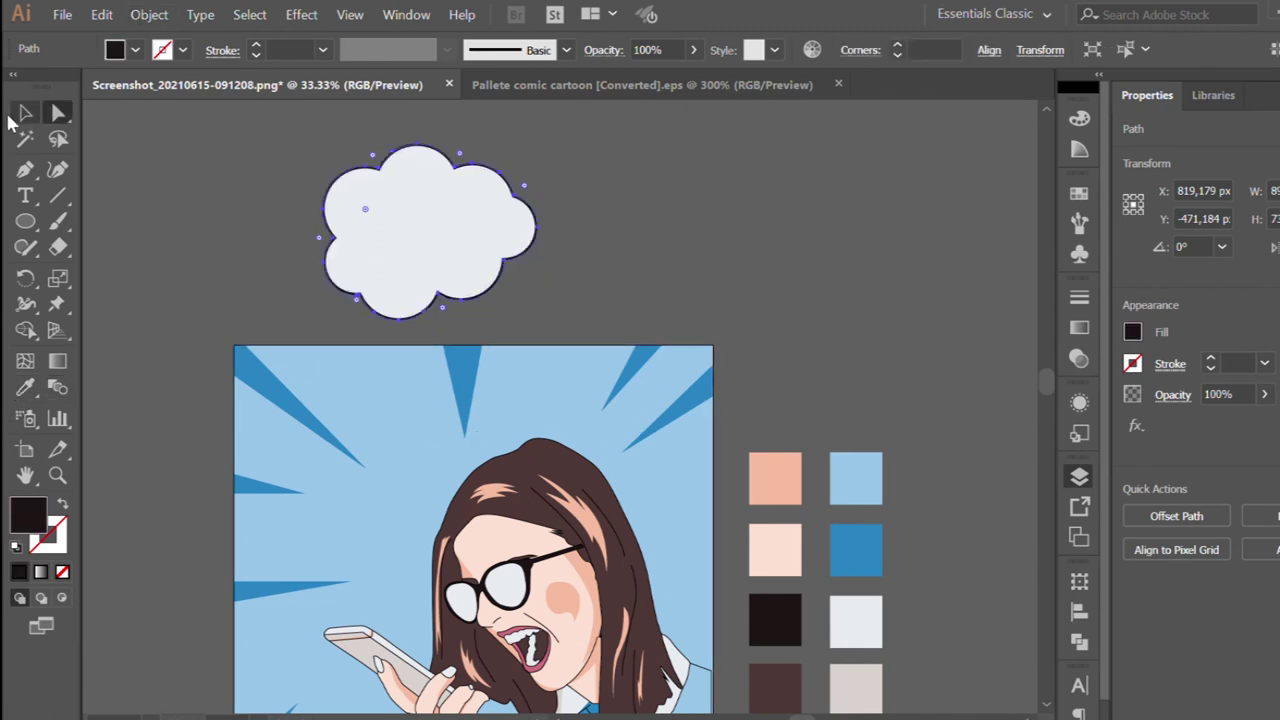
key("ctrl+plus")
key("a")
Drag anchor points on the black cloud outward so the outline shows around the edges
left_click(350, 443)
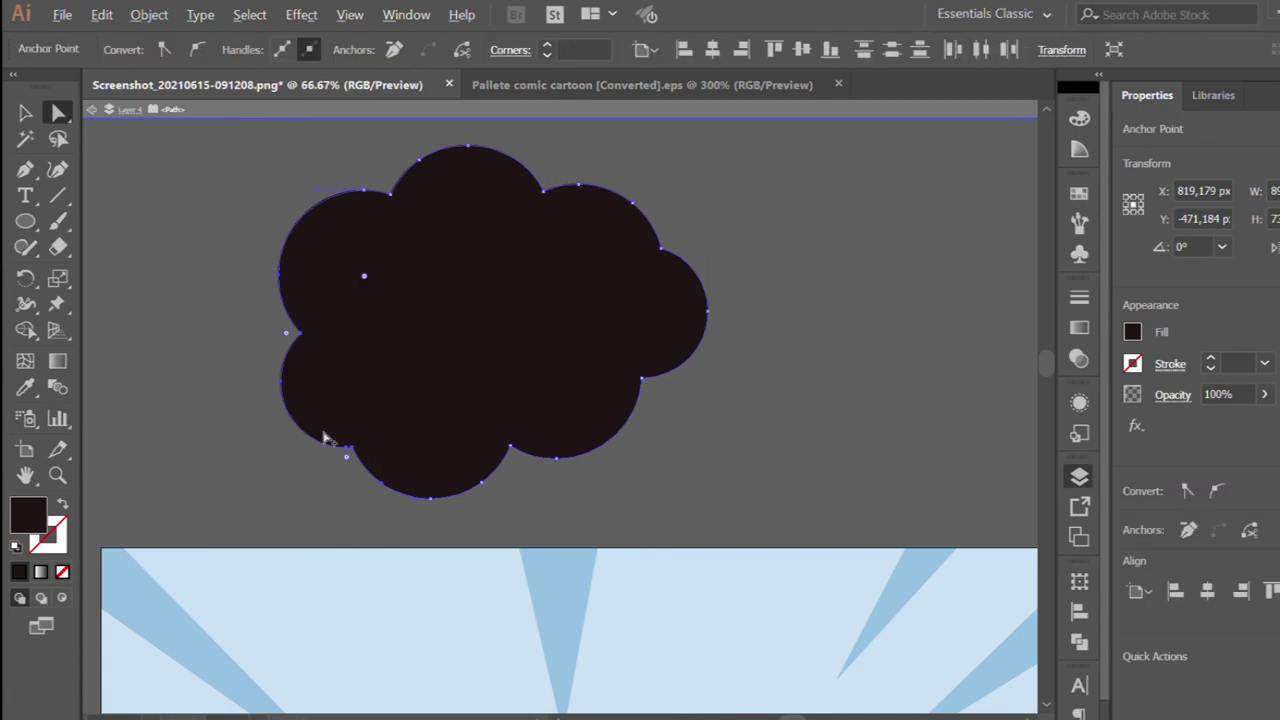
key("ctrl+plus")
left_click_drag(307, 441, 301, 443)
key("ctrl+minus")
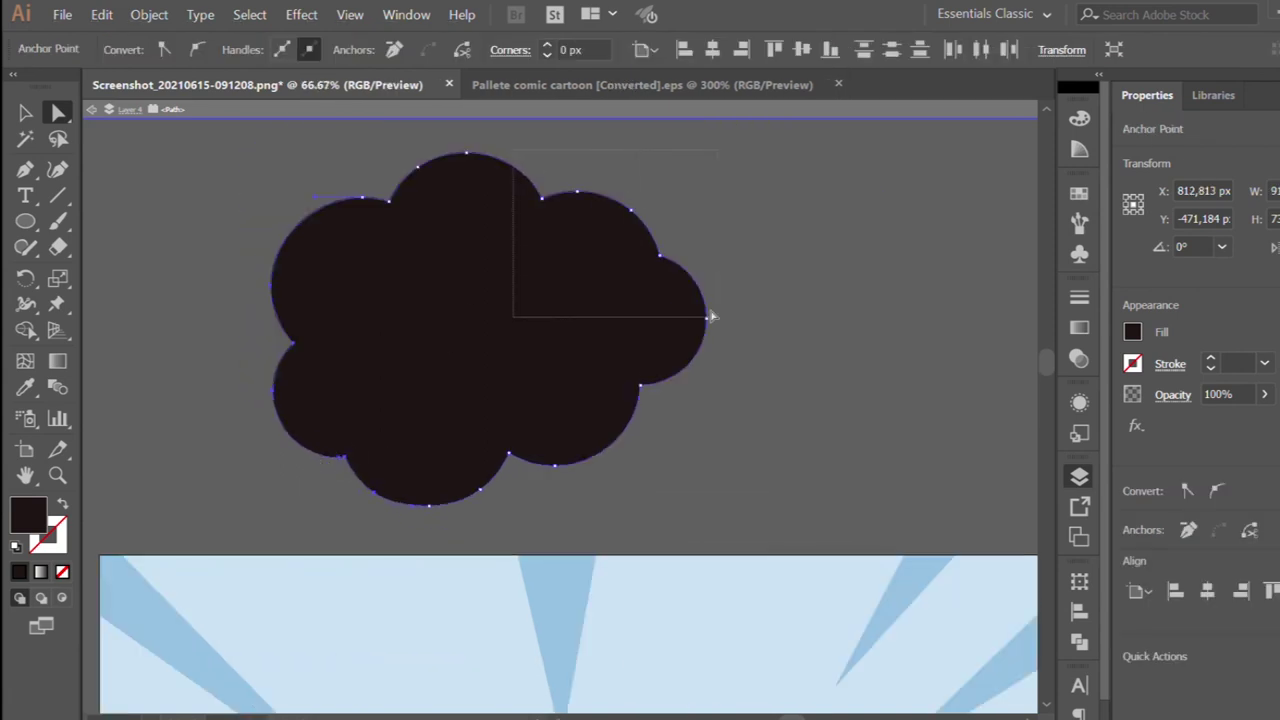
key("ctrl+plus")
key("ctrl+plus")
left_click_drag(611, 204, 615, 203)
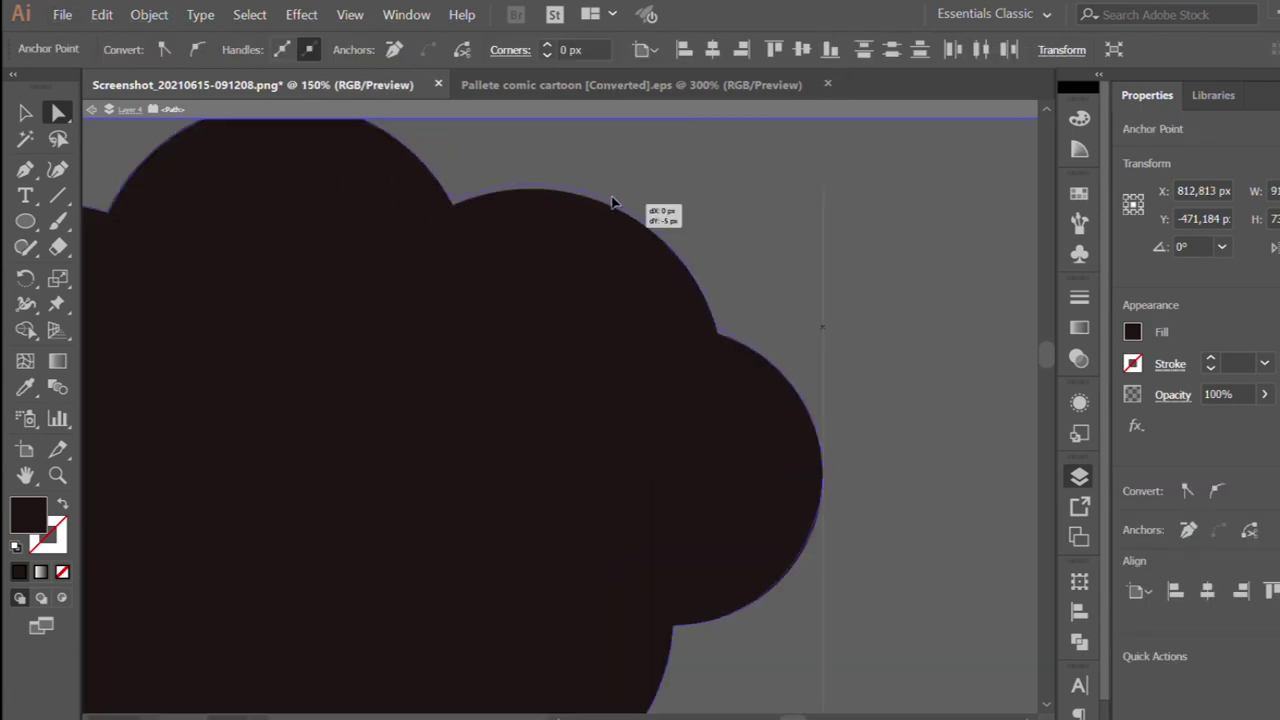
key("ctrl+minus")
key("ctrl+minus")
Select the finished outlined cloud and cut it from the artwork for later
key("Escape")
key("ctrl+minus")
key("ctrl+minus")
key("ctrl+minus")
key("v")
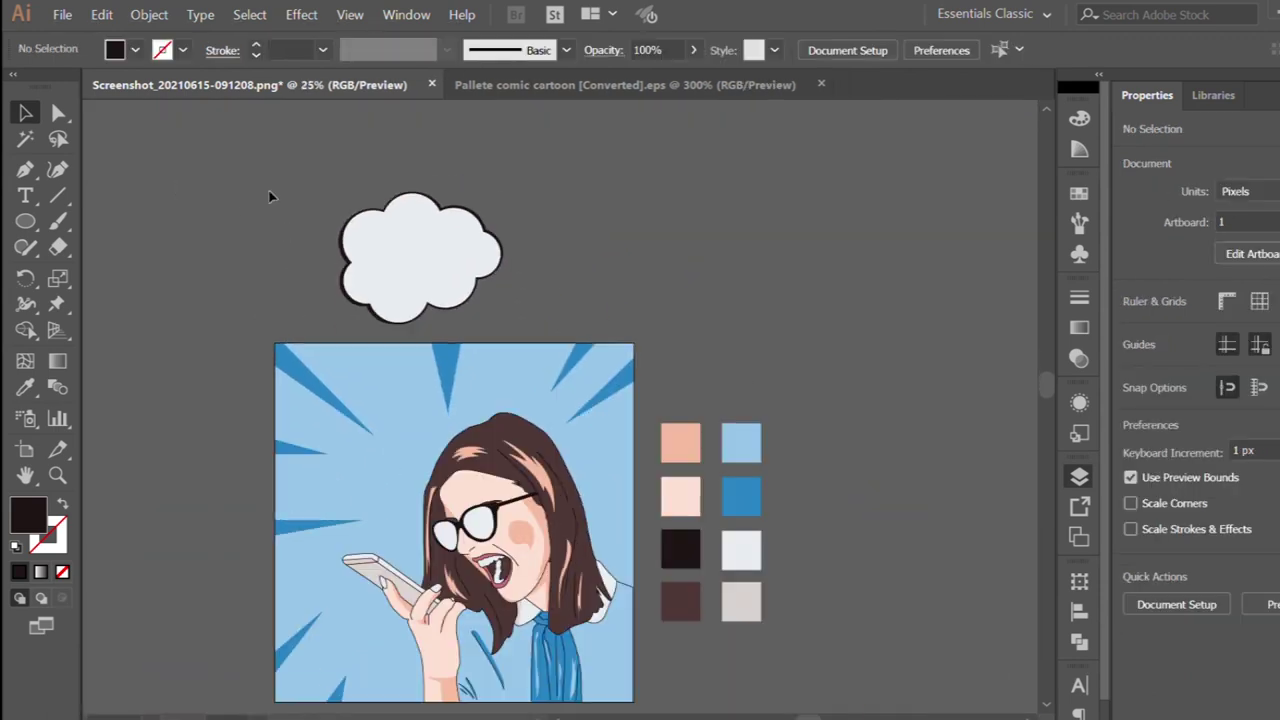
left_click(436, 287)
key("Delete")
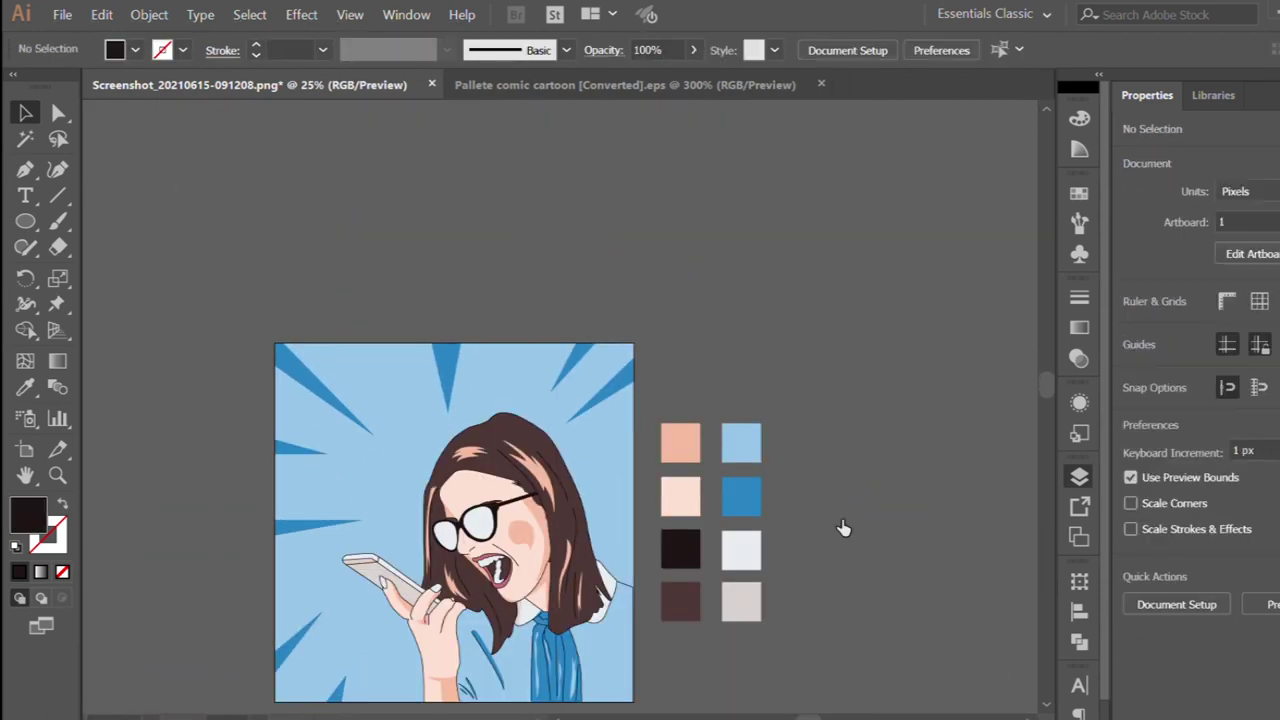
scroll(824, 501, "down", 3)
left_click(25, 418)
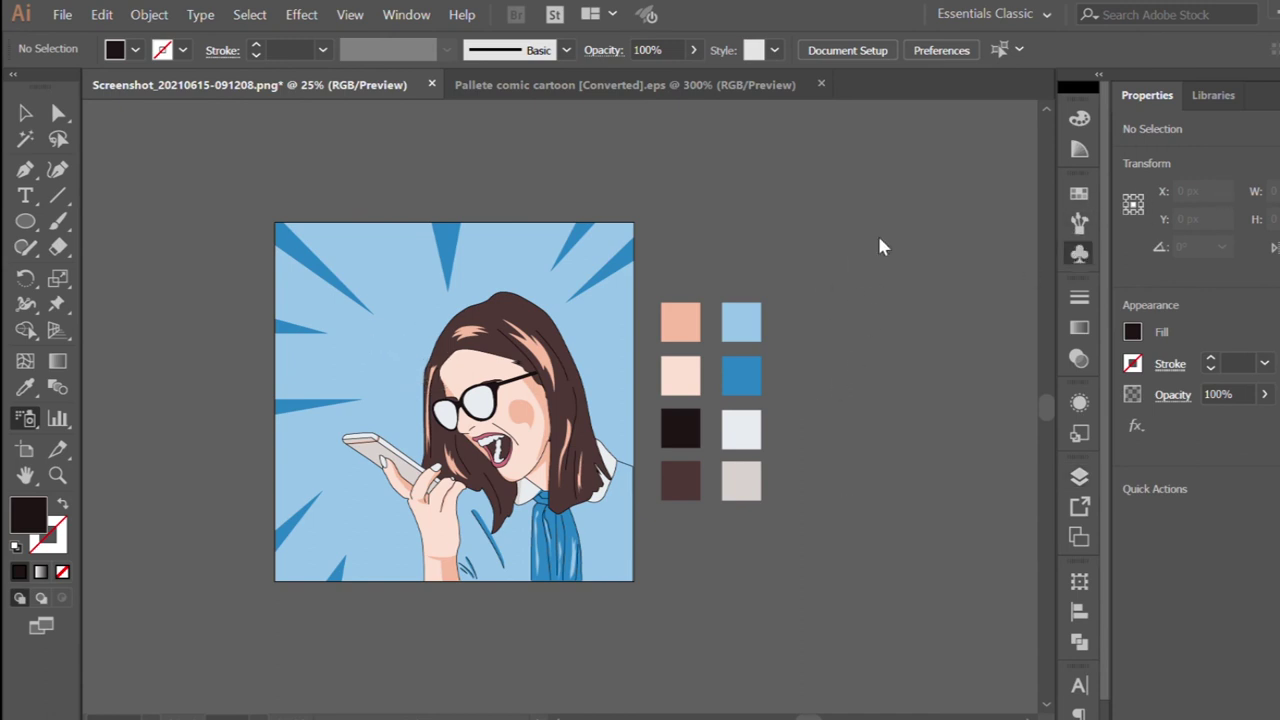
Spray the halftone dot symbol beside the face, then enlarge and move it behind her head
left_click(829, 327)
left_click(25, 113)
left_click_drag(400, 318, 340, 273)
left_click_drag(535, 450, 620, 555)
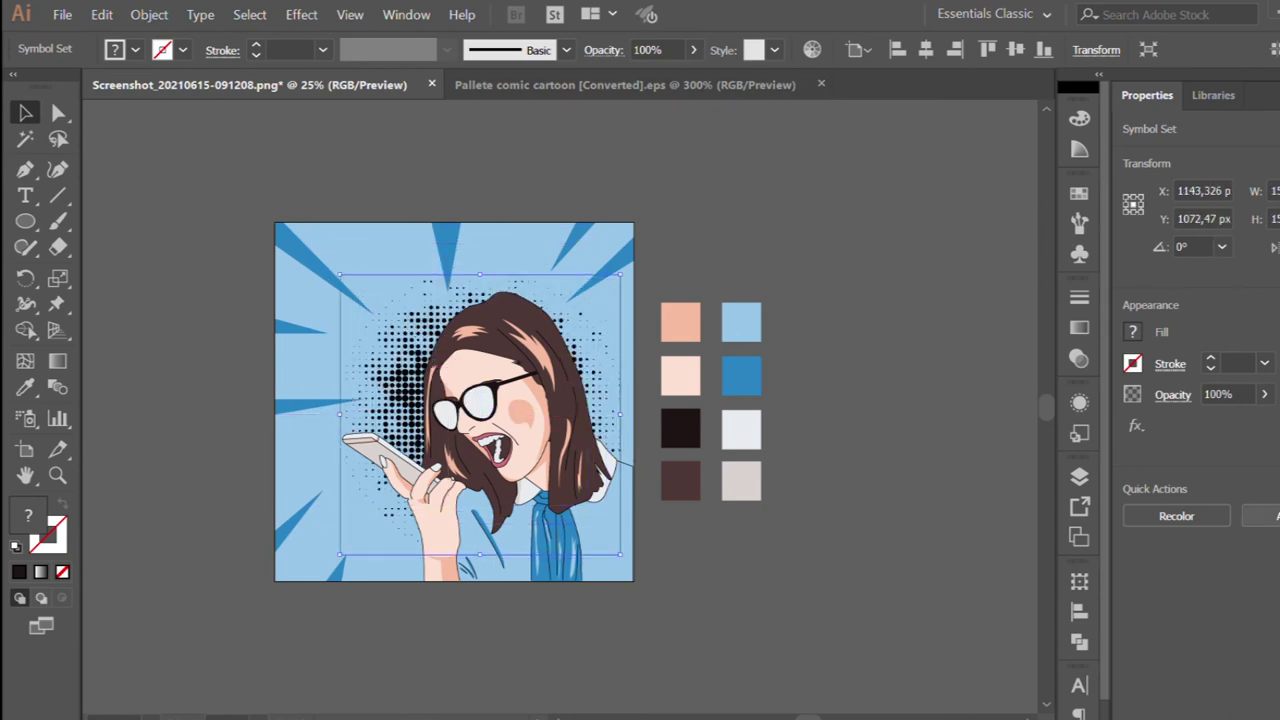
left_click_drag(480, 410, 447, 388)
Expand the halftone symbols into plain dots and recolour them blue with the Eyedropper
key("ctrl+g")
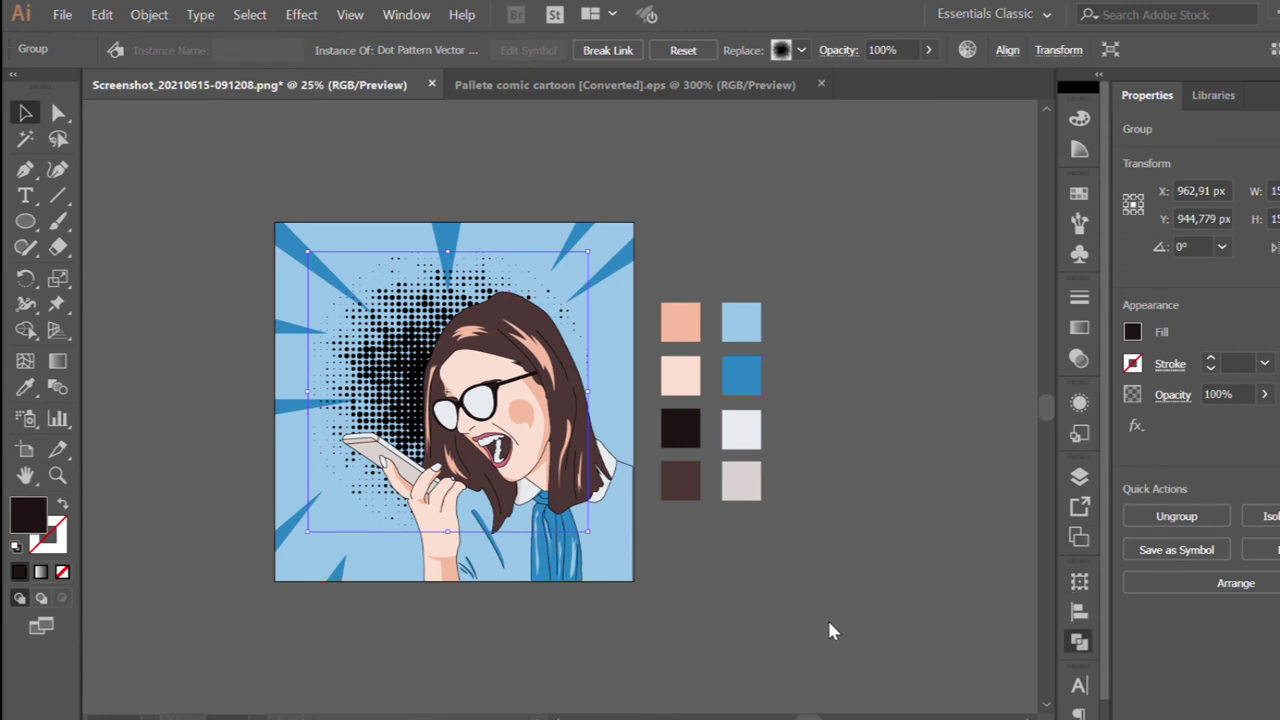
left_click_drag(462, 423, 485, 441)
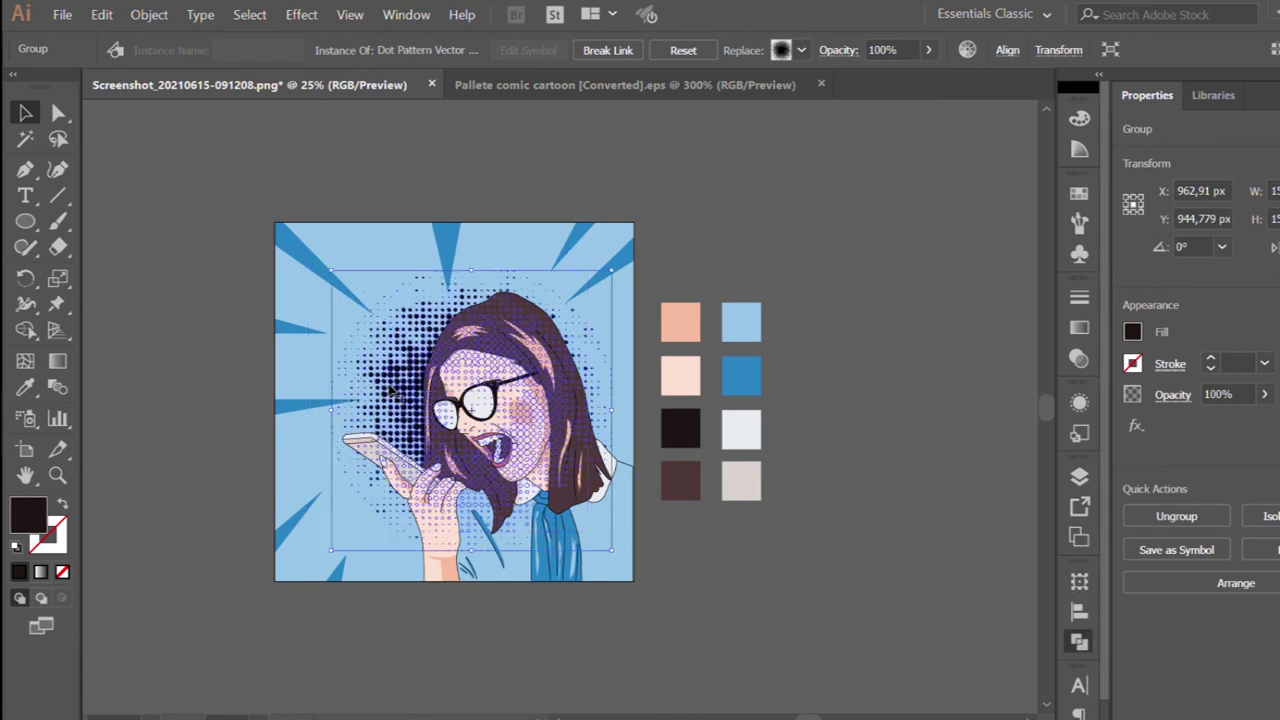
left_click(440, 233)
left_click(457, 237)
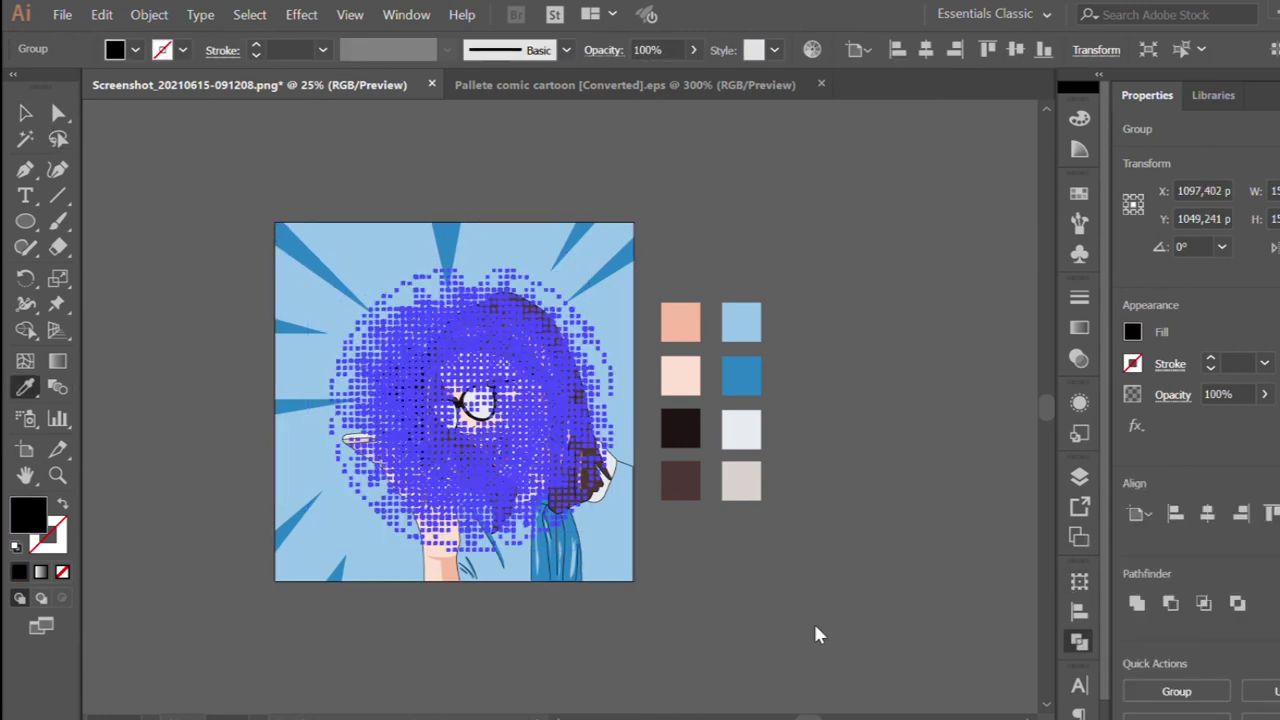
left_click(25, 113)
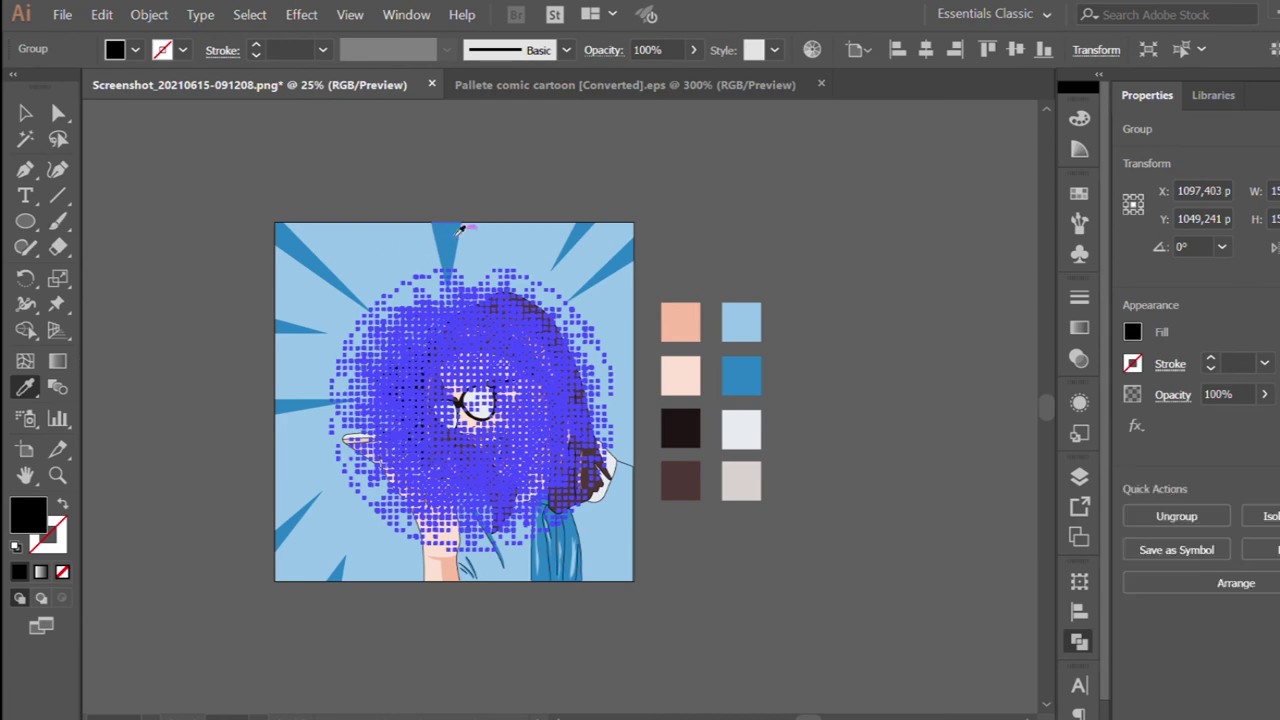
left_click(452, 250)
Reposition and resize the blue dot group behind the woman
left_click_drag(390, 421, 392, 423)
left_click_drag(586, 534, 640, 592)
left_click(199, 396)
scroll(199, 396, "down", 1)
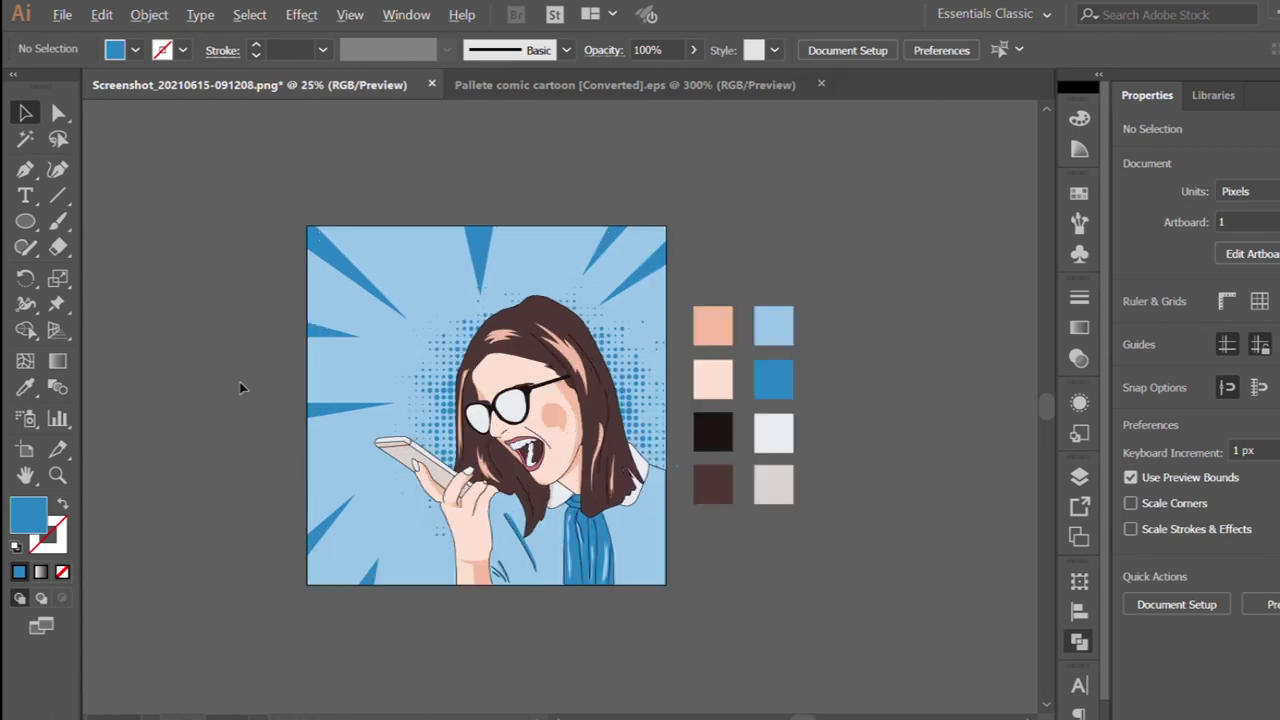
scroll(320, 400, "up", 1)
left_click(640, 400)
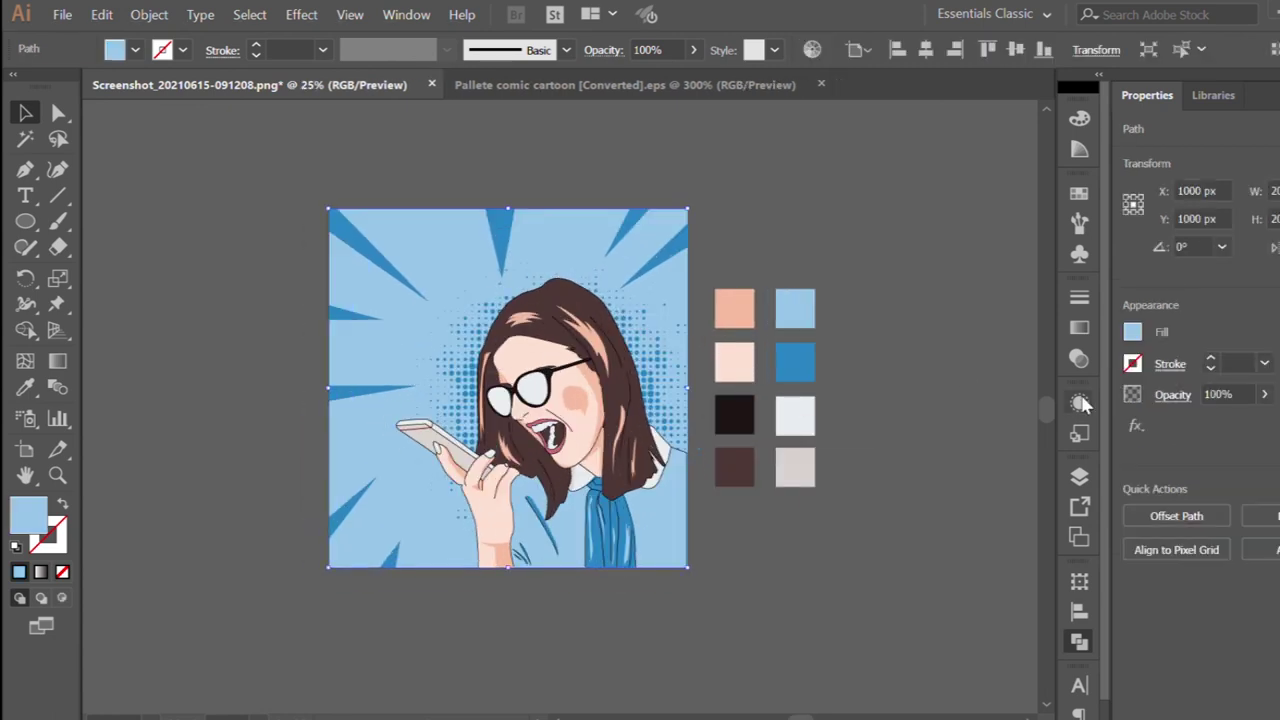
Paste the cloud bubble back and place it at the top-left of the picture
left_click(838, 553)
key("ctrl+v")
left_click_drag(514, 470, 424, 357)
key("ctrl+z")
key("ctrl+z")
key("ctrl+v")
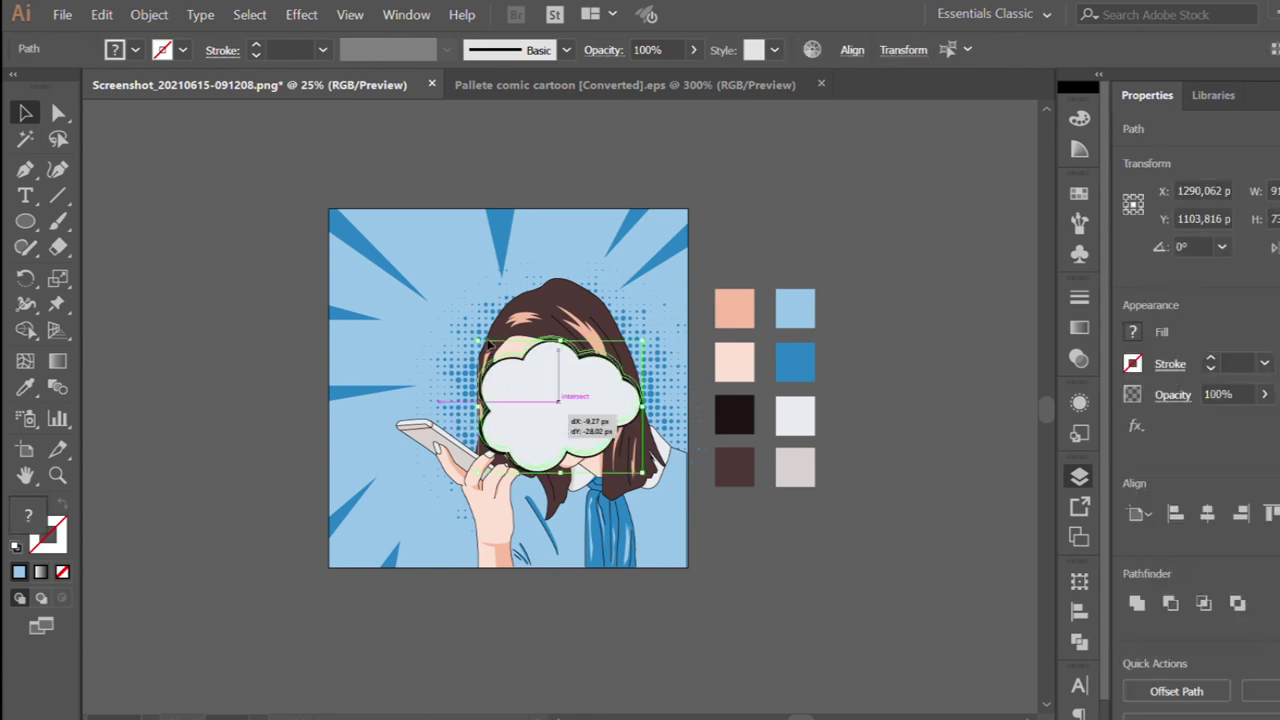
left_click_drag(443, 314, 376, 242)
left_click(228, 250)
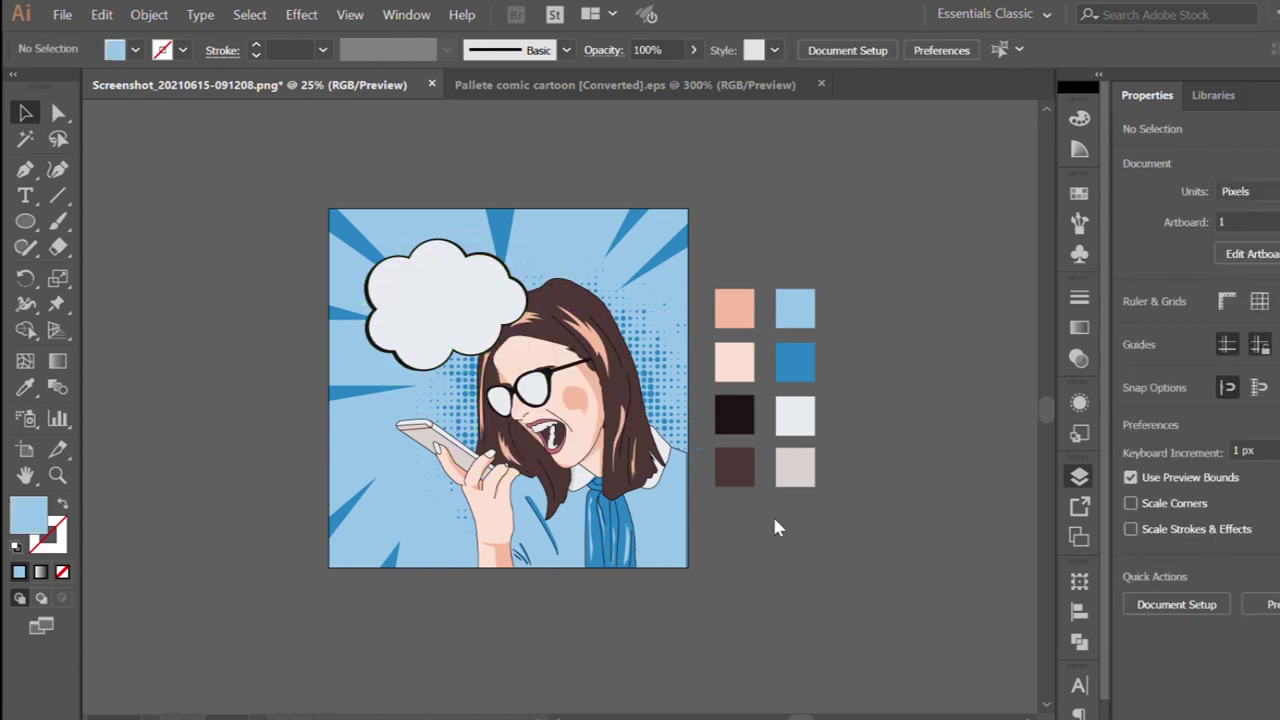
Give the background square a gradient fill and stretch it with the Gradient tool
left_click(350, 393)
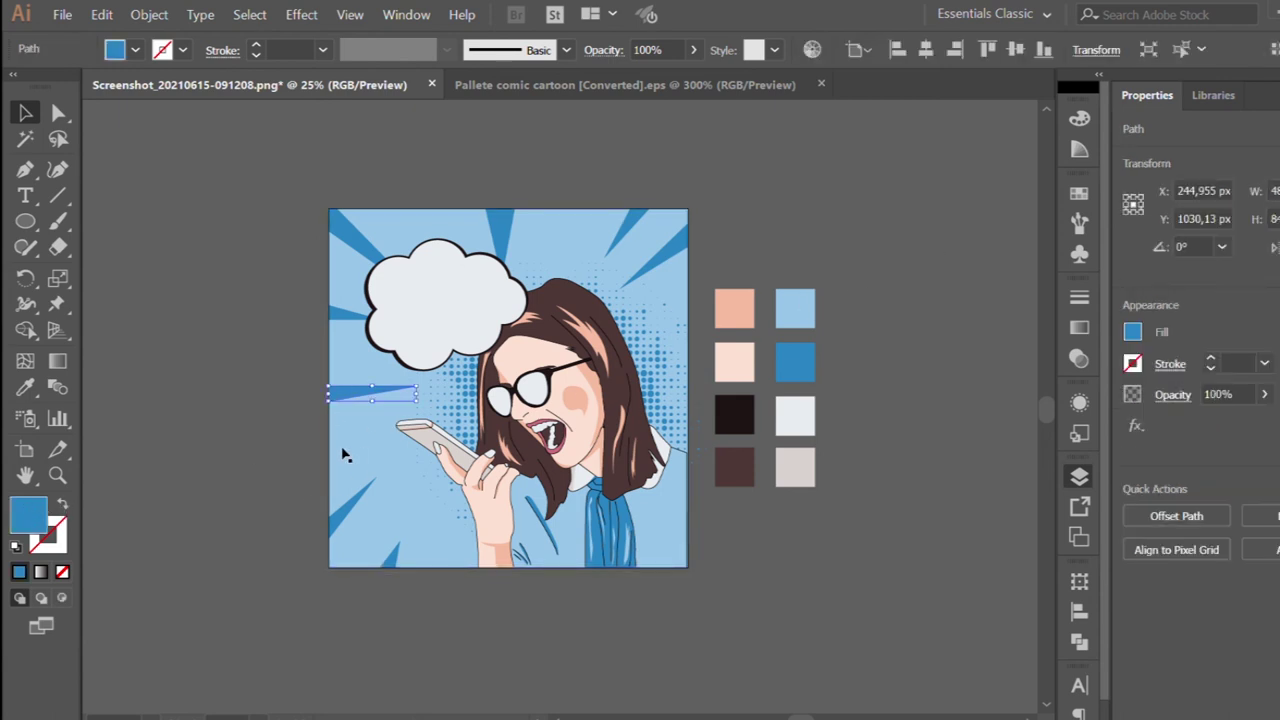
left_click(430, 525)
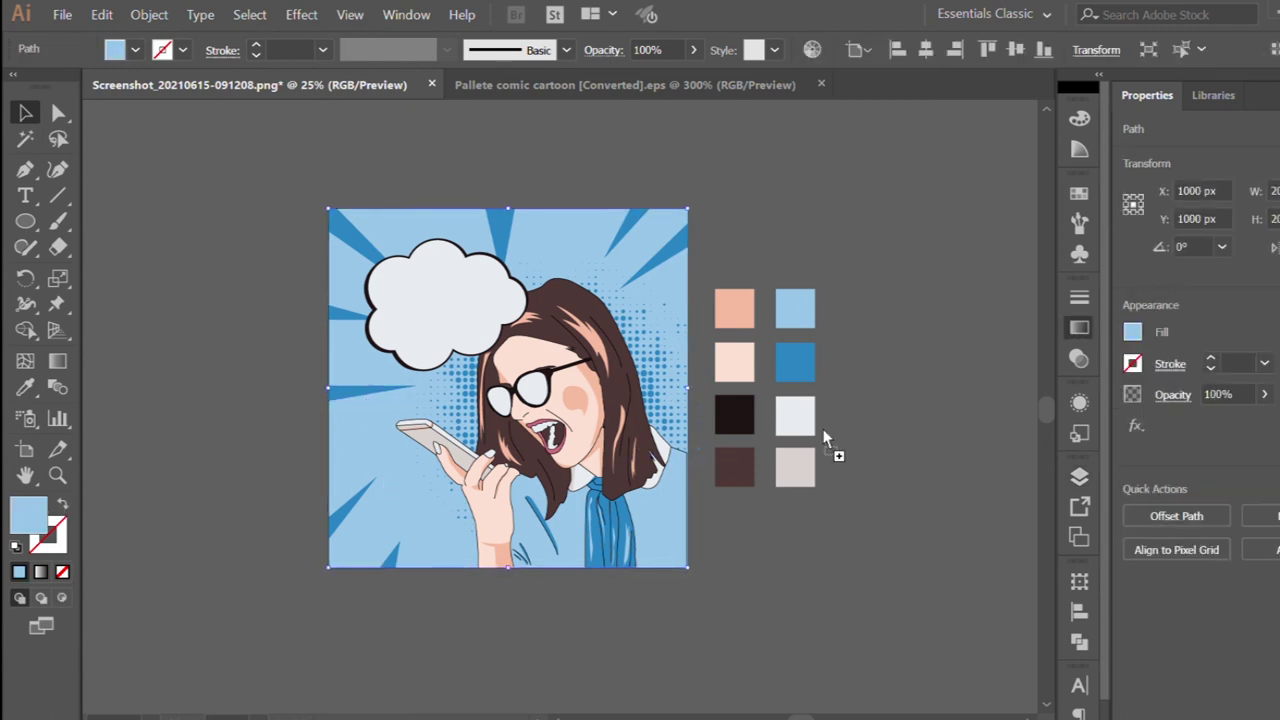
key("period")
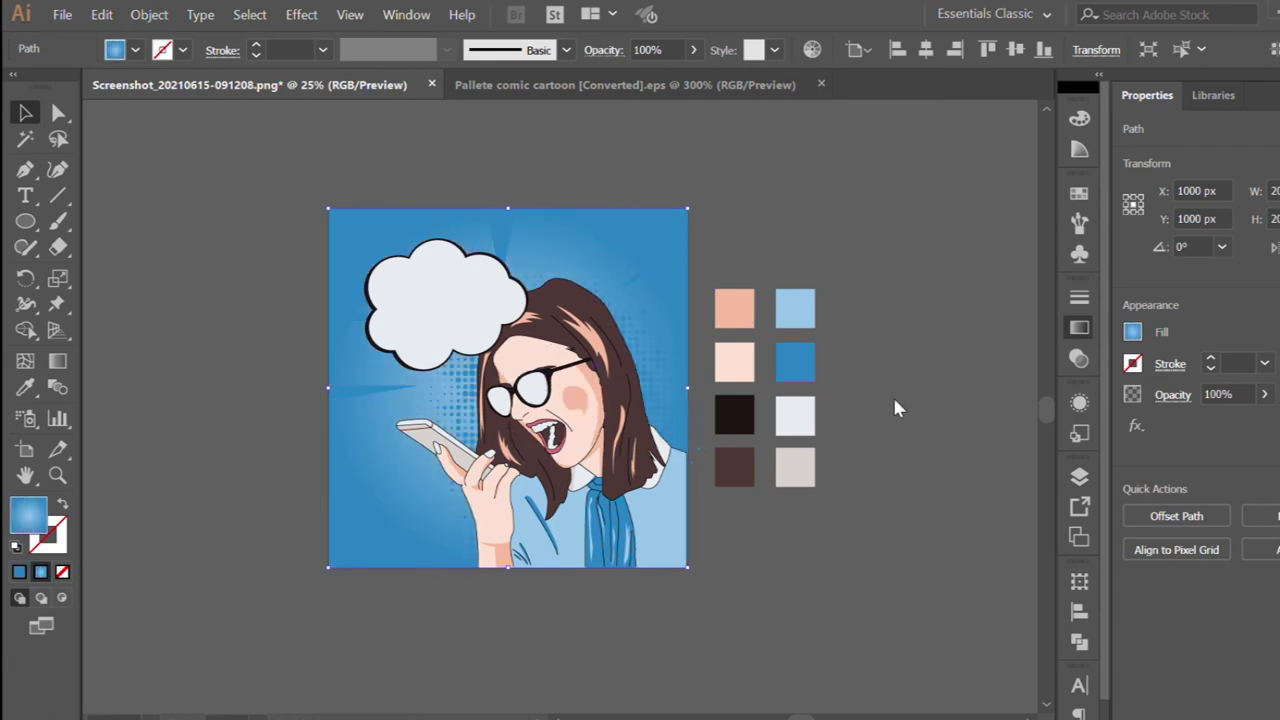
left_click(57, 361)
left_click_drag(718, 396, 751, 398)
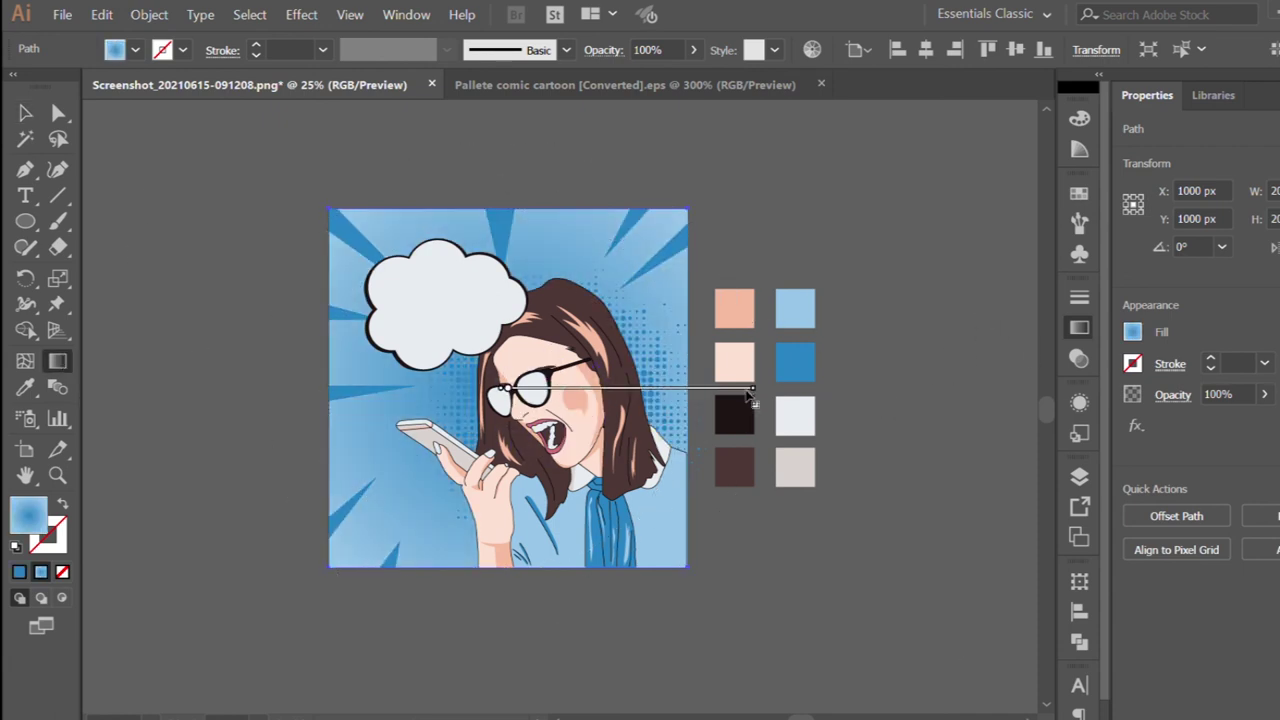
key("v")
left_click(244, 236)
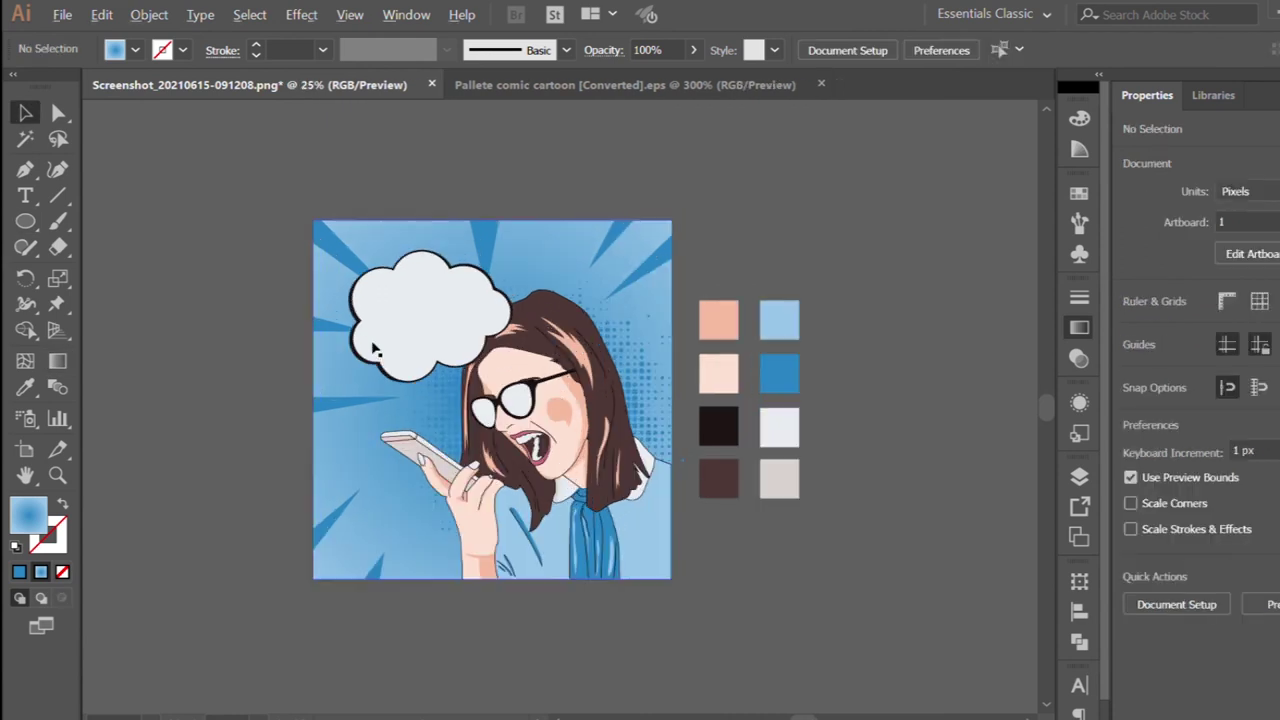
Temporarily delete the halftone dots and rays to preview the gradient, then undo both
left_click(556, 250)
key("Delete")
left_click(551, 243)
key("Delete")
left_click(551, 243)
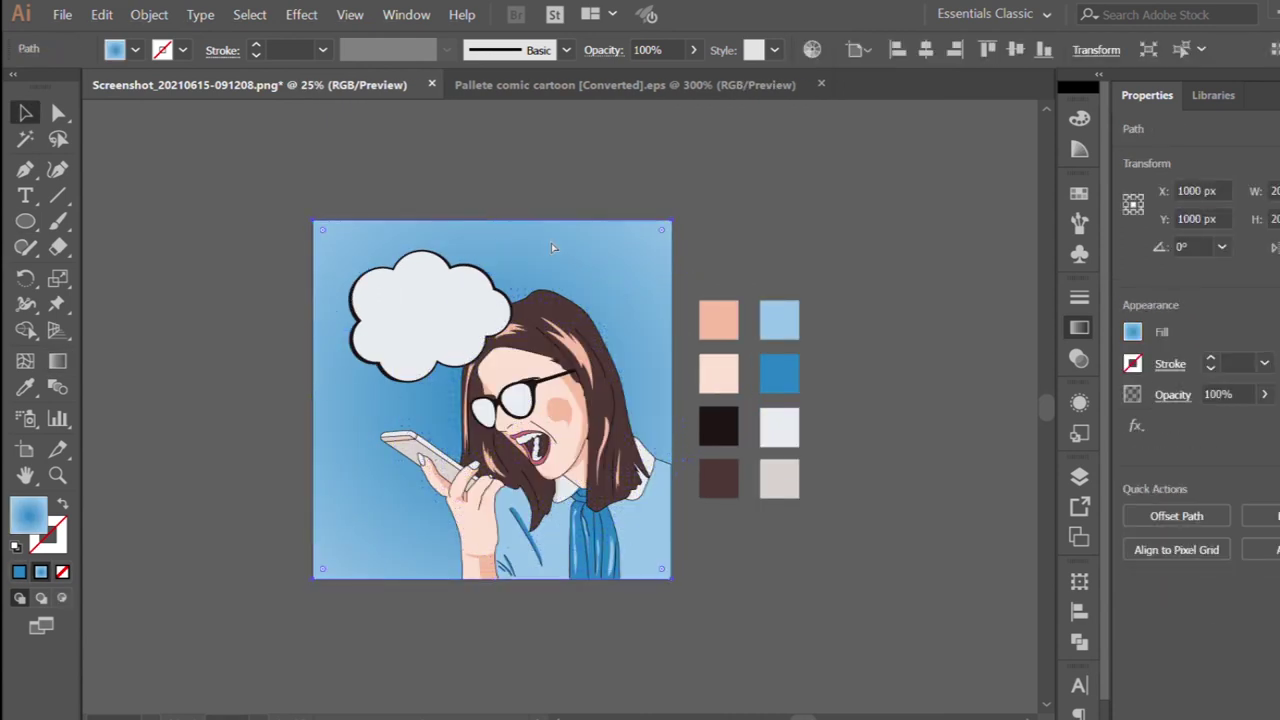
key("ctrl+z")
key("ctrl+z")
key("ctrl+z")
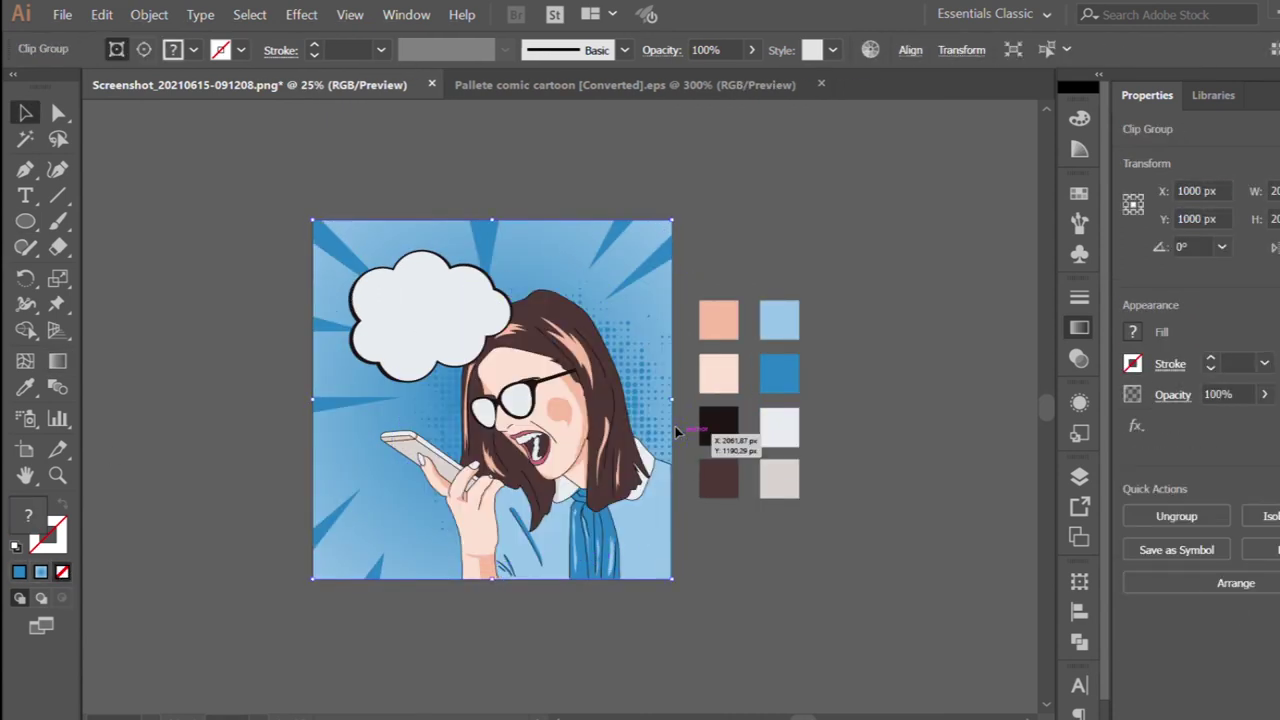
key("ctrl+z")
key("ctrl+minus")
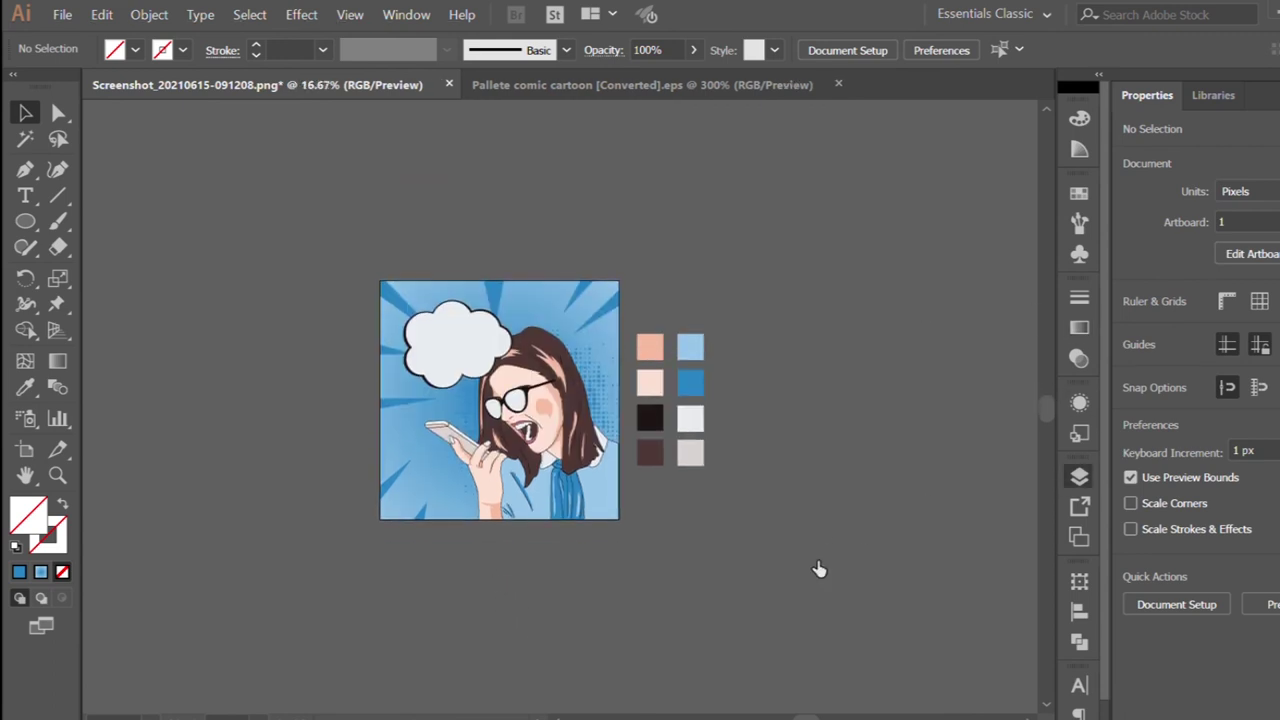
Delete the colour swatches and draw a near-black spike jutting in from the left edge
key("ctrl+z")
key("ctrl+equal")
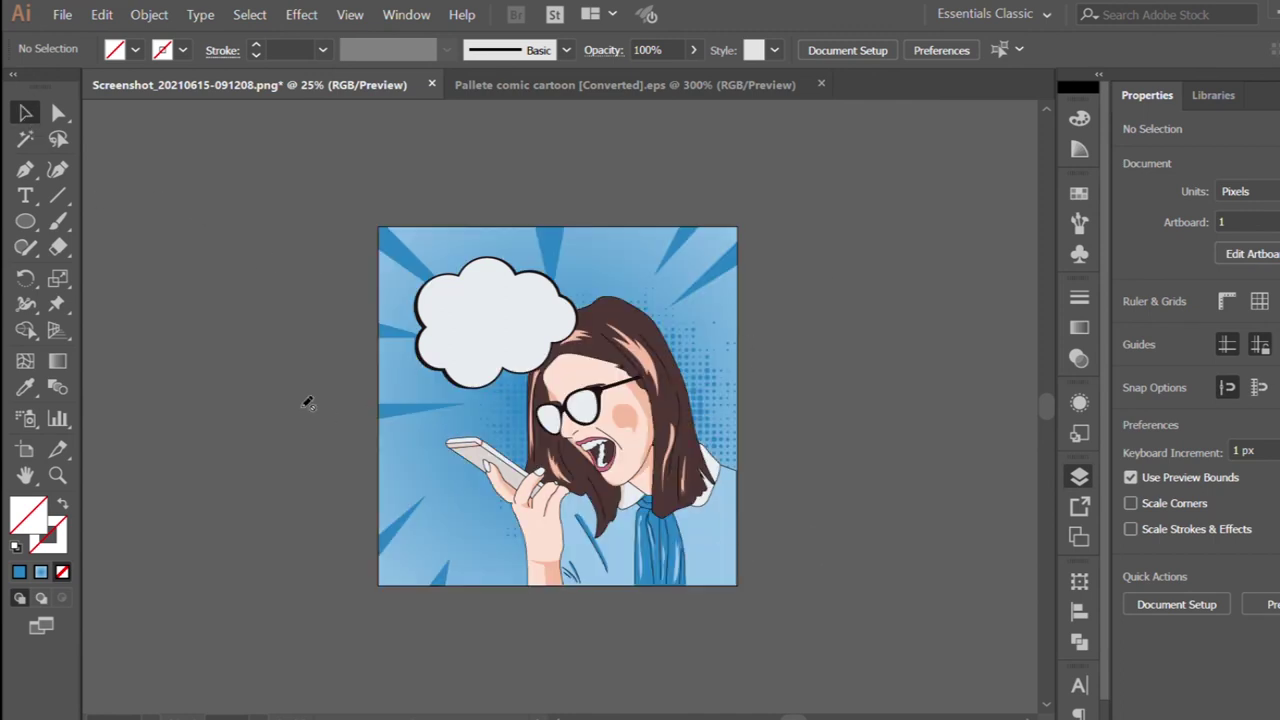
left_click(25, 169)
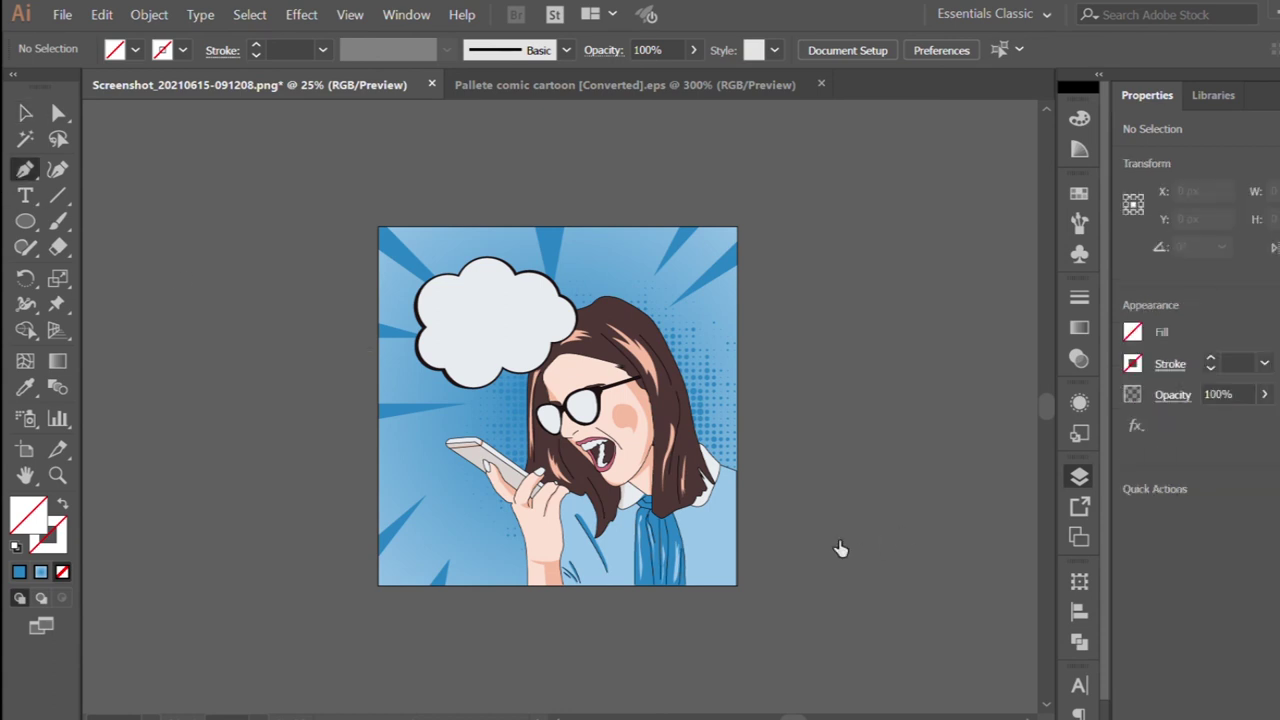
key("ctrl+equal")
left_click_drag(343, 537, 430, 500)
key("i")
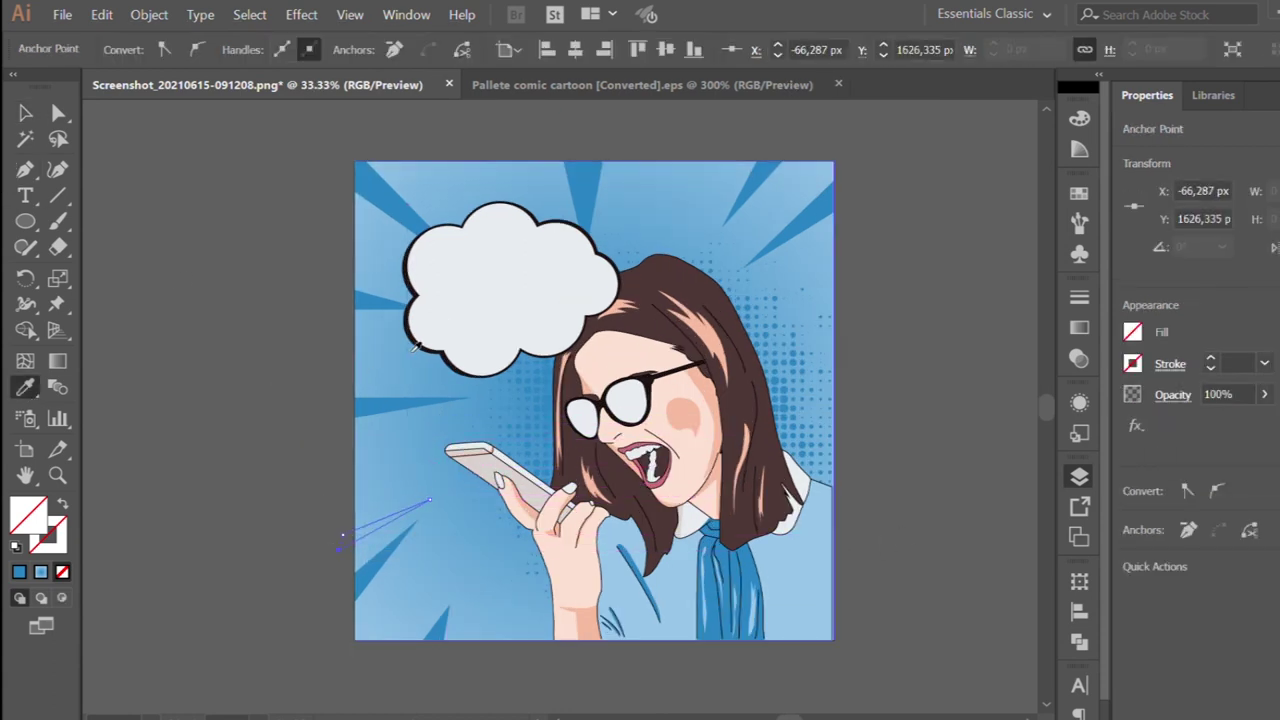
left_click(416, 347)
key("p")
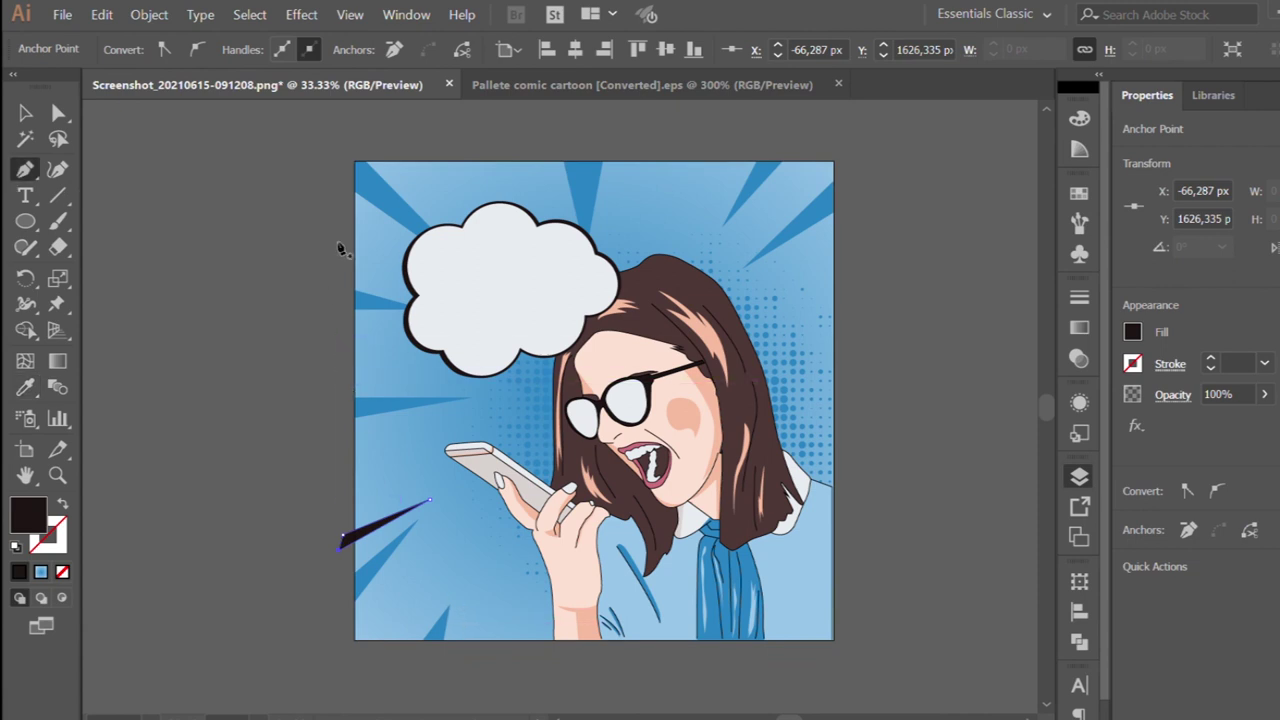
left_click_drag(343, 378, 428, 386)
left_click(340, 381)
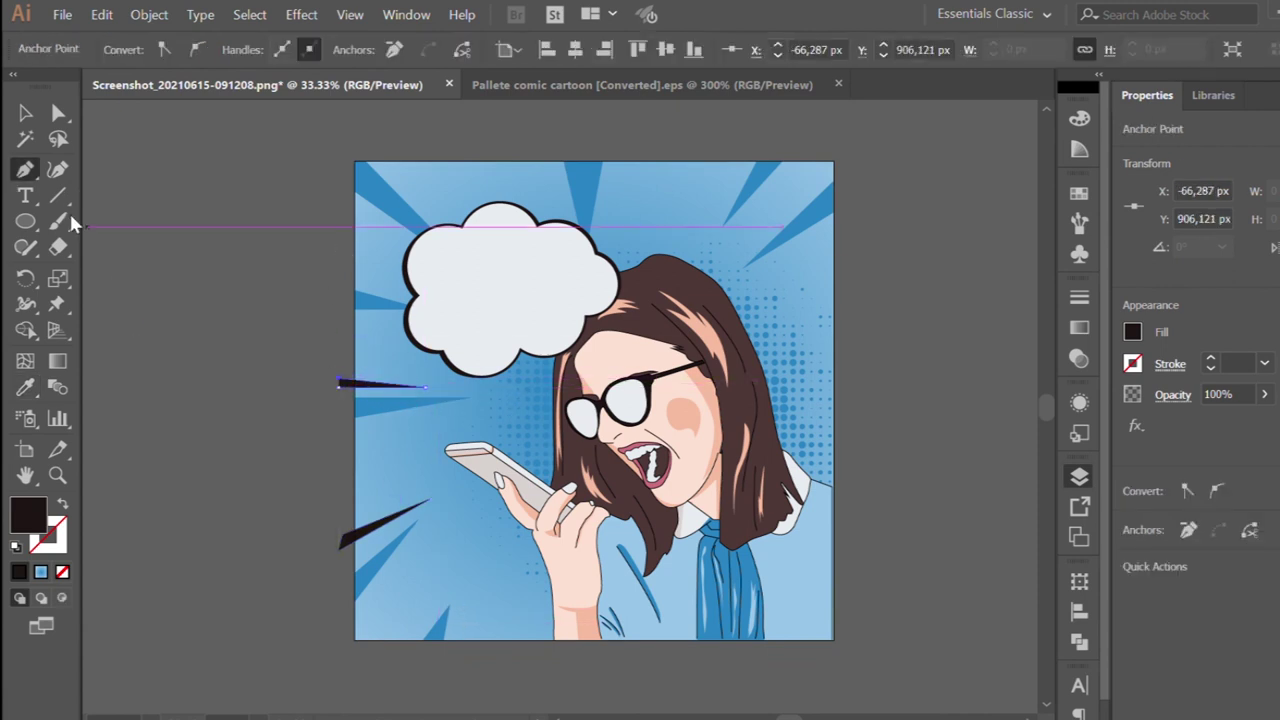
Add black spikes at the top-left corner, along the top edge, and at the top-right corner
scroll(390, 217, "up", 1)
left_click(432, 240)
left_click(398, 186)
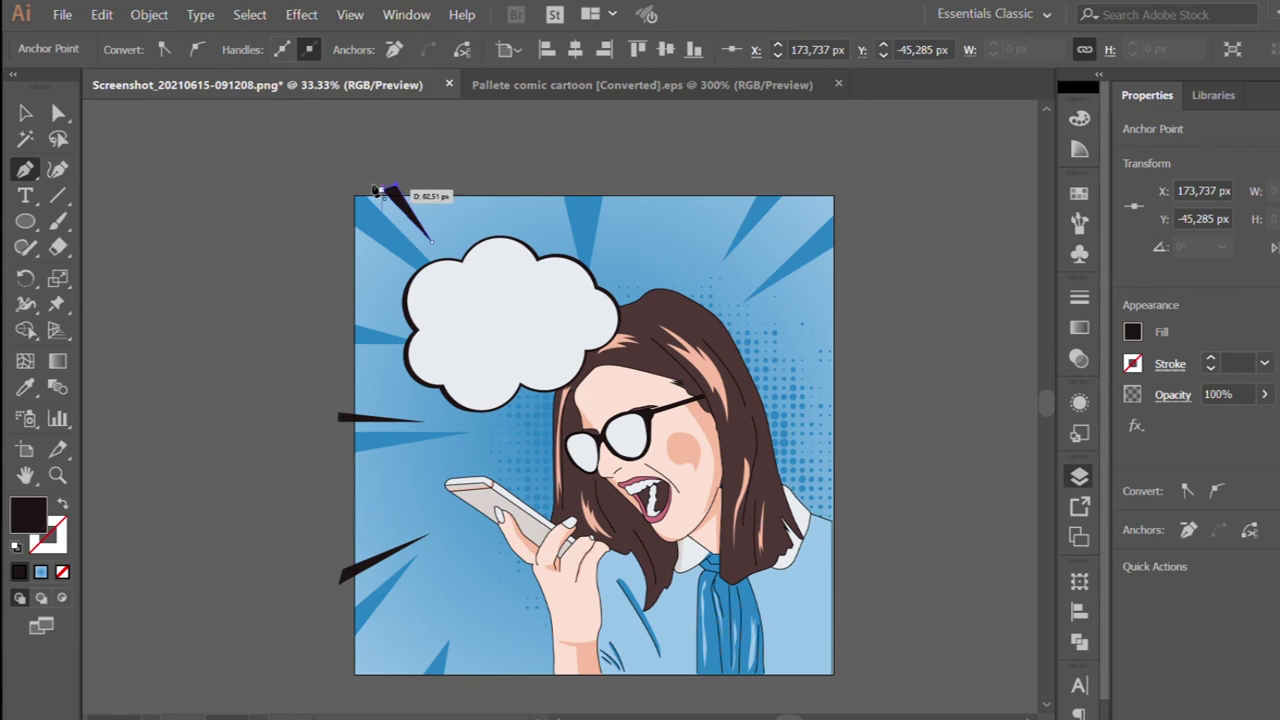
left_click(617, 190)
left_click(605, 232)
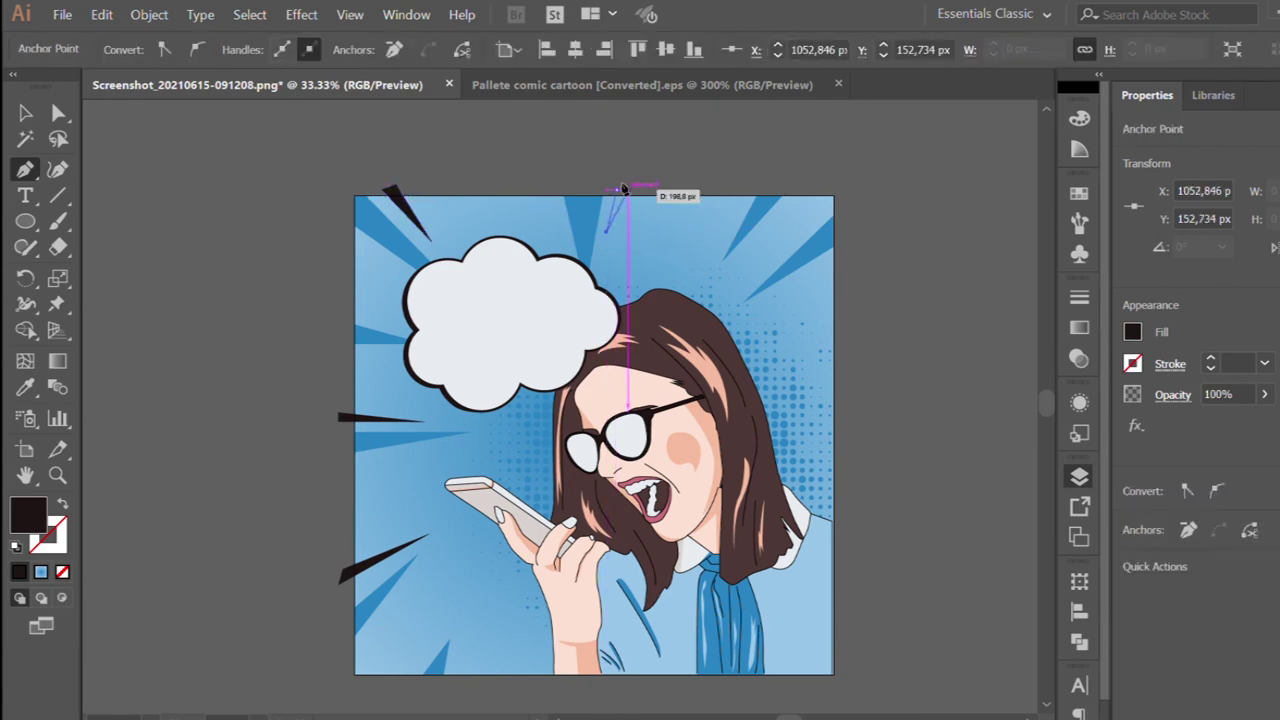
key("ctrl+minus")
key("Escape")
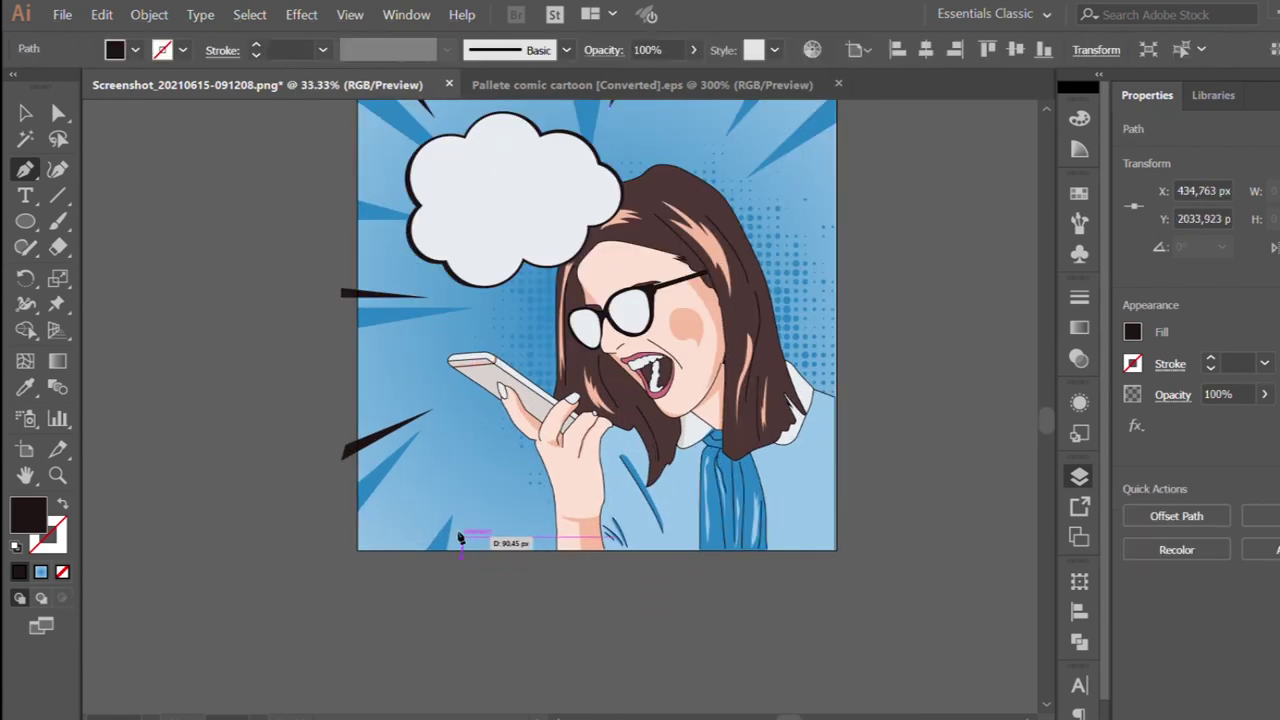
key("ctrl+plus")
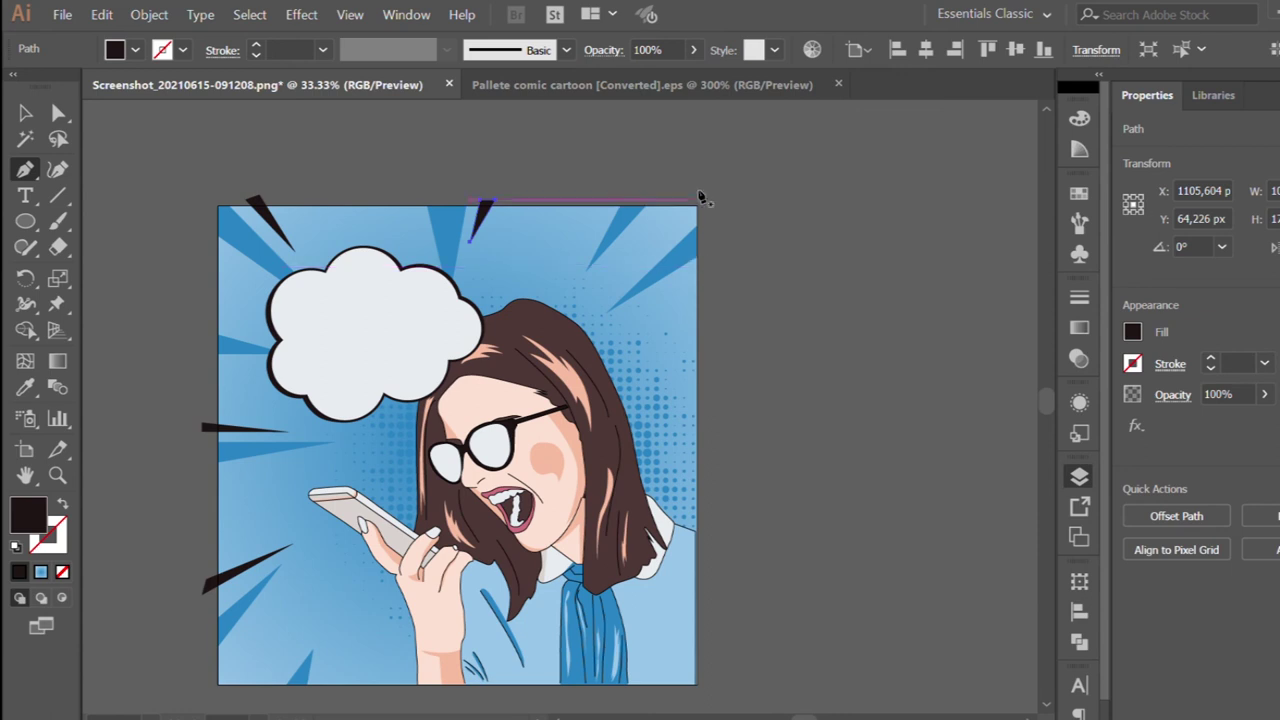
left_click(627, 272)
left_click(700, 200)
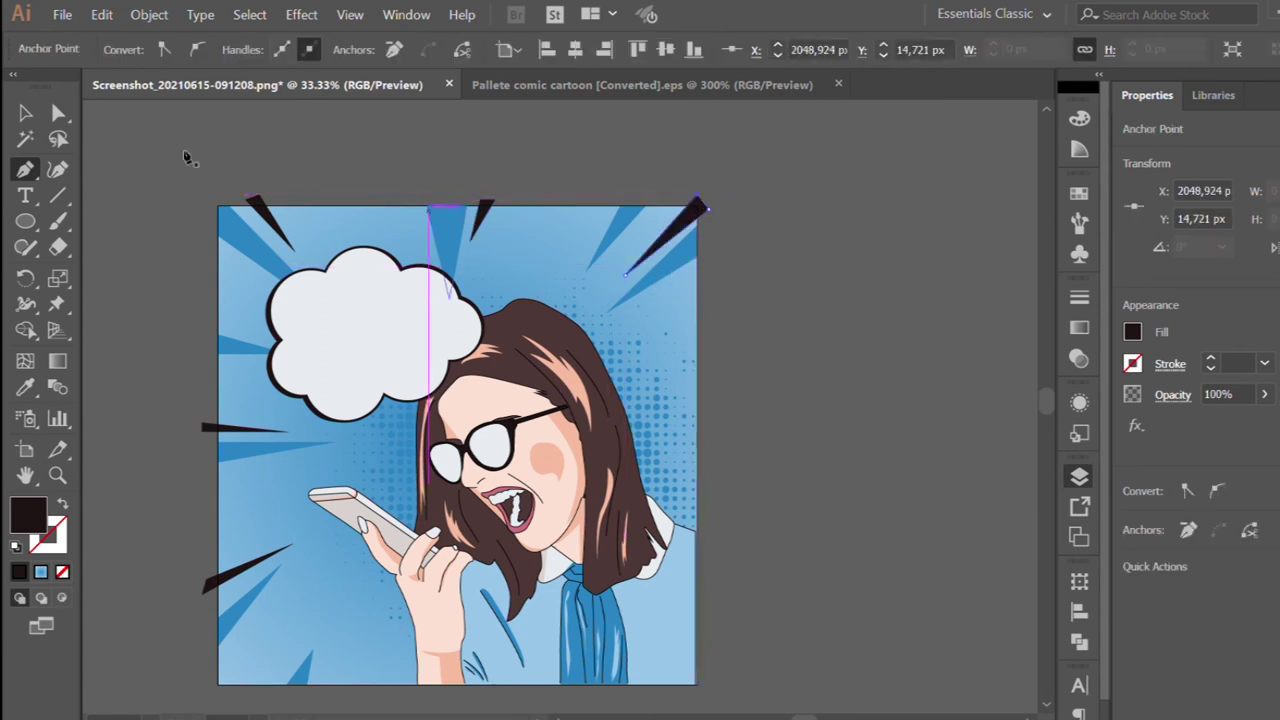
left_click(708, 212)
Select all the artwork and spikes, trim them with Shape Builder, then deselect
key("v")
key("ctrl+a")
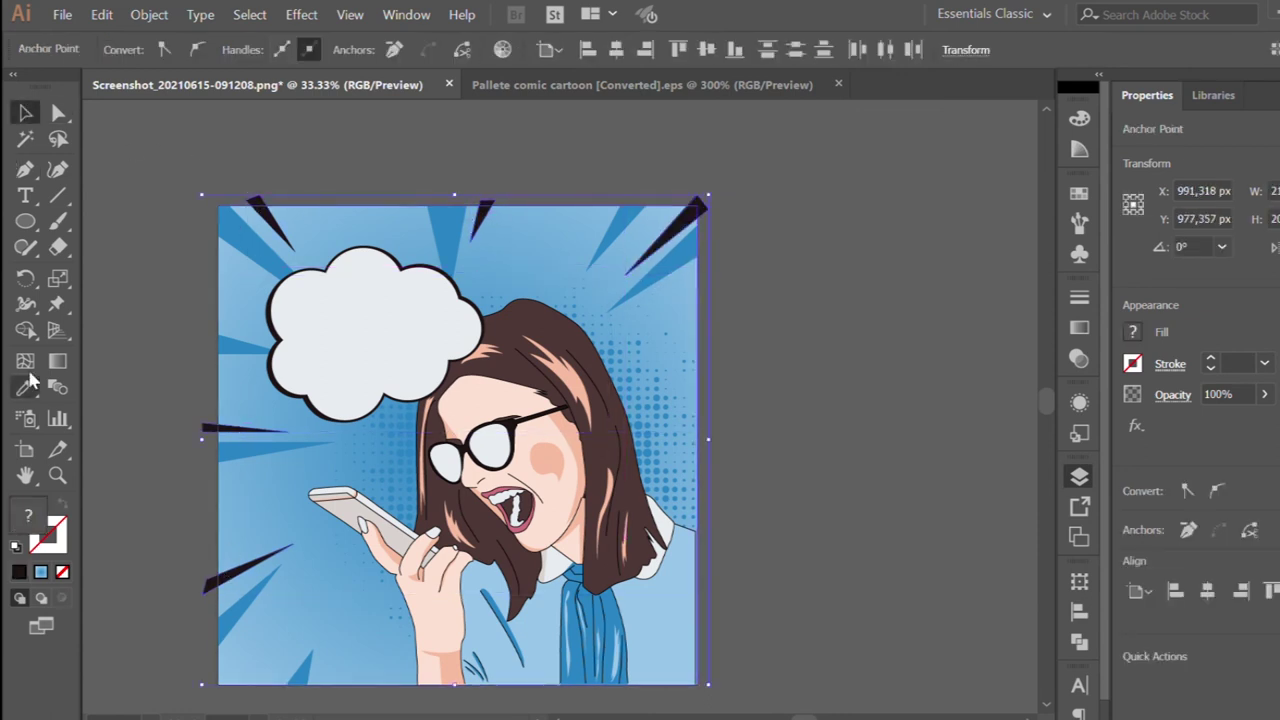
key("shift+m")
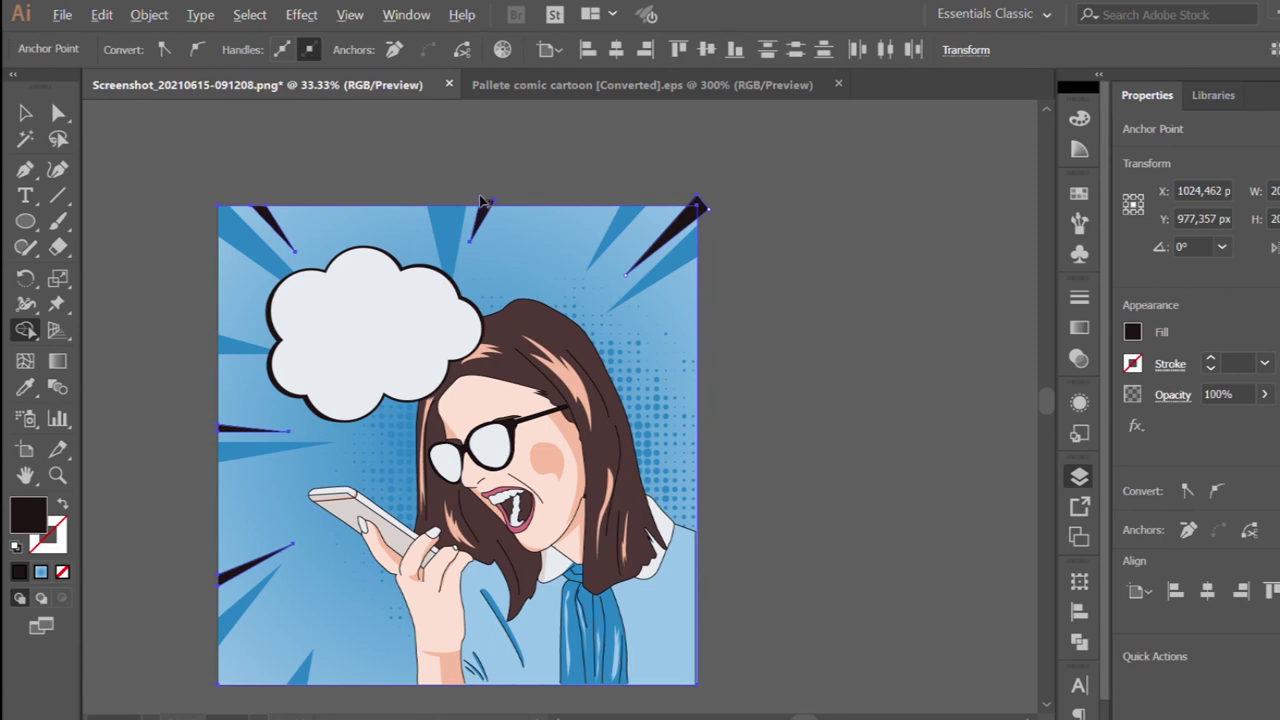
key("ctrl+minus")
key("v")
left_click(307, 356)
key("ctrl+minus")
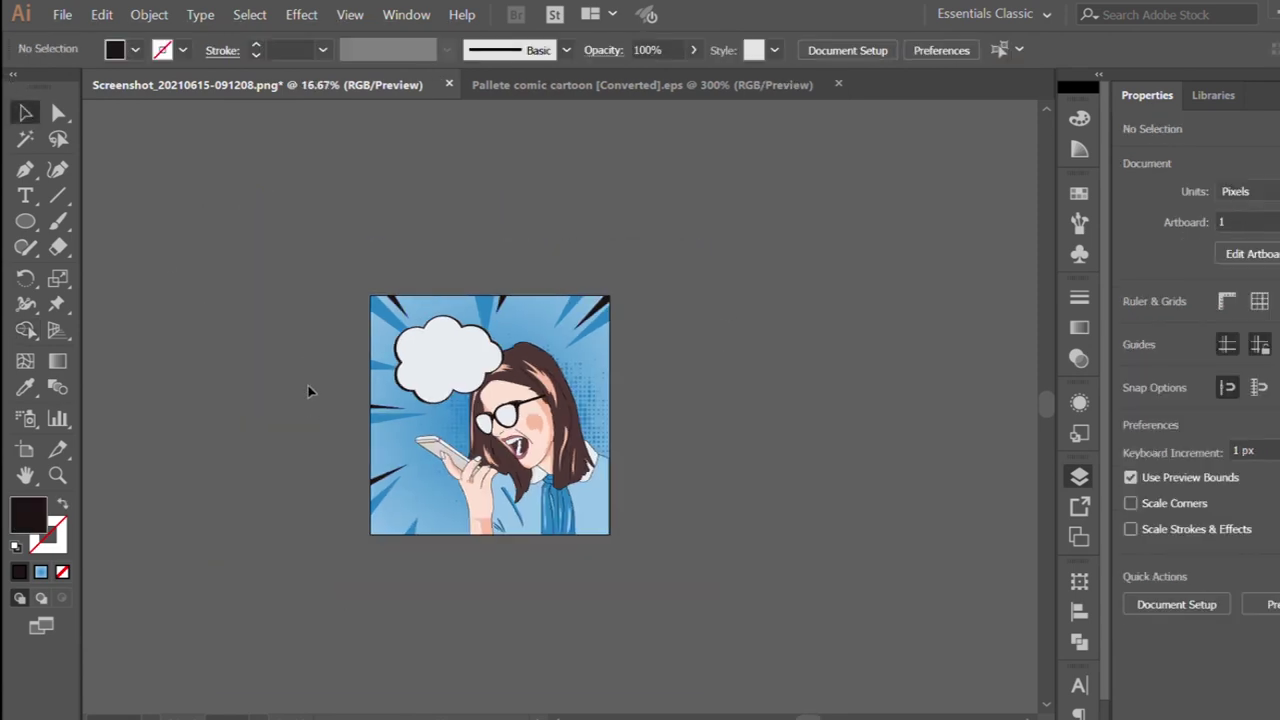
Resize the pasted halftone dot group, discard the extra overlay, and select the cloud bubble
key("ctrl+plus")
key("ctrl+v")
left_click_drag(716, 596, 756, 694)
key("ctrl+plus")
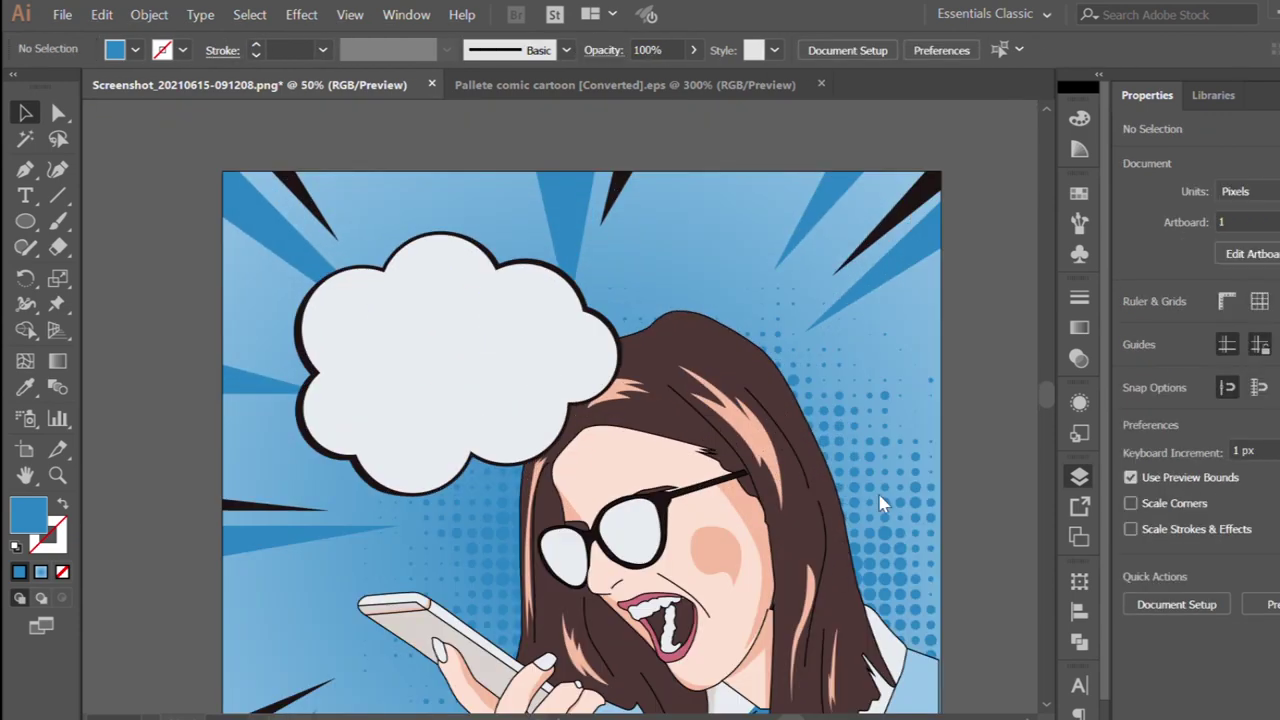
left_click(488, 384)
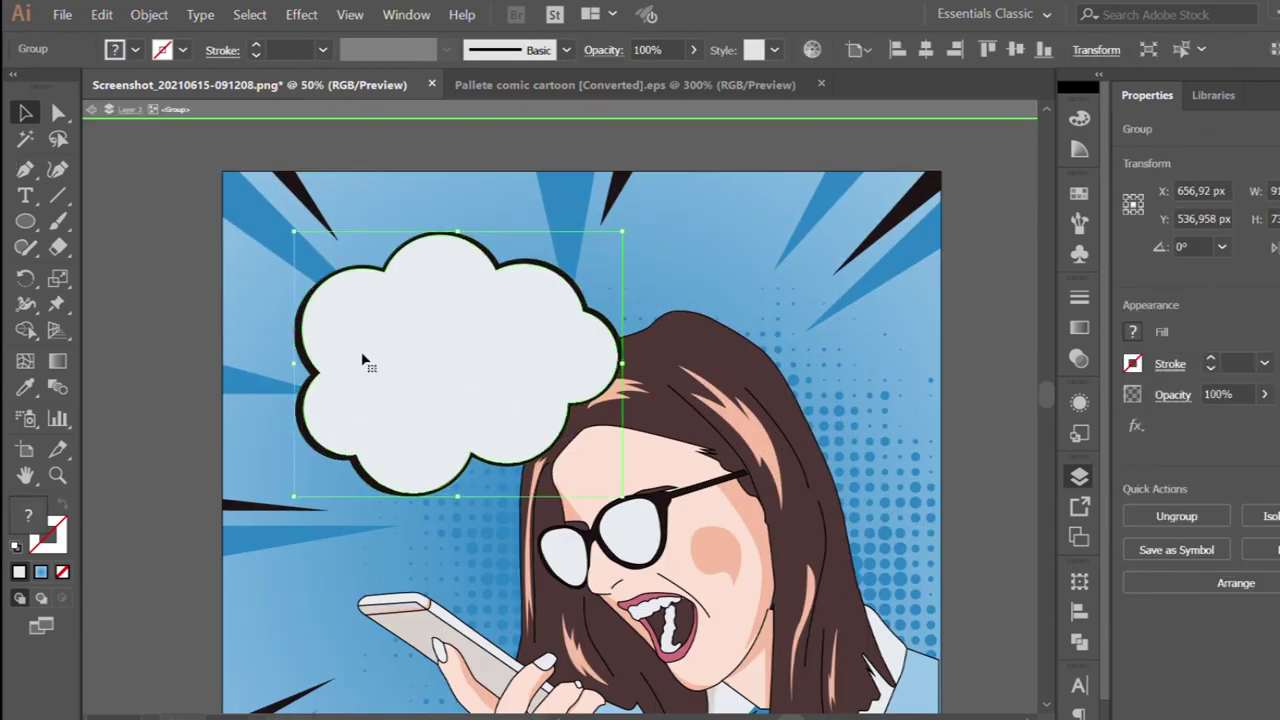
Draw a closed shading shape along the cloud's lower edge inside its isolated group
double_click(366, 357)
key("p")
mouse_move(333, 262)
left_mouse_down()
mouse_move(324, 335)
mouse_move(368, 405)
left_mouse_up()
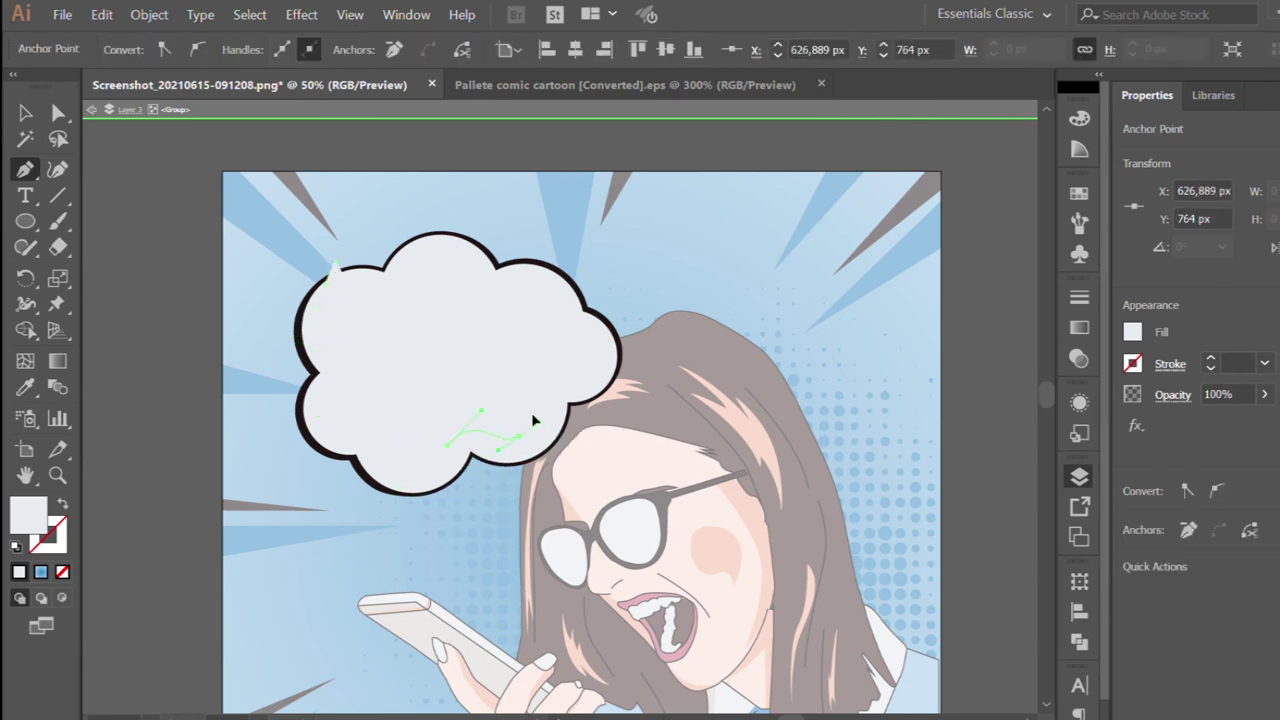
left_click_drag(617, 342, 619, 413)
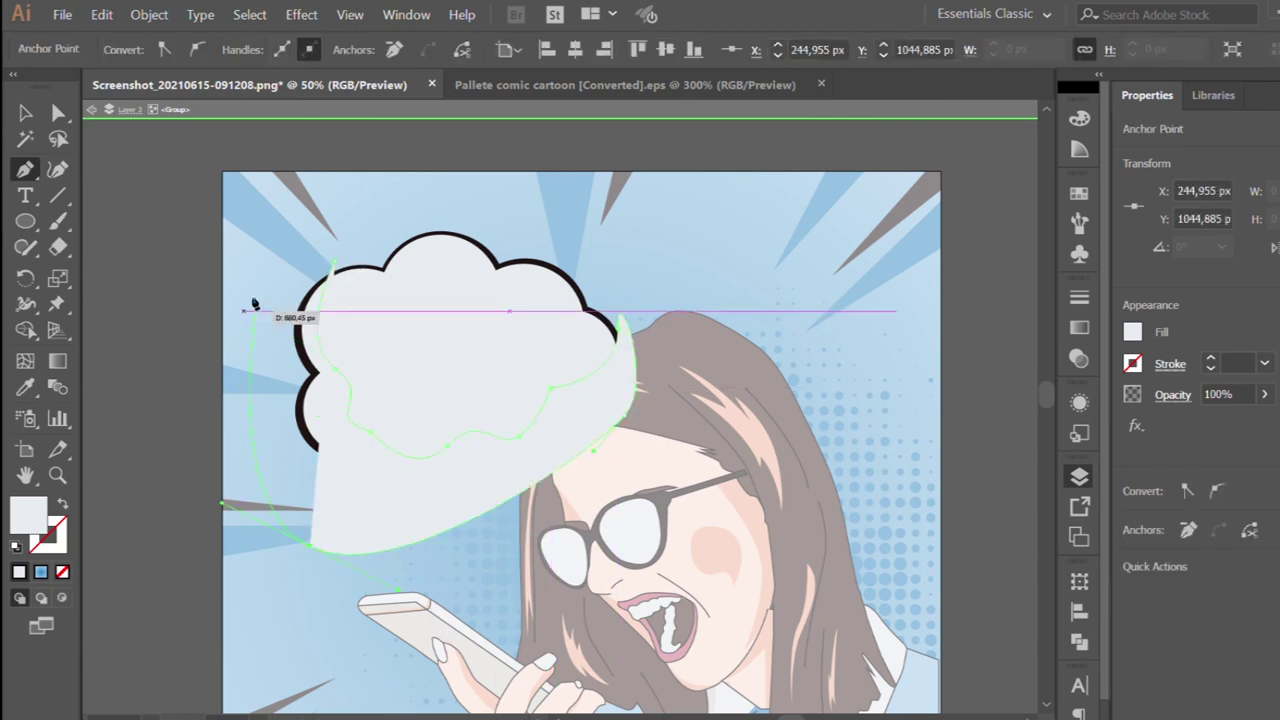
left_click(333, 262)
Fill the cloud shading shape with light grey sampled from the artwork, then deselect
key("i")
scroll(383, 472, "down", 3)
left_click(383, 472)
key("v")
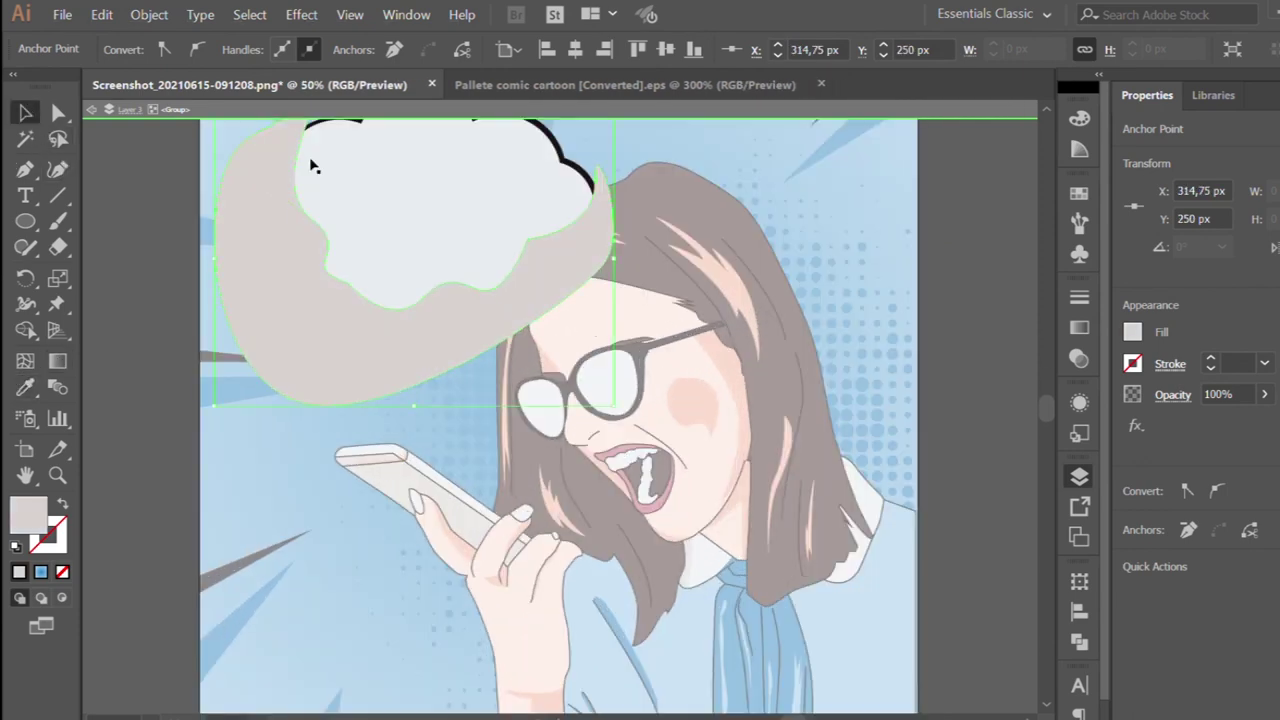
key("ctrl+shift+a")
key("ctrl+minus")
key("ctrl+minus")
key("ctrl+minus")
key("ctrl+plus")
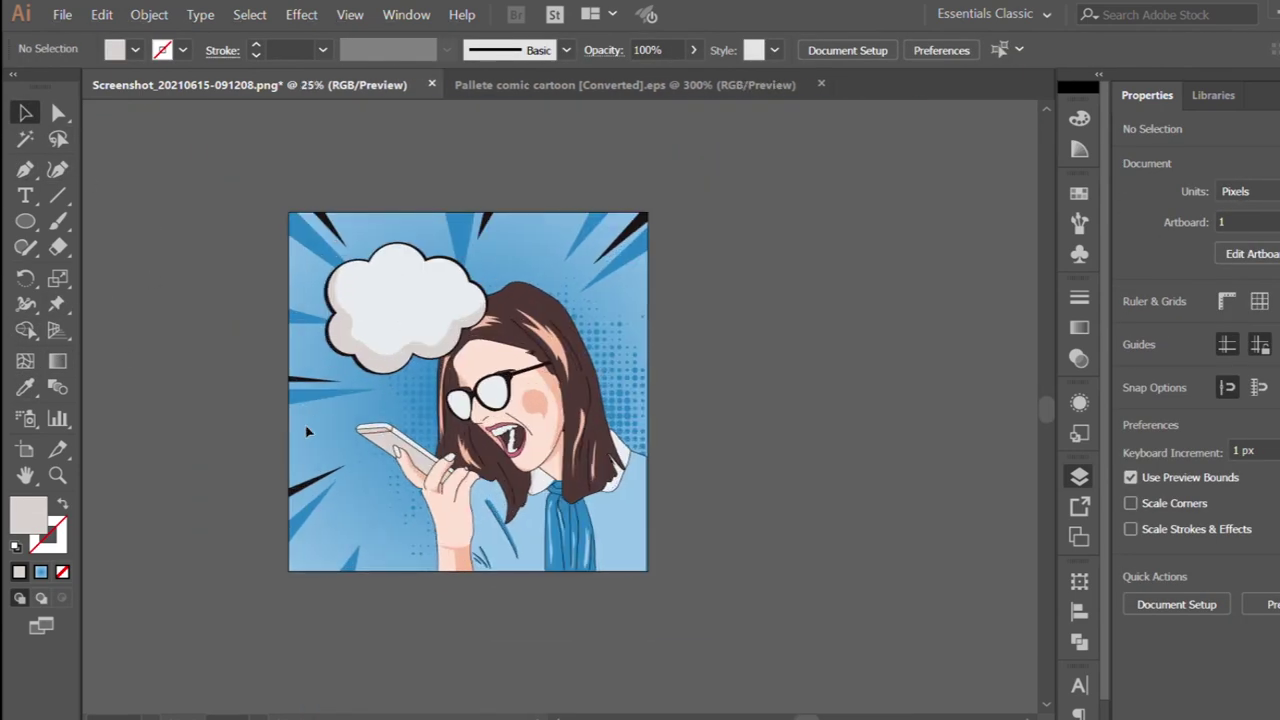
scroll(674, 258, "up", 1)
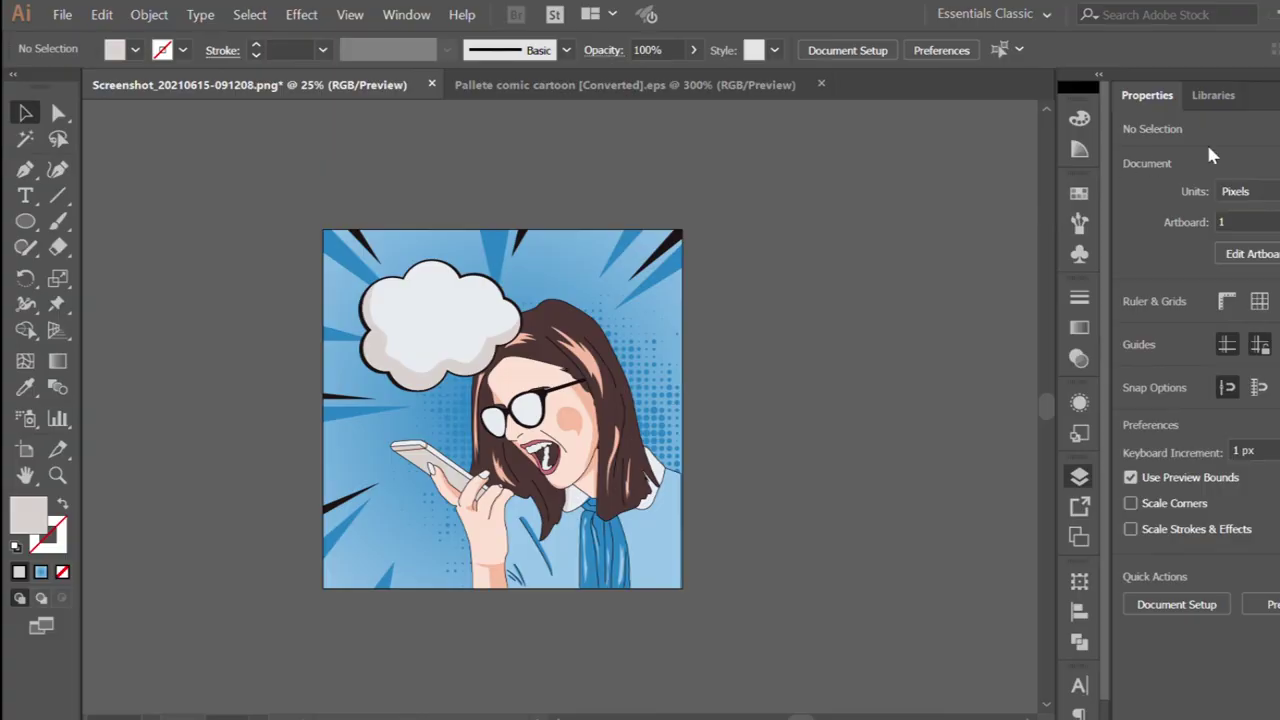